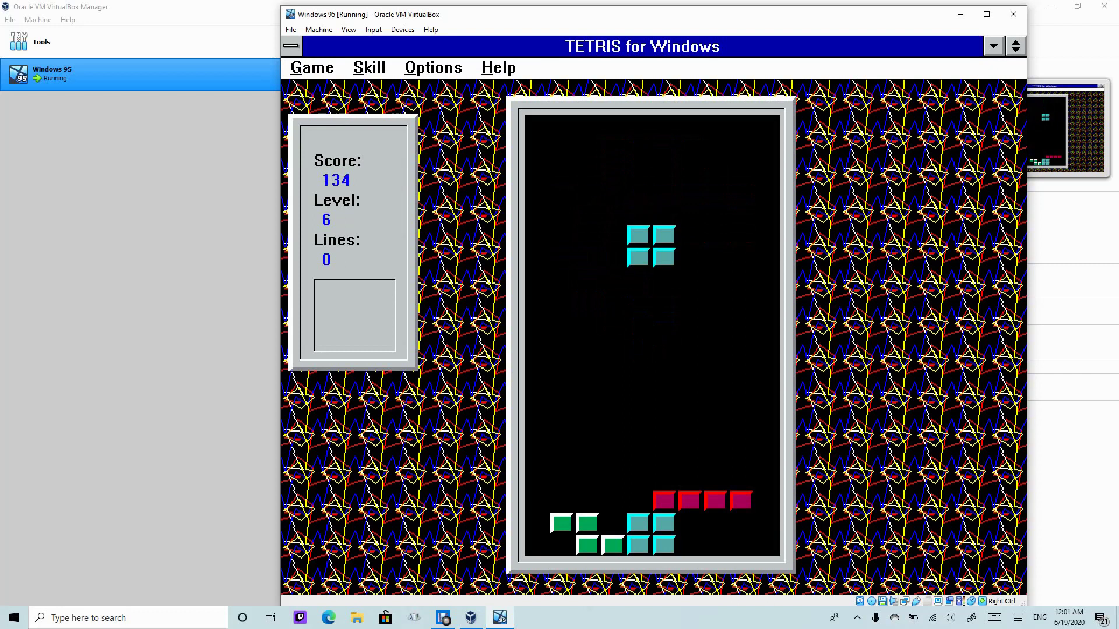
Drop the square and yellow pieces onto the centre stack and the magenta piece on top of the red bar.
key("Left")
key("space")
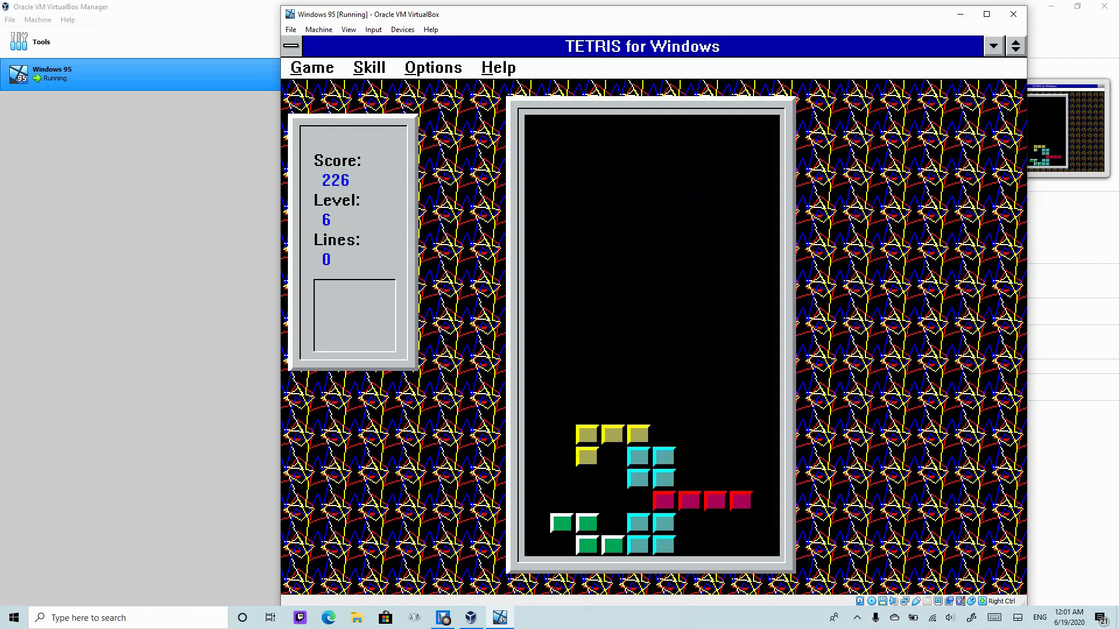
key("Right")
key("space")
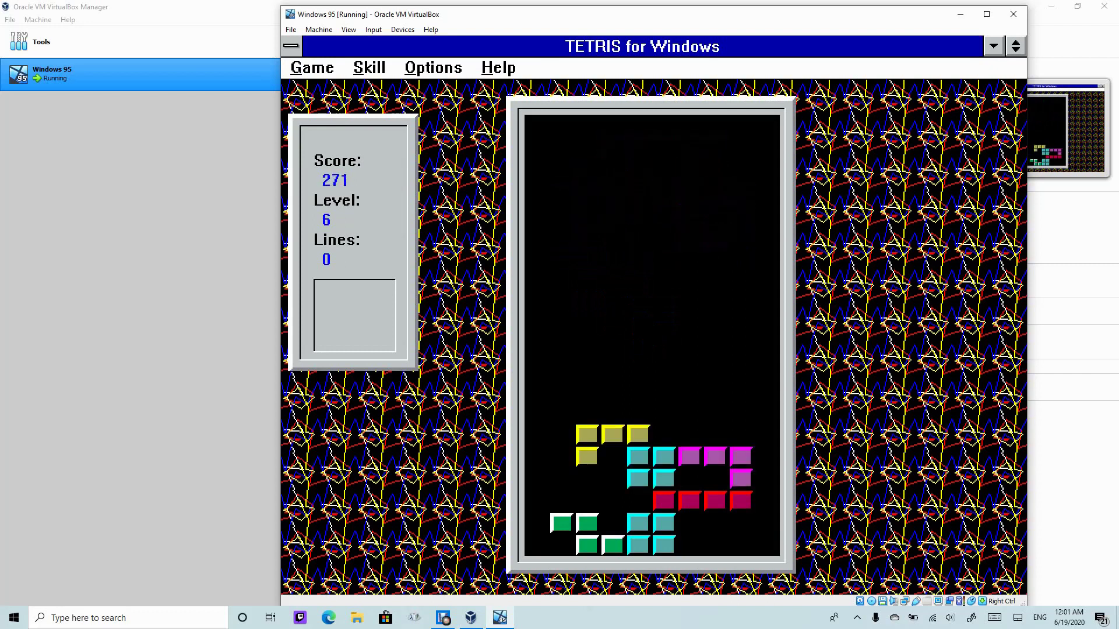
Drop one blue piece beside the yellow piece and land the second blue piece against the well's left wall.
key("Right")
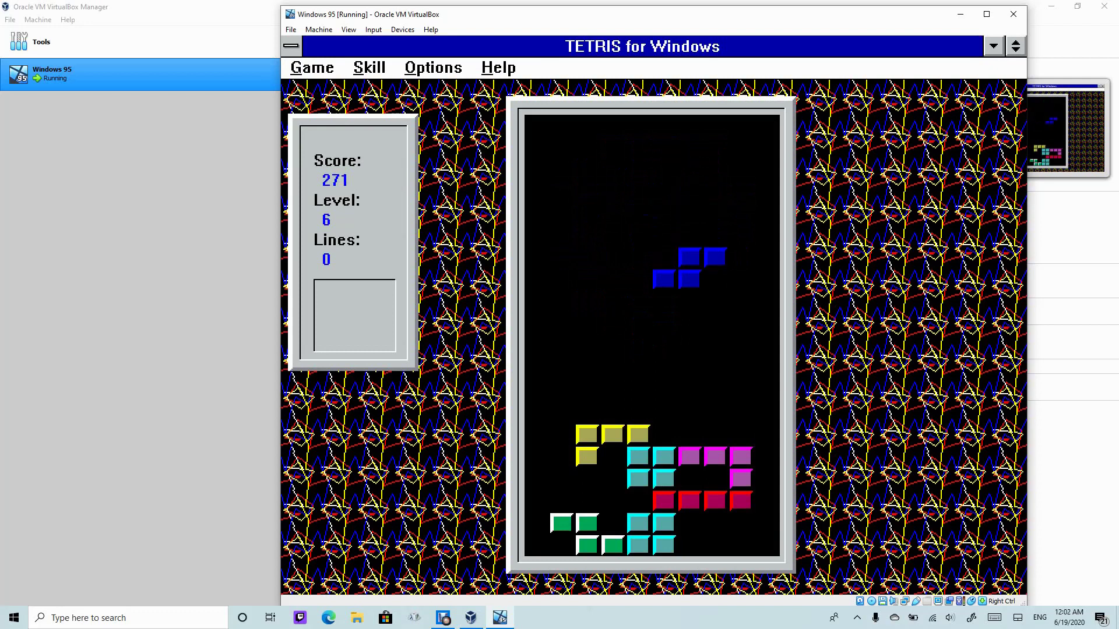
key("space")
key("Right")
key("Right")
key("Right")
key("Left")
key("Left")
key("Left")
key("Left")
key("Left")
key("Left")
key("Left")
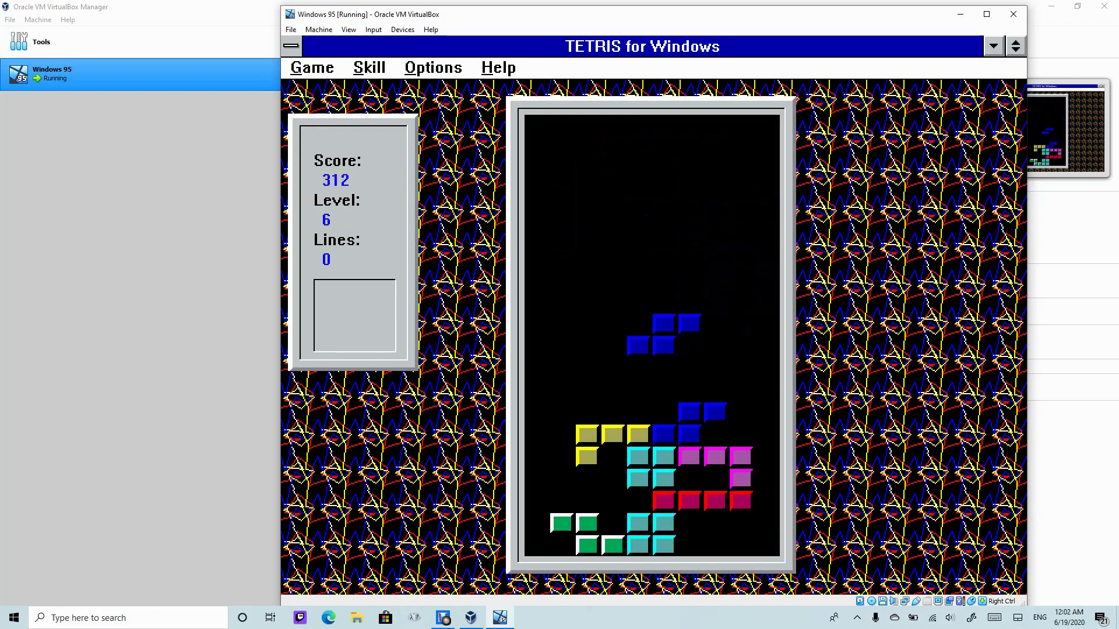
Shift the magenta piece back from the right wall and land it in the gap between the two blue pieces.
key("Right")
key("Right")
key("Right")
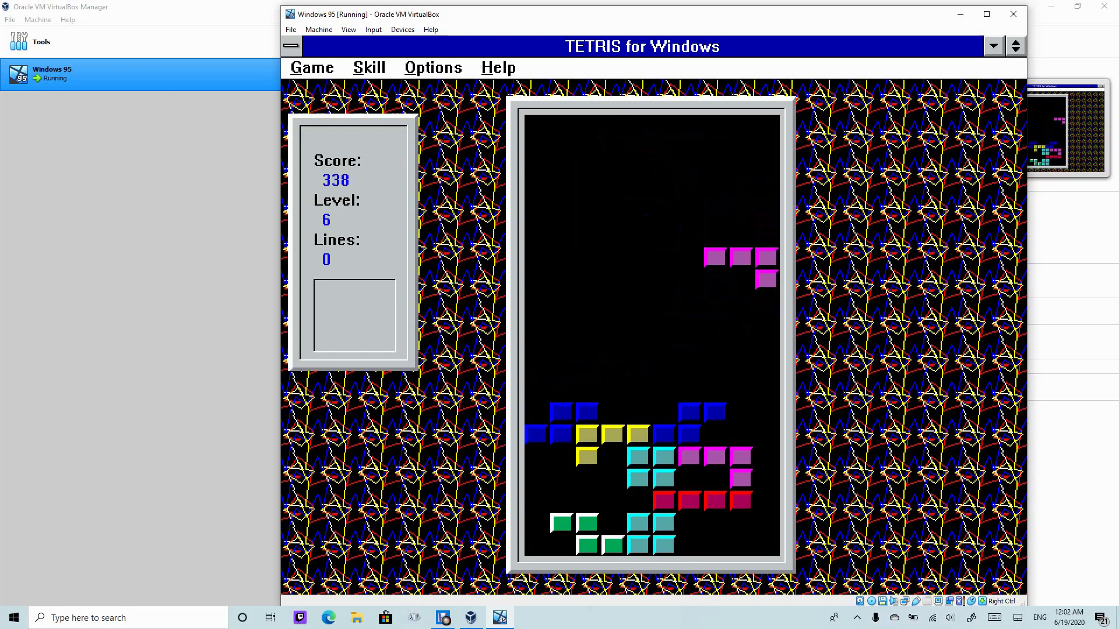
key("Left")
key("Left")
key("Left")
key("Left")
key("Left")
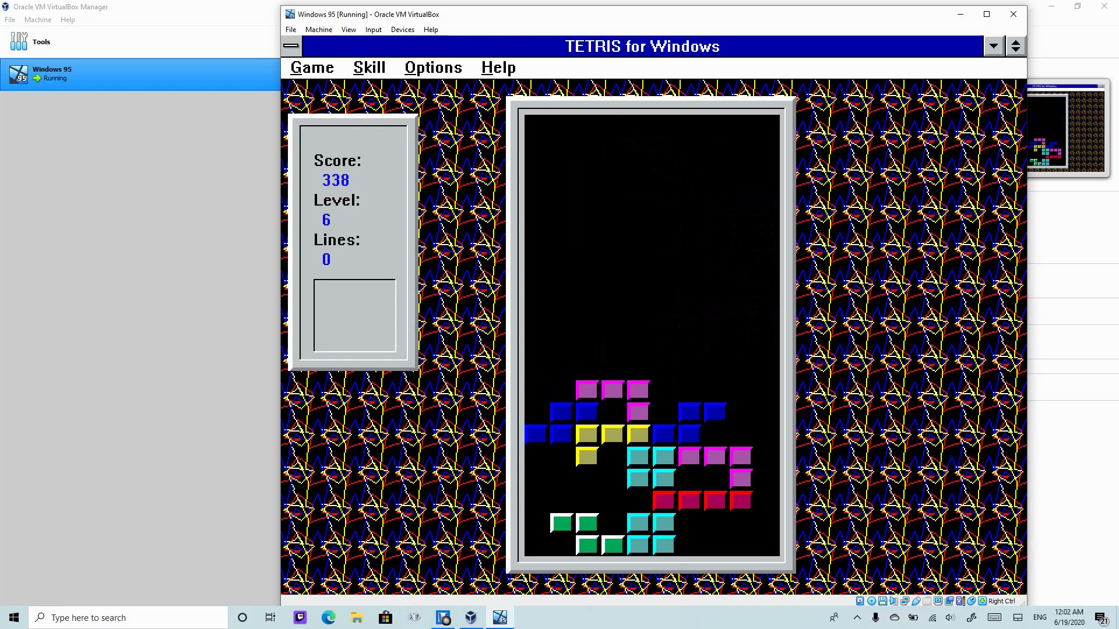
key("Right")
Land the green piece against the well's right wall and the red bar flat against its left wall.
key("Right")
key("Right")
key("Right")
key("Right")
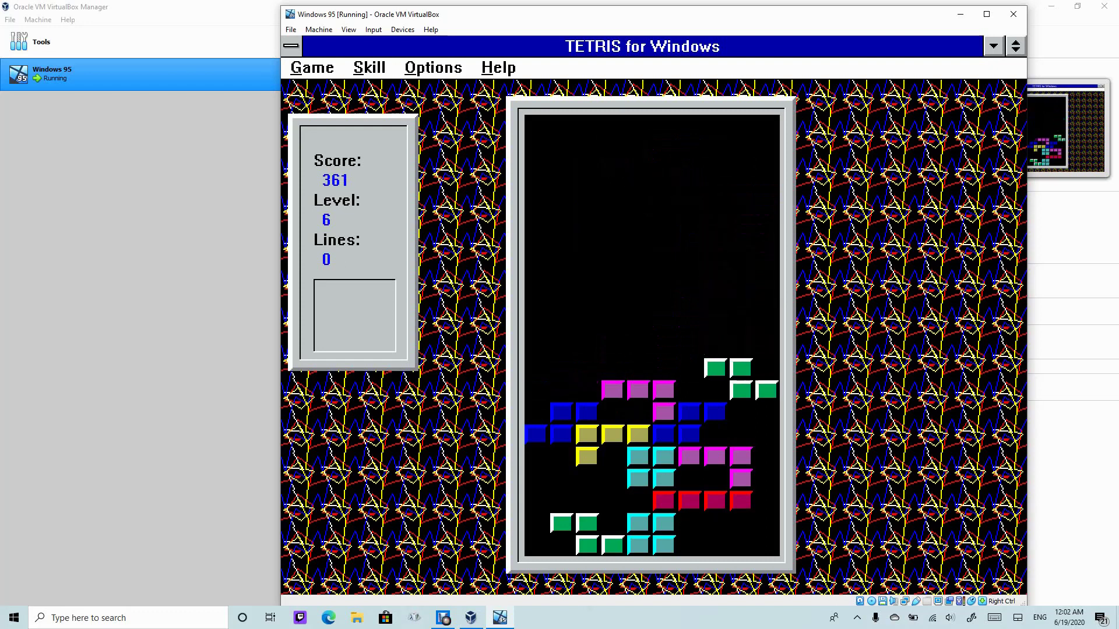
key("Left")
key("Left")
key("Left")
key("space")
Place the grey piece beside the upper magenta piece and drop the green piece onto the red bar.
key("Right")
key("Right")
key("Right")
key("Left")
key("space")
key("Left")
key("space")
Stack the square, magenta and red pieces in the centre columns up to the top of the well.
key("Right")
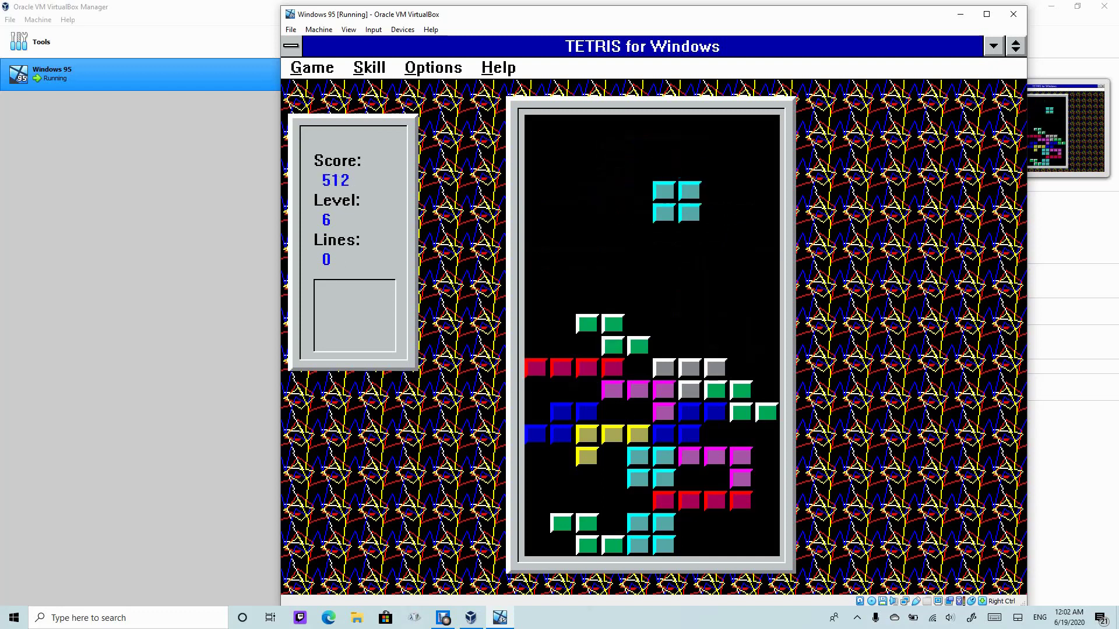
key("space")
key("space")
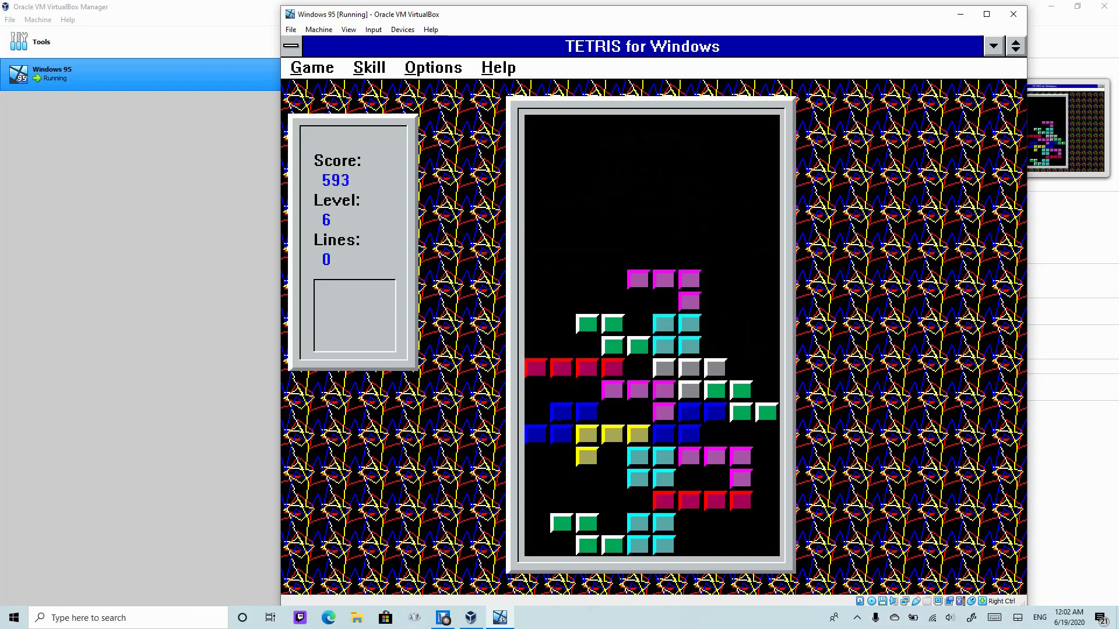
key("space")
key("Up")
key("space")
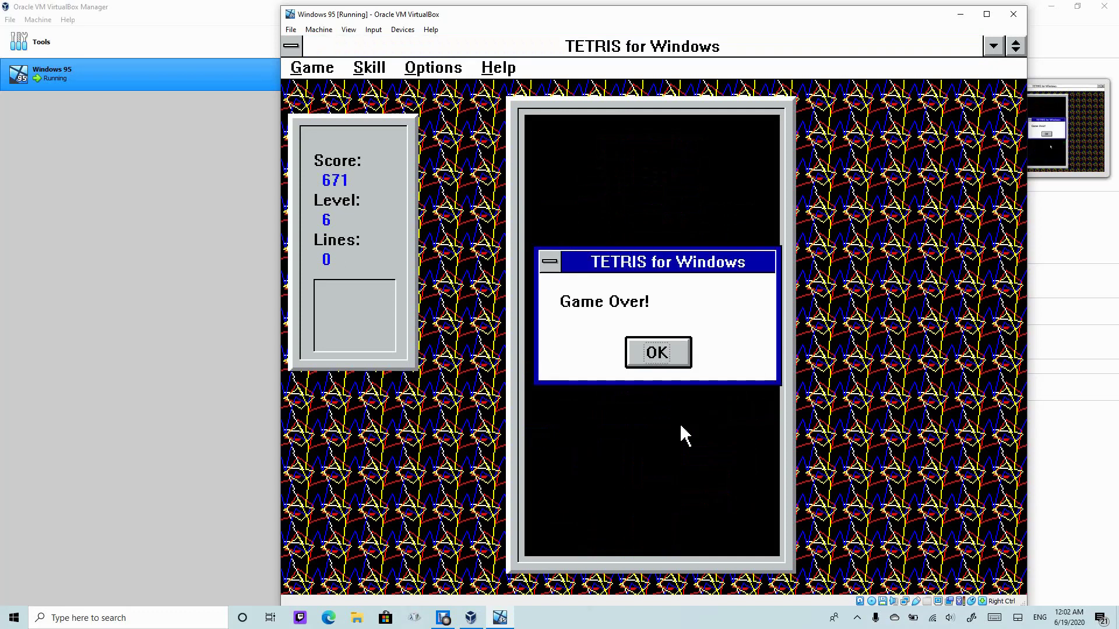
Dismiss the game-over message, submit the Hall of Fame entry with blank name and quote, and close the Tetris Experts table.
left_click(675, 353)
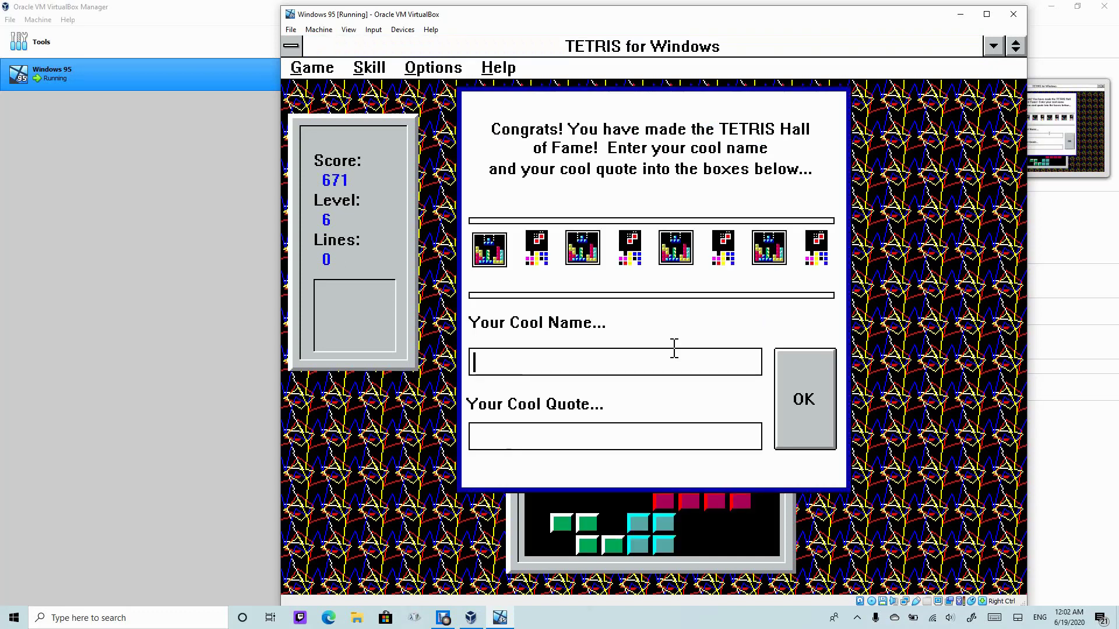
left_click(800, 403)
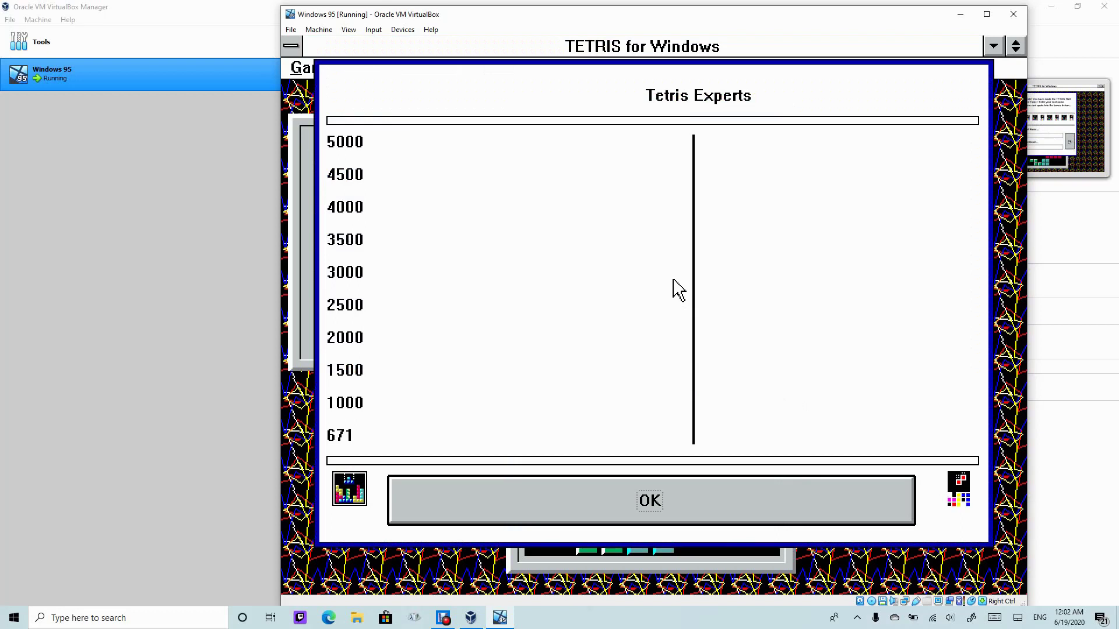
left_click(622, 523)
Close Tetris without saving the high score table.
left_click(298, 47)
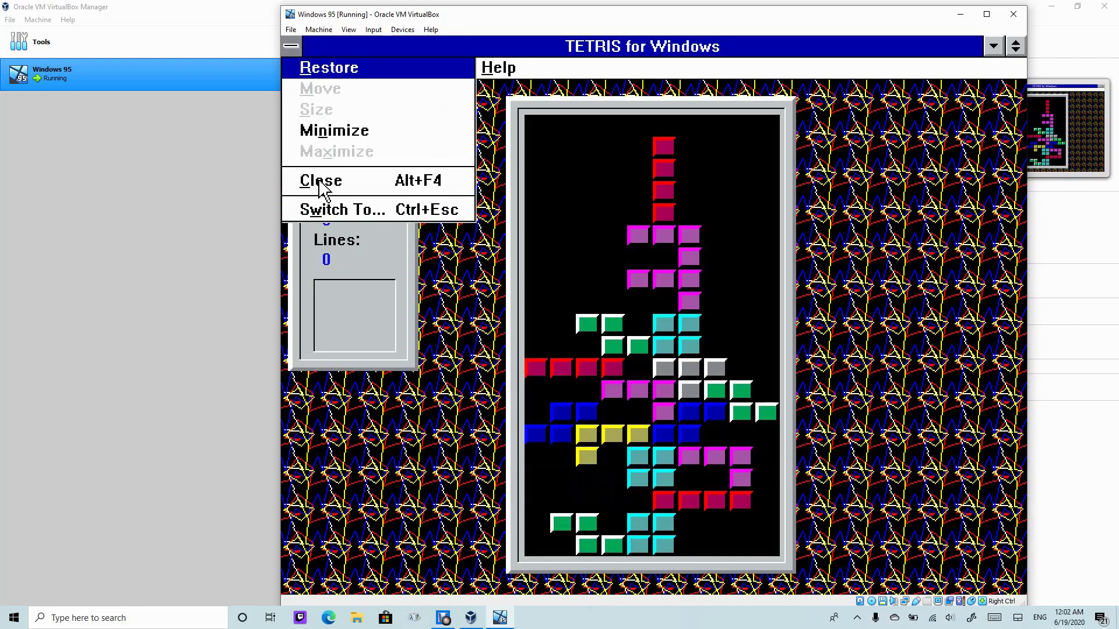
left_click(321, 180)
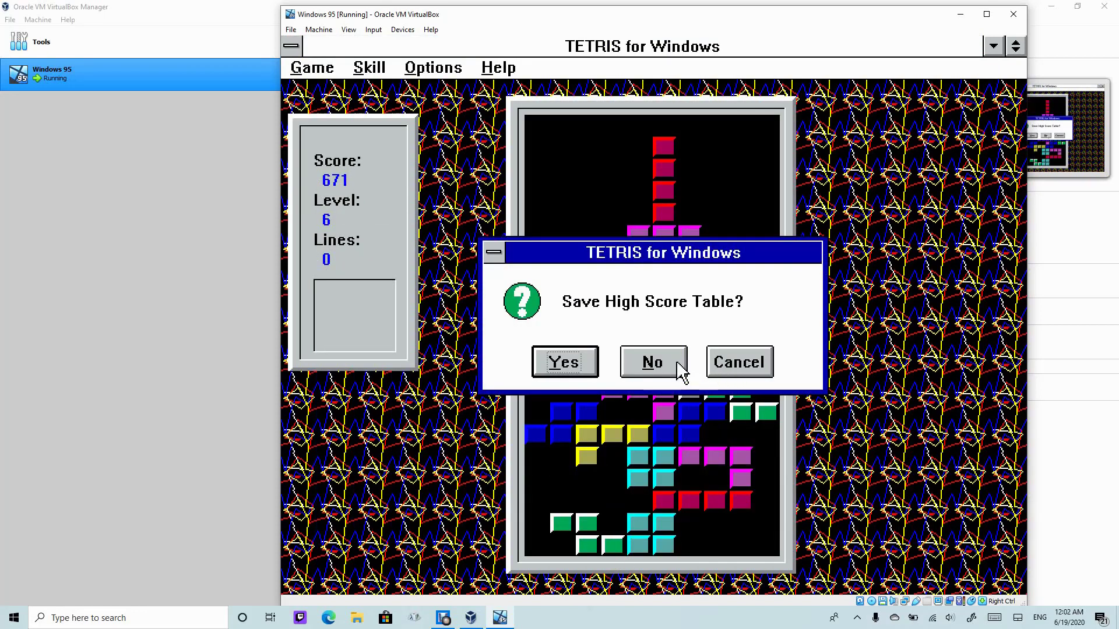
left_click(638, 367)
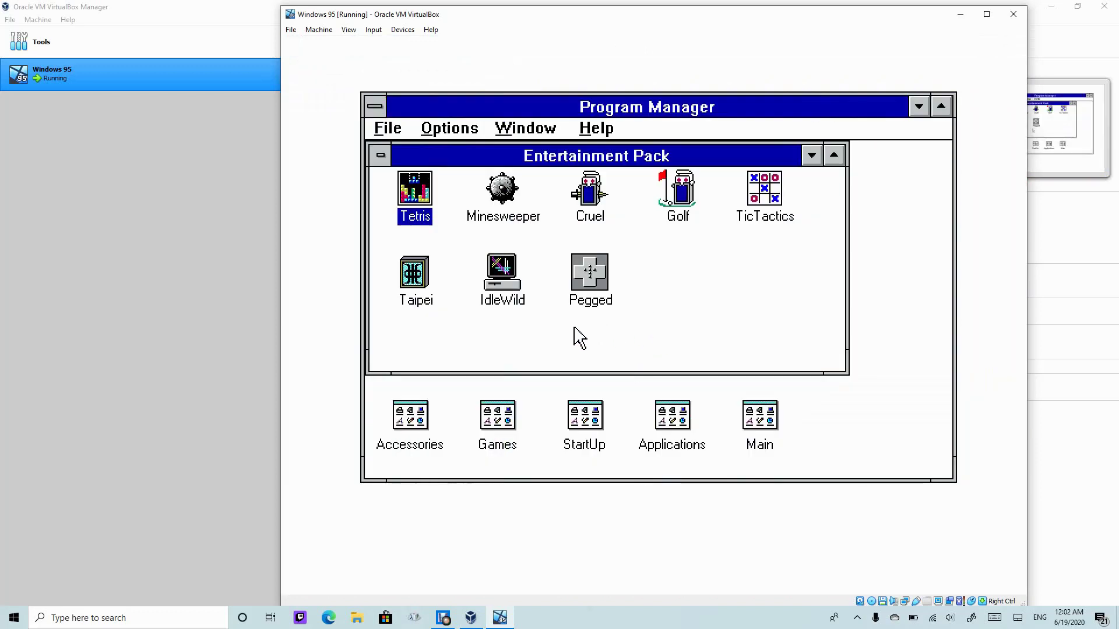
Open Pegged from the Entertainment Pack and try moving pegs on the cross-shaped board.
double_click(575, 290)
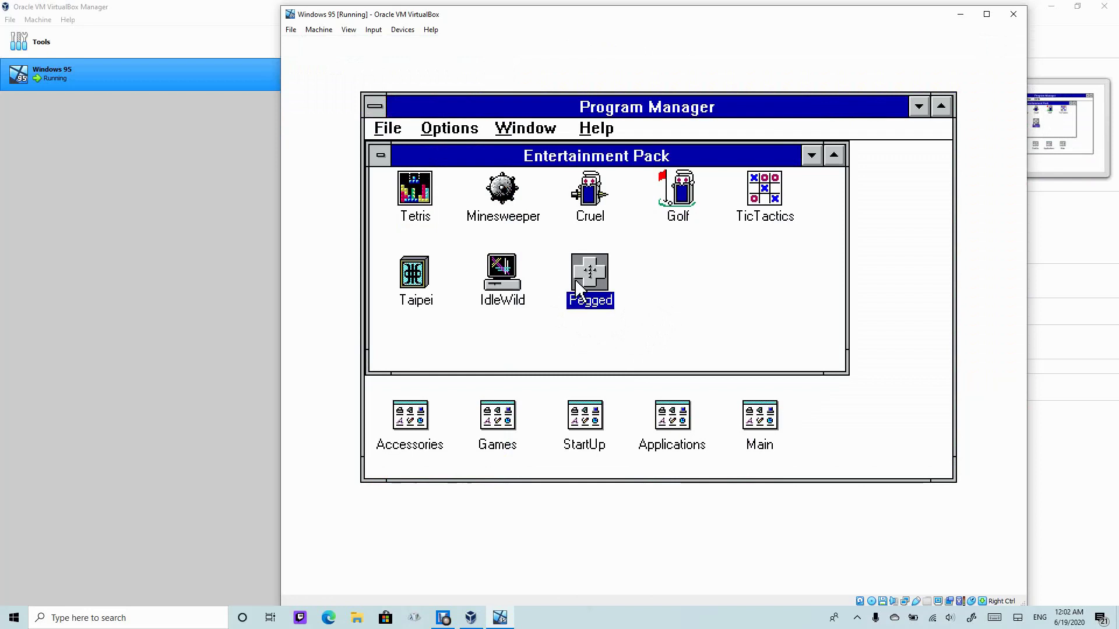
mouse_move(621, 310)
left_mouse_down()
mouse_move(563, 311)
mouse_move(641, 324)
mouse_move(598, 312)
mouse_move(619, 324)
mouse_move(621, 314)
left_mouse_up()
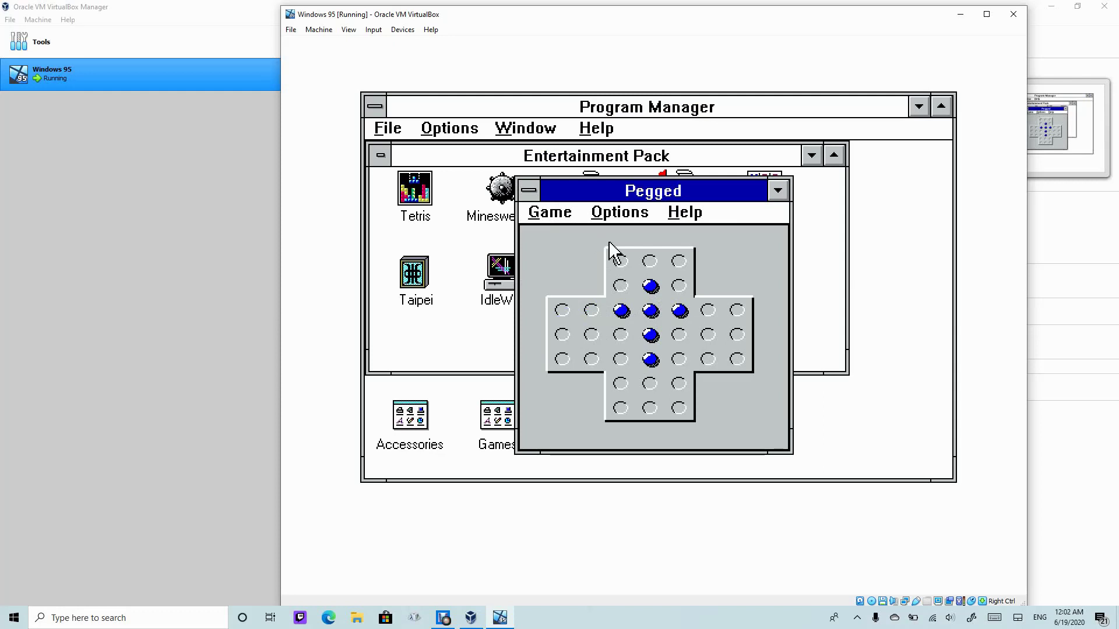
mouse_move(650, 286)
left_mouse_down()
mouse_move(648, 261)
mouse_move(651, 306)
mouse_move(646, 283)
left_mouse_up()
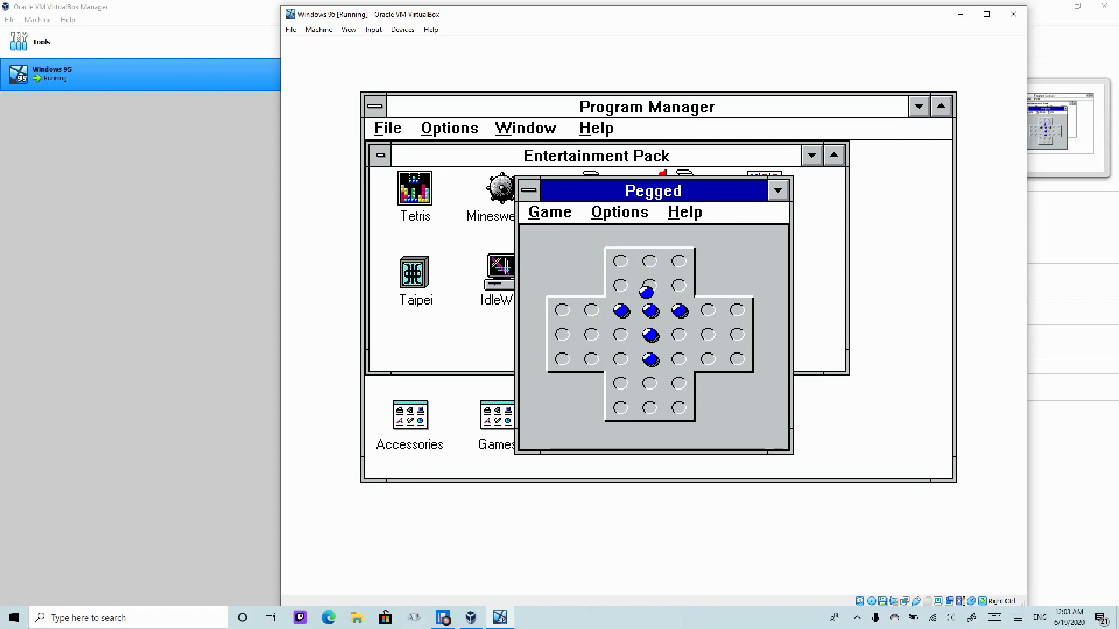
Move Program Manager out of the way to uncover Pegged, close the game, and bring Program Manager back into view.
left_click_drag(653, 318, 495, 135)
key("alt+F4")
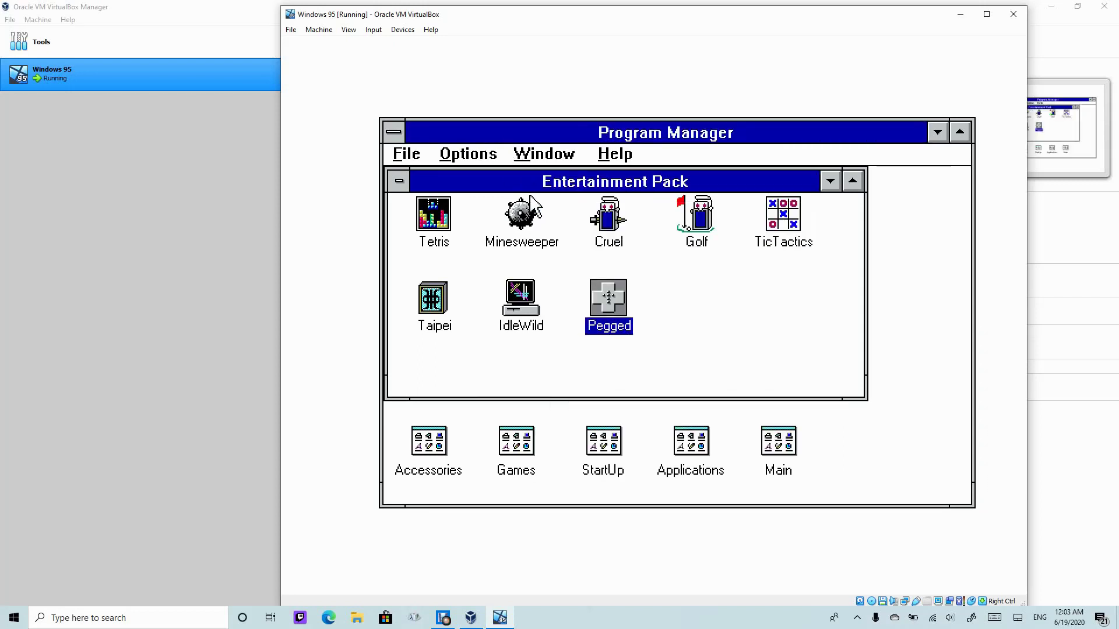
left_click_drag(591, 134, 620, 533)
left_click(528, 190)
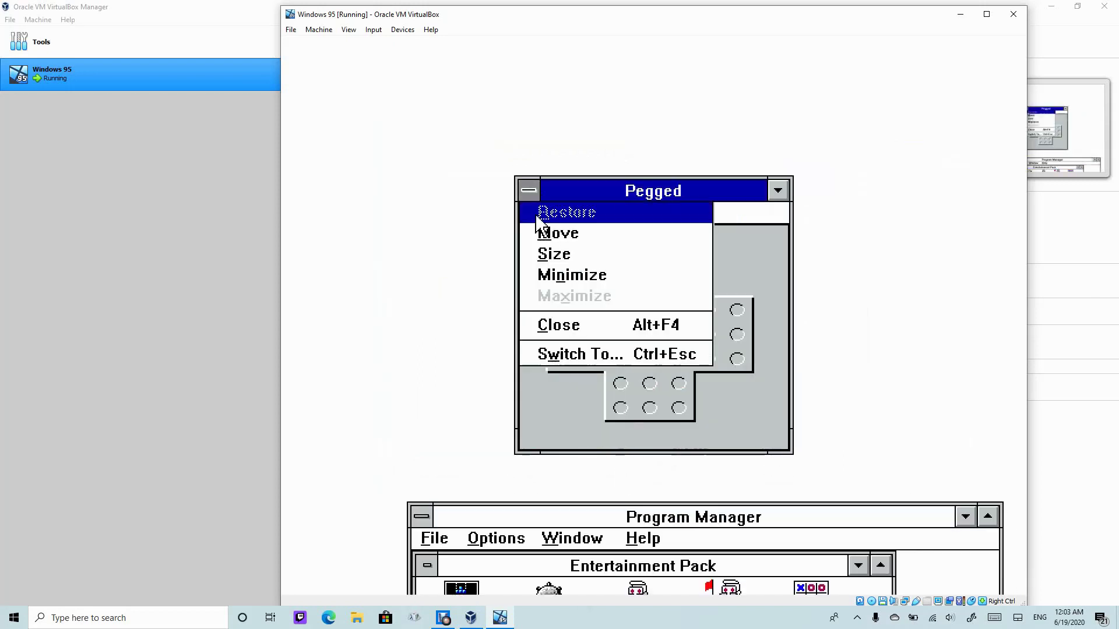
left_click(575, 324)
left_click_drag(653, 511, 587, 83)
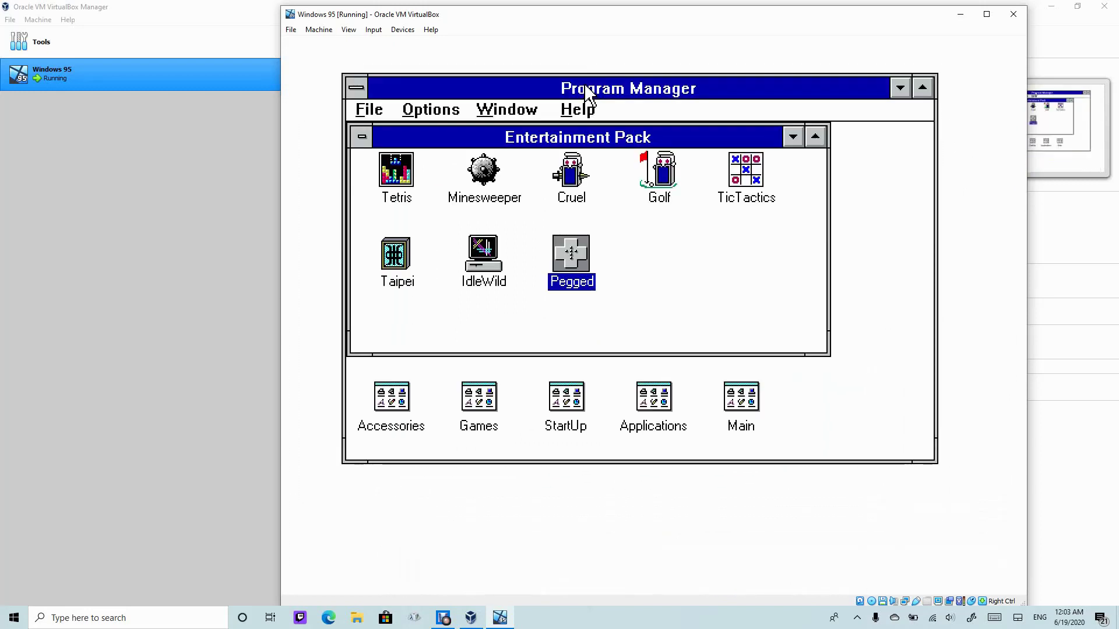
Mount the WinRISK.img disk image in the virtual machine's floppy drive.
left_click(402, 29)
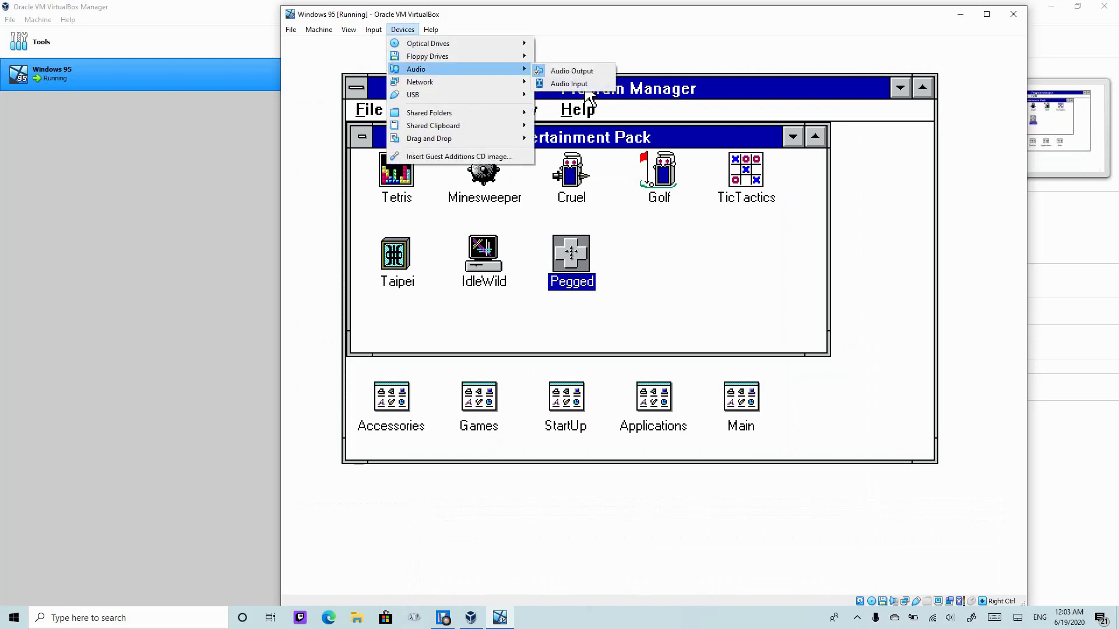
mouse_move(443, 56)
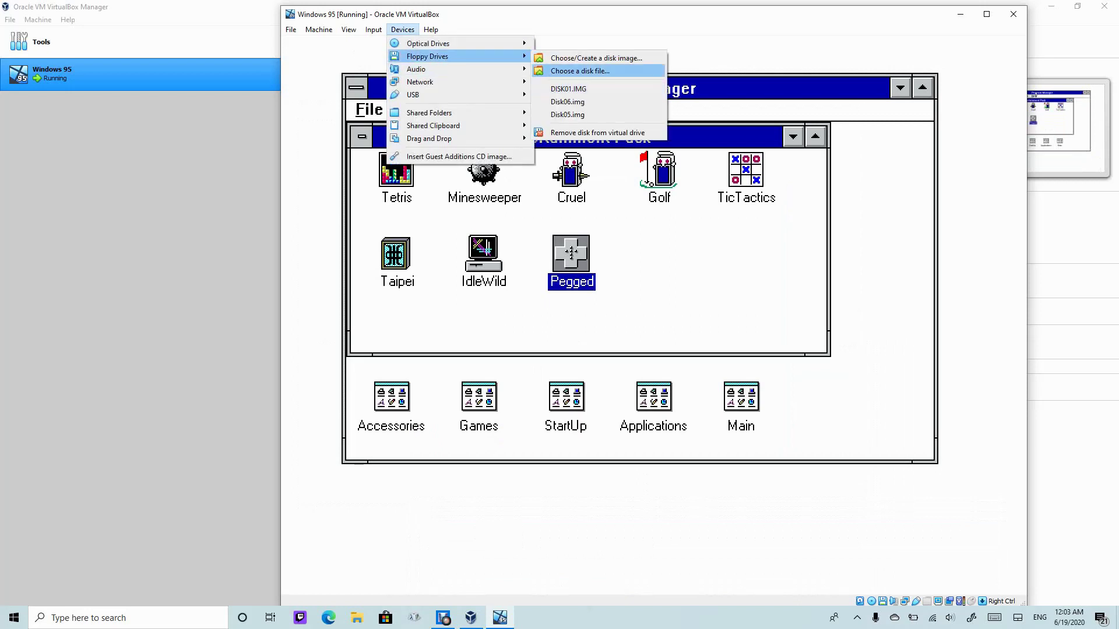
left_click(580, 70)
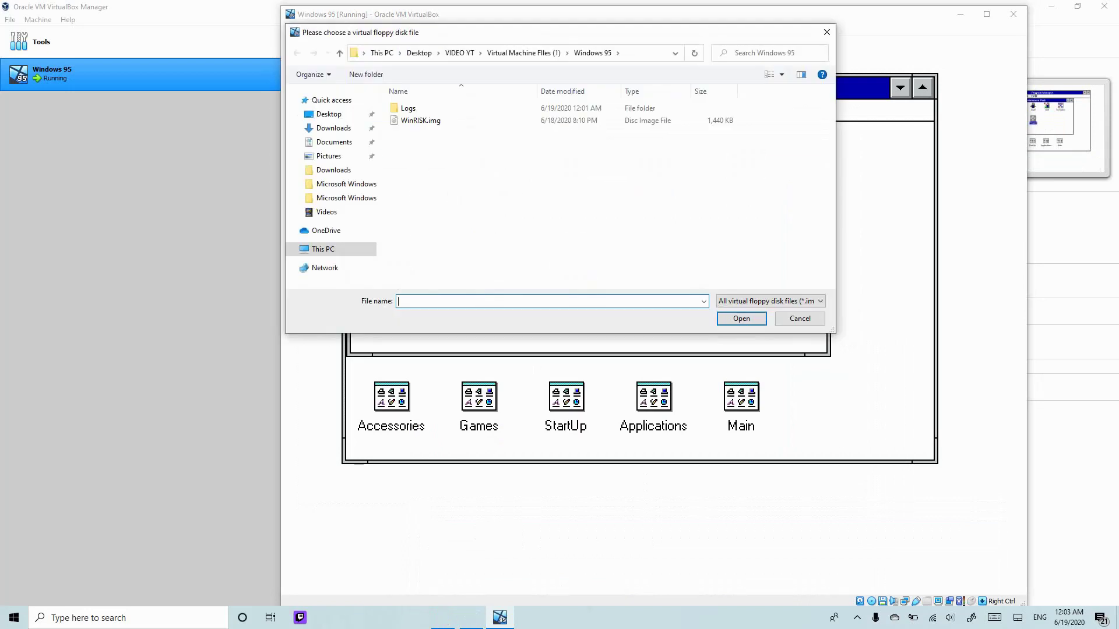
left_click(421, 120)
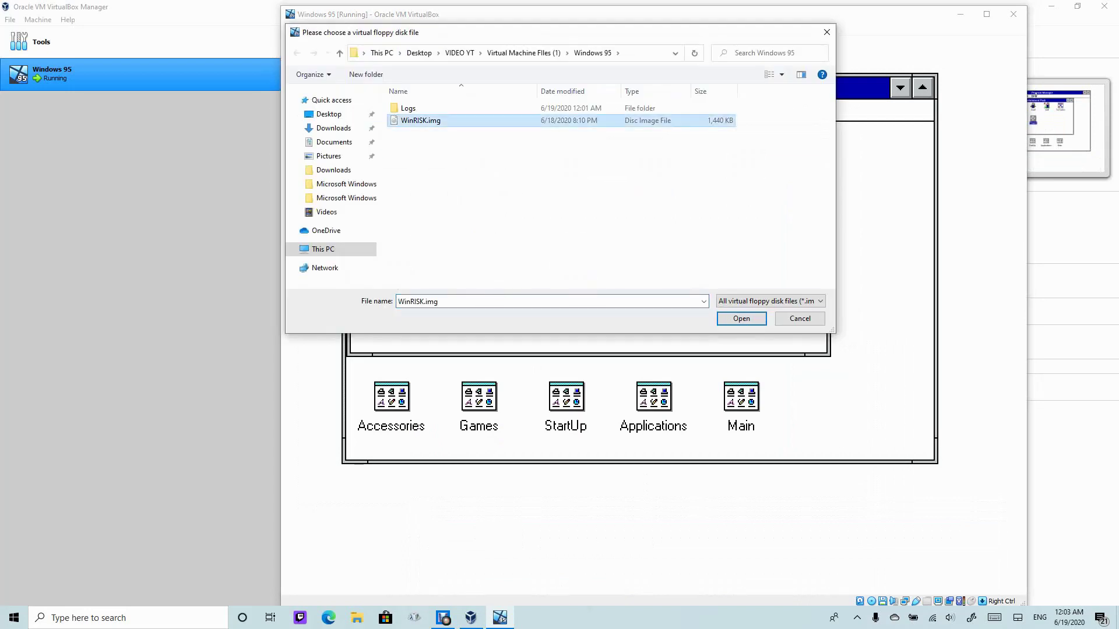
key("Return")
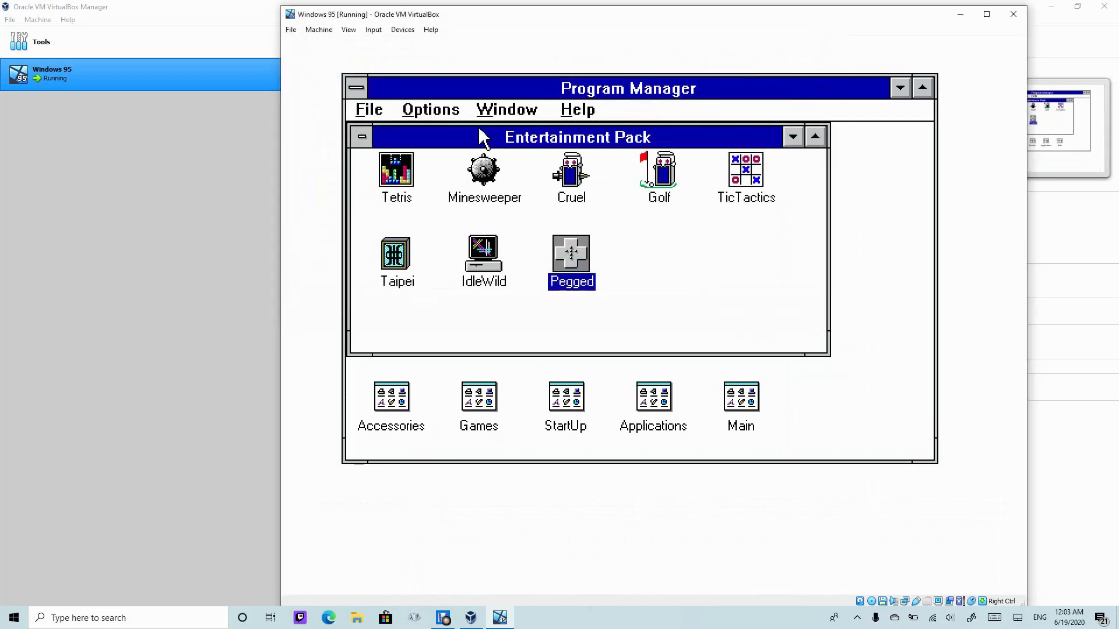
Close the Entertainment Pack group and use File Manager from the Main group to run winrisk.exe on drive A.
left_click(362, 136)
left_click(402, 271)
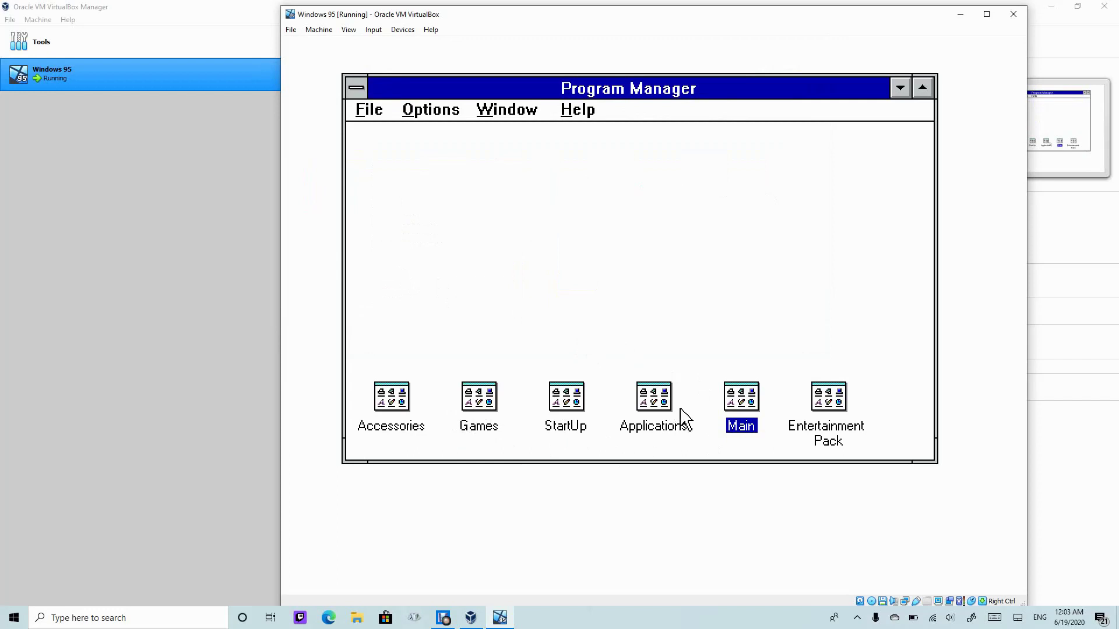
double_click(743, 401)
double_click(482, 178)
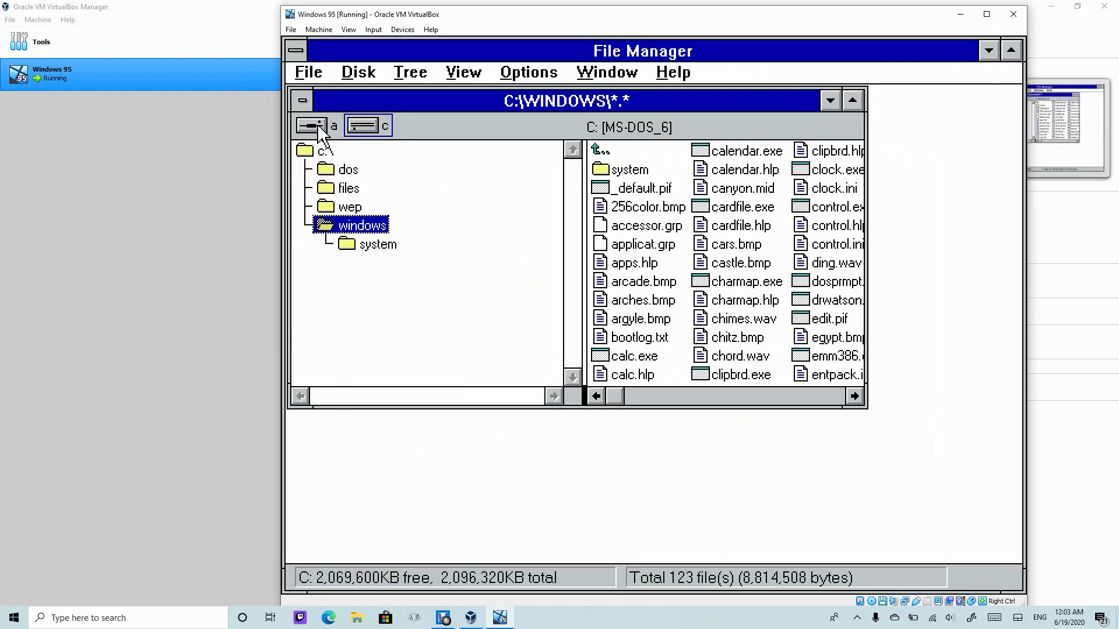
left_click(317, 124)
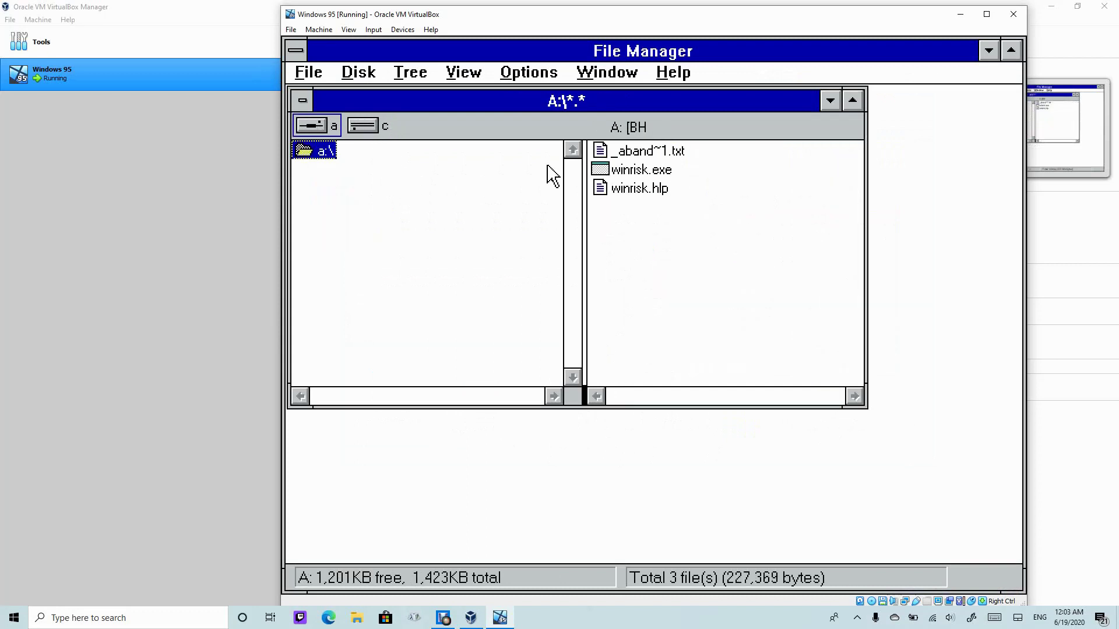
double_click(607, 171)
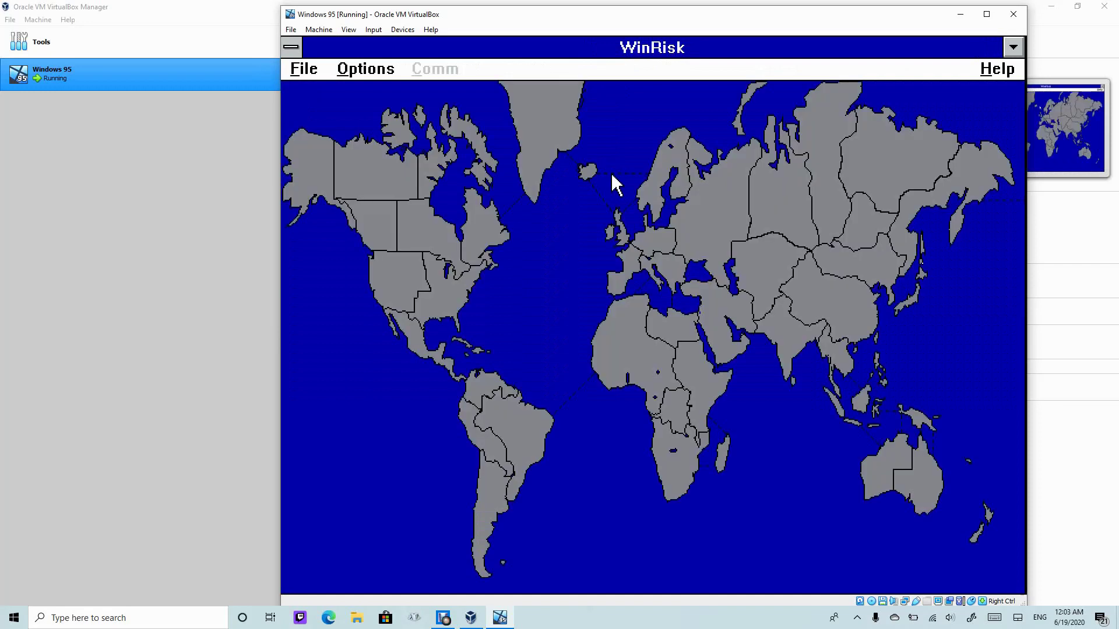
Start a new WinRisk game with Player1 as human and Player2 and Player3 as computer players.
left_click(314, 72)
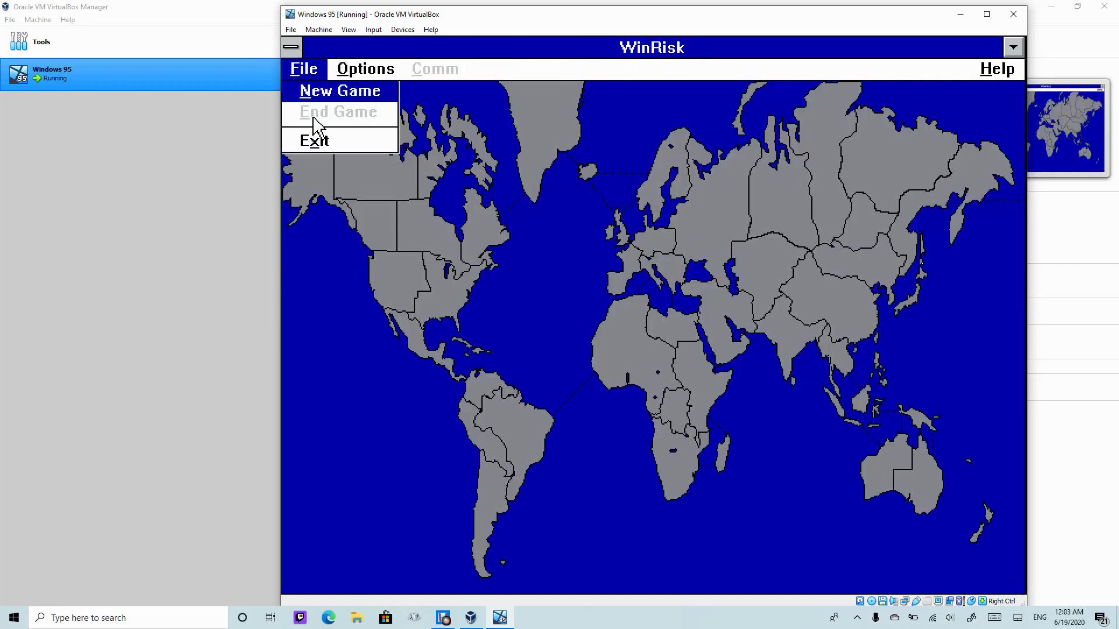
left_click(315, 94)
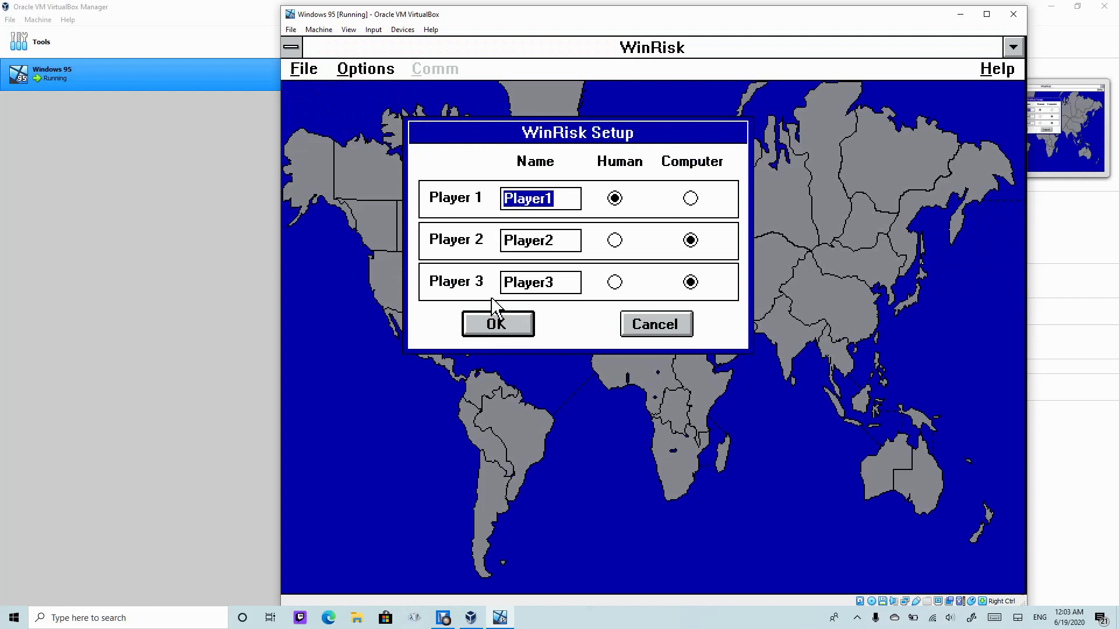
left_click(499, 325)
Claim the western and eastern United States, Central America, Brazil and Peru for Player1.
left_click(410, 289)
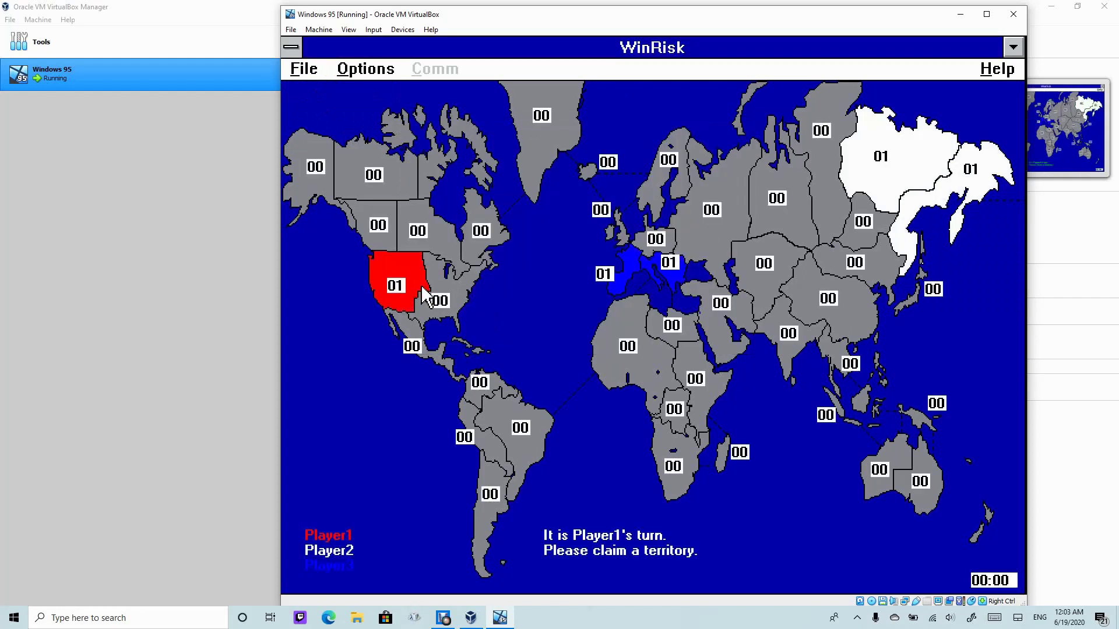
left_click(440, 300)
left_click(416, 352)
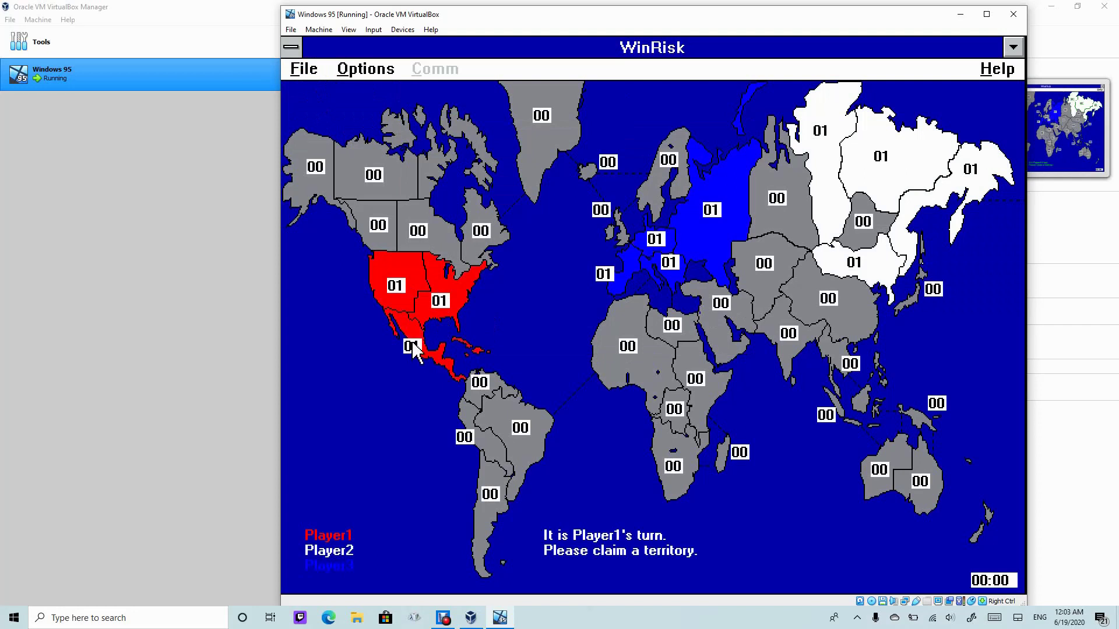
left_click(545, 423)
left_click(496, 455)
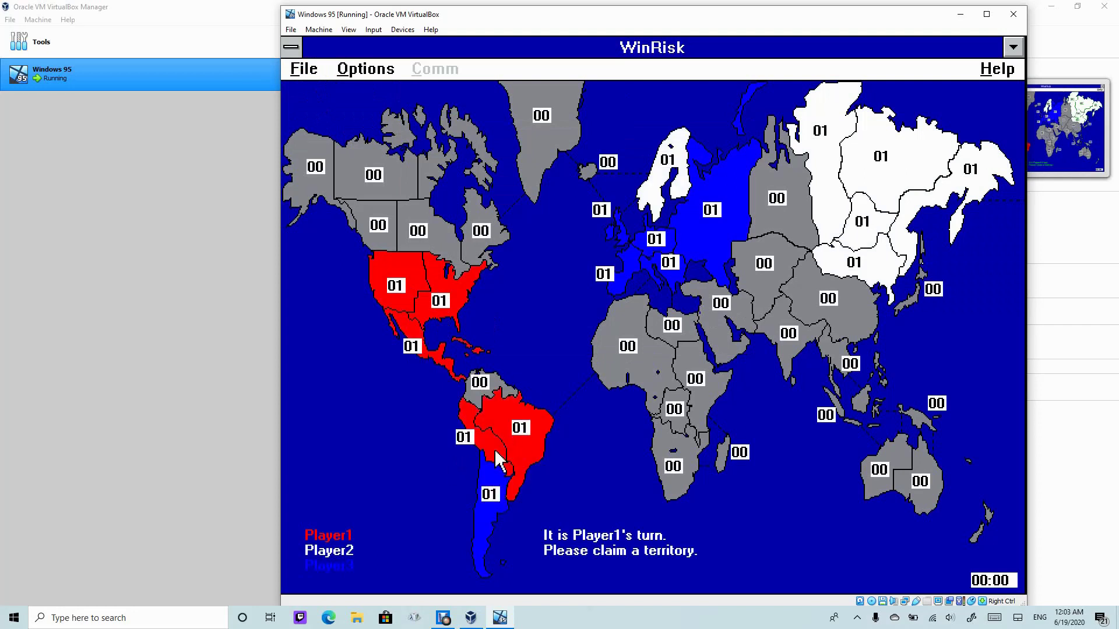
Claim Venezuela, East Africa, Alaska, the Northwest Territory and Alberta for Player1.
left_click(484, 399)
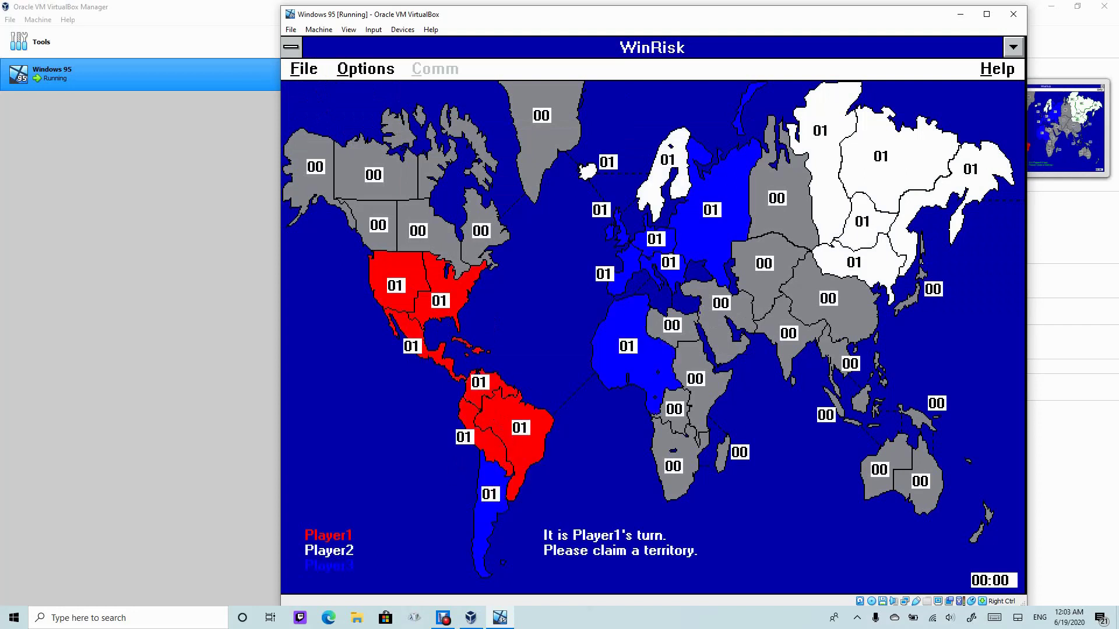
left_click(693, 386)
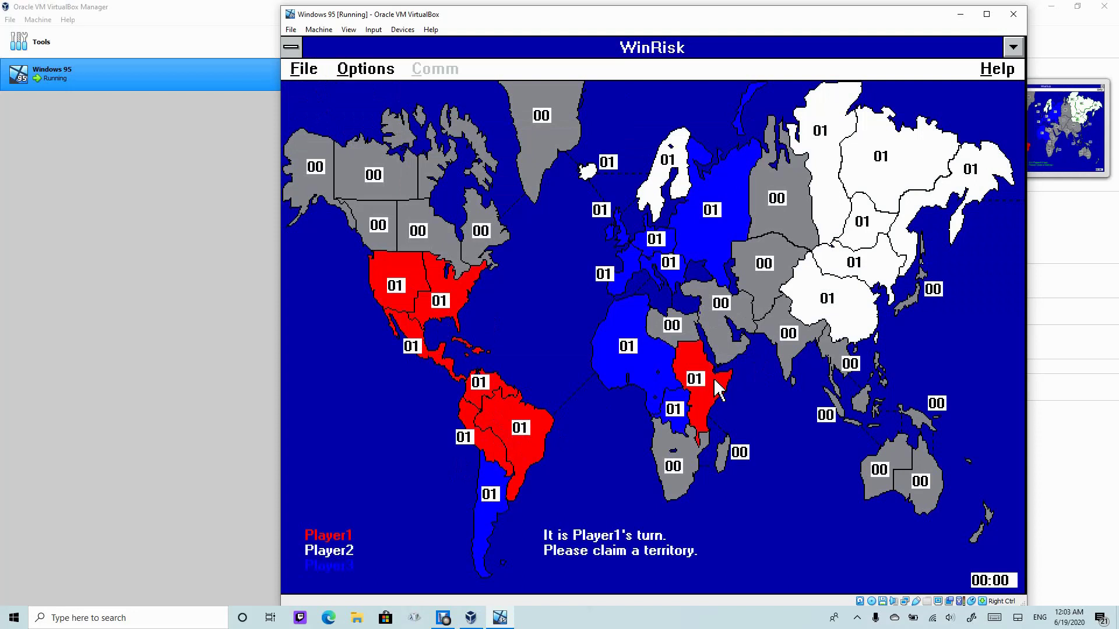
left_click(315, 157)
left_click(397, 182)
left_click(384, 222)
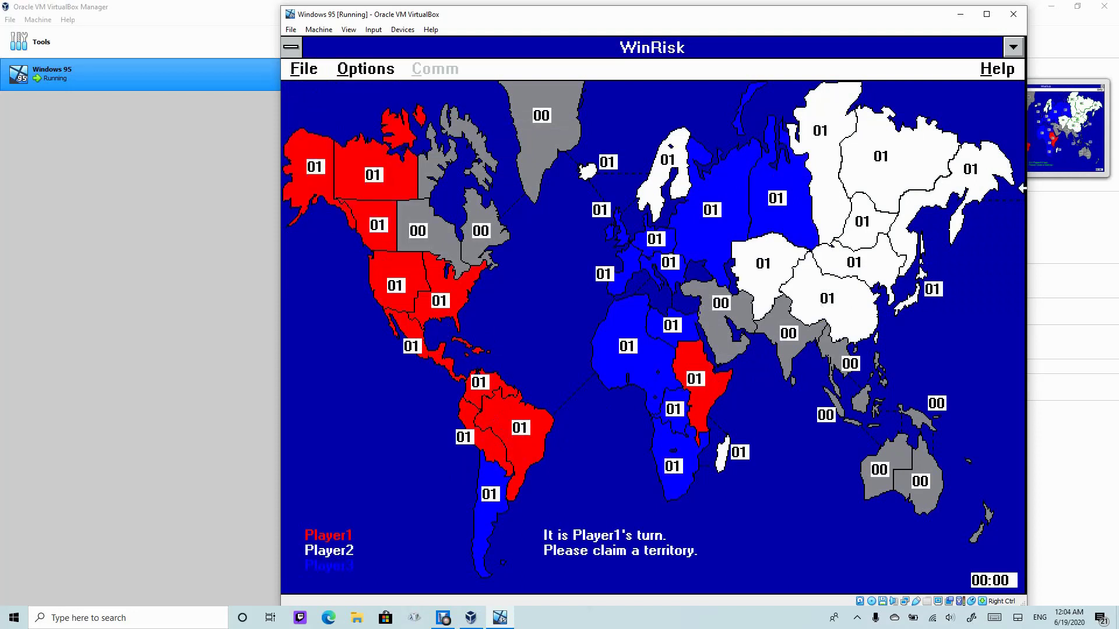
Claim India, Western and Eastern Australia, and Greenland for Player1.
left_click(760, 338)
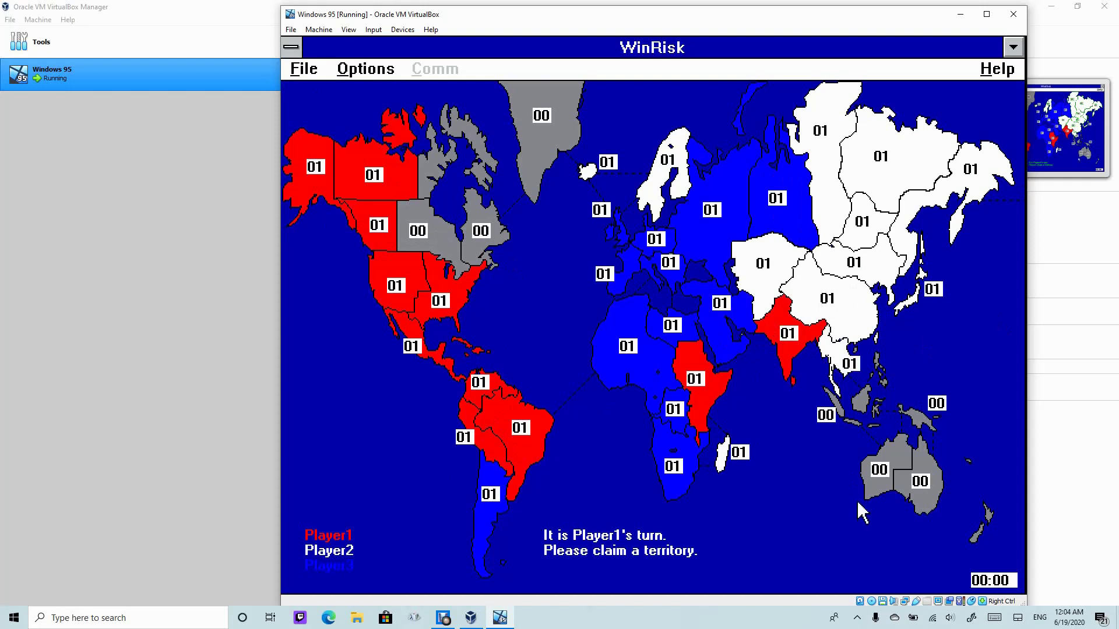
left_click(868, 484)
left_click(927, 475)
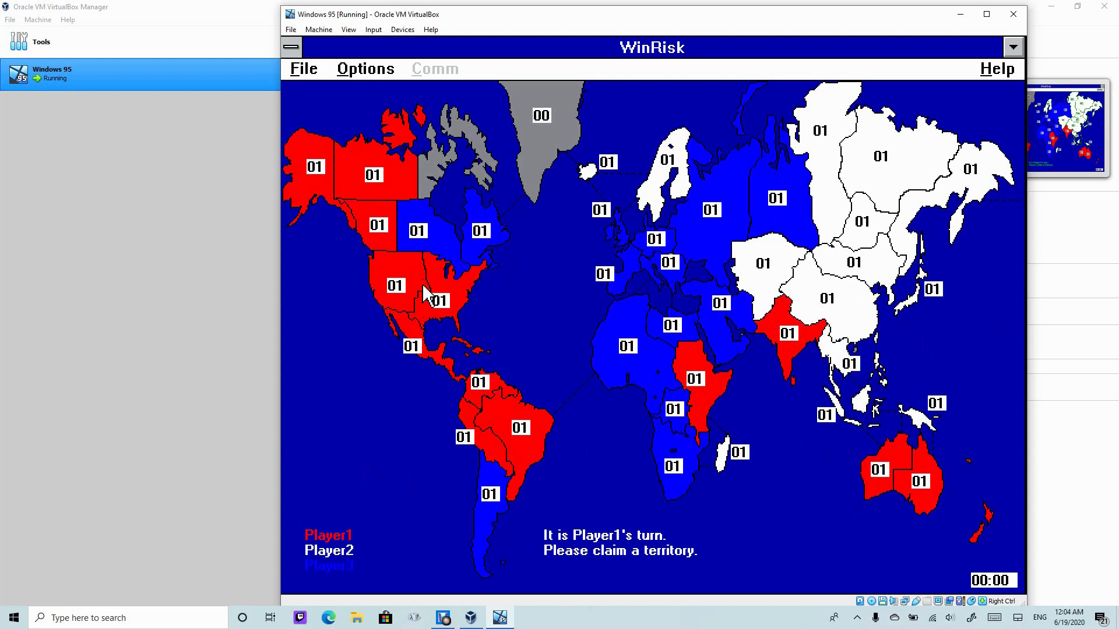
left_click(526, 161)
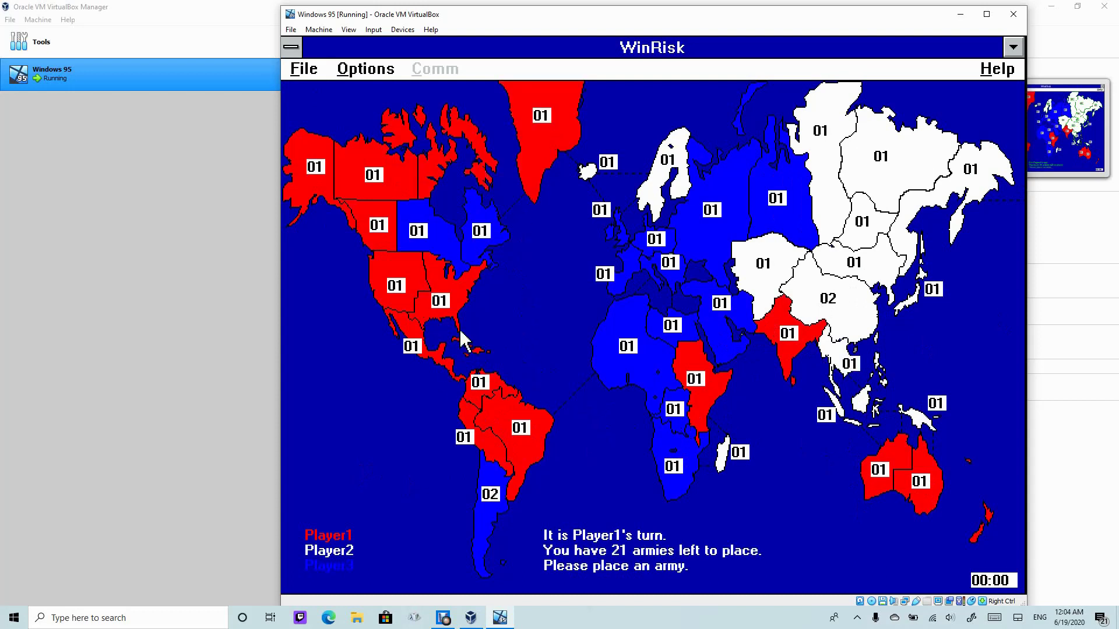
Place one army each on the Western and Eastern US, and two each on Central America, Brazil, Peru, Venezuela and Alaska.
left_click(393, 288)
left_click(432, 313)
double_click(417, 355)
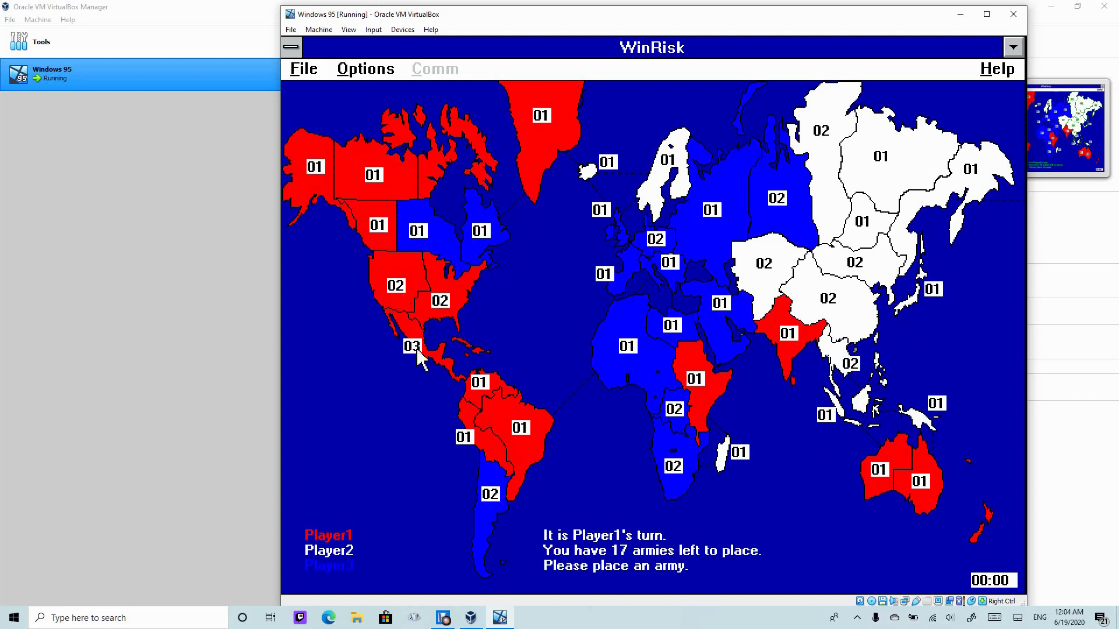
double_click(522, 432)
double_click(470, 438)
double_click(479, 383)
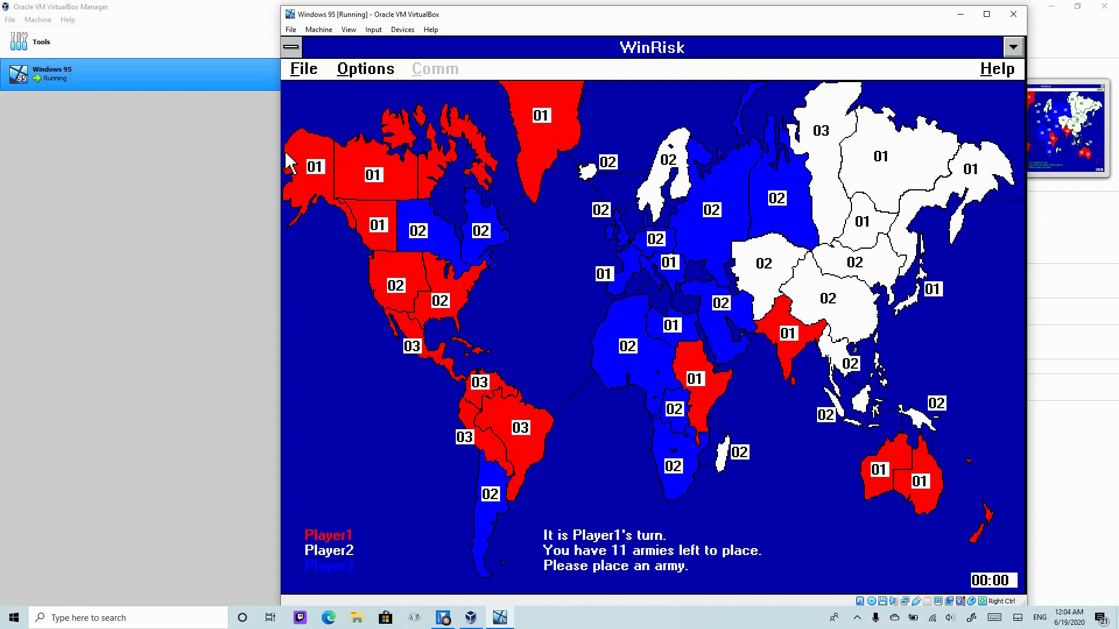
double_click(310, 171)
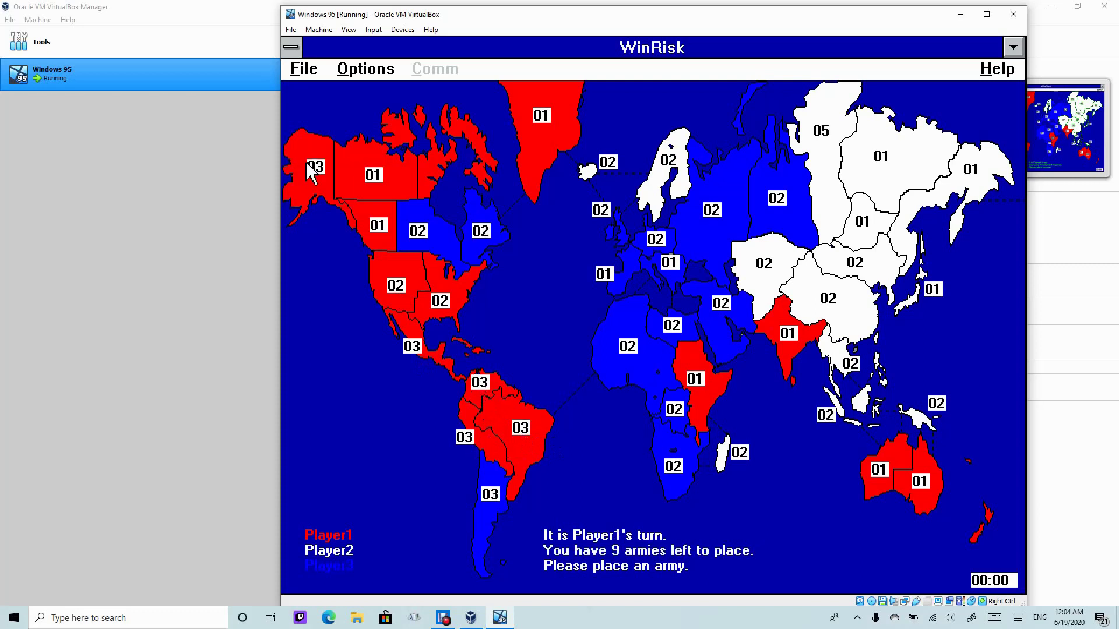
Place three armies each on East Africa, India and Western Australia, and one each on Greenland and the Northwest Territory.
double_click(696, 385)
left_click(696, 386)
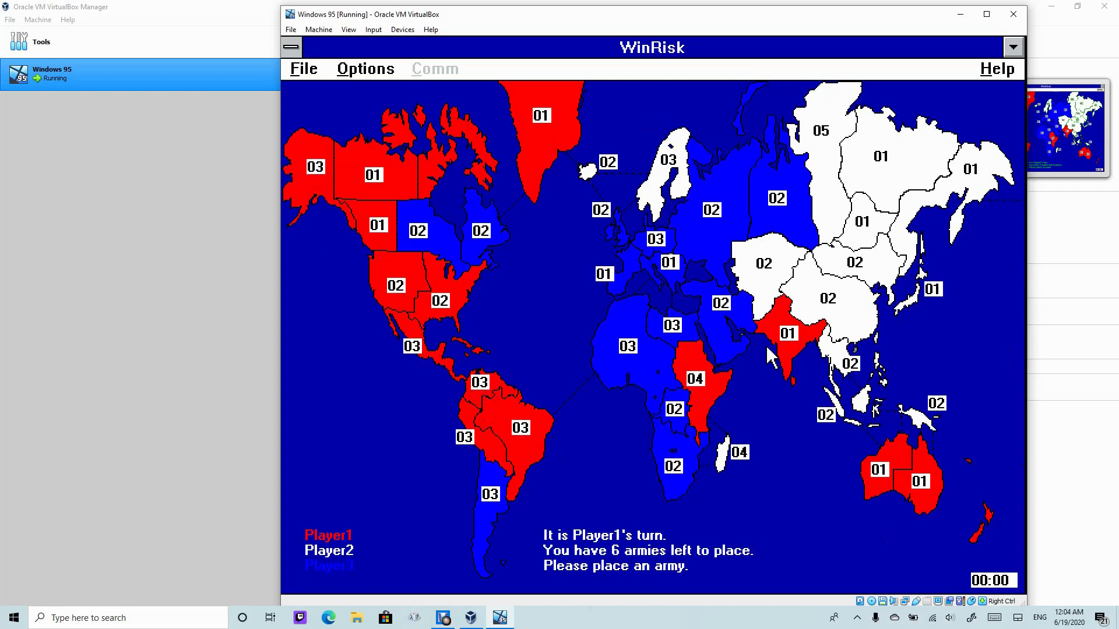
left_click(774, 344)
double_click(774, 344)
double_click(874, 492)
left_click(874, 492)
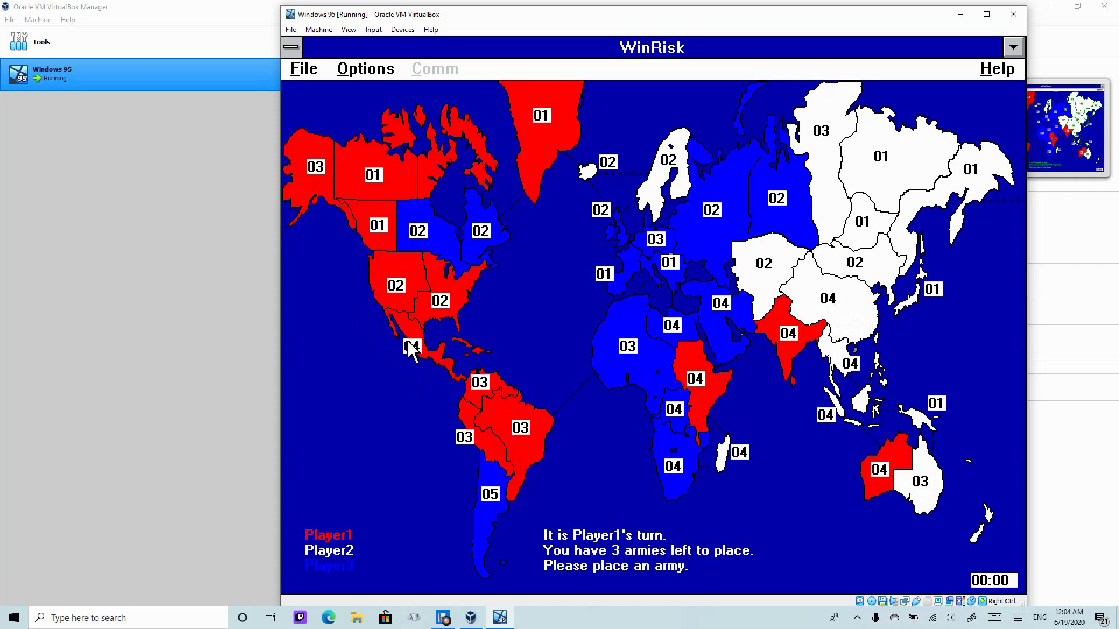
left_click(542, 133)
left_click(366, 179)
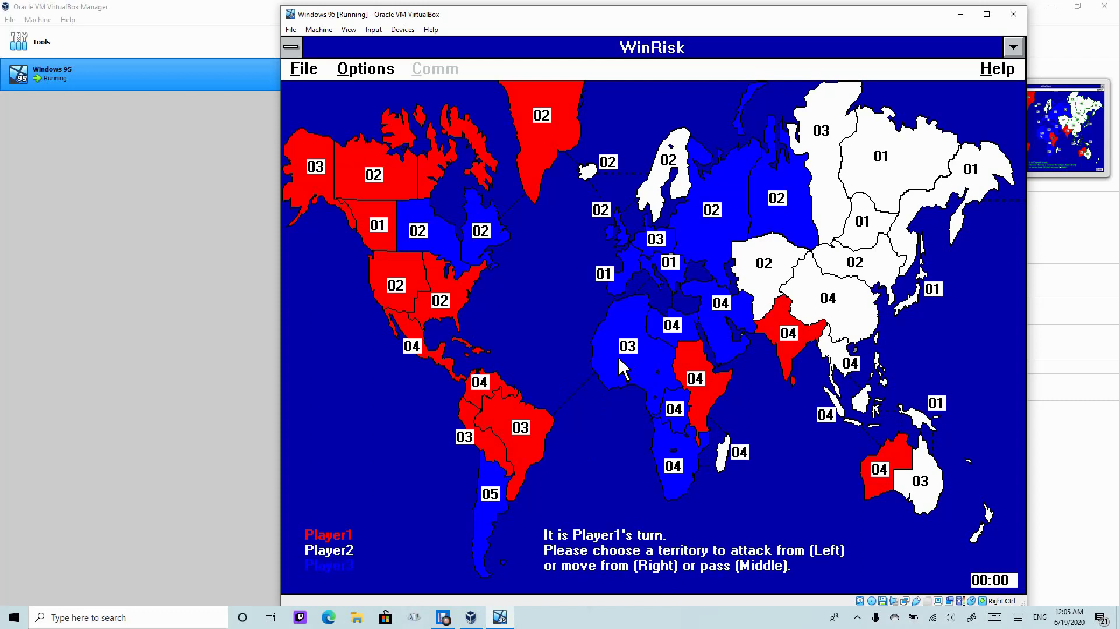
Try to attack North Africa from the Western US.
left_click(391, 289)
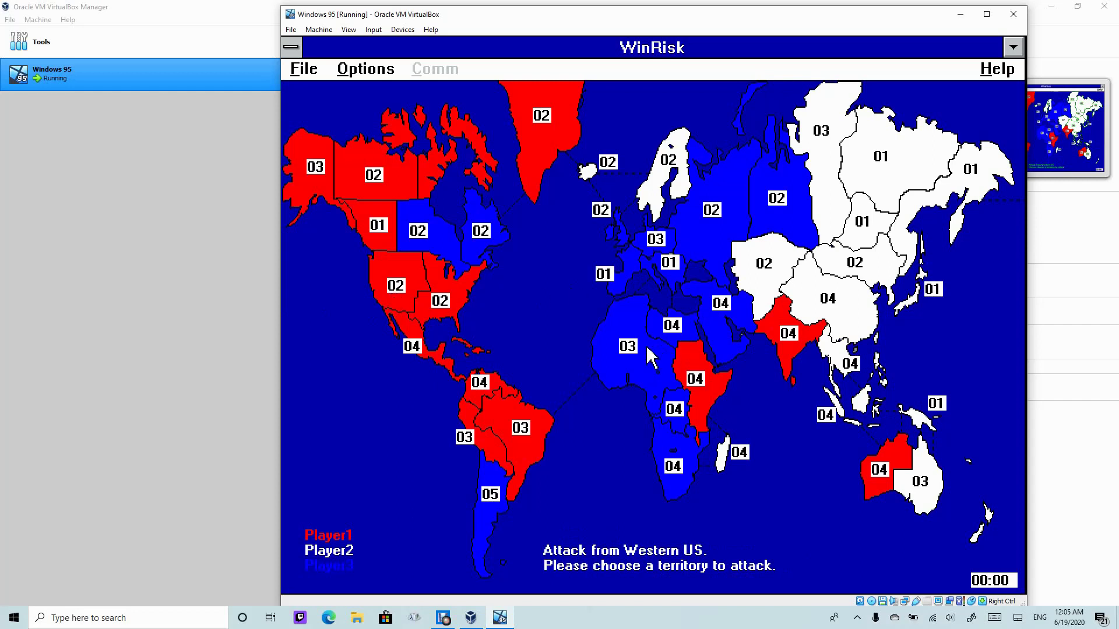
left_click(628, 356)
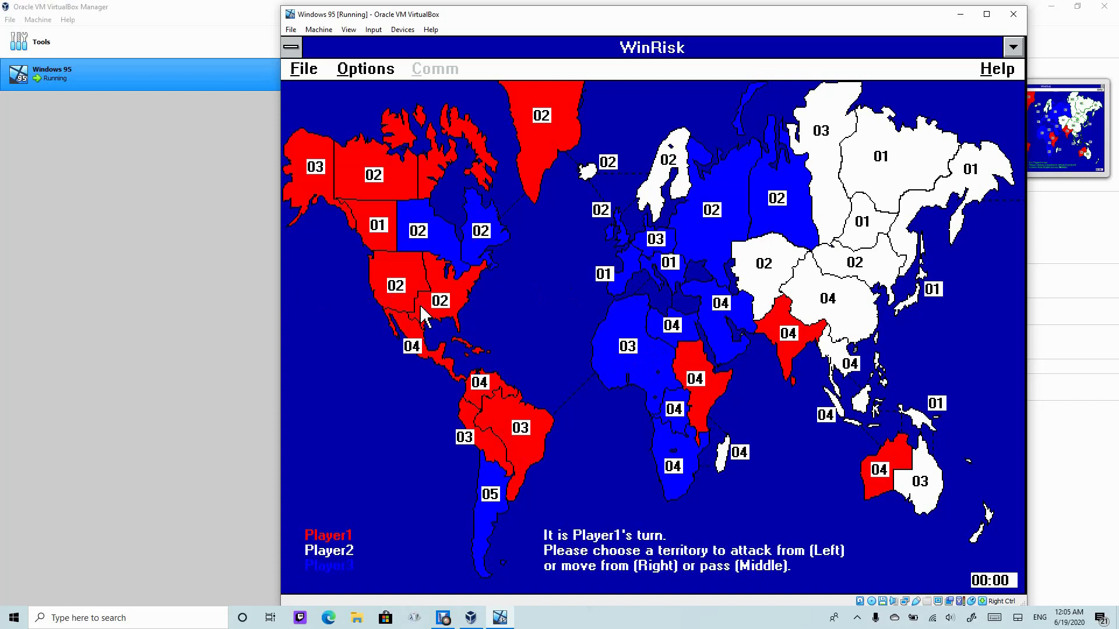
left_click(444, 308)
Close the WinRisk game and File Manager to return to Program Manager.
left_click(290, 45)
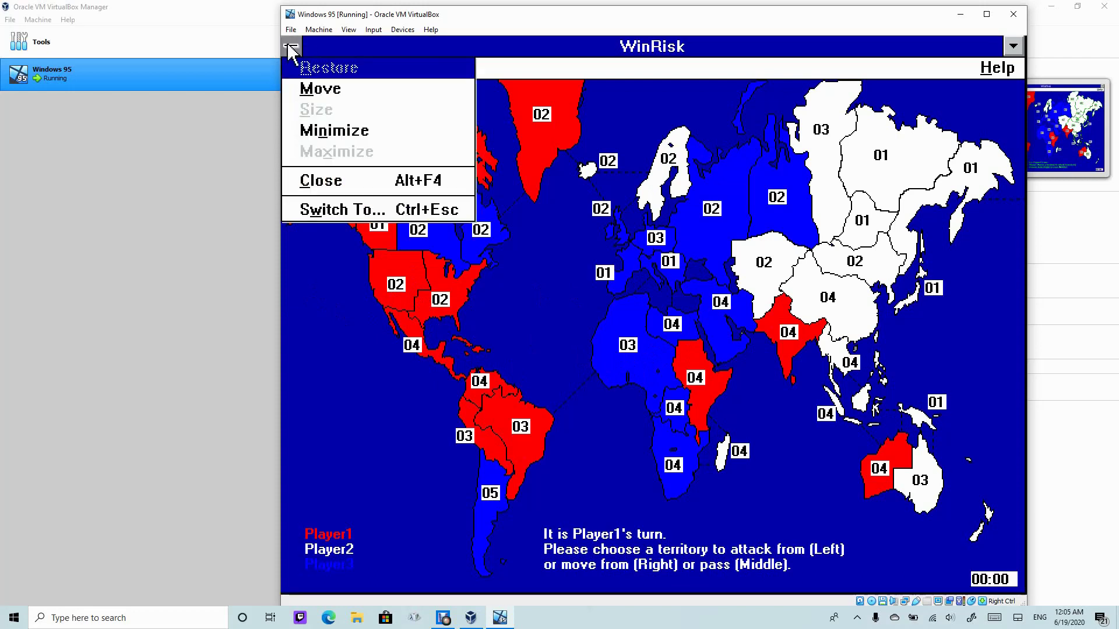
left_click(318, 176)
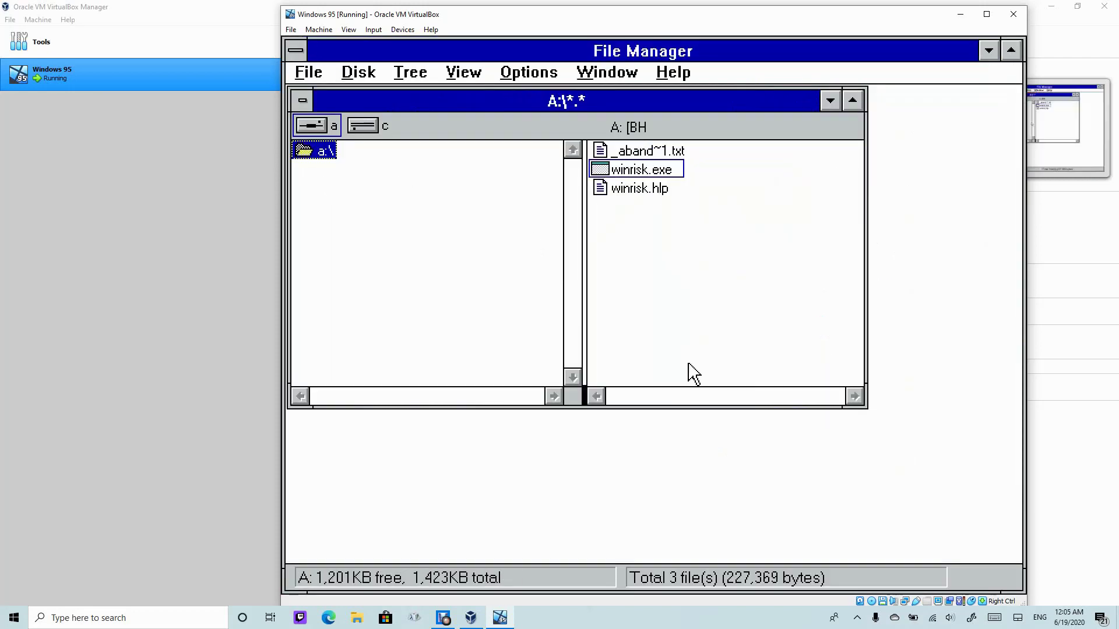
key("alt+space")
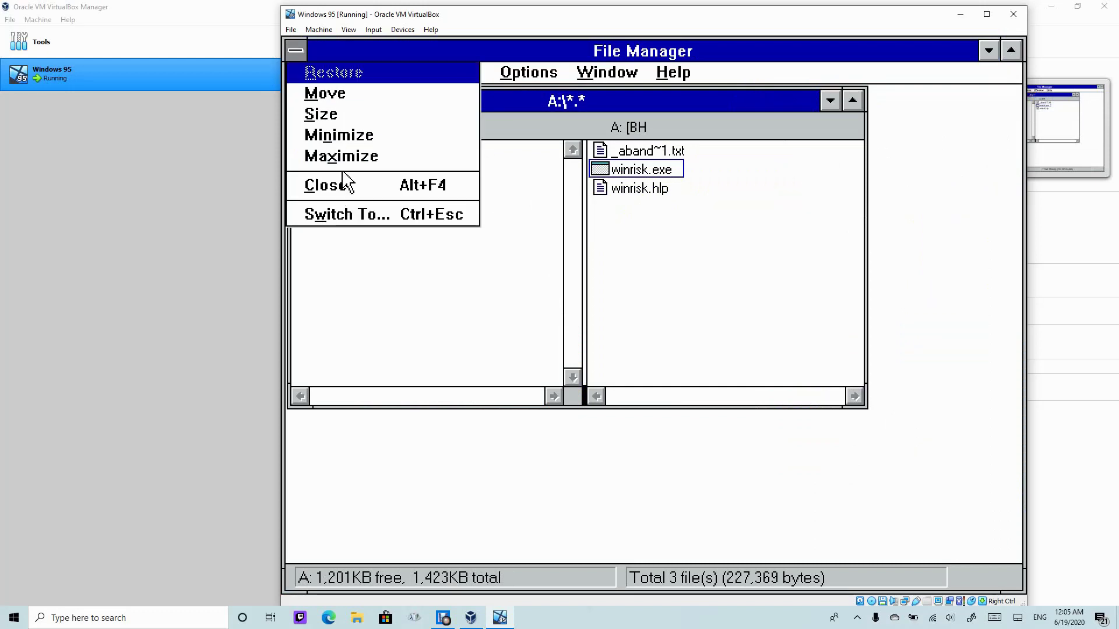
left_click(344, 186)
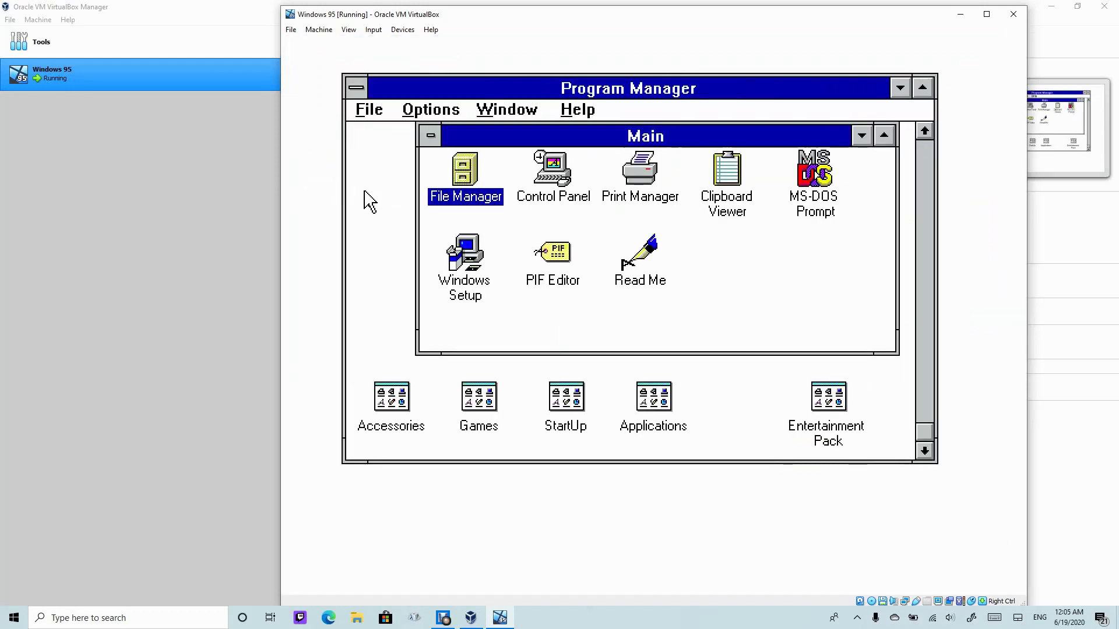
Mount DISK01.IMG from the Microsoft Windows 95 (Upgrade) folder in VIDEO YT\Downloads as the virtual machine's floppy disk.
key("alt")
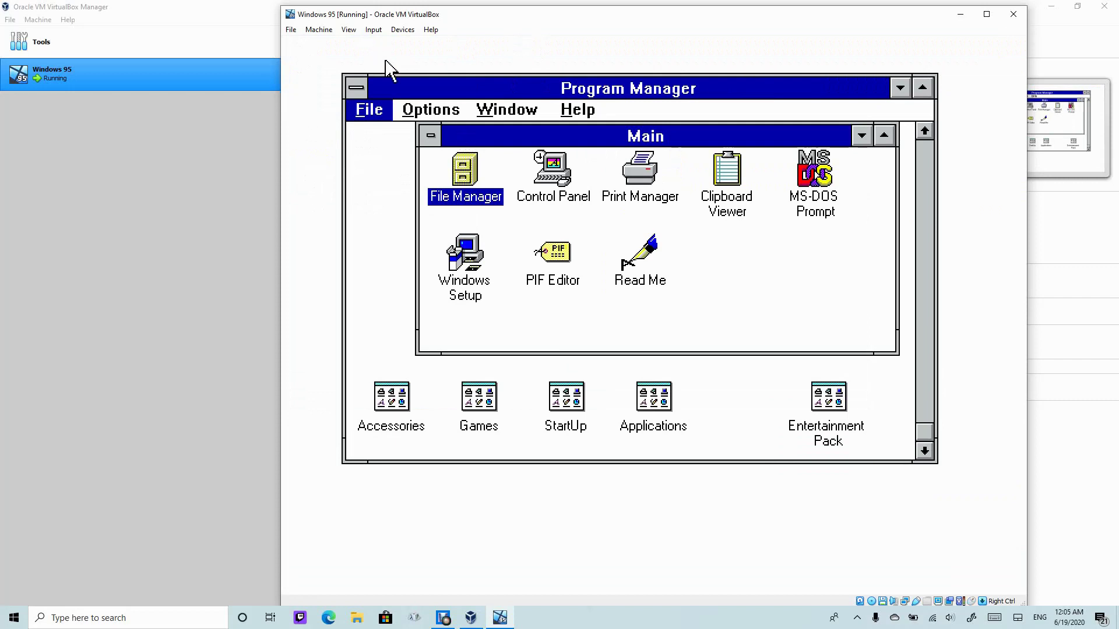
left_click(402, 29)
mouse_move(442, 56)
key("Return")
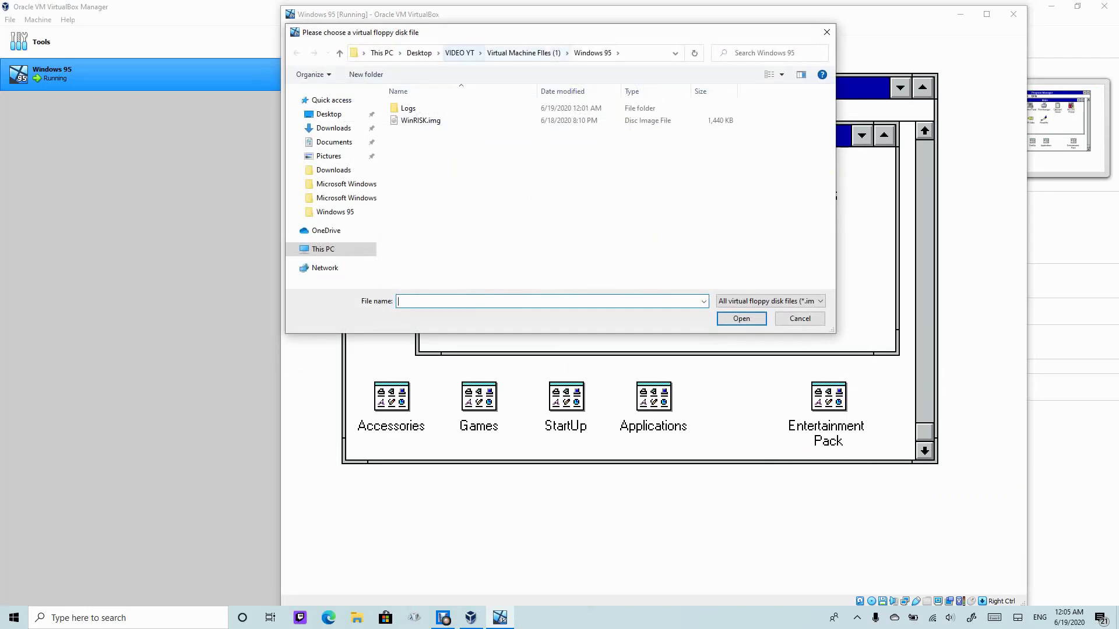
left_click(460, 53)
double_click(411, 107)
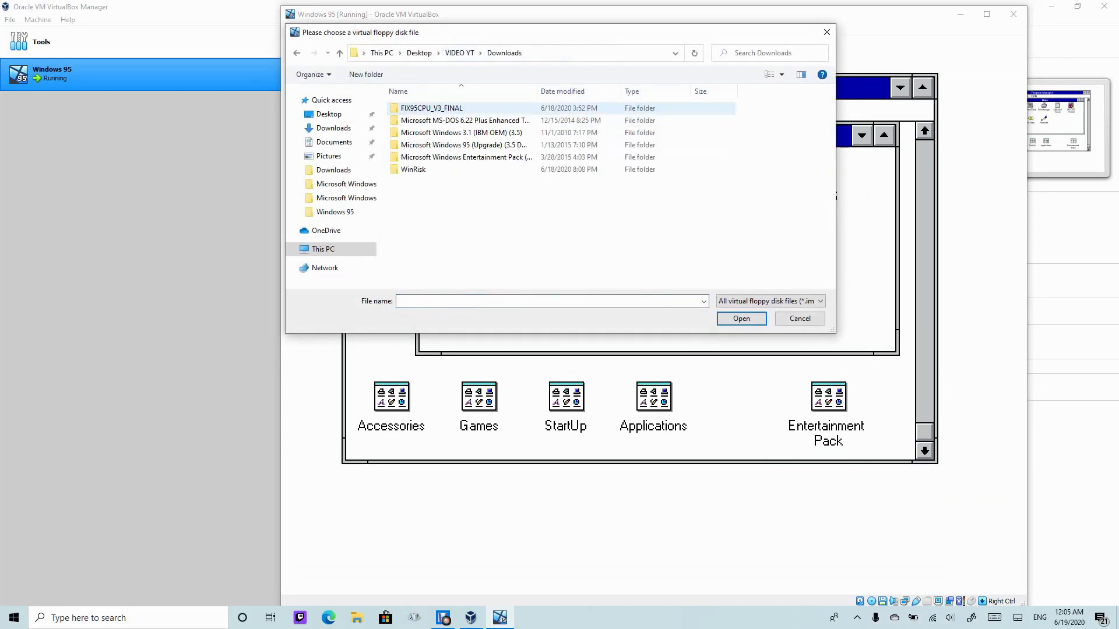
double_click(461, 144)
left_click(419, 120)
left_click(741, 318)
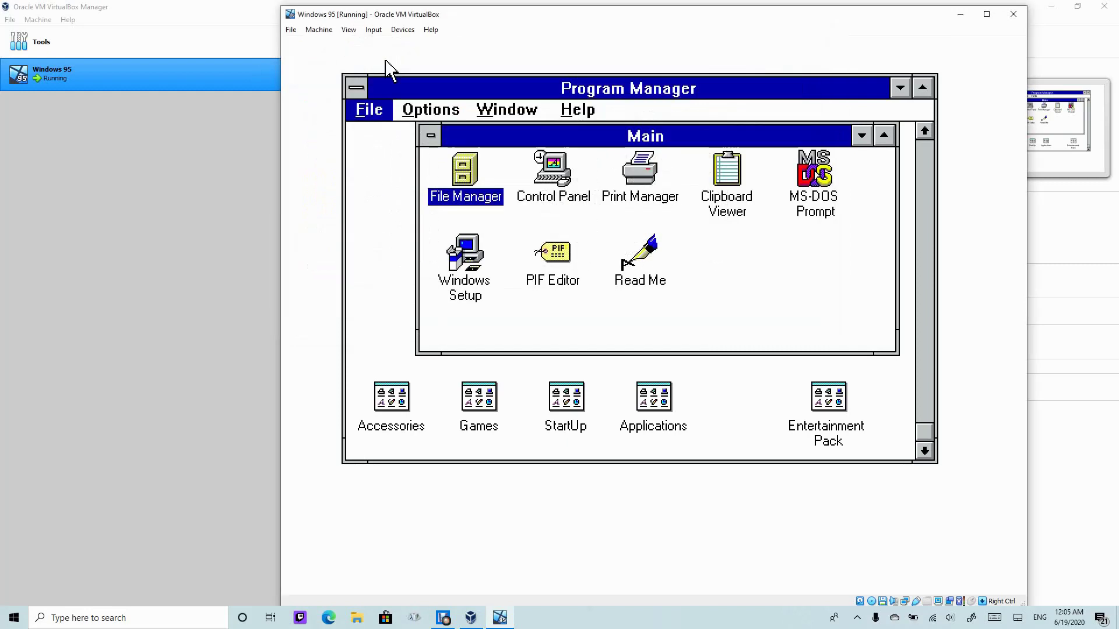
Open File Manager from the Main group and display the files on floppy drive A.
double_click(464, 163)
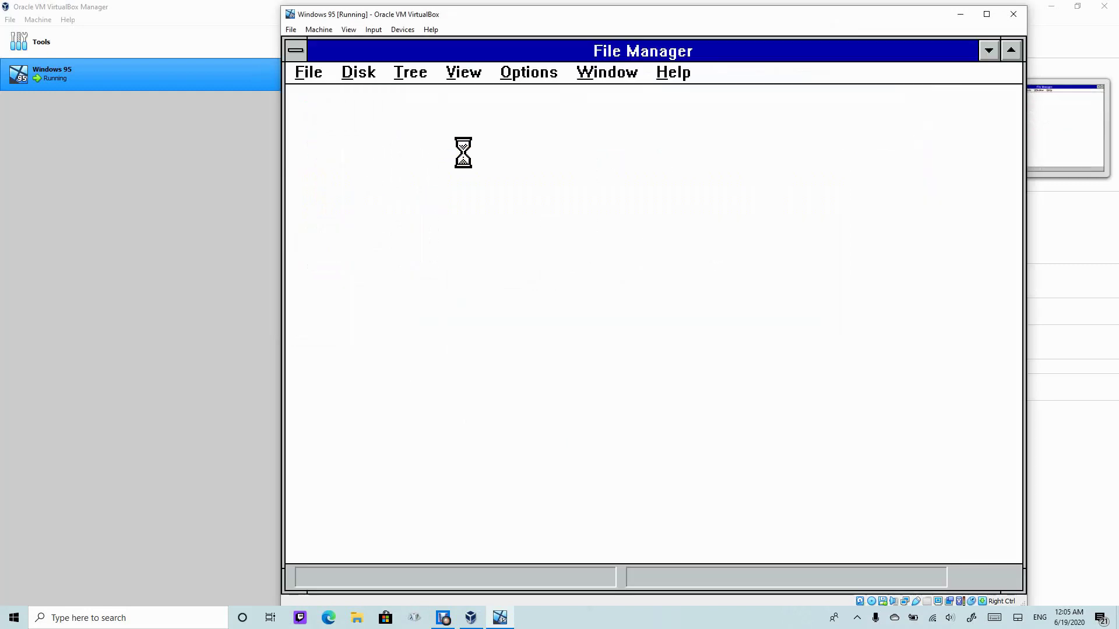
left_click(309, 72)
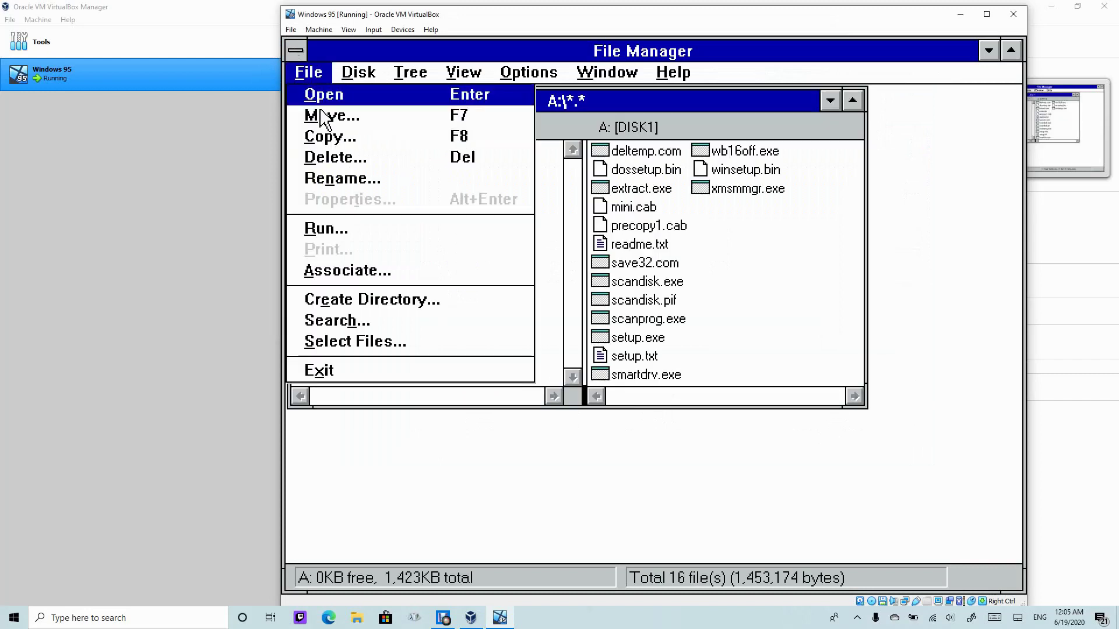
left_click(349, 69)
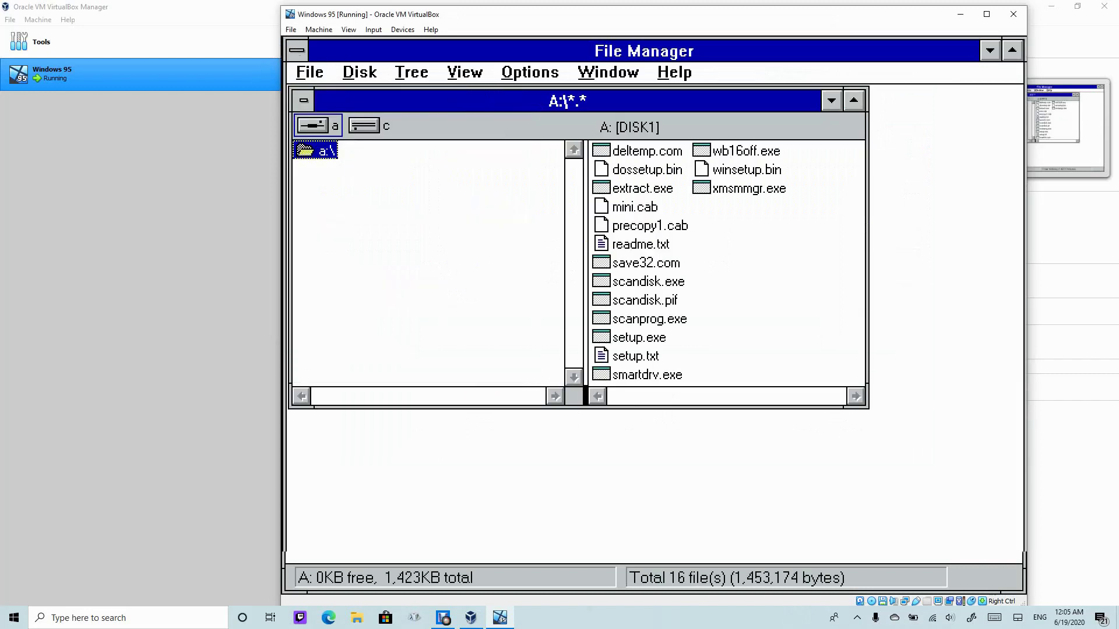
left_click(303, 123)
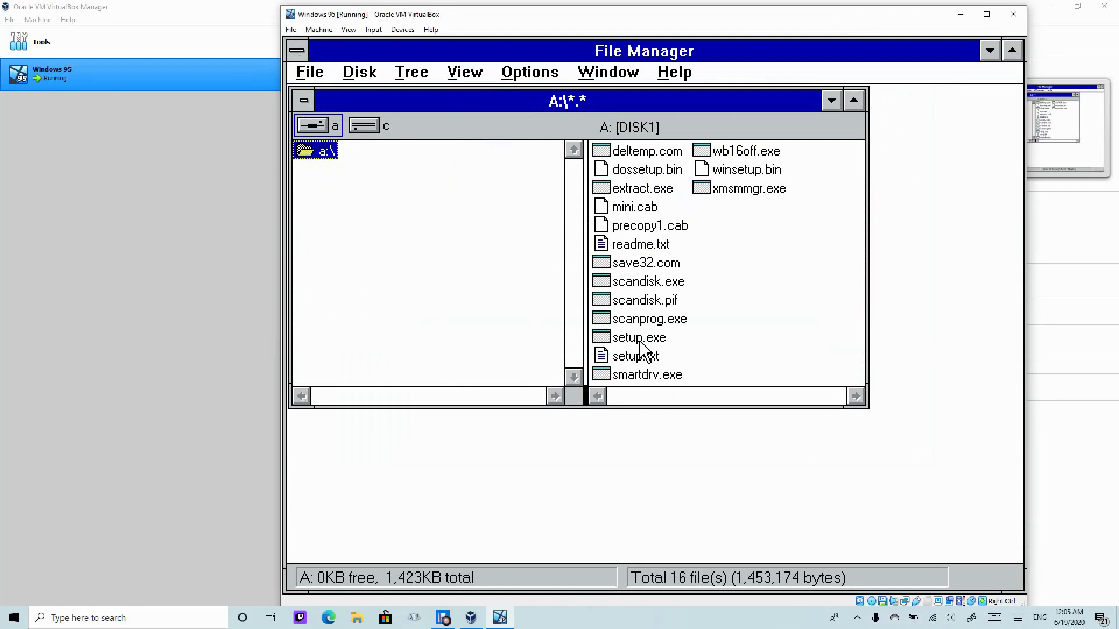
Open setup.txt from drive A to view the Windows 95 setup notes, and close it.
left_click(645, 376)
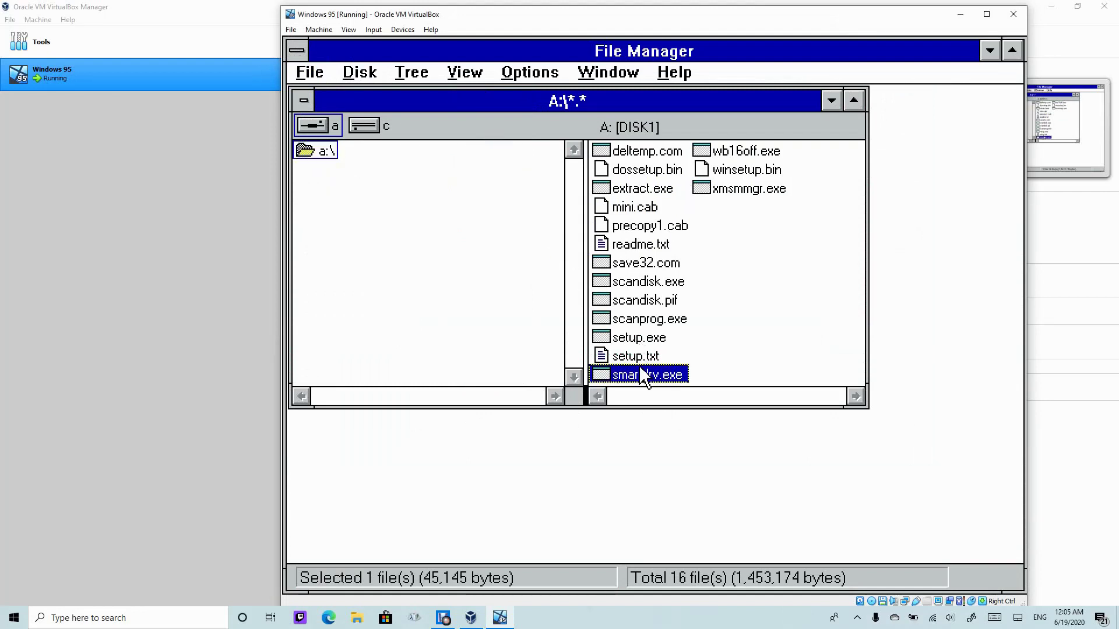
double_click(635, 354)
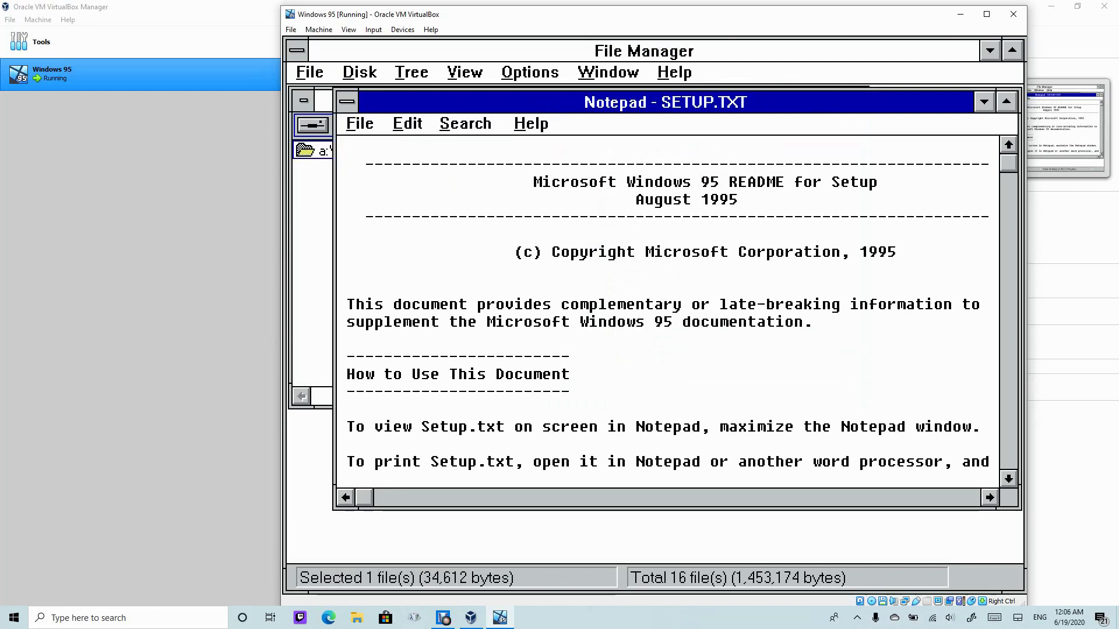
left_click(347, 102)
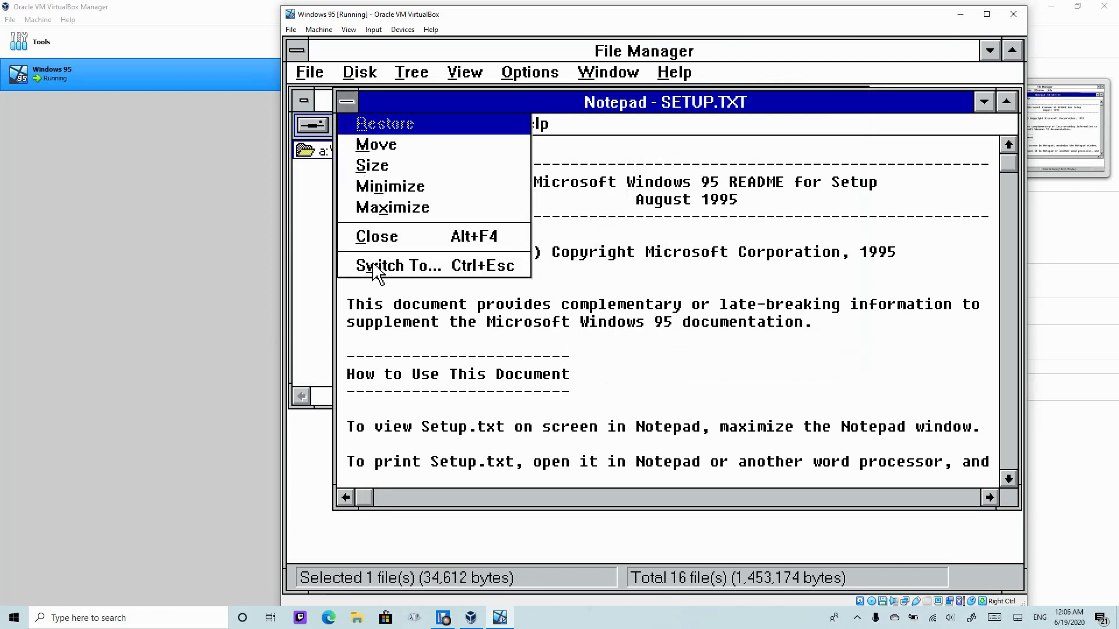
left_click(376, 236)
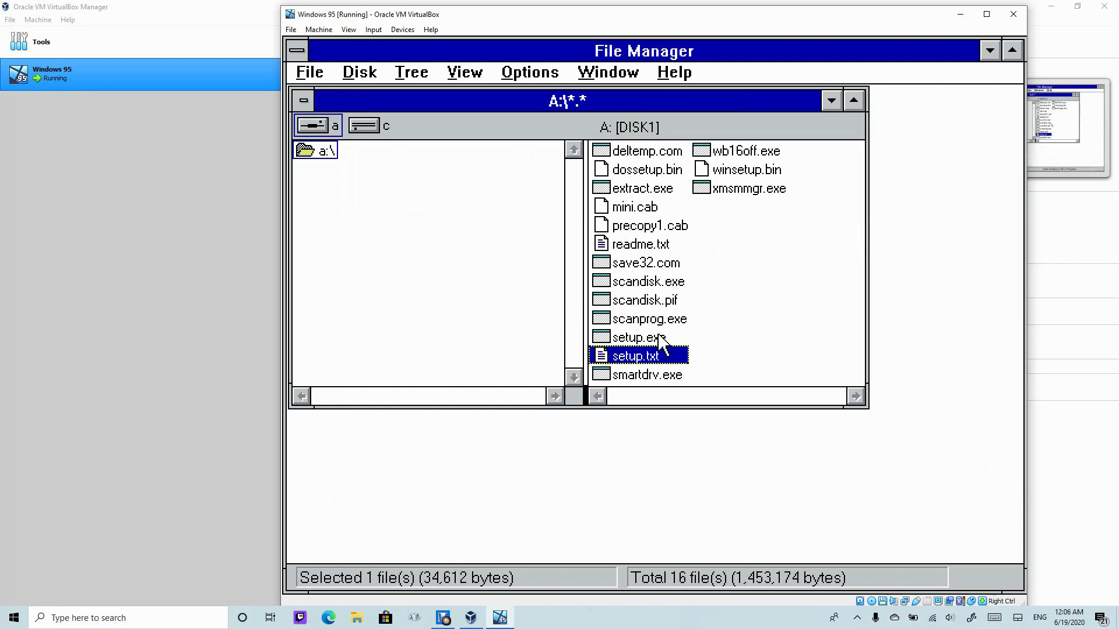
Run setup.exe from drive A and continue past the Windows 95 Setup welcome message to the system check.
double_click(656, 337)
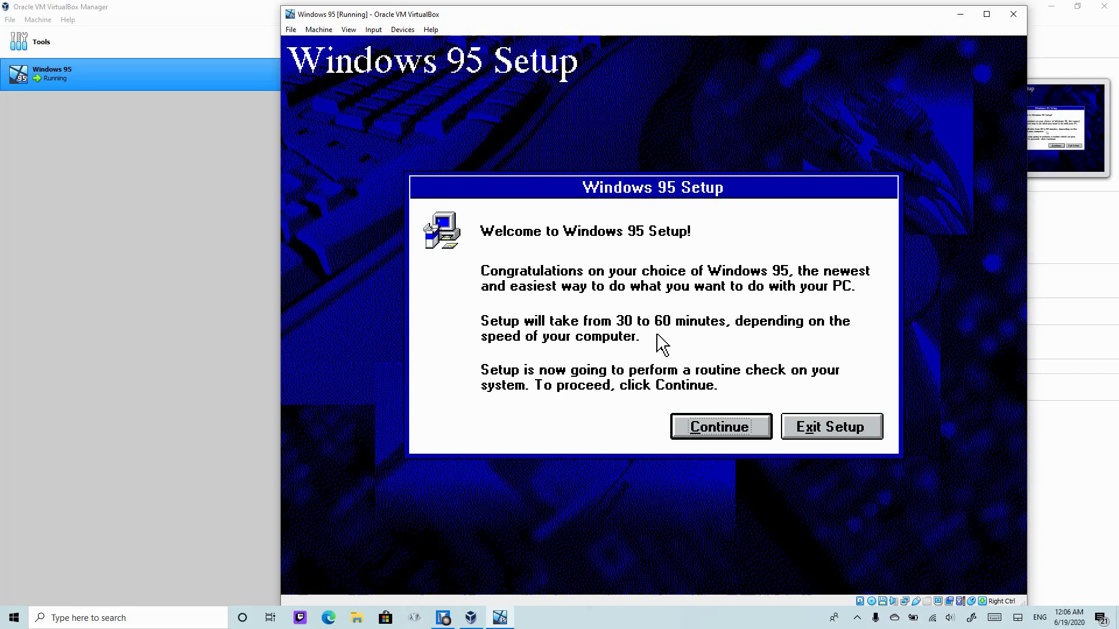
left_click(711, 423)
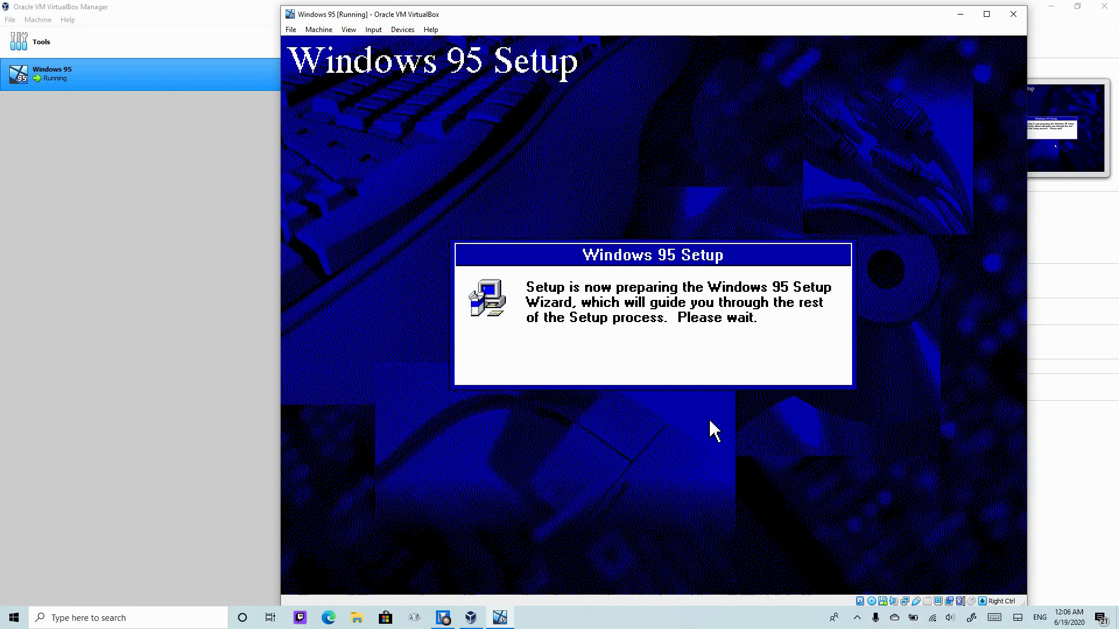
Switch the virtual machine's display to full-screen mode.
left_click(402, 29)
mouse_move(348, 29)
key("Down")
key("Return")
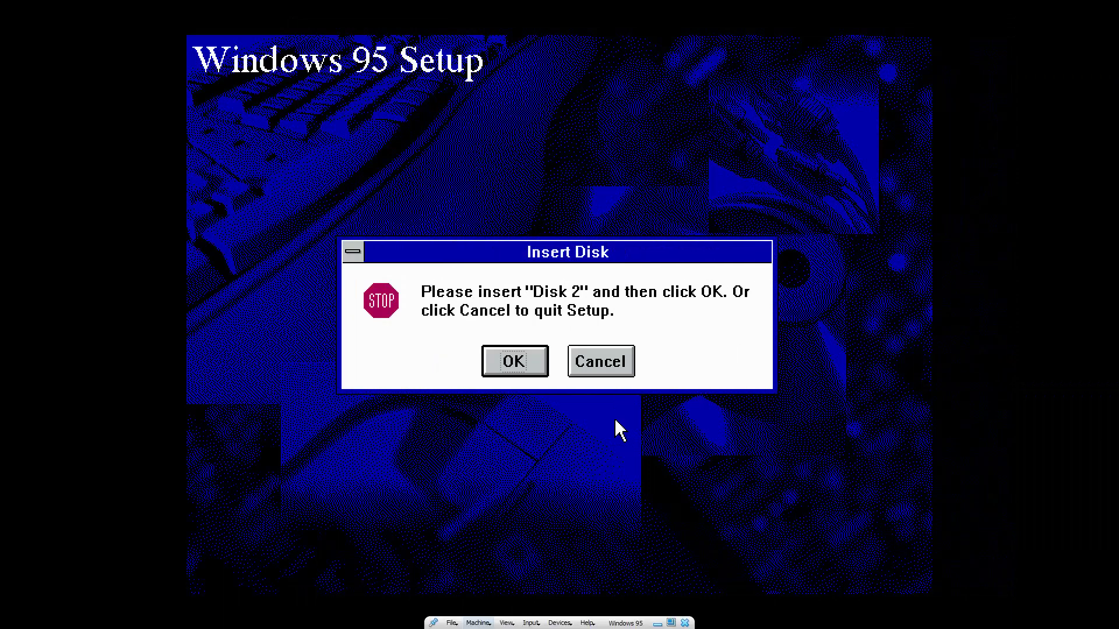
Mount the Windows 95 Disk 2 image file in the virtual machine's floppy drive.
left_click(560, 623)
mouse_move(586, 521)
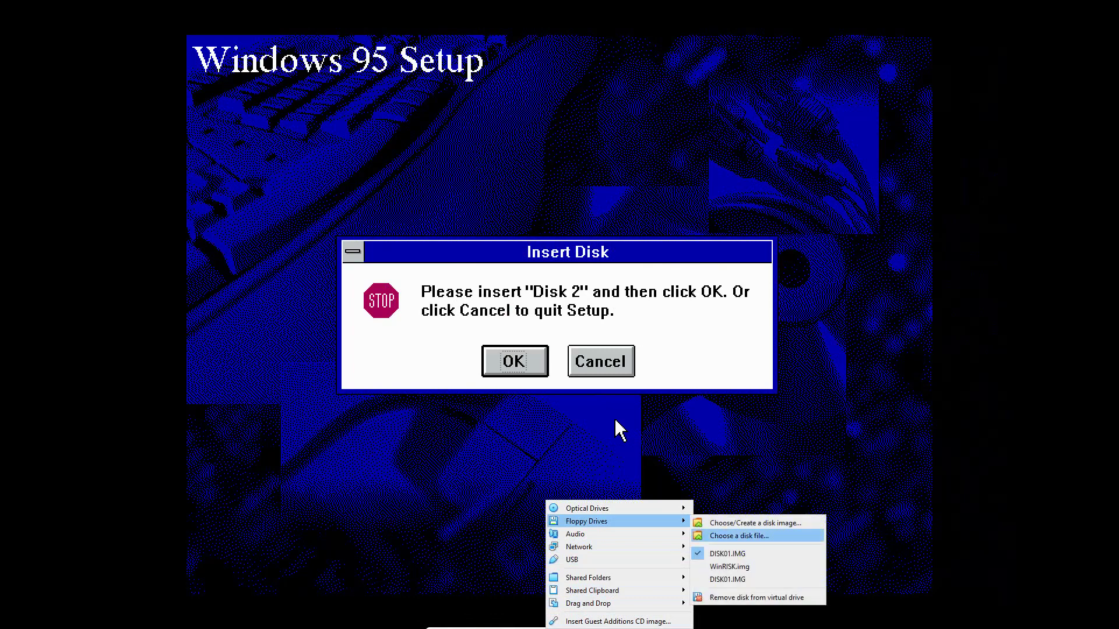
left_click(739, 535)
left_click(137, 109)
left_click(461, 296)
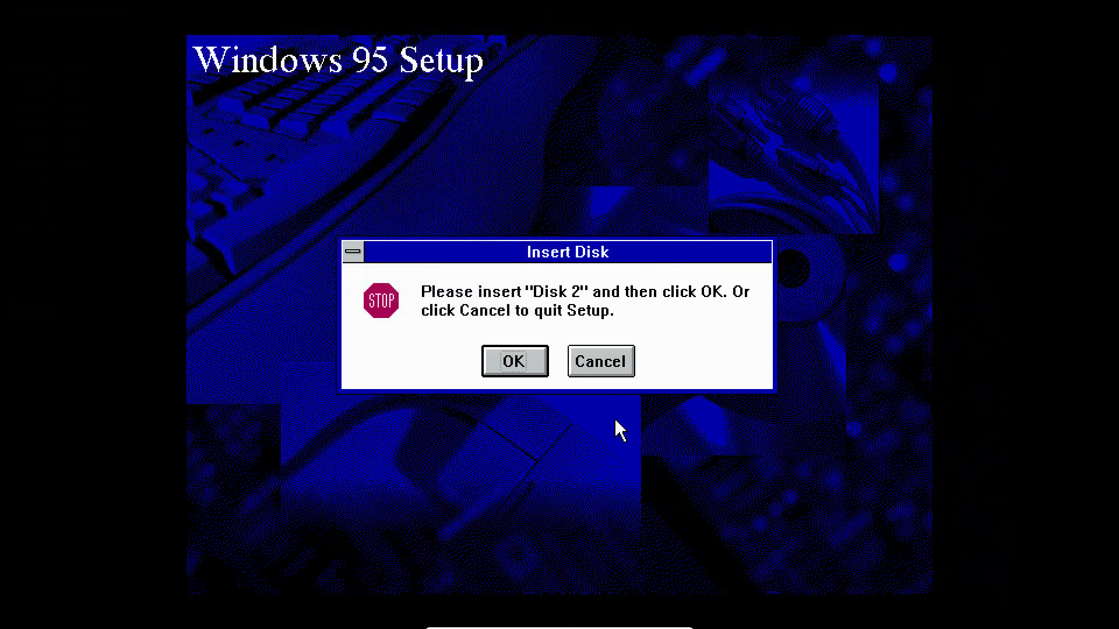
Confirm the Disk 2 request so that Windows 95 Setup continues to the license agreement.
left_click(518, 367)
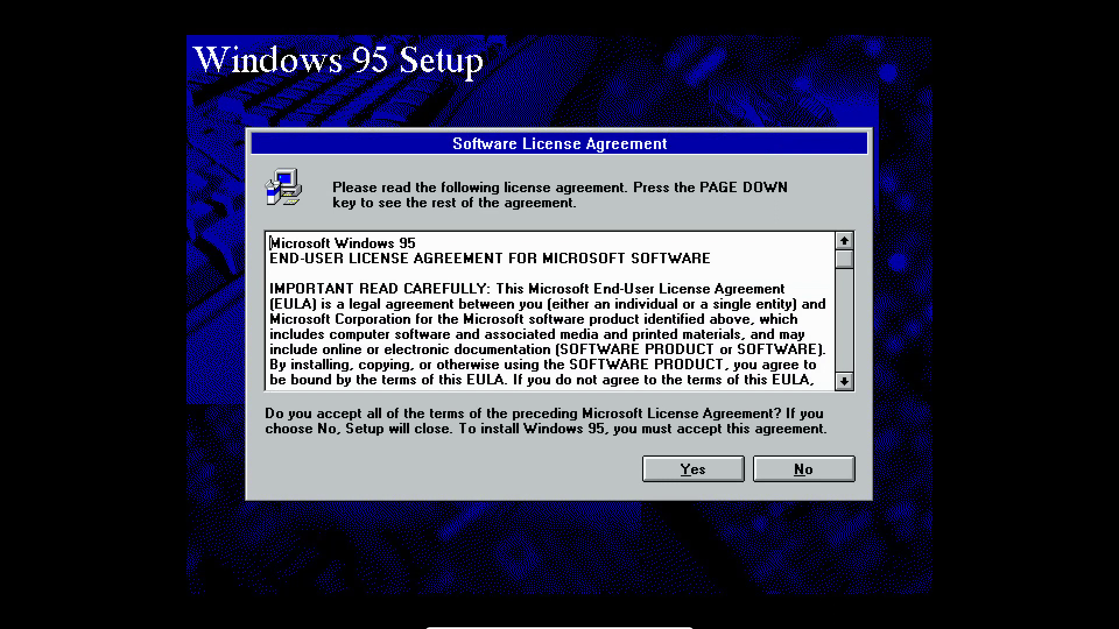
Read through the Windows 95 software license agreement to its end, including the closing paragraph about limited warranties.
left_click(844, 382)
key("Page_Down")
key("Page_Down")
key("Page_Down")
key("Page_Down")
key("Page_Down")
key("Page_Down")
key("Page_Down")
key("Page_Down")
key("Page_Down")
key("Page_Down")
key("Page_Down")
key("Page_Down")
key("Page_Down")
key("Page_Down")
key("Page_Down")
key("Page_Down")
key("Page_Down")
key("Page_Down")
key("Page_Down")
key("Page_Down")
key("Page_Down")
key("Page_Down")
key("Page_Up")
key("Page_Down")
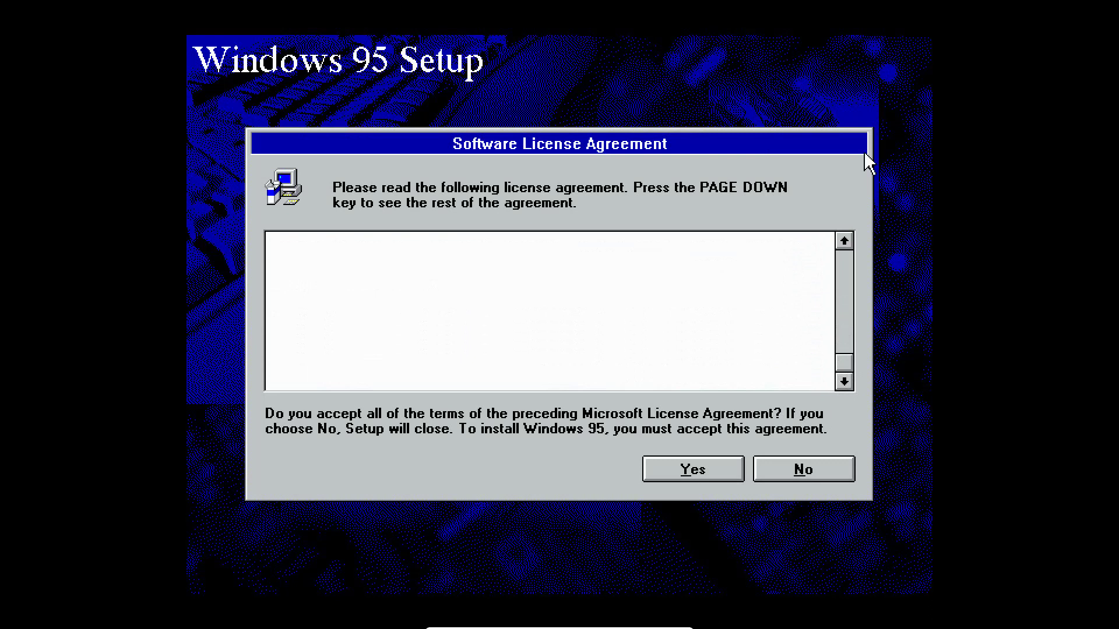
left_click(844, 240)
left_click(844, 240)
left_click(844, 241)
left_click(844, 240)
left_click(844, 241)
left_click(844, 241)
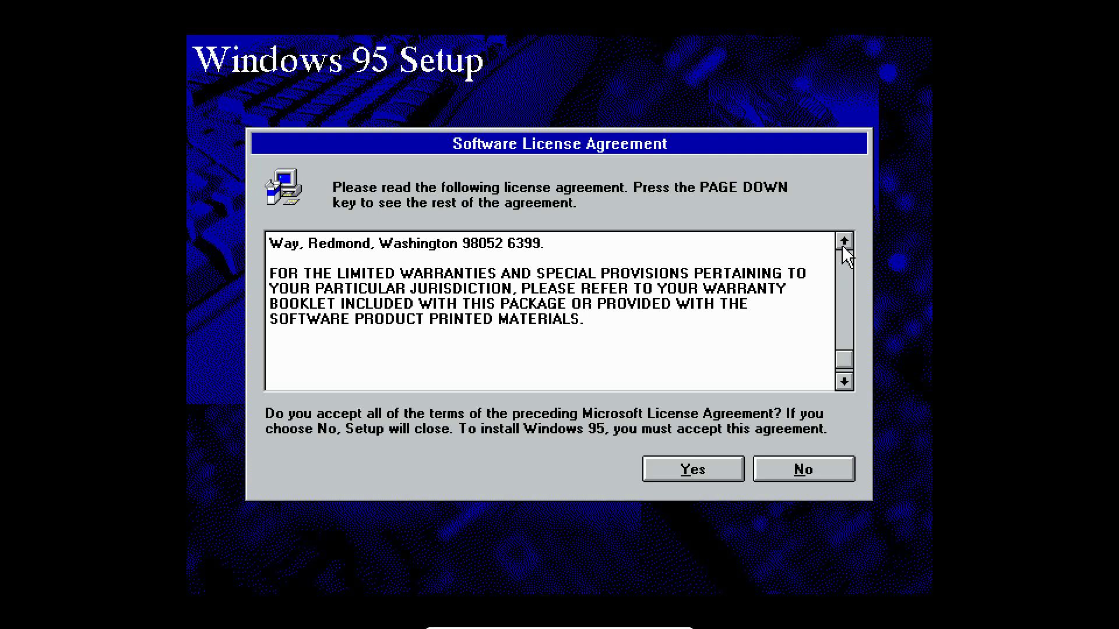
Accept the license agreement, keep C:\WINDOWS as the install directory, and have Setup save the existing system files.
left_click(688, 471)
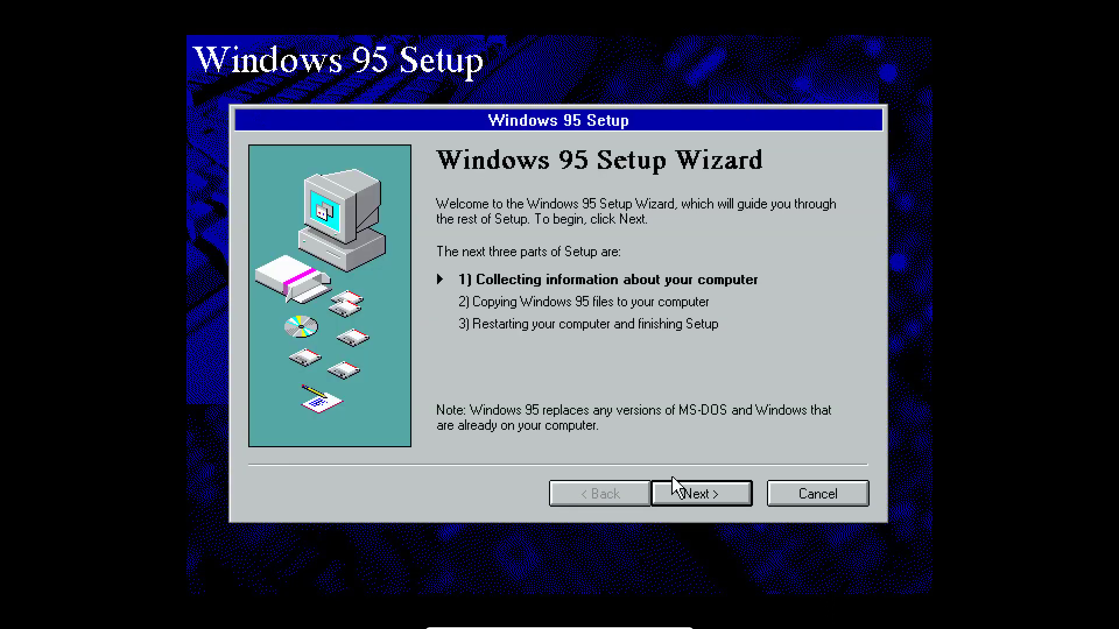
left_click(679, 491)
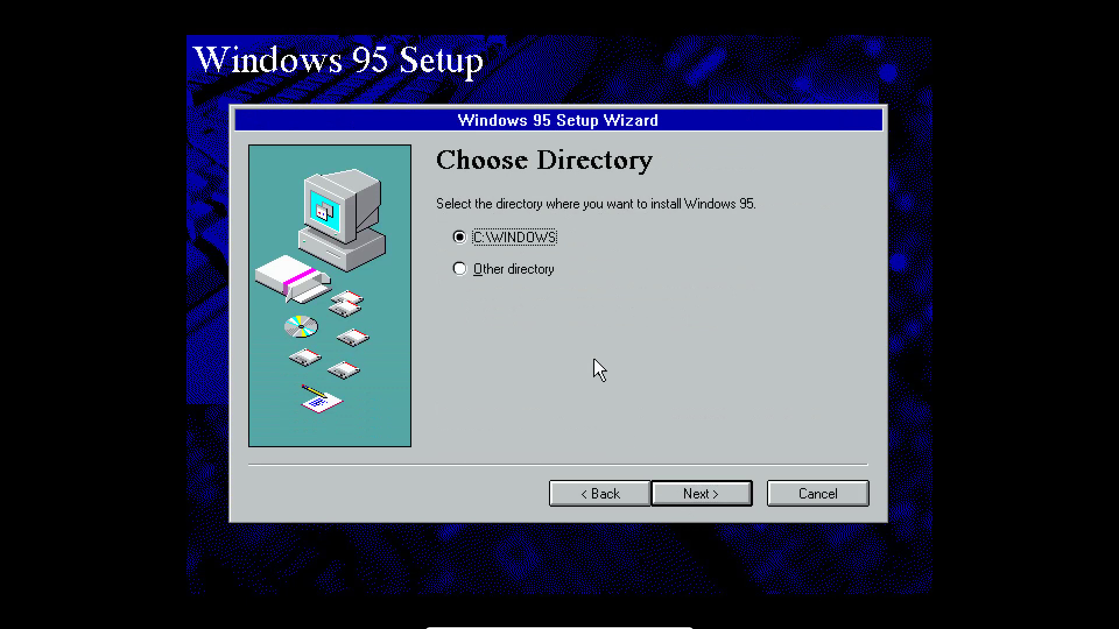
left_click(683, 494)
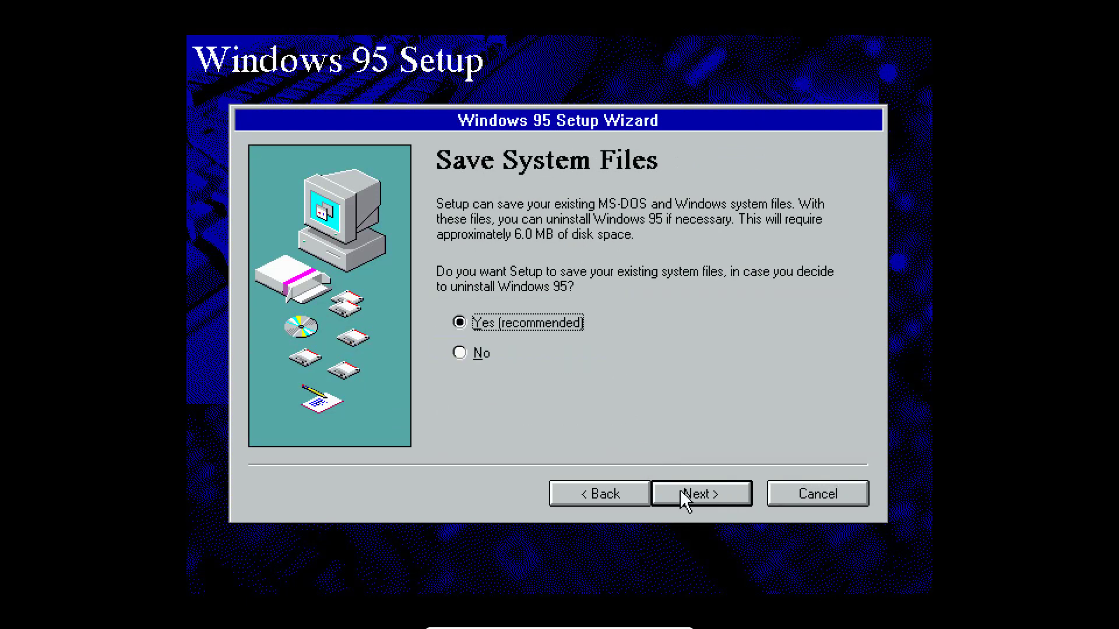
left_click(712, 495)
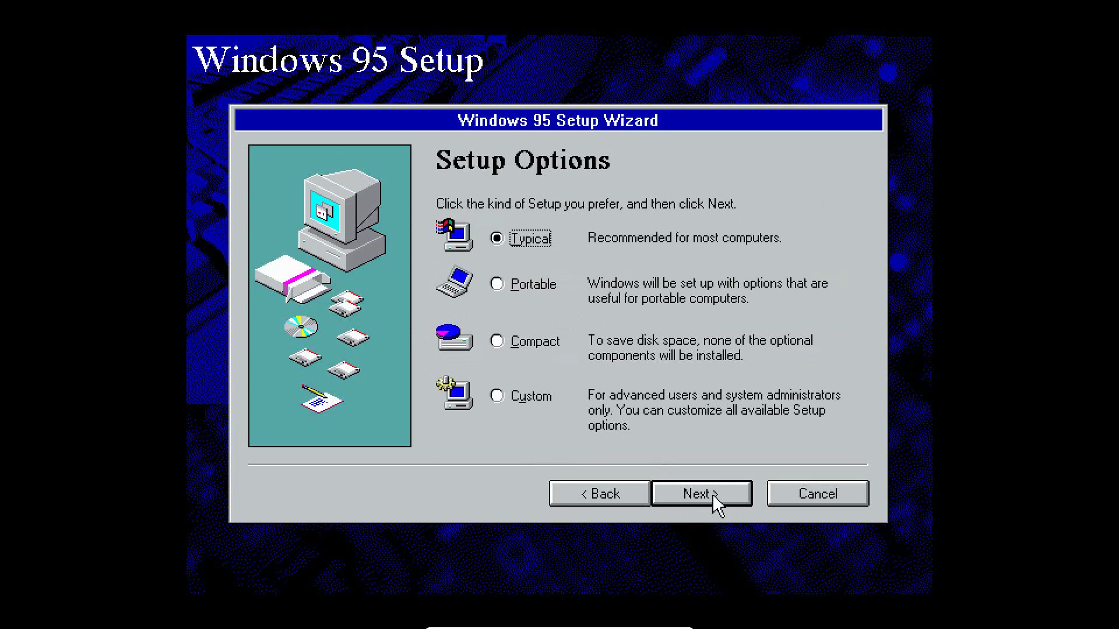
Choose the Typical setup, continue past the copyright warning, and accept the prefilled user information and product identification.
left_click(712, 494)
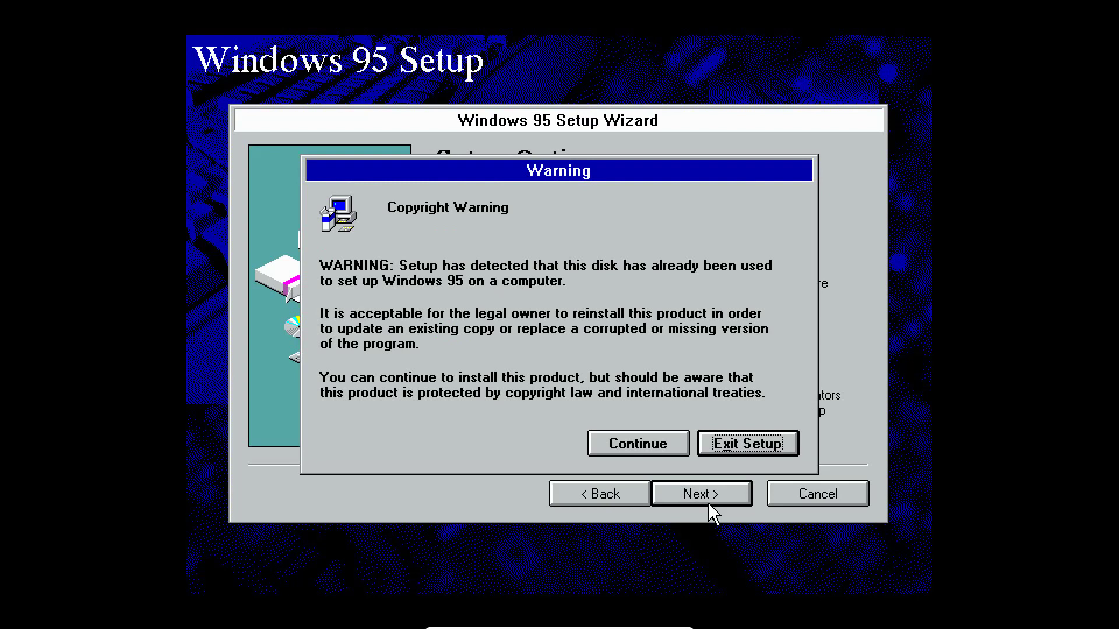
left_click(660, 453)
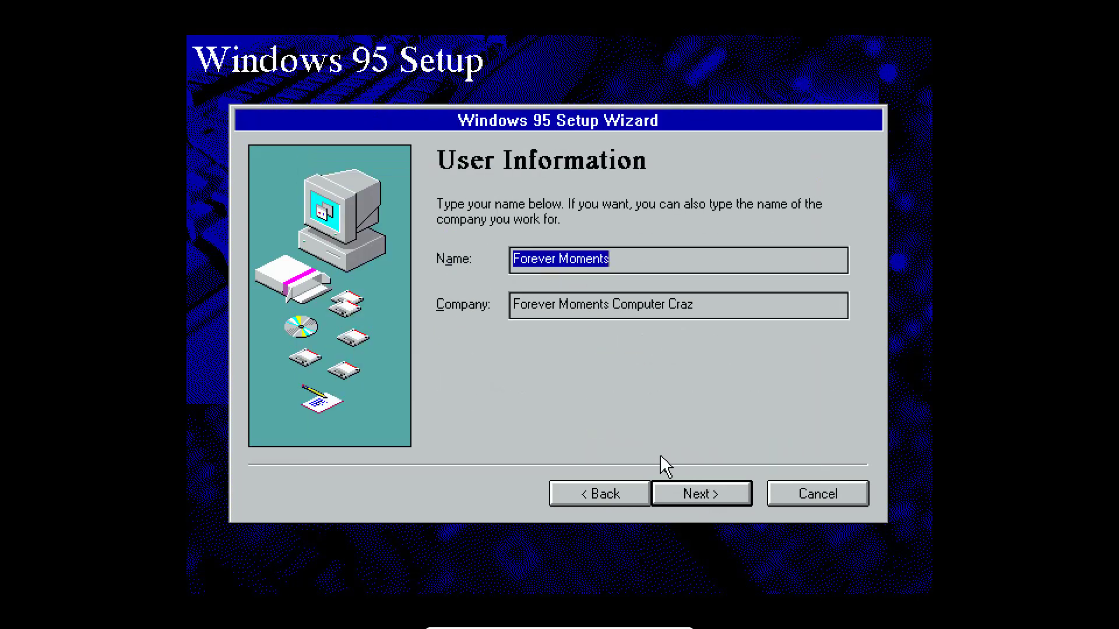
left_click(683, 498)
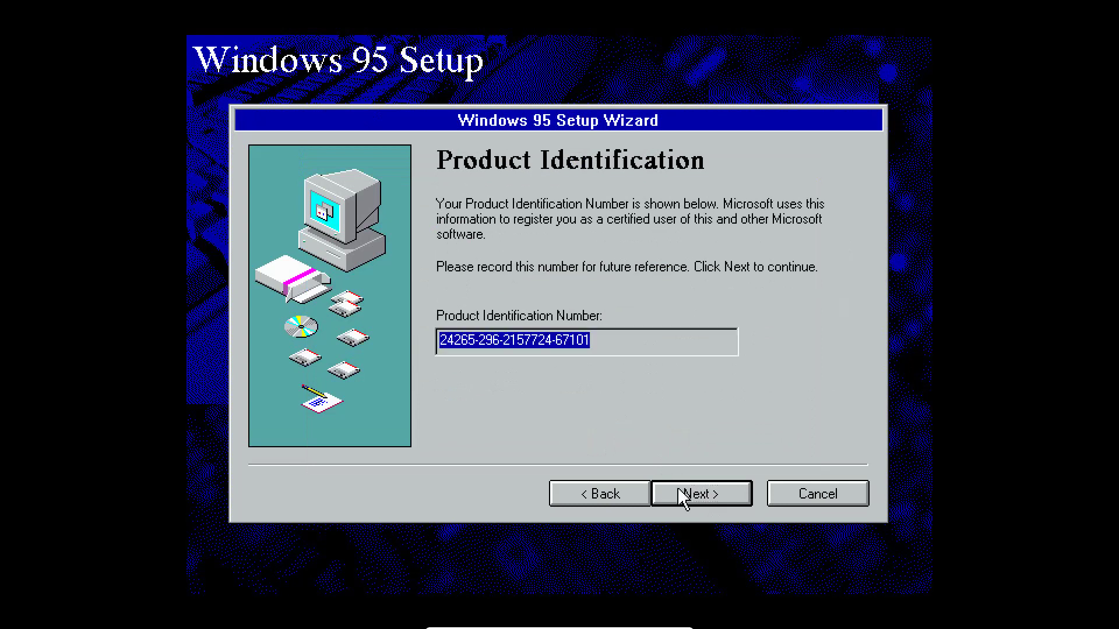
left_click(683, 499)
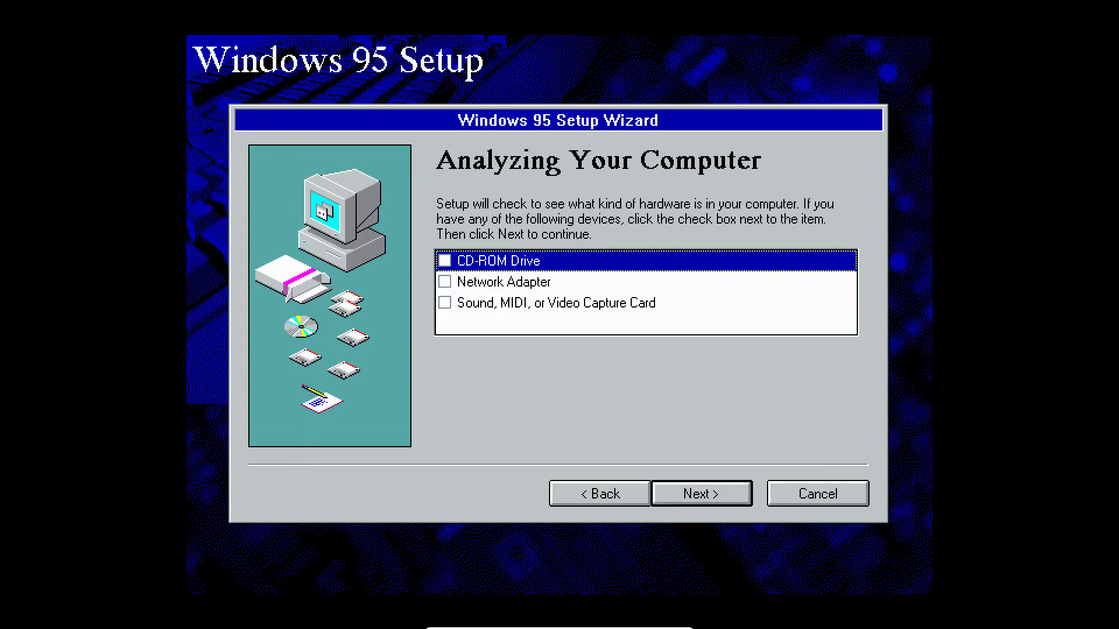
Include the CD-ROM drive, network adapter, and sound, MIDI or video capture card in the hardware check, and start it.
left_click(445, 262)
left_click(444, 282)
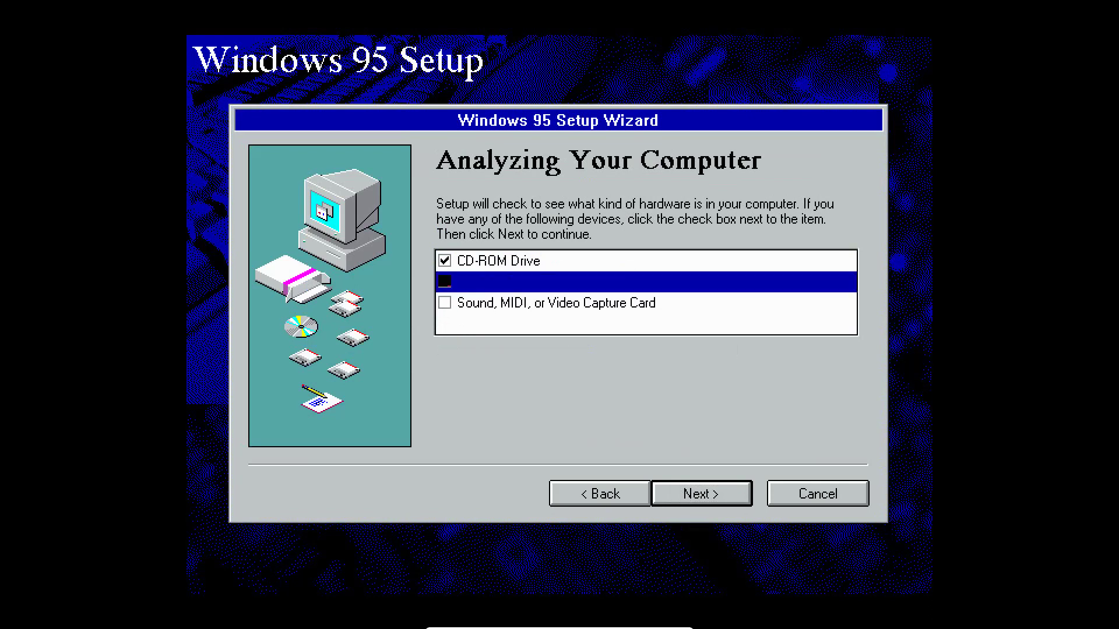
left_click(446, 304)
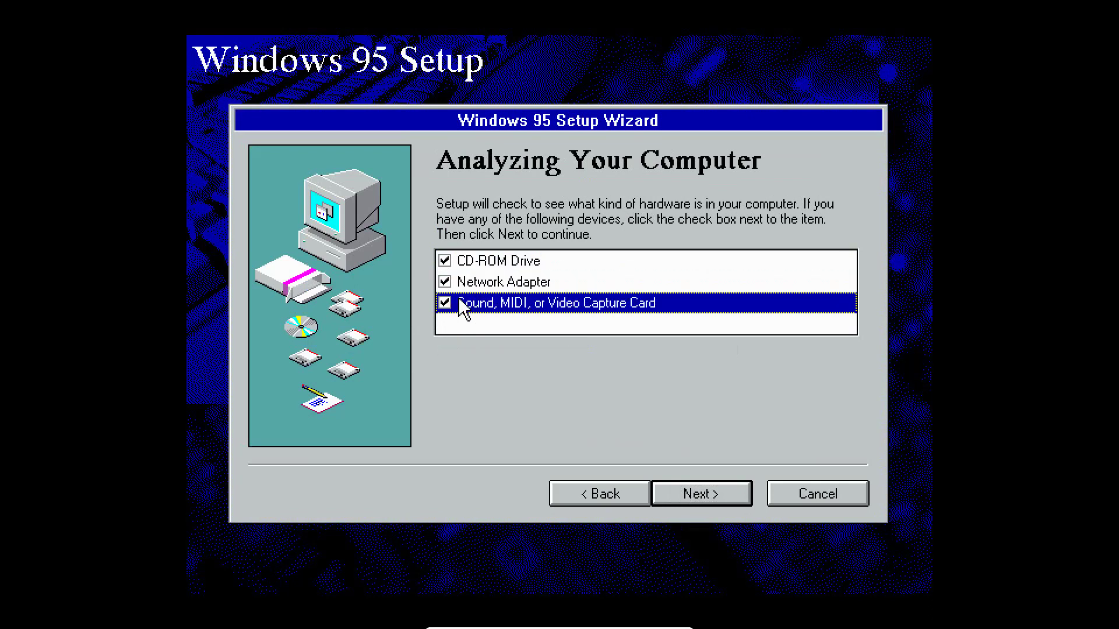
left_click(677, 497)
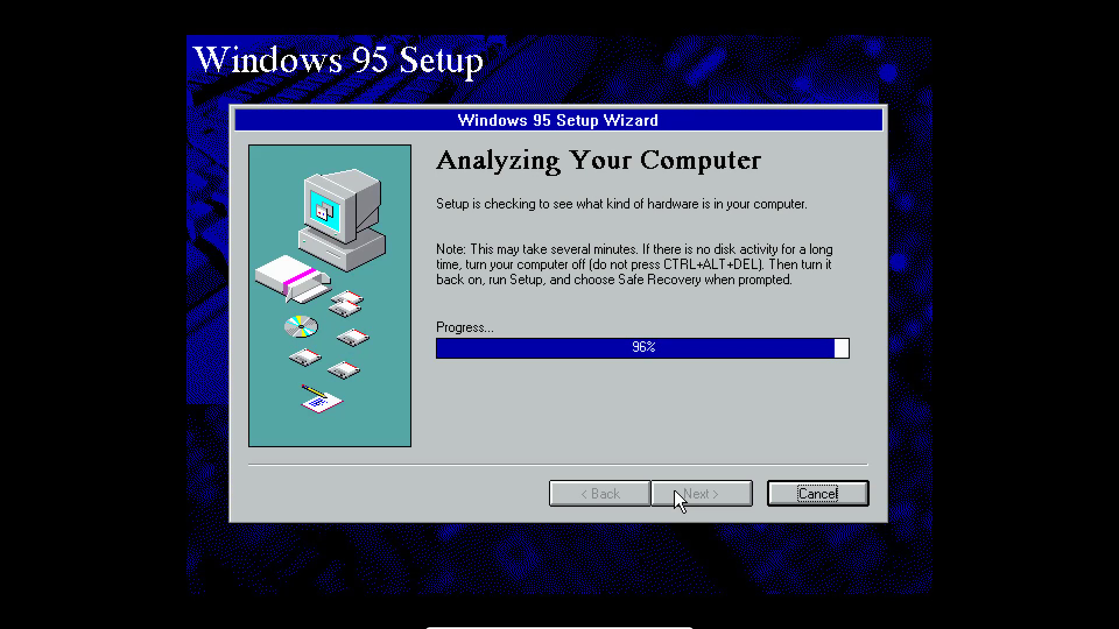
key("alt+Tab")
key("alt+Tab")
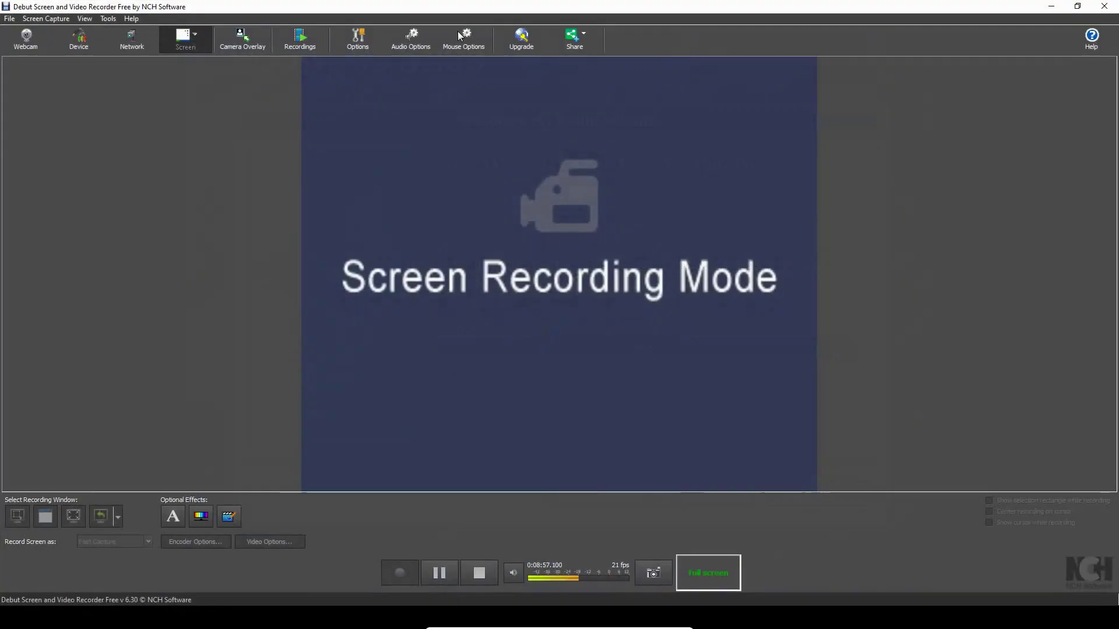
key("alt+Tab")
key("alt+Tab")
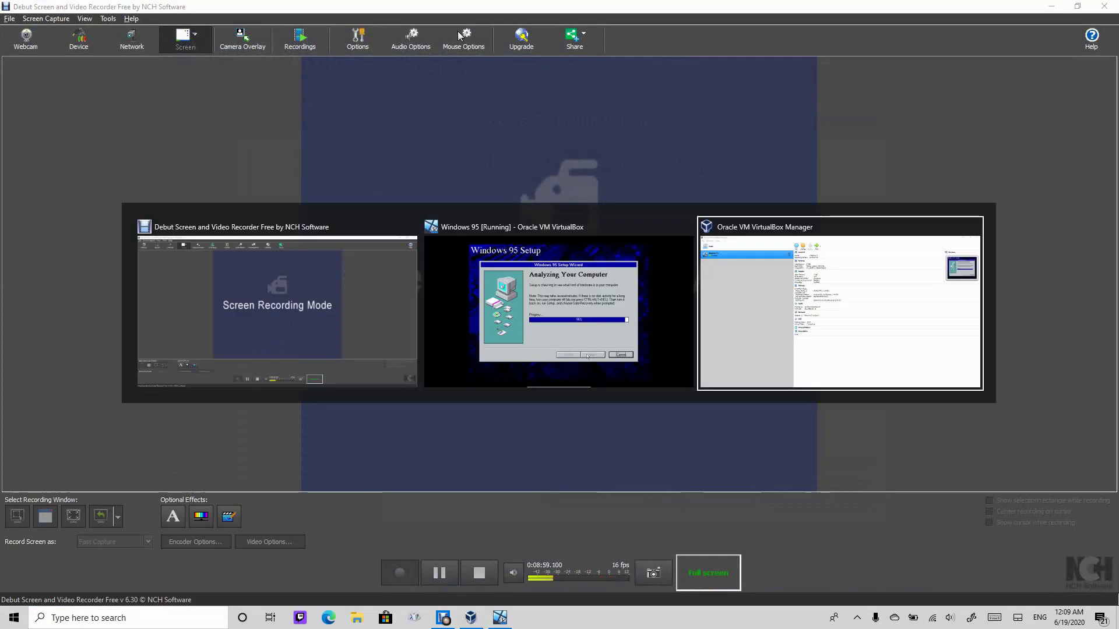
key("alt+shift+Tab")
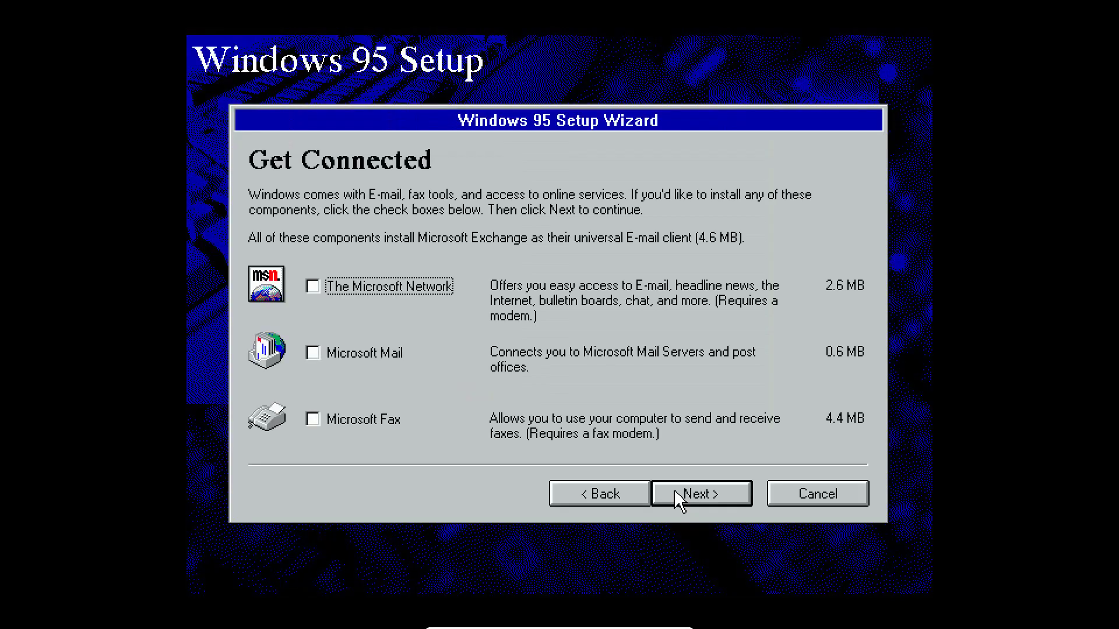
Skip all Get Connected components and choose to show the list of Windows components for manual selection.
left_click(678, 496)
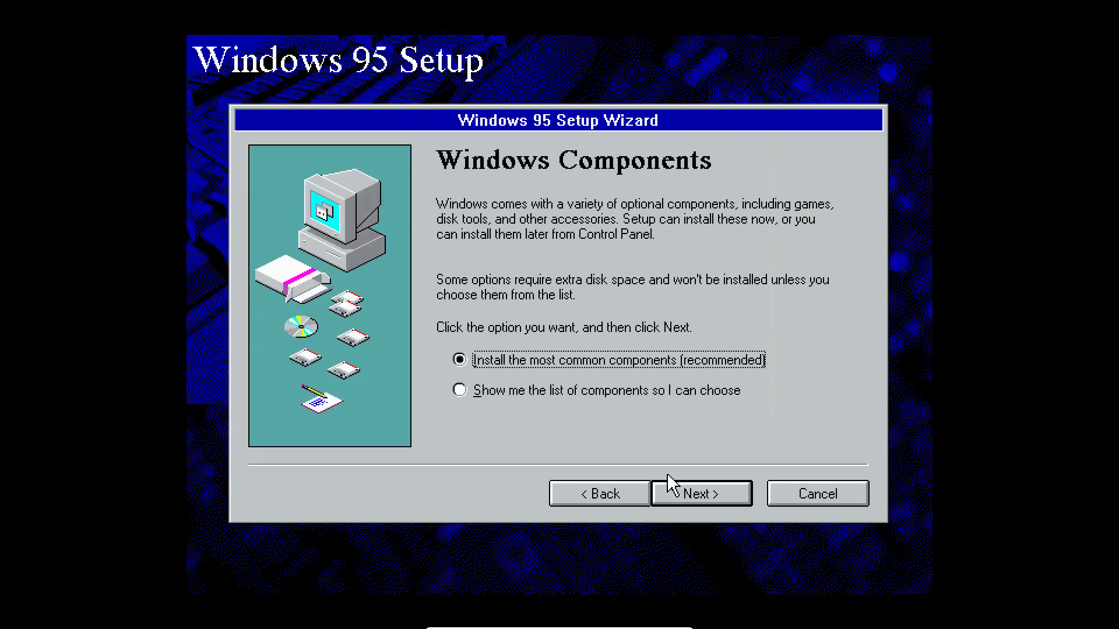
left_click(628, 396)
left_click(685, 497)
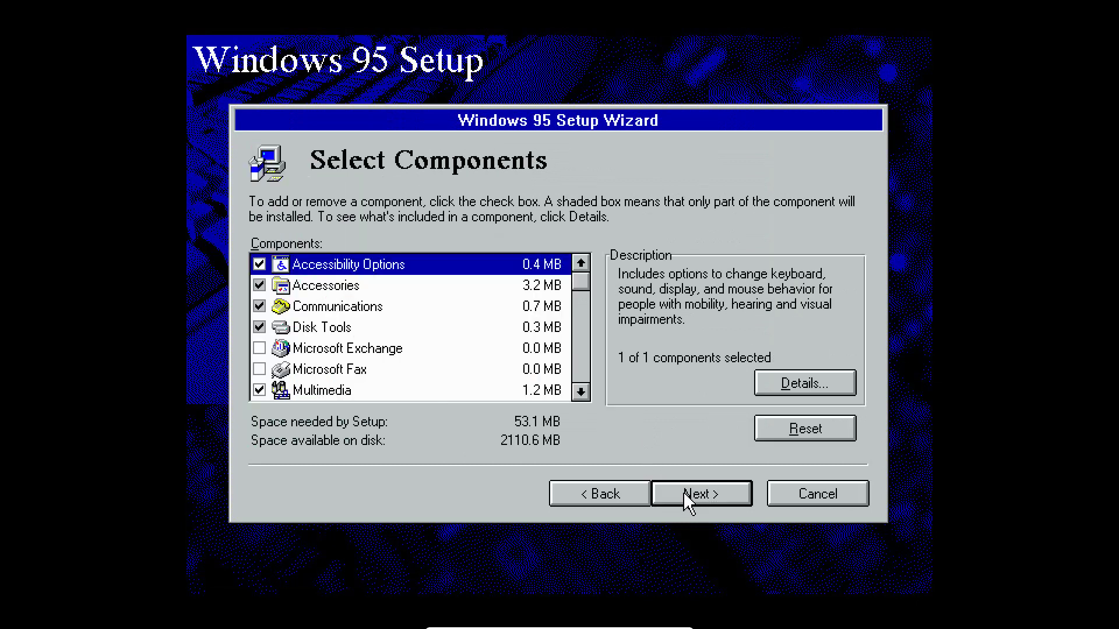
Add Games to the Accessories components and accept the component selection.
left_click(310, 294)
double_click(309, 294)
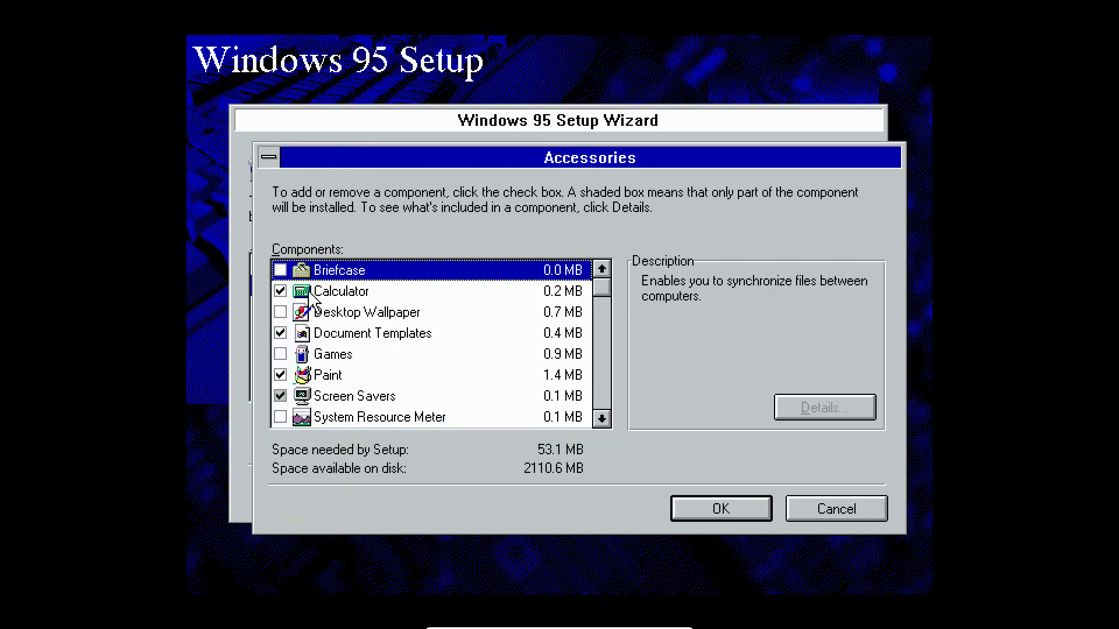
left_click(284, 353)
left_click(708, 504)
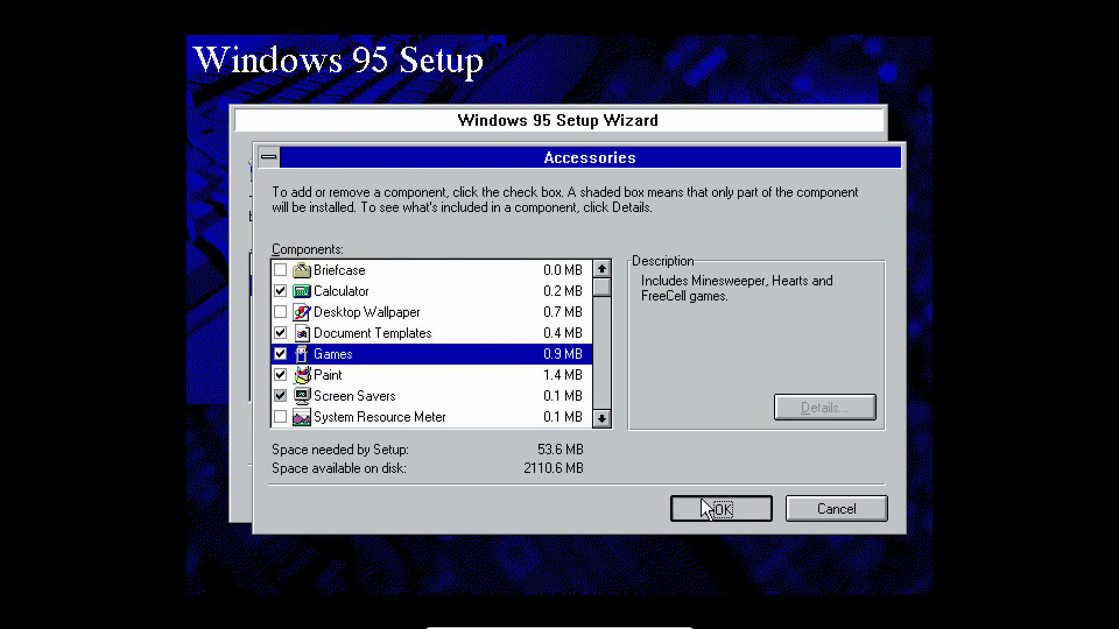
left_click(700, 494)
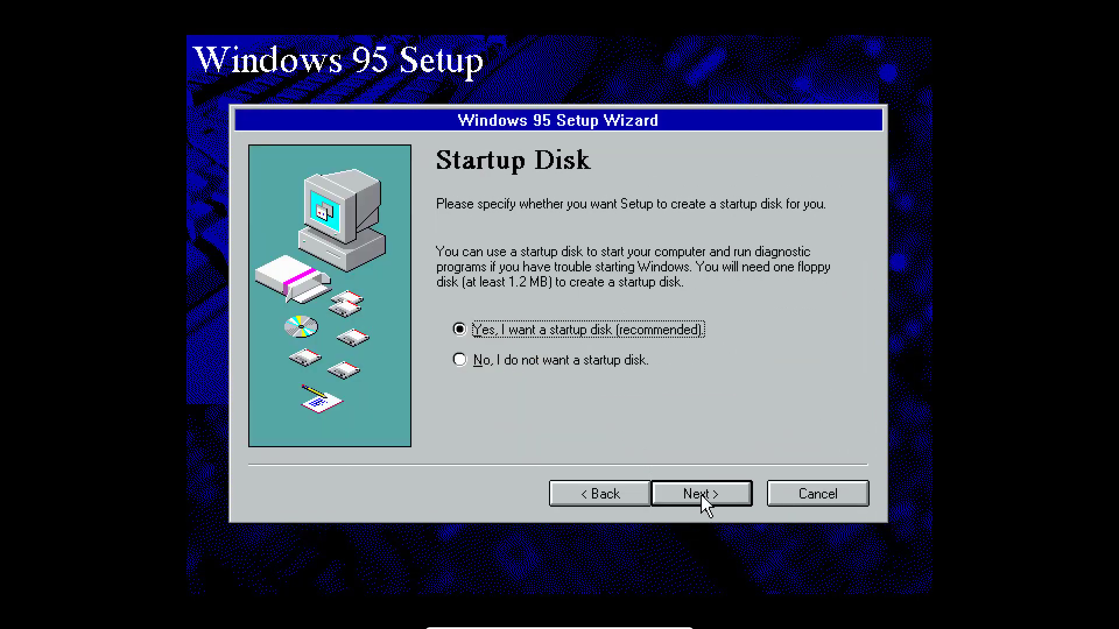
Decline creating a startup disk and start copying the Windows 95 files.
left_click(535, 359)
left_click(687, 495)
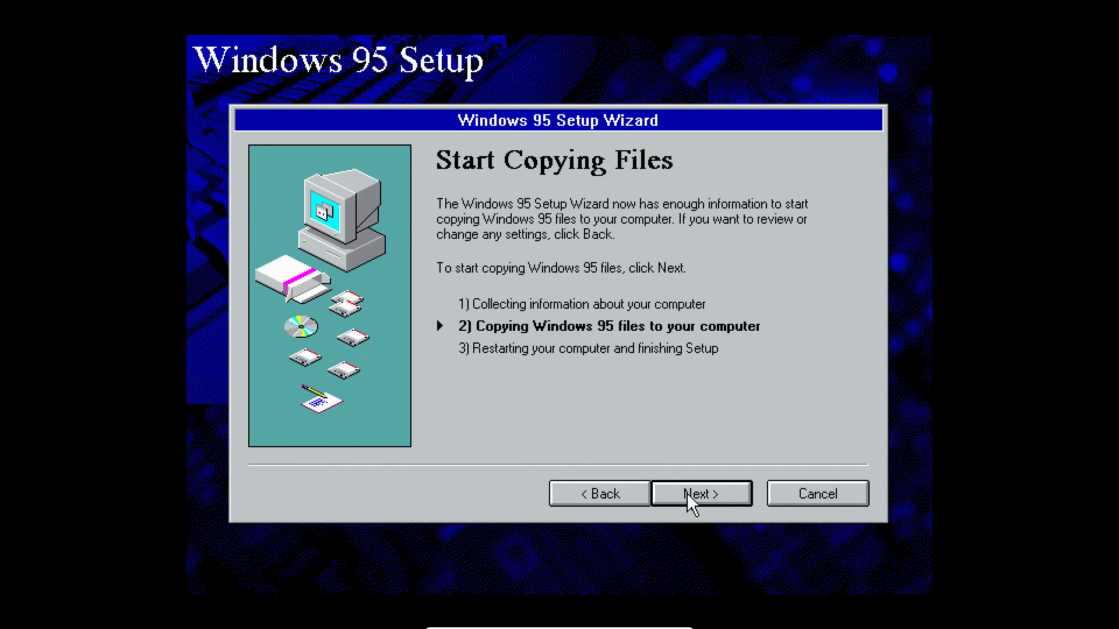
left_click(687, 495)
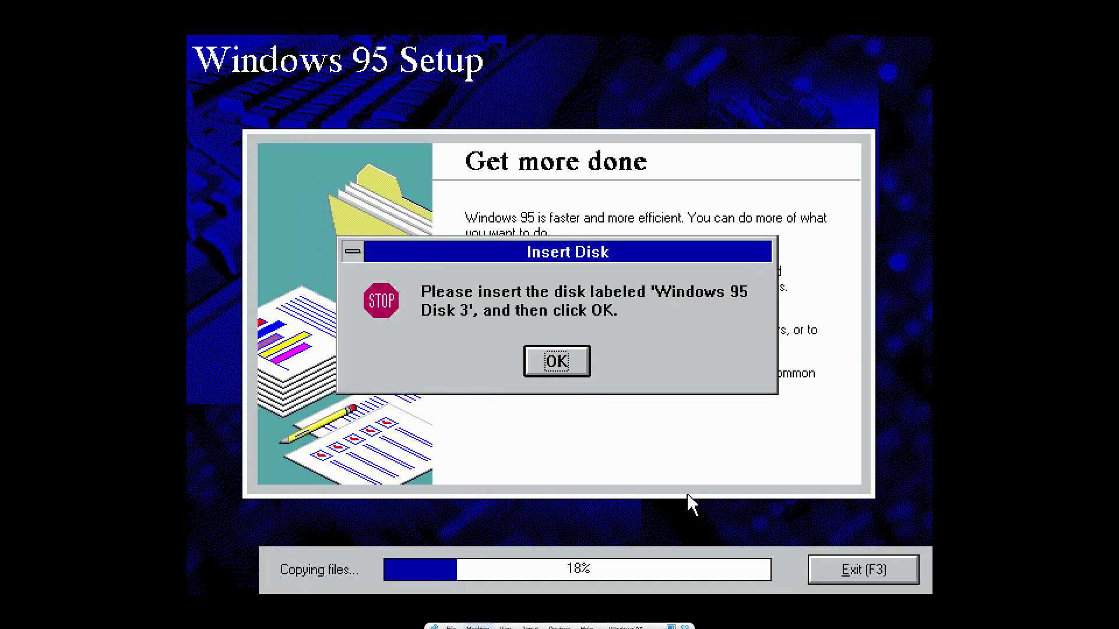
Mount DISK03.IMG in the virtual machine's floppy drive and continue copying files from Windows 95 Disk 3.
left_click(475, 623)
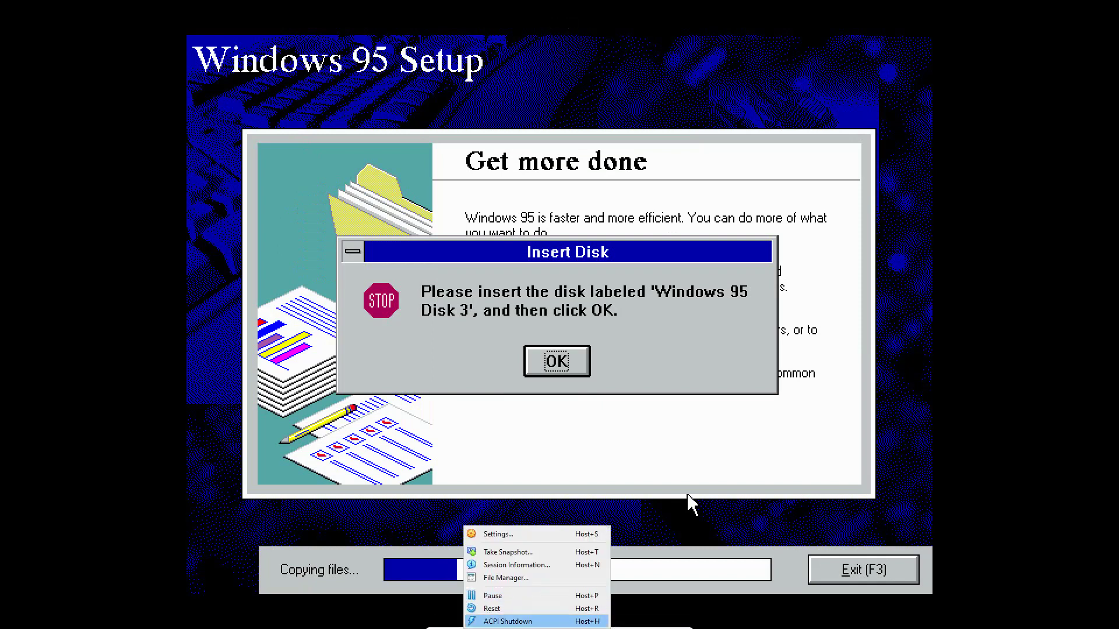
key("Escape")
left_click(560, 622)
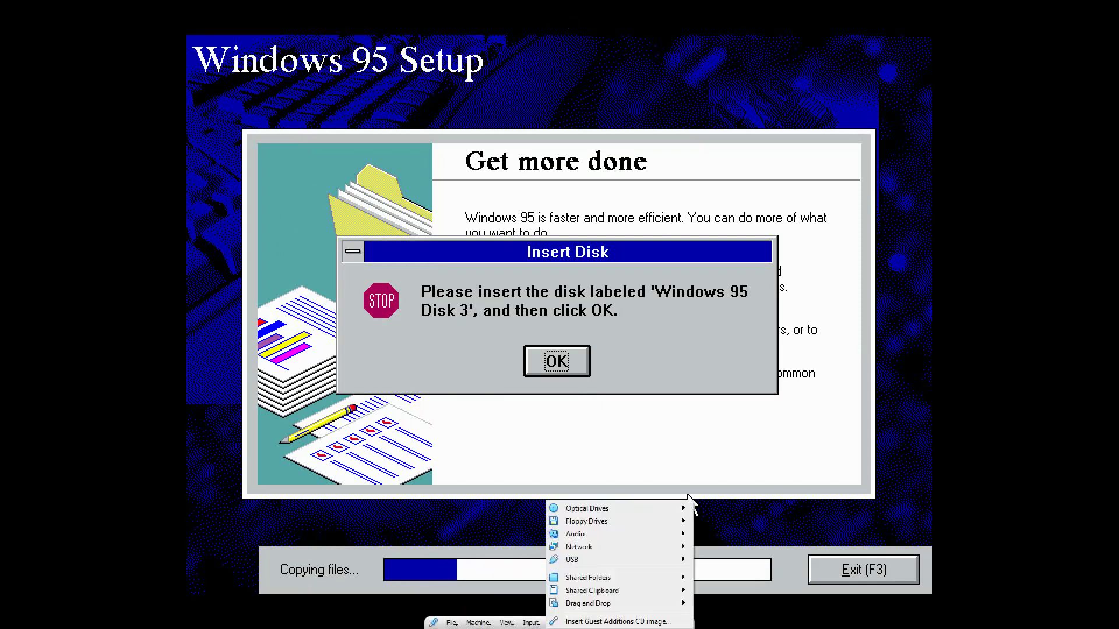
key("Escape")
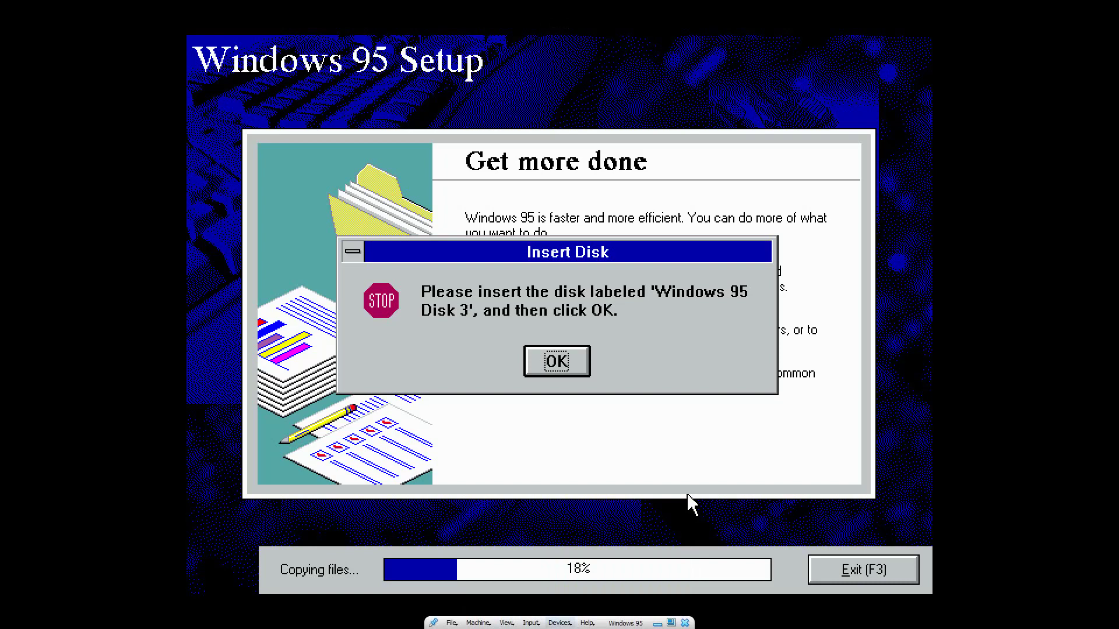
left_click(561, 622)
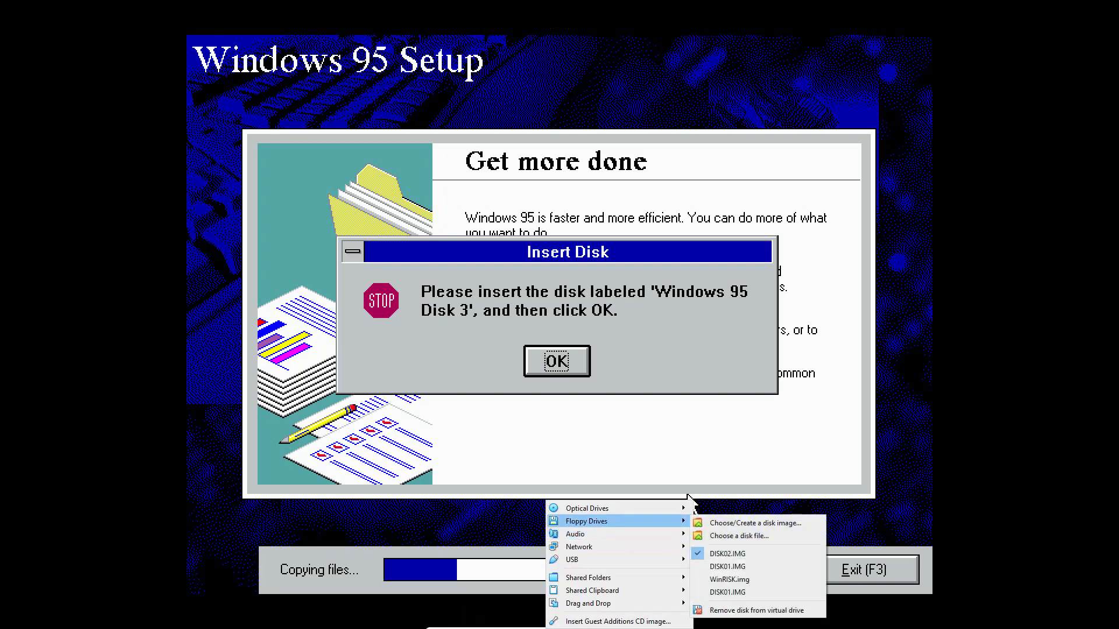
key("Escape")
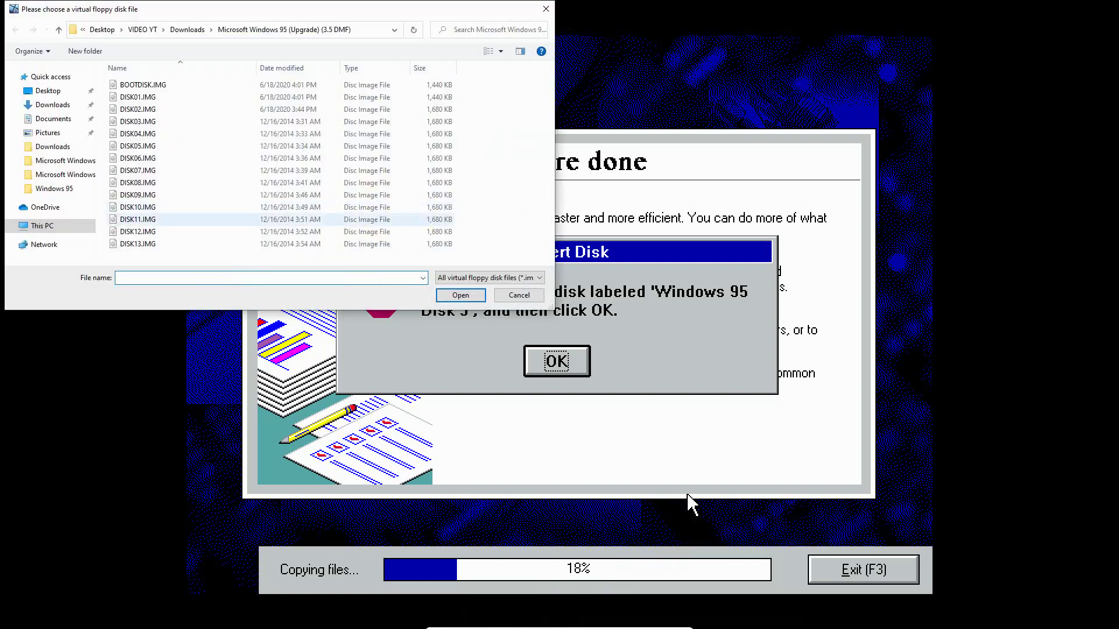
left_click(137, 121)
key("Return")
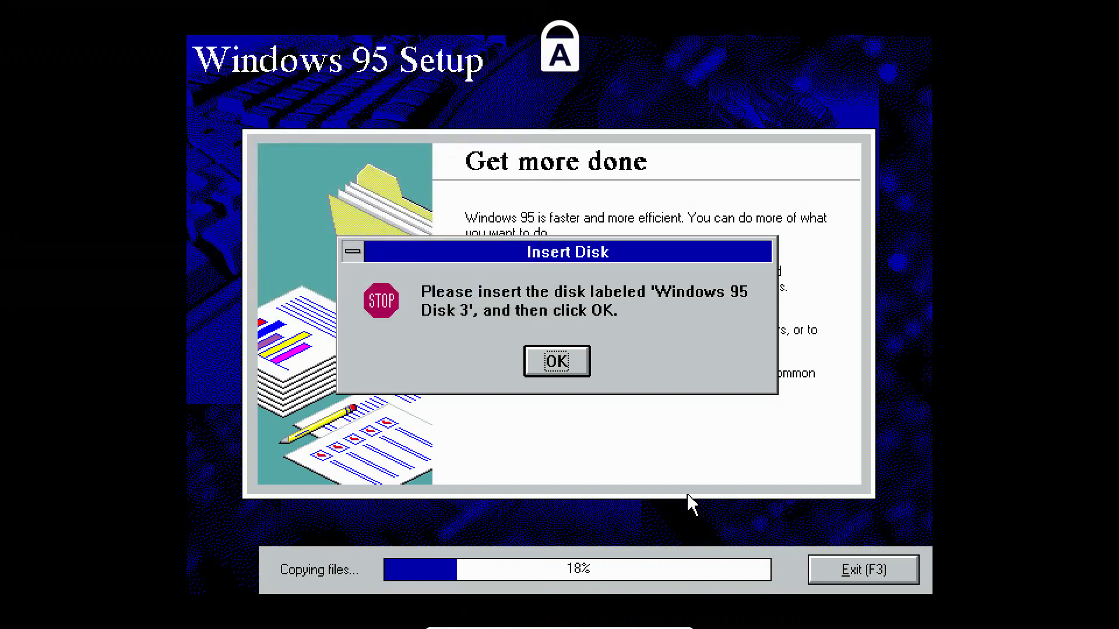
left_click(551, 363)
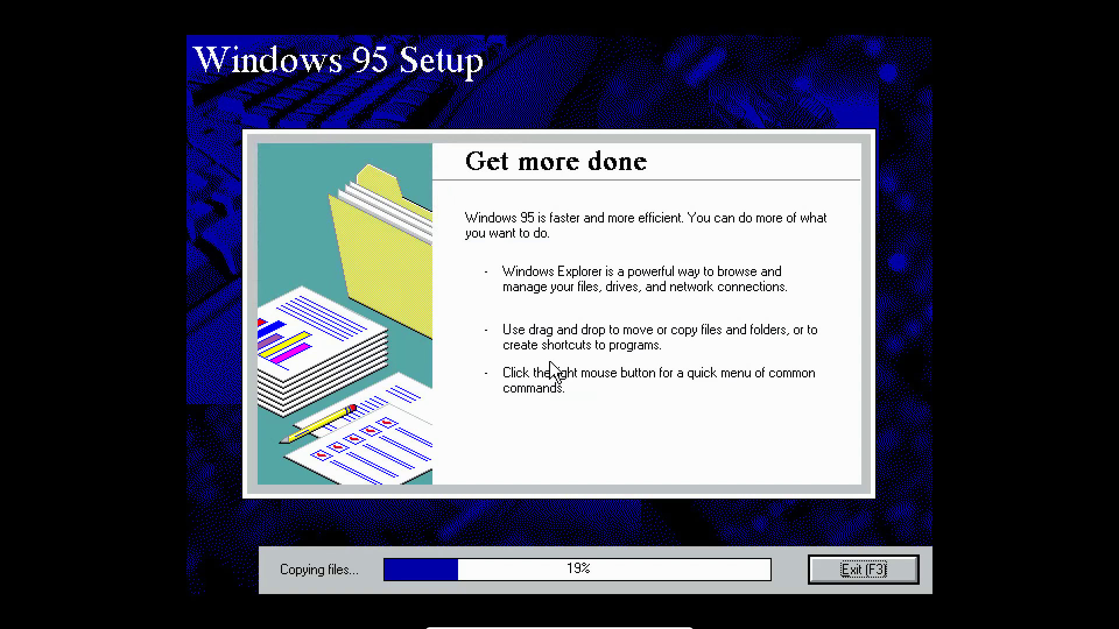
key("alt+Tab")
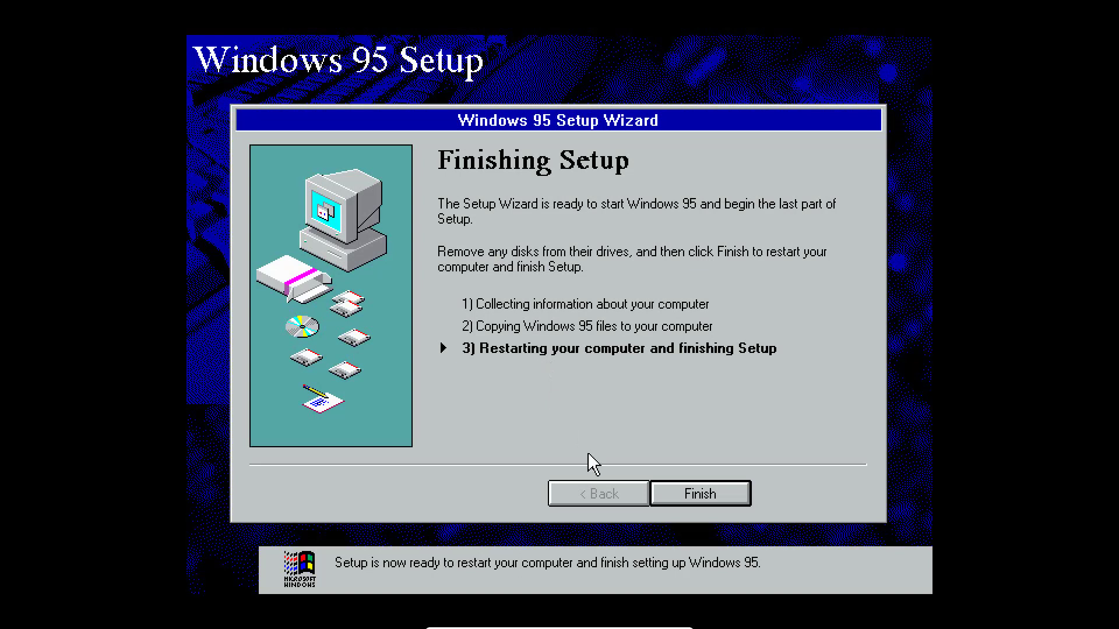
Finish the Setup Wizard and remove the disk from the virtual machine's floppy drive.
left_click(706, 499)
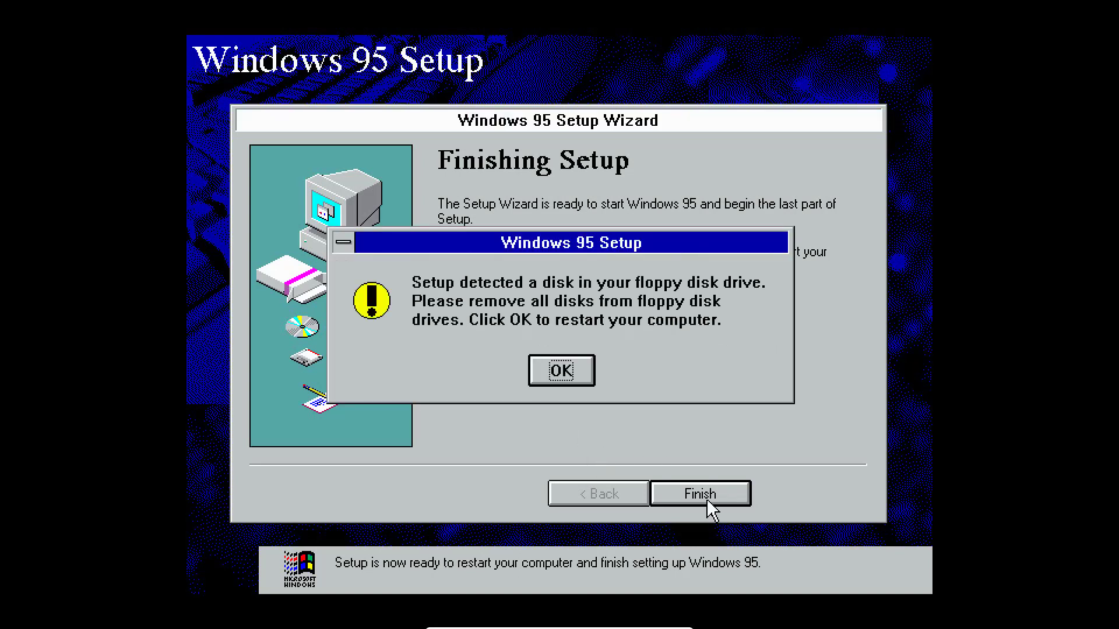
left_click(556, 622)
mouse_move(618, 521)
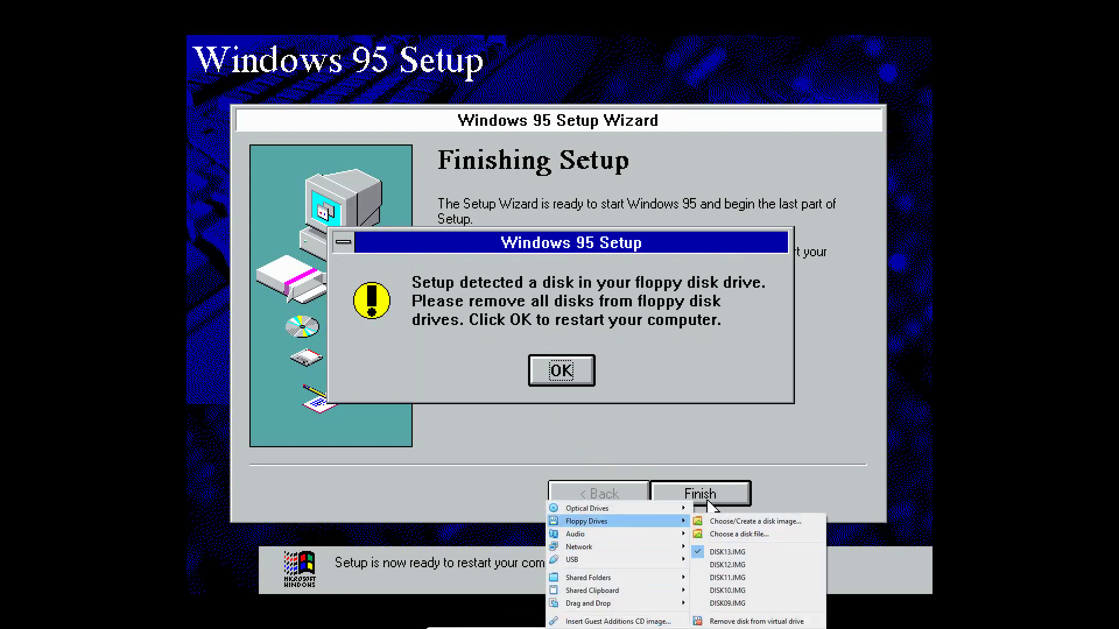
left_click(756, 622)
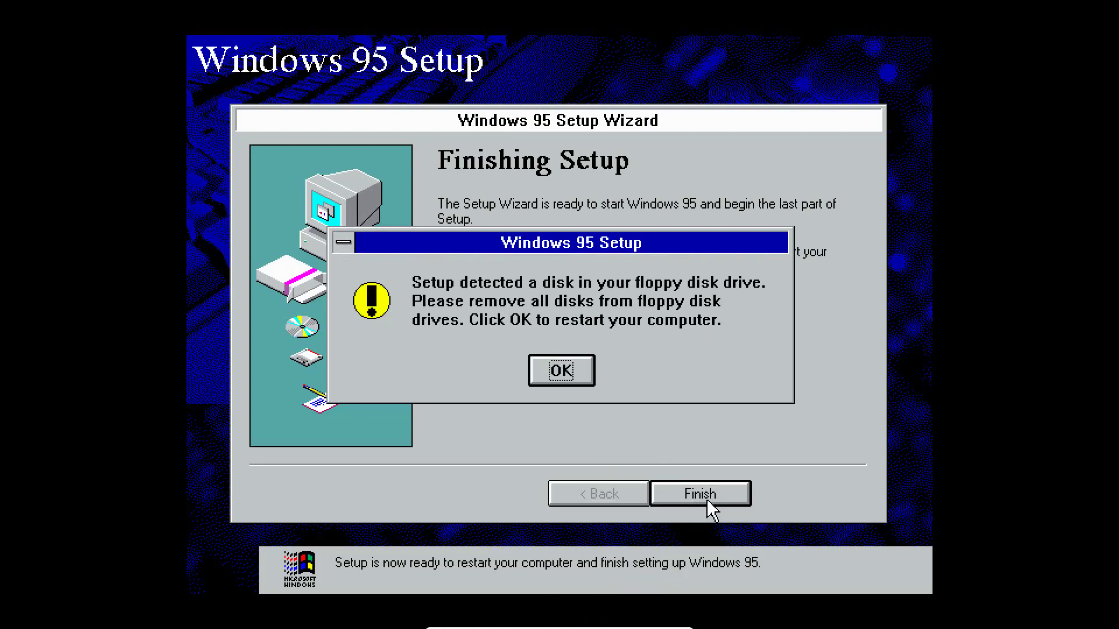
Confirm the computer restart to continue Windows 95 Setup.
left_click(561, 371)
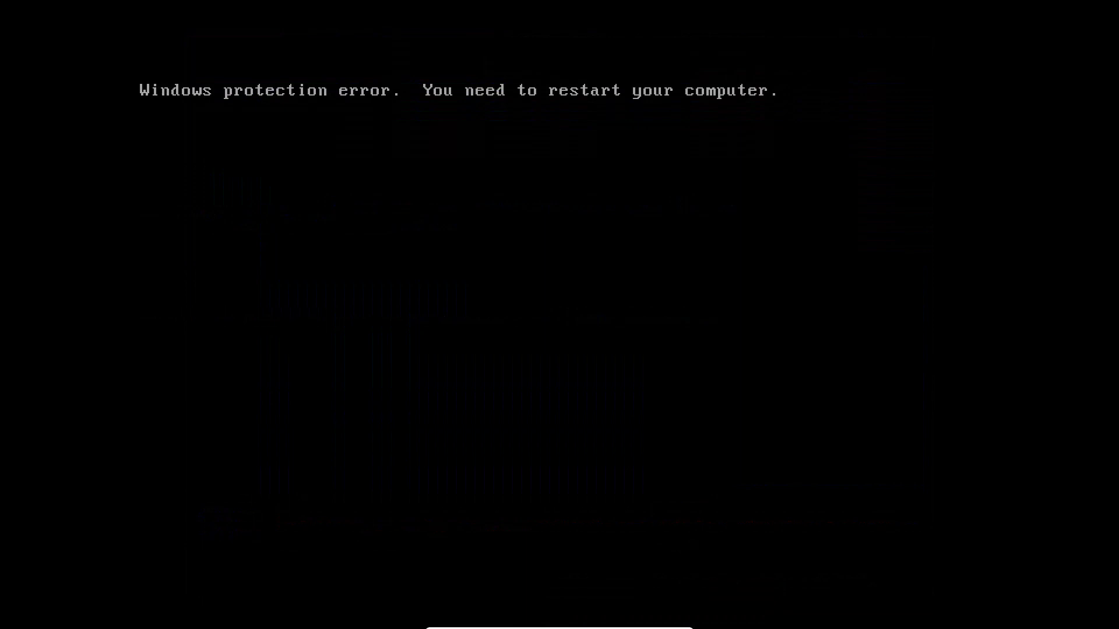
left_click(559, 623)
mouse_move(586, 521)
left_click(740, 533)
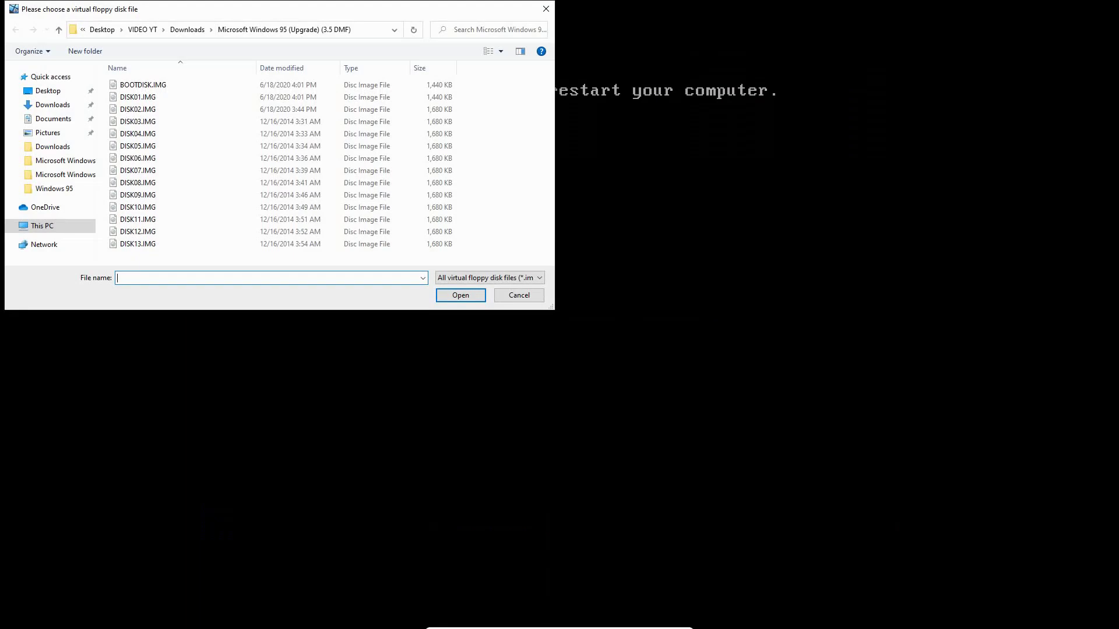
left_click(187, 29)
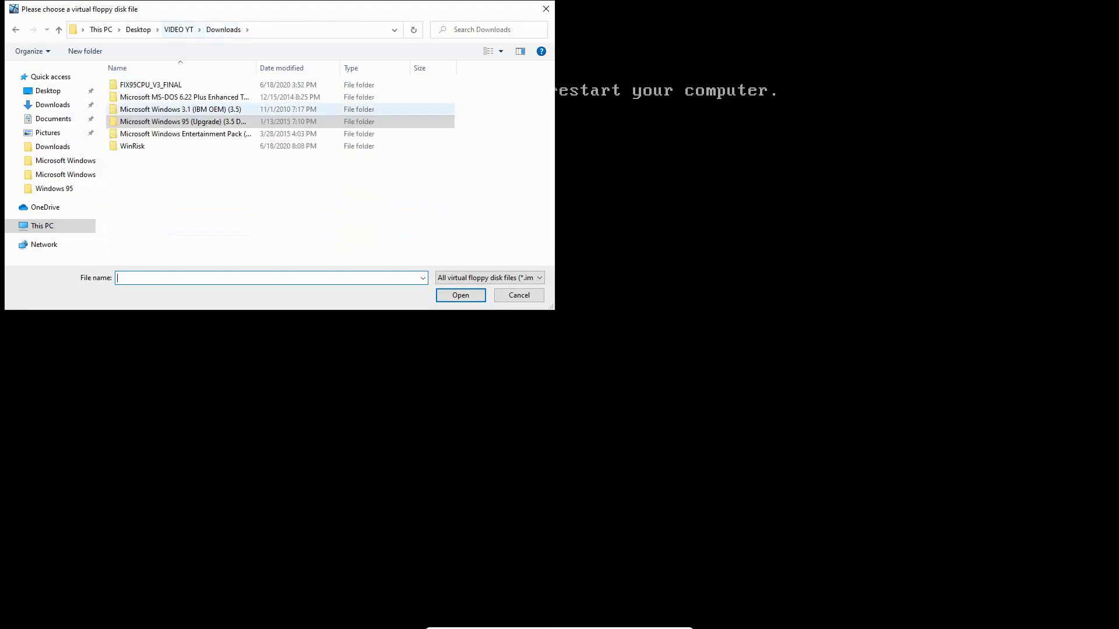
double_click(163, 85)
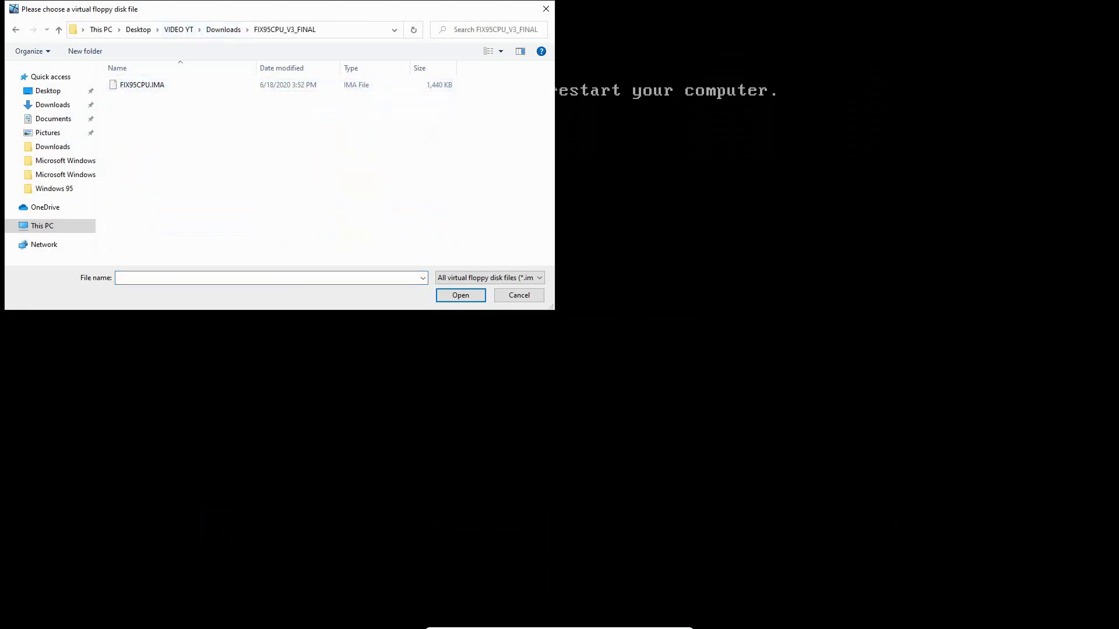
left_click(223, 29)
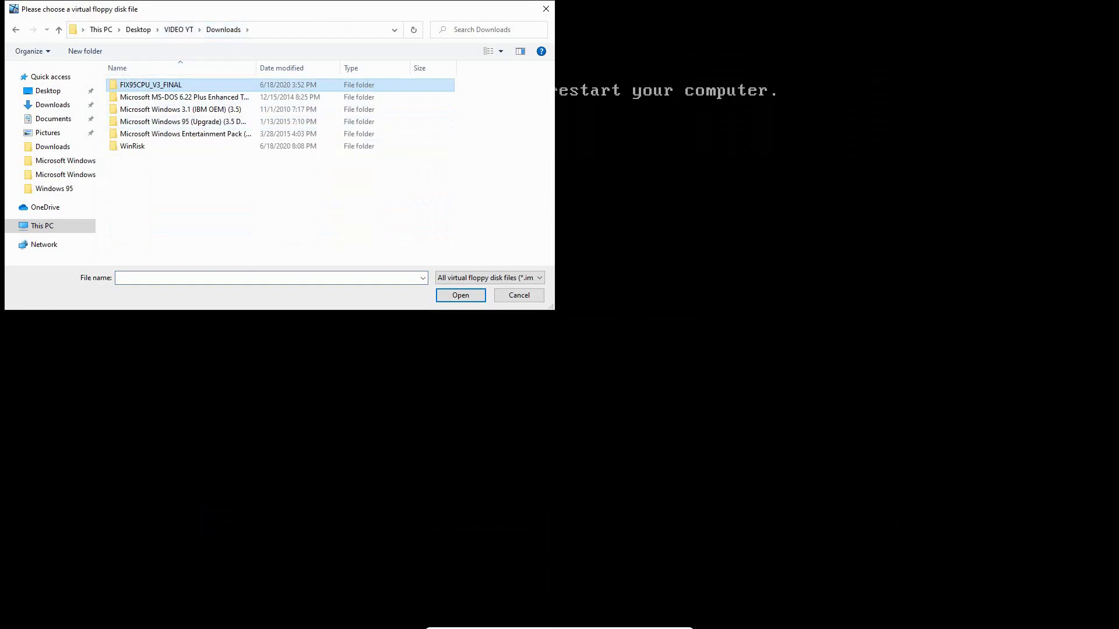
left_click(546, 8)
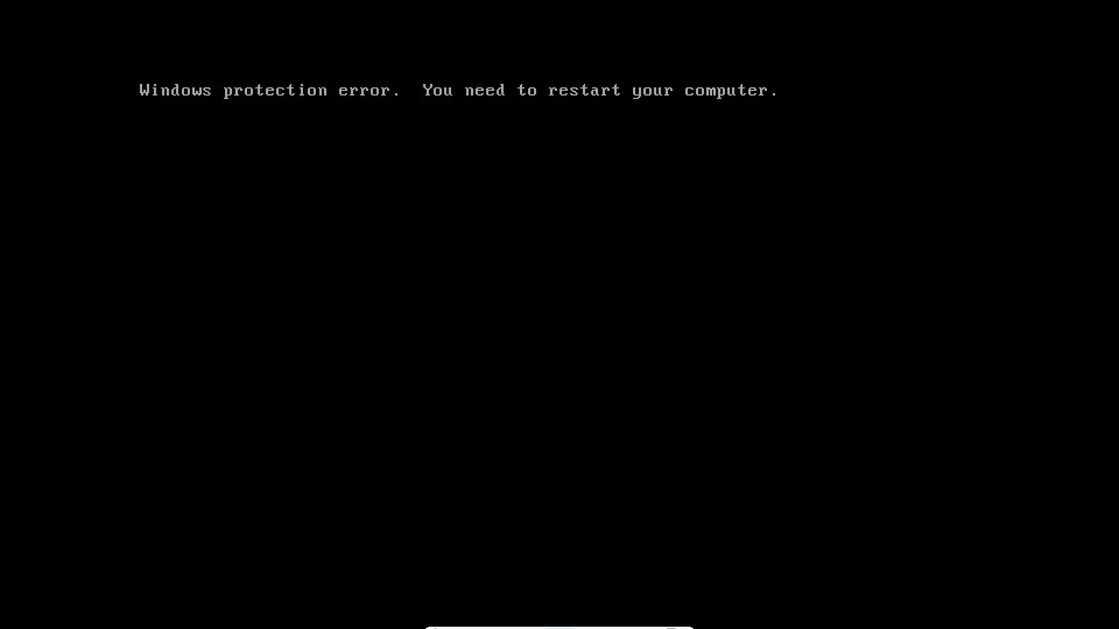
Mount FIX95CPU.ISO from the FIX95CPU_V3_FINAL folder in the IDE Secondary Master optical drive and reset the virtual machine.
left_click(557, 623)
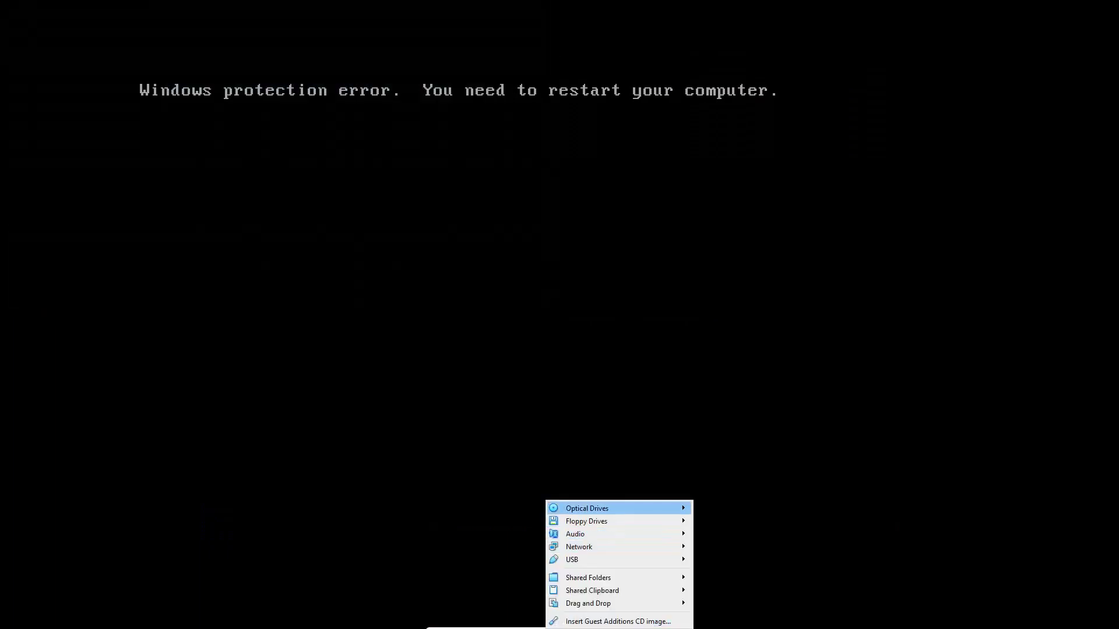
mouse_move(641, 508)
mouse_move(735, 513)
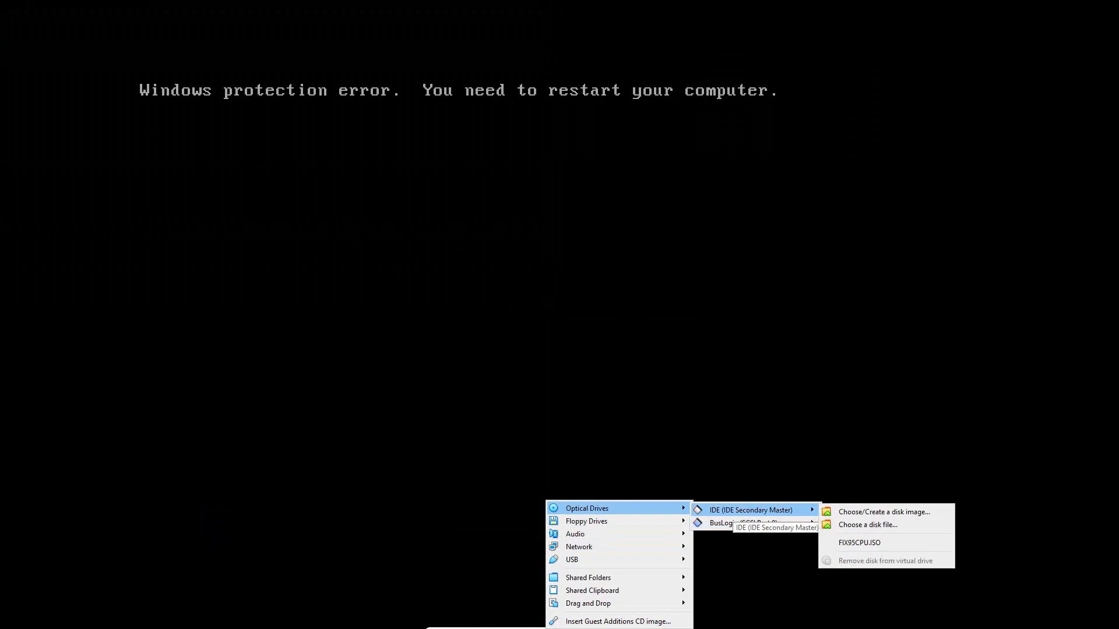
left_click(868, 524)
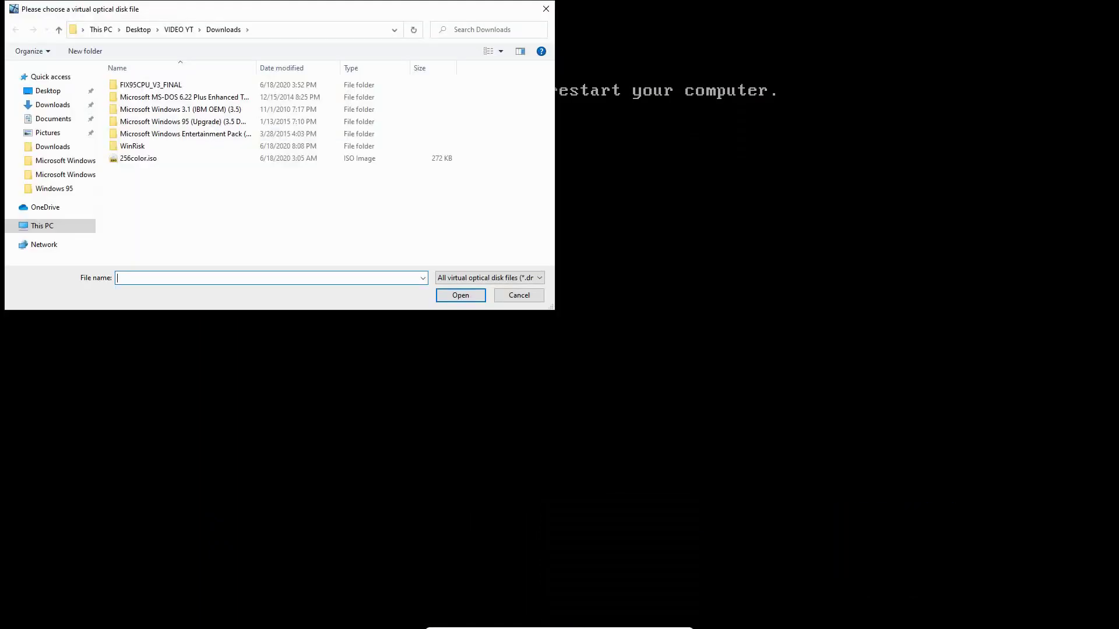
double_click(151, 85)
left_click(150, 85)
key("Return")
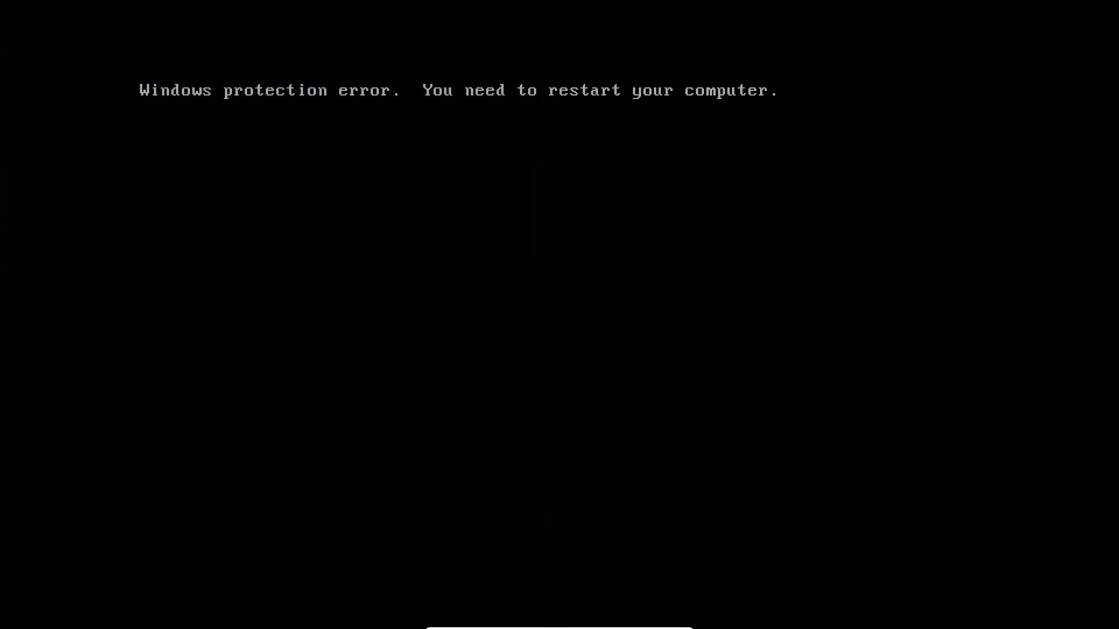
left_click(479, 622)
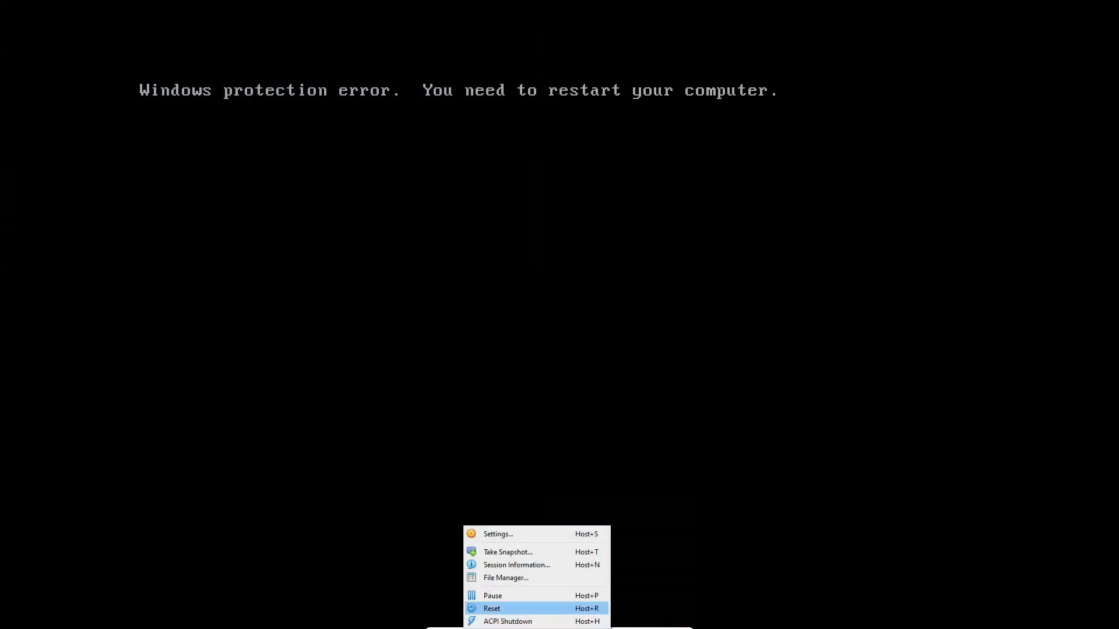
left_click(492, 608)
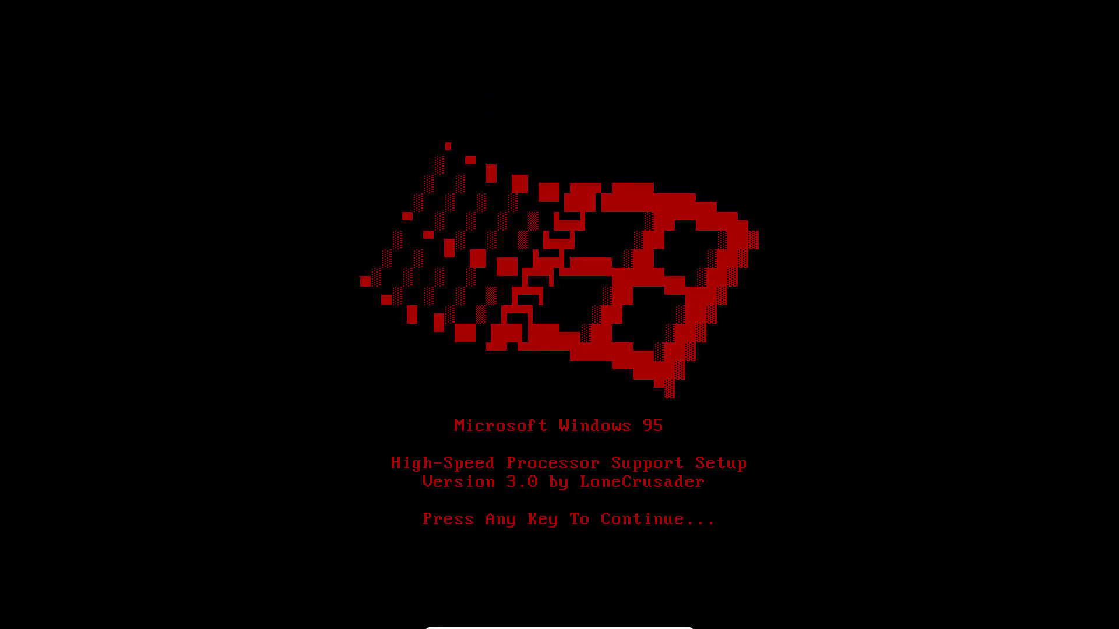
Start the FIX95CPU 3.0 setup, page through its README file and install the high-speed processor support.
key("Return")
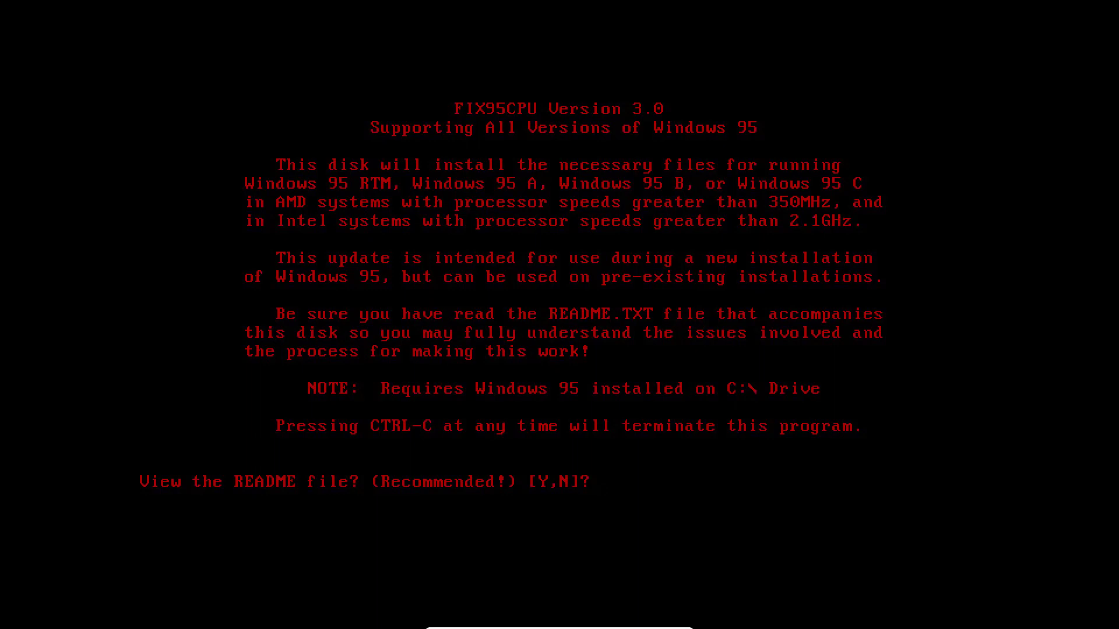
key("y")
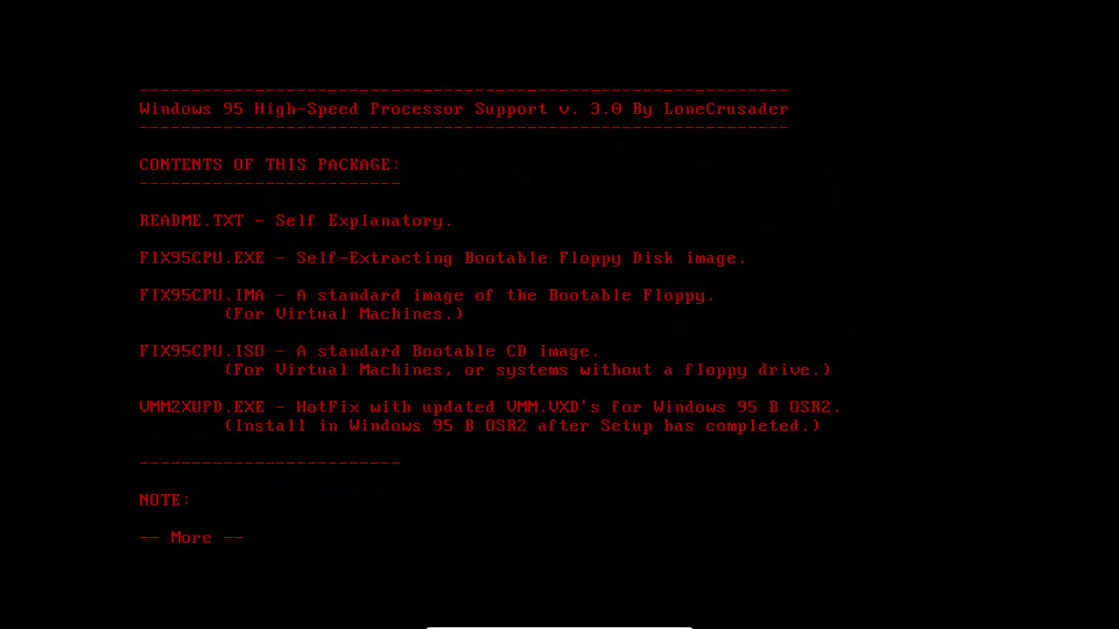
key("space")
key("space")
key("space")
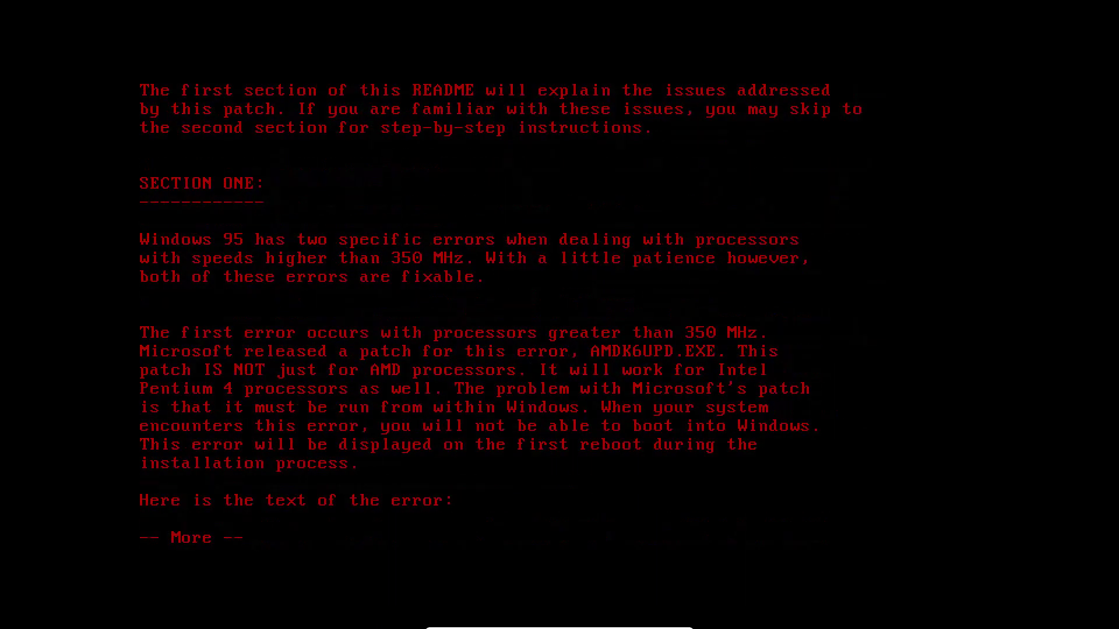
key("space")
key("space")
key("space")
key("space")
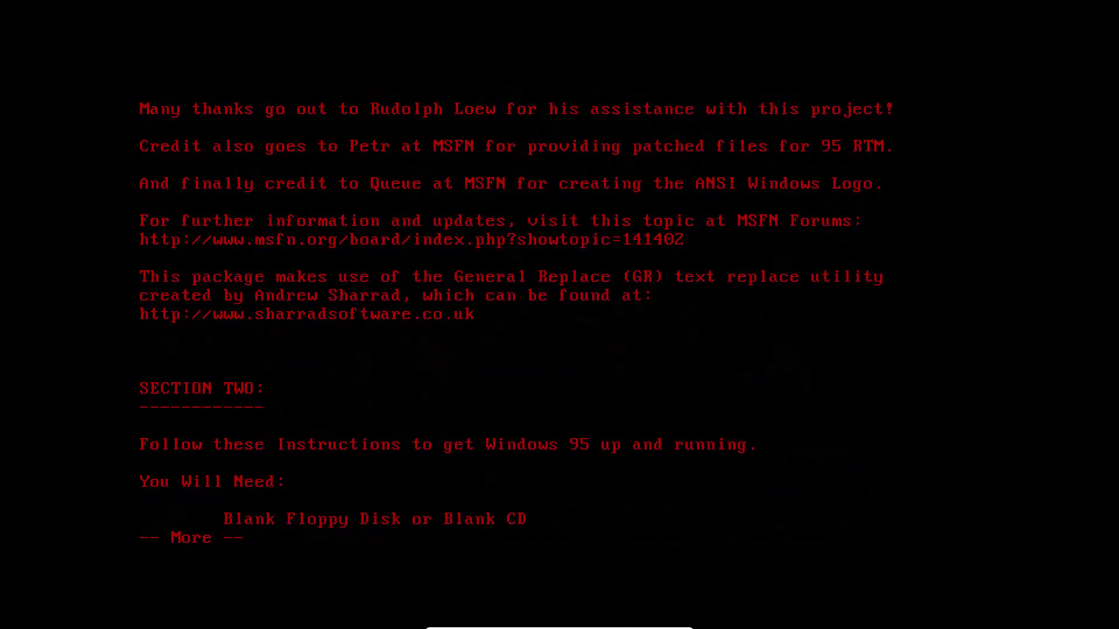
key("space")
key("space")
key("space")
key("space")
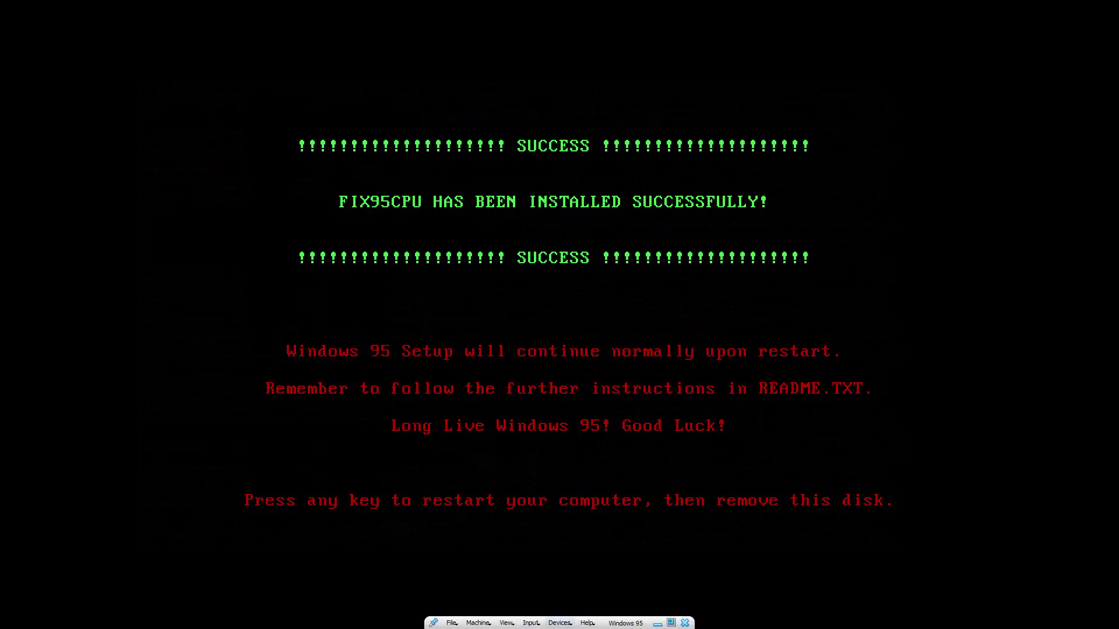
Remove the FIX95CPU.ISO disk from the virtual machine's IDE Secondary Master optical drive.
left_click(560, 623)
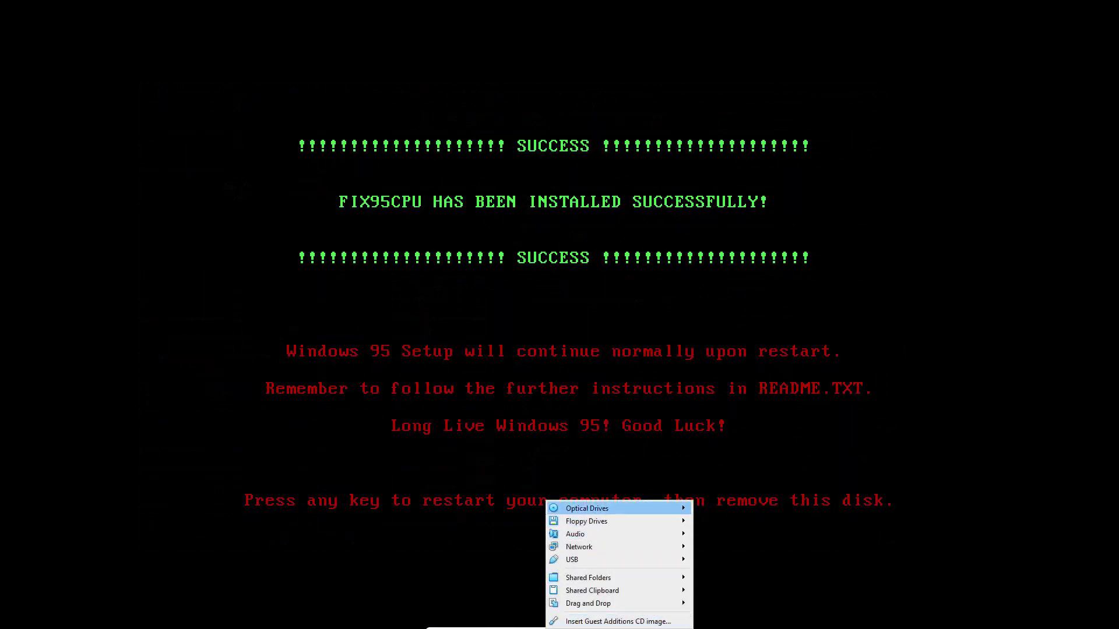
mouse_move(618, 508)
mouse_move(752, 511)
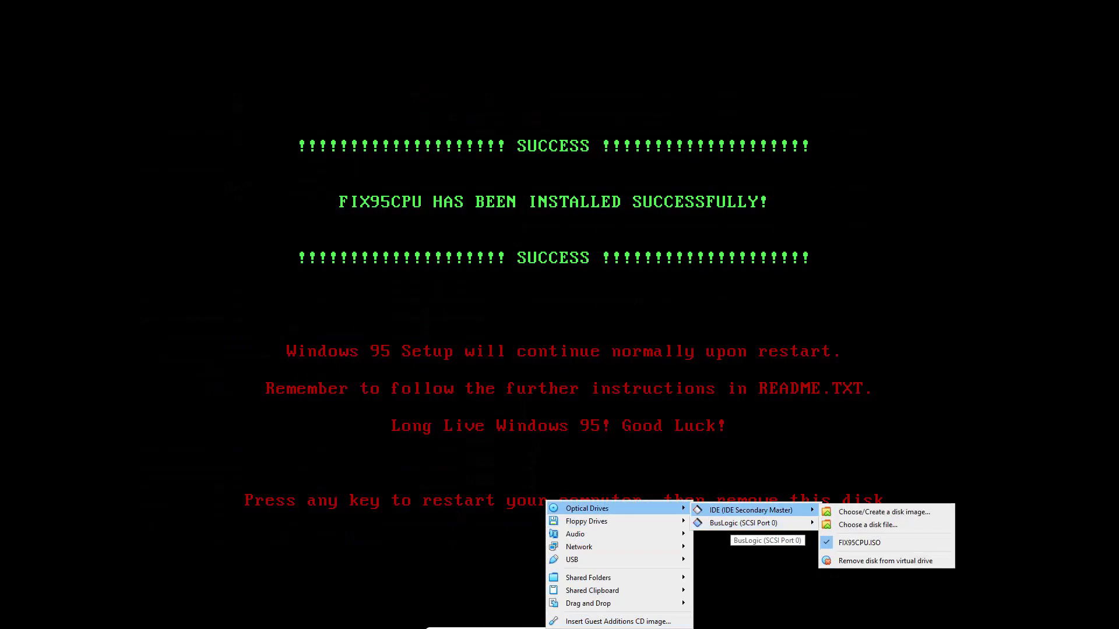
left_click(885, 561)
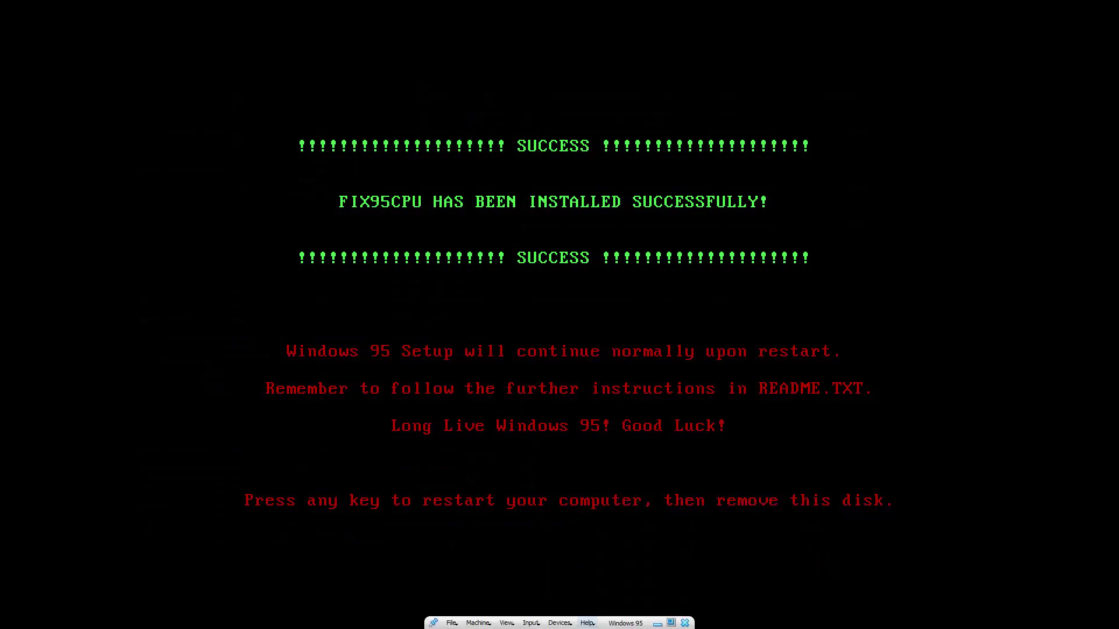
left_click(559, 625)
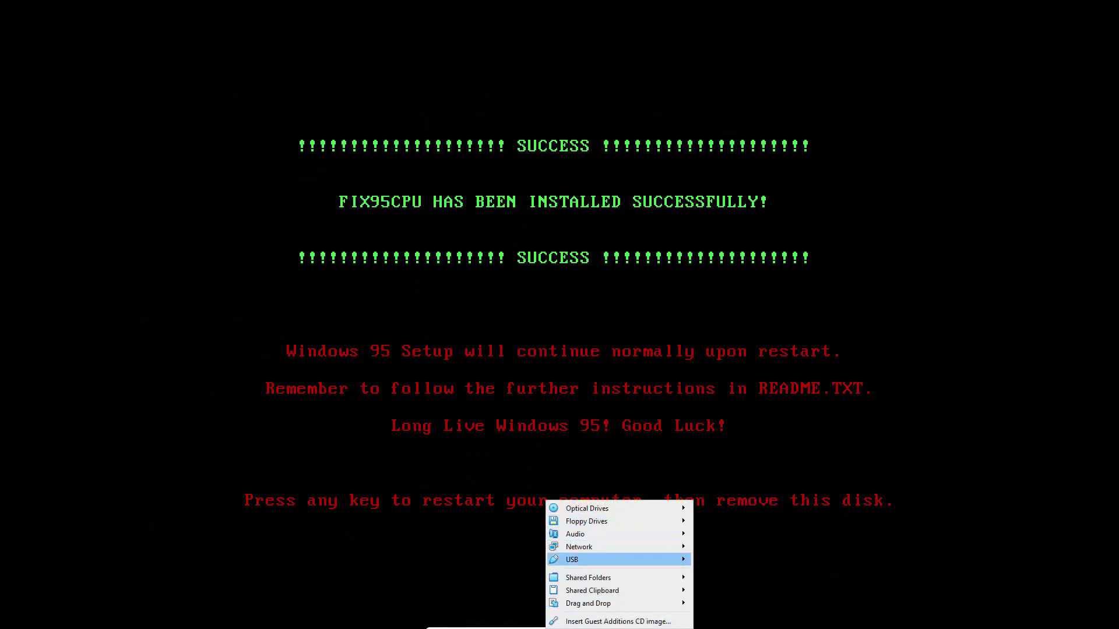
mouse_move(510, 625)
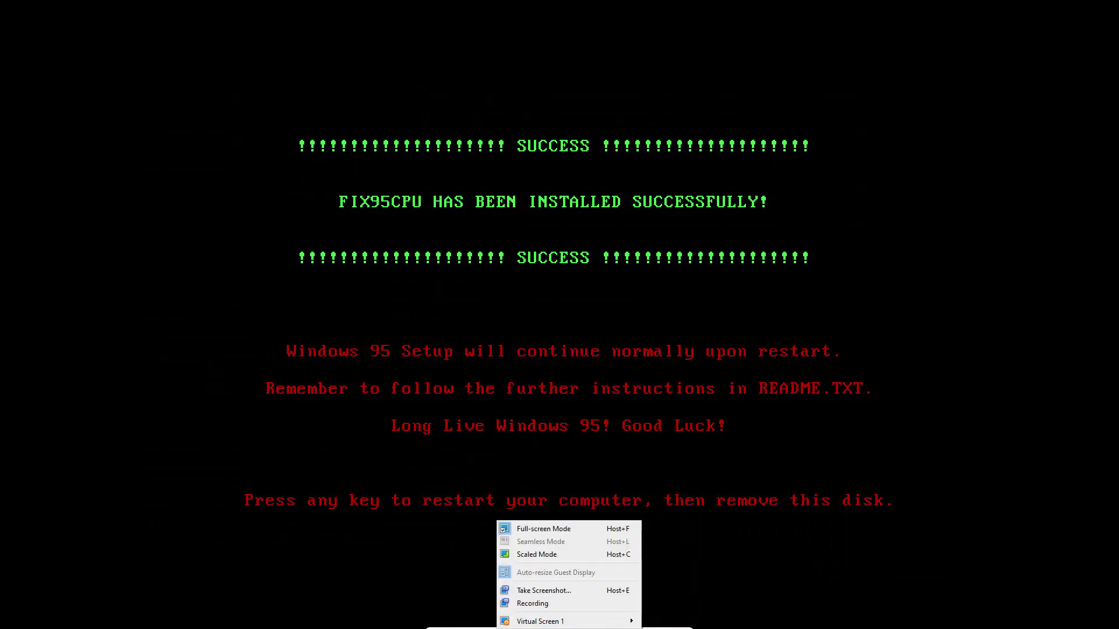
key("Escape")
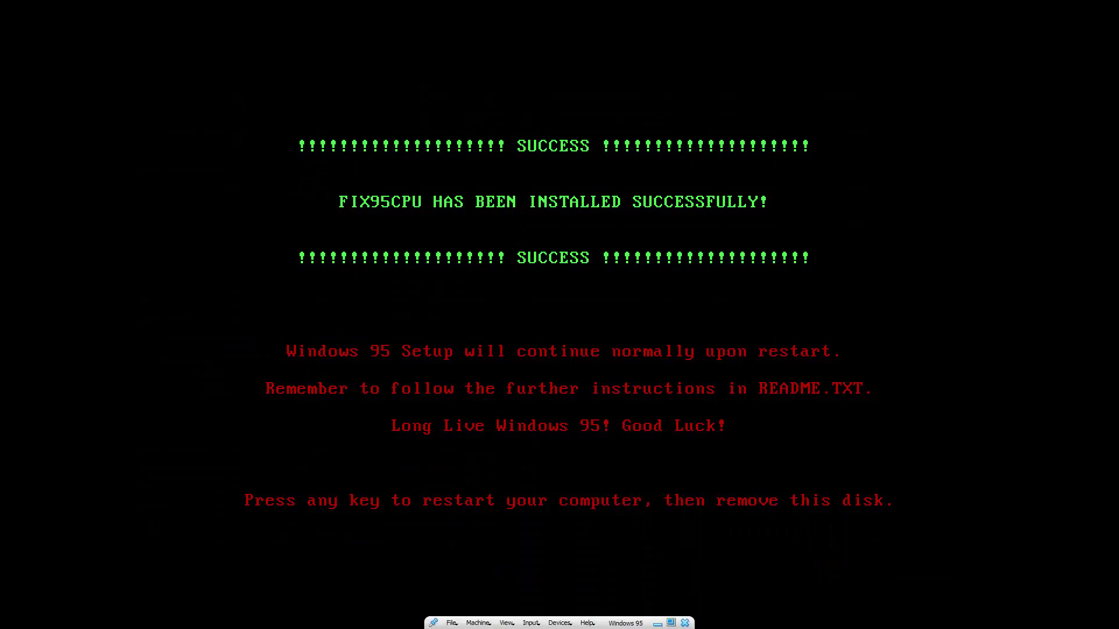
left_click(560, 623)
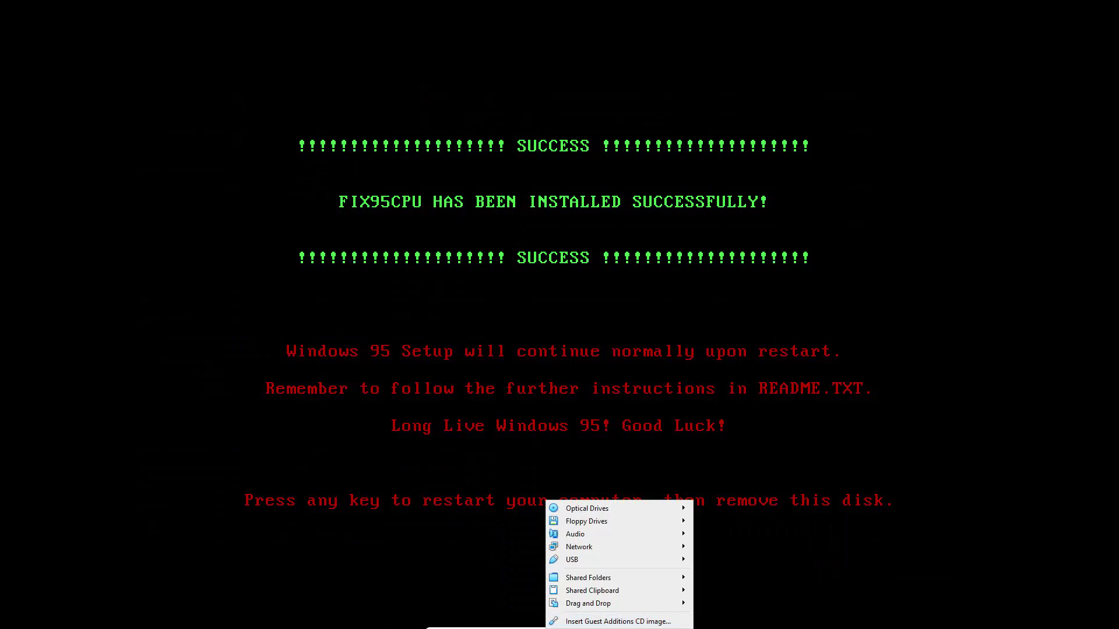
key("Escape")
Reset the virtual machine and start Windows 95 in Normal mode from the Startup Menu.
left_click(478, 623)
left_click(485, 607)
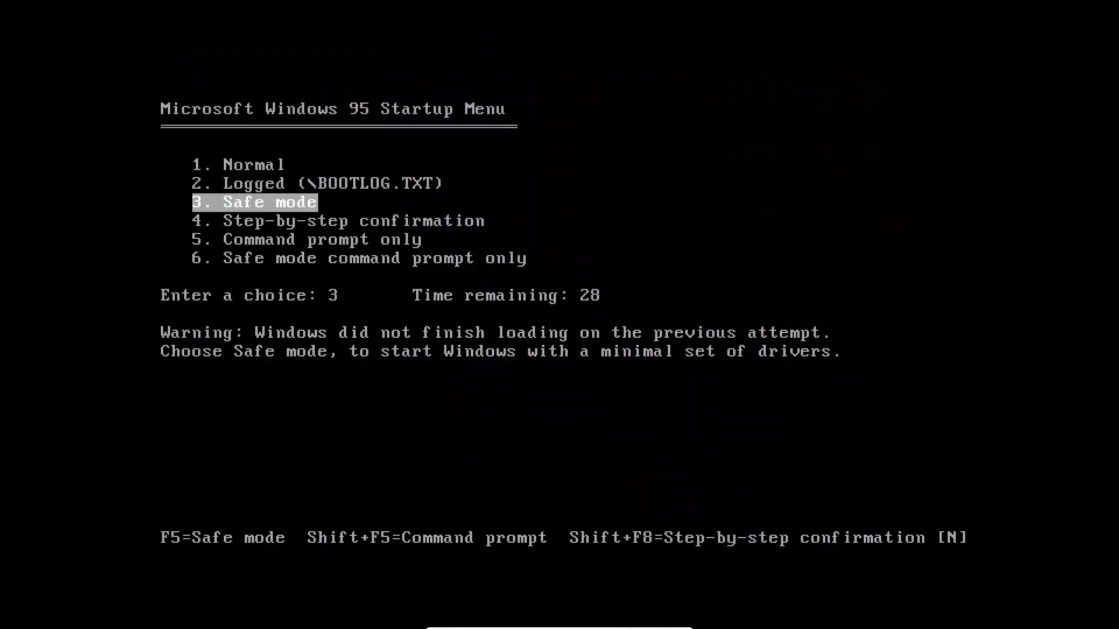
key("Up")
key("Up")
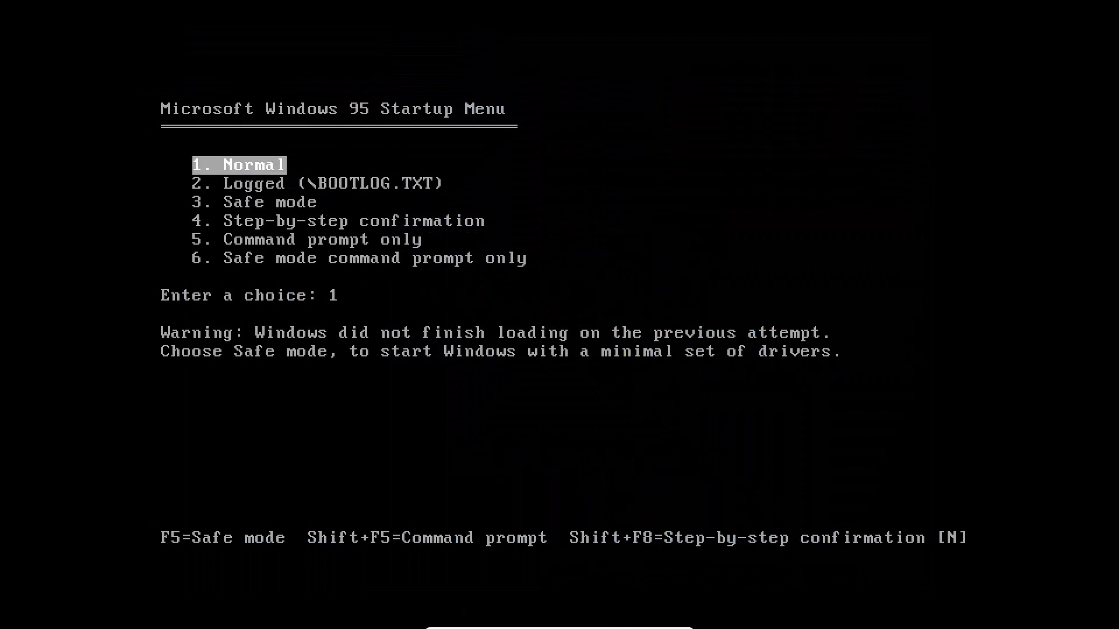
key("Return")
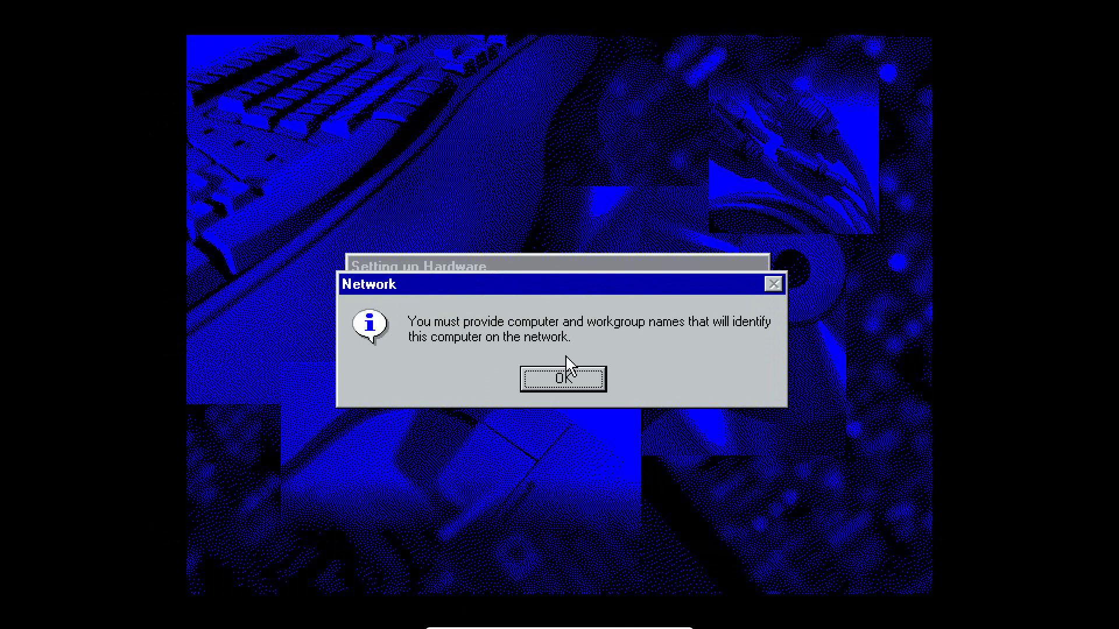
Enter grjbdjshjbs as the workgroup, keep the computer name Default and close the network identification settings.
left_click(565, 386)
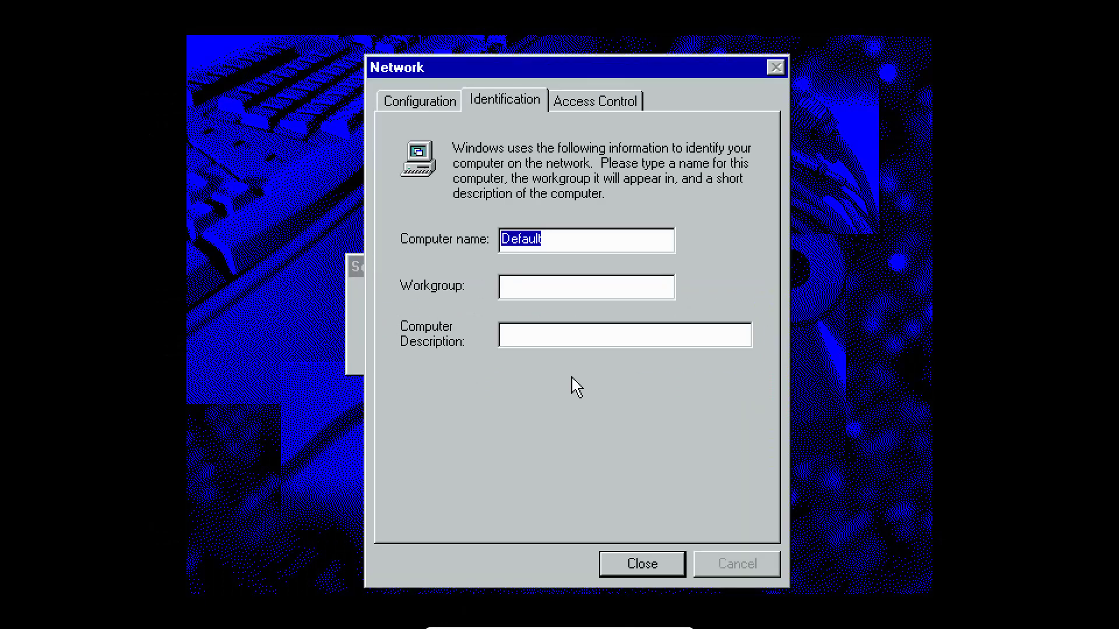
left_click(546, 288)
type("grjbdjshjbs")
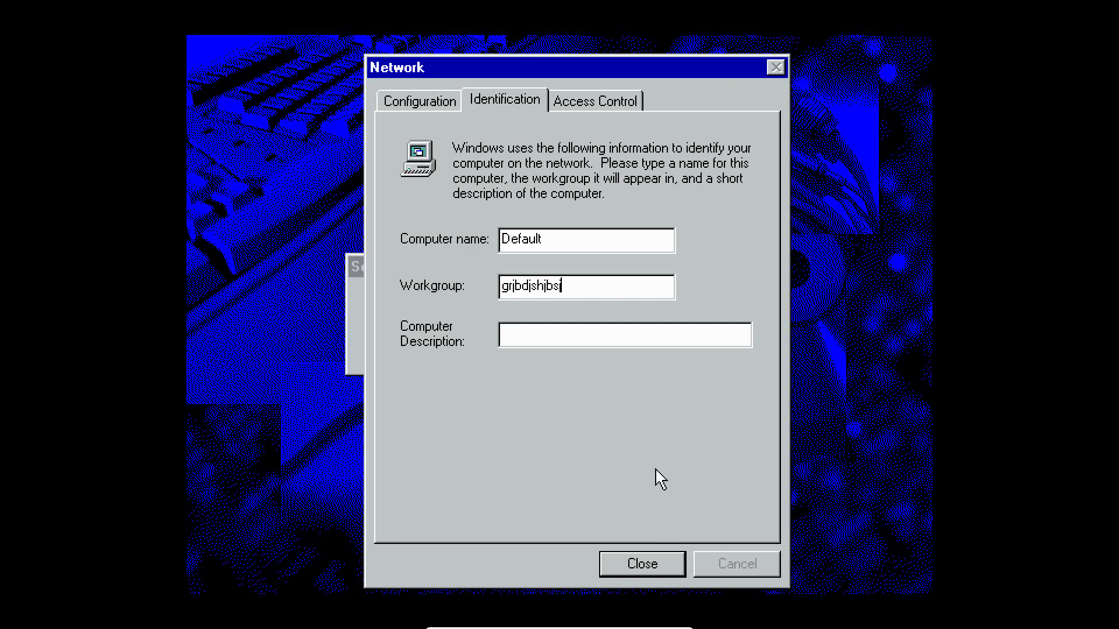
left_click(648, 568)
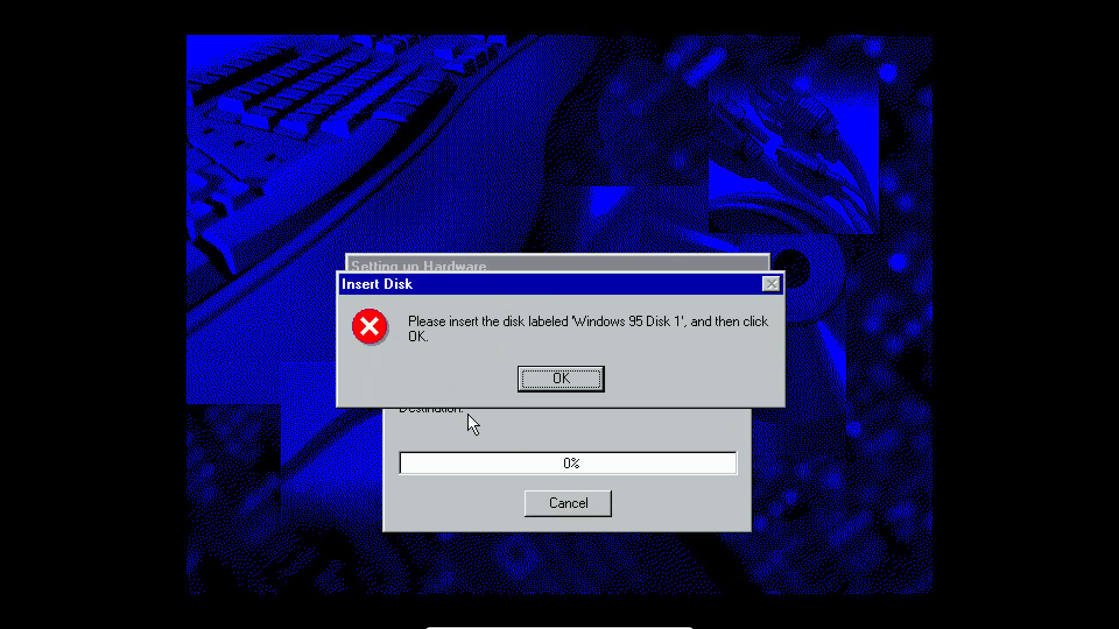
Dismiss the requests for Windows 95 Disk 1 and Disk 5 and cancel copying netapi.dll and buslogic.mpd.
left_click(580, 404)
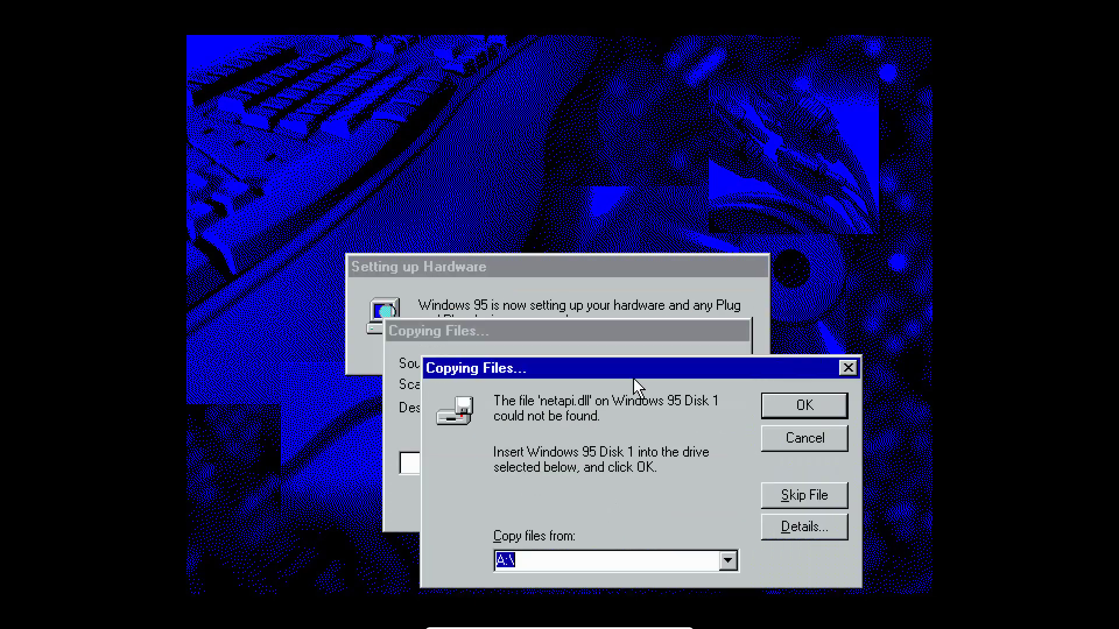
left_click(794, 437)
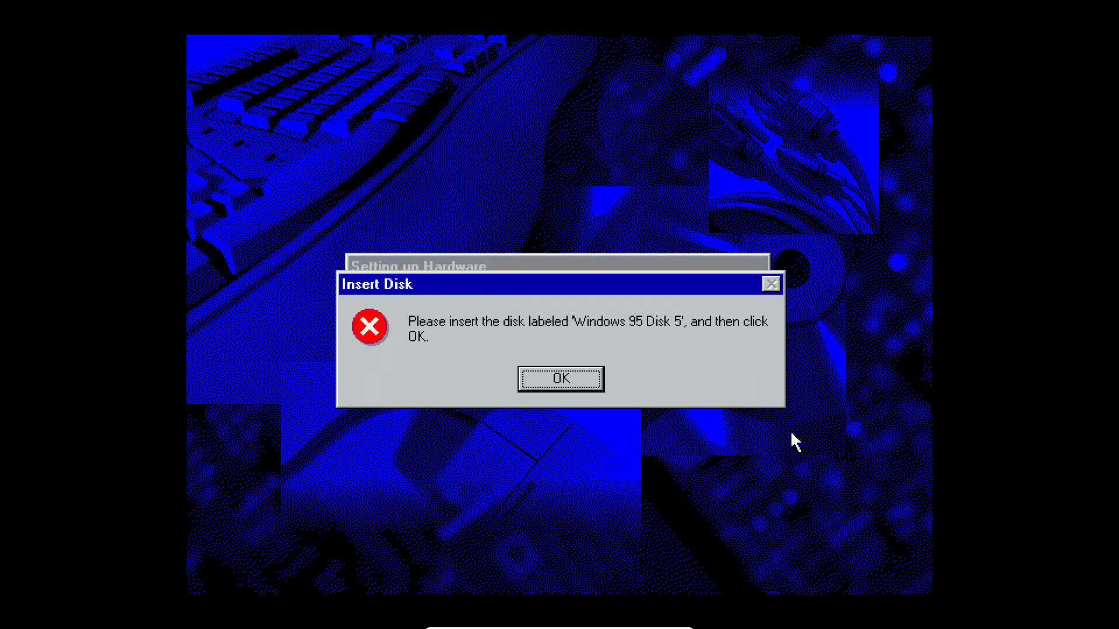
left_click(581, 384)
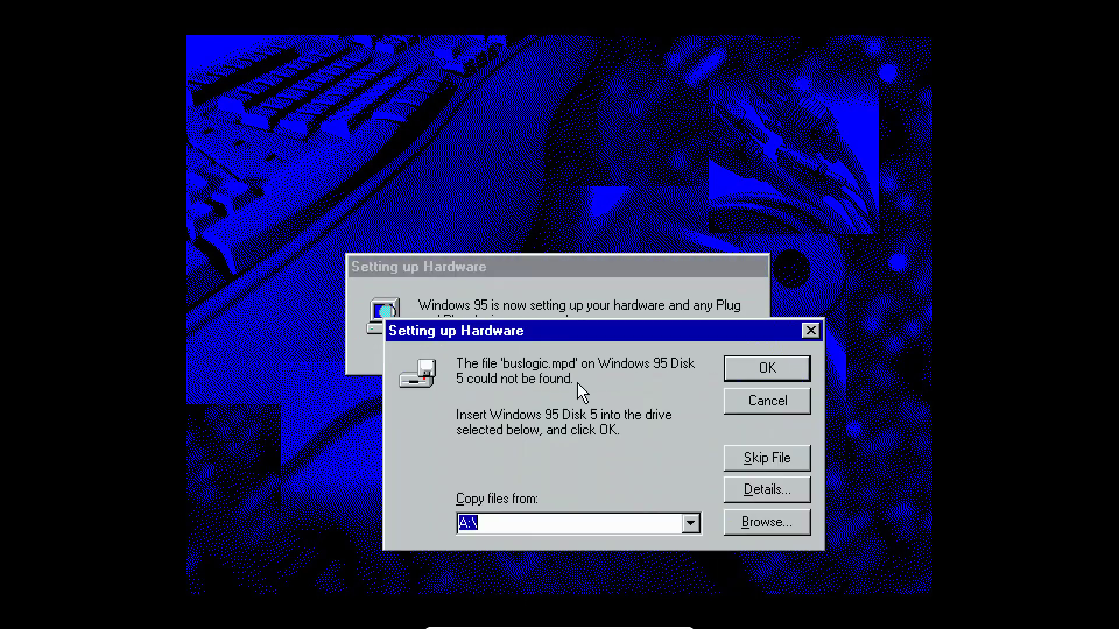
left_click(791, 406)
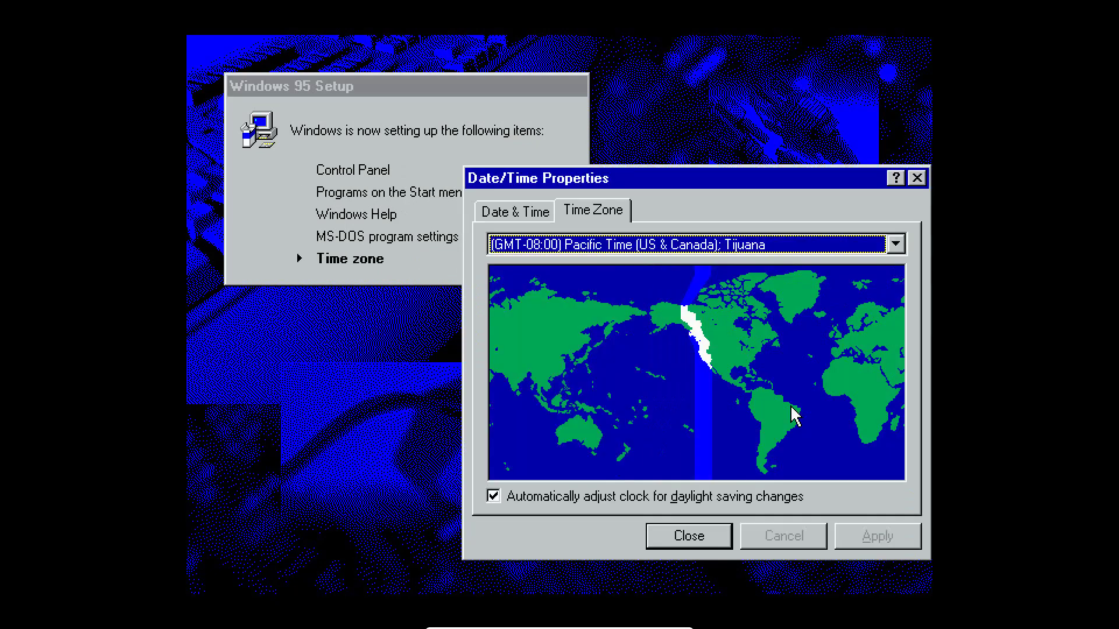
Set the time zone to (GMT-06:00) Central Time (US & Canada), apply it and close the date and time properties.
key("Up")
key("Up")
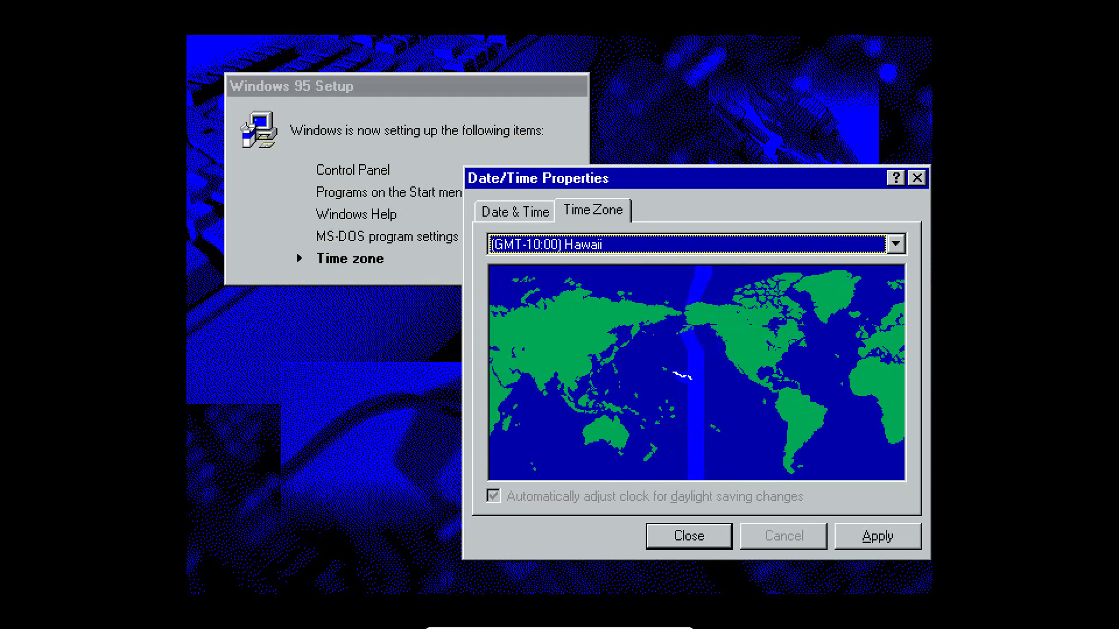
key("Down")
key("Down")
key("Down")
key("Down")
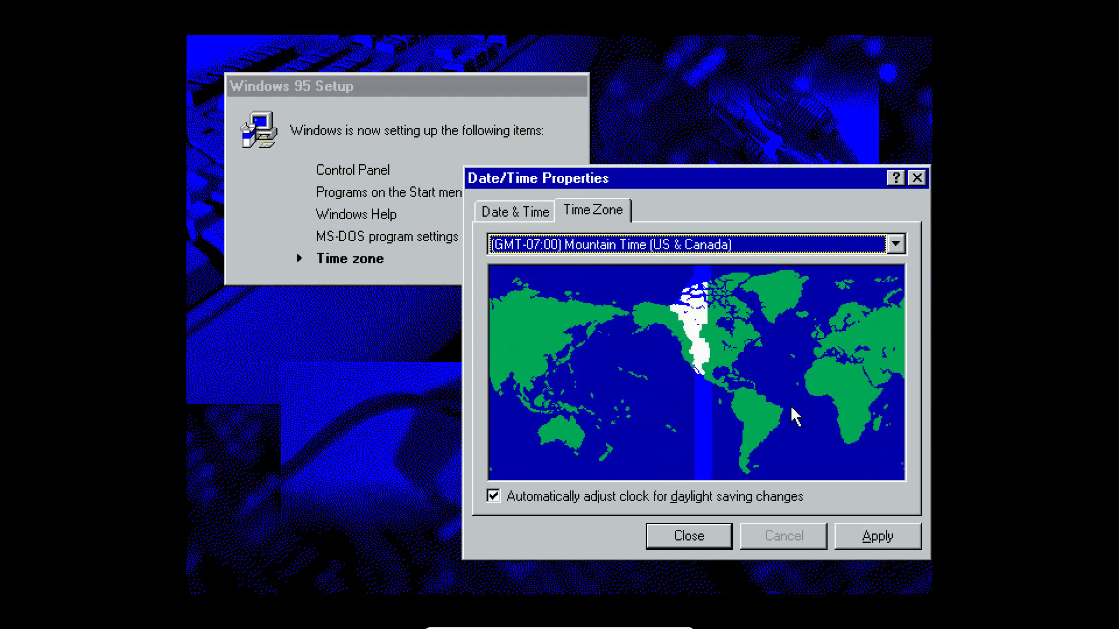
key("Down")
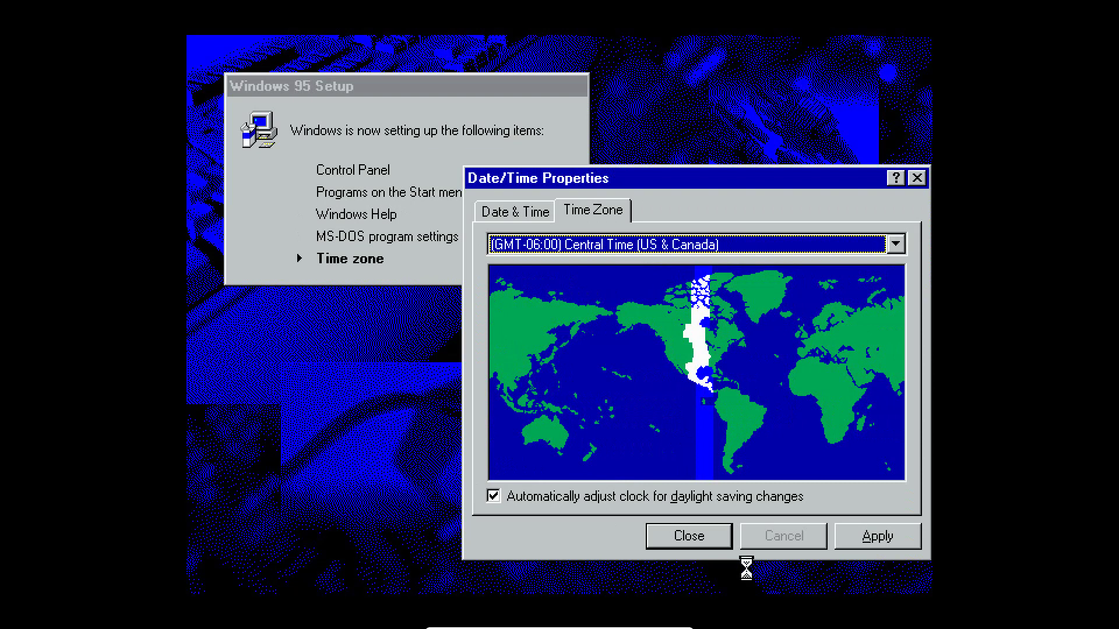
left_click(874, 537)
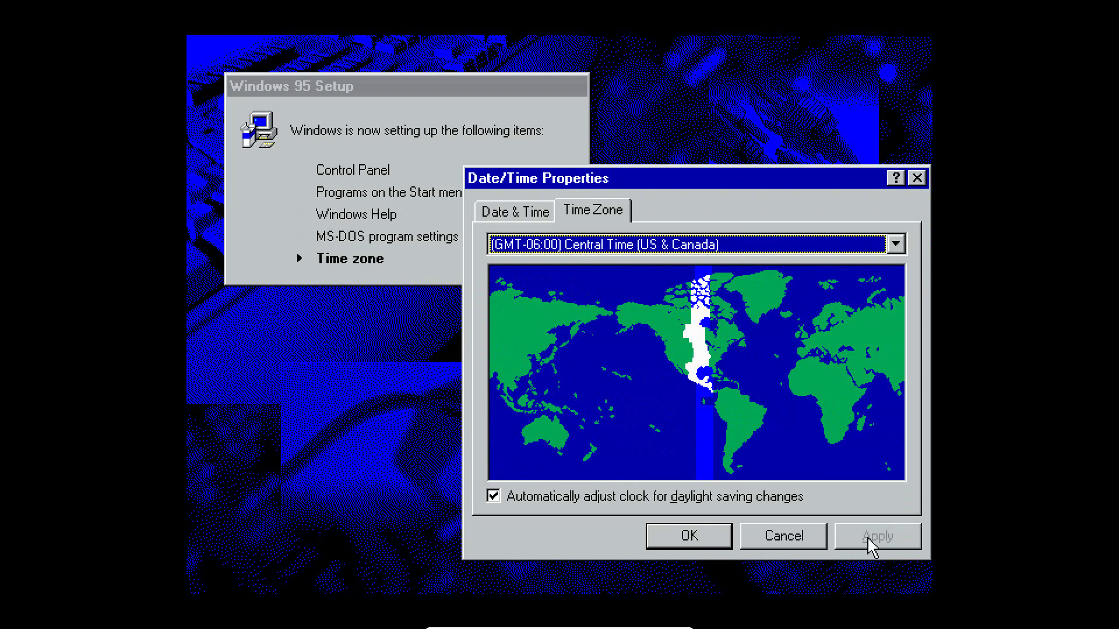
left_click(687, 533)
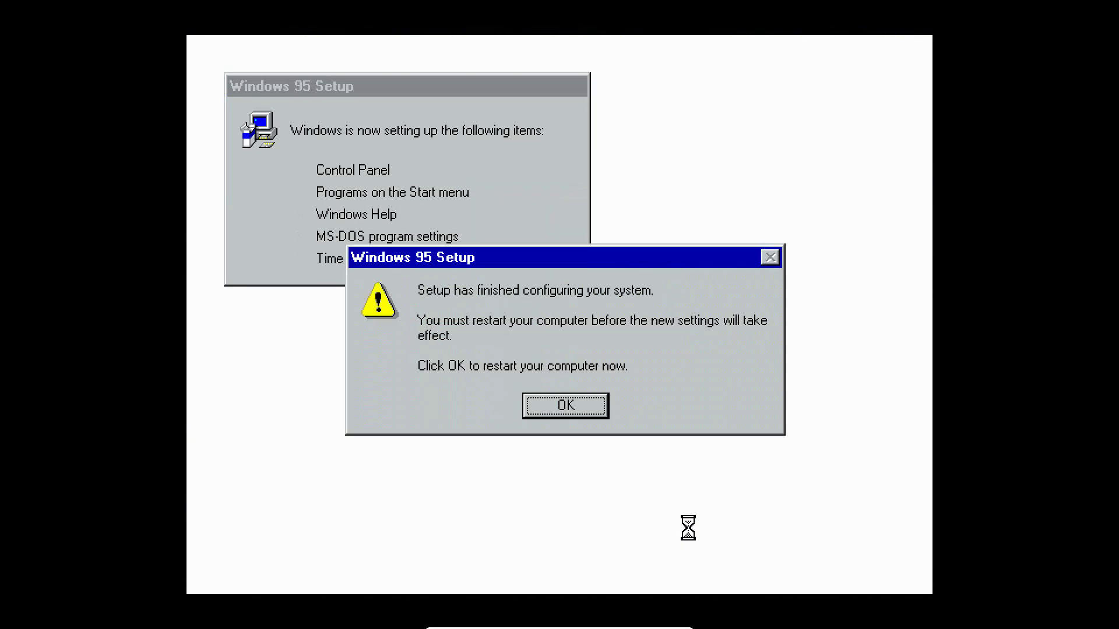
Restart the computer to finish Windows 95 Setup and continue past the missing device file messages during startup.
left_click(570, 405)
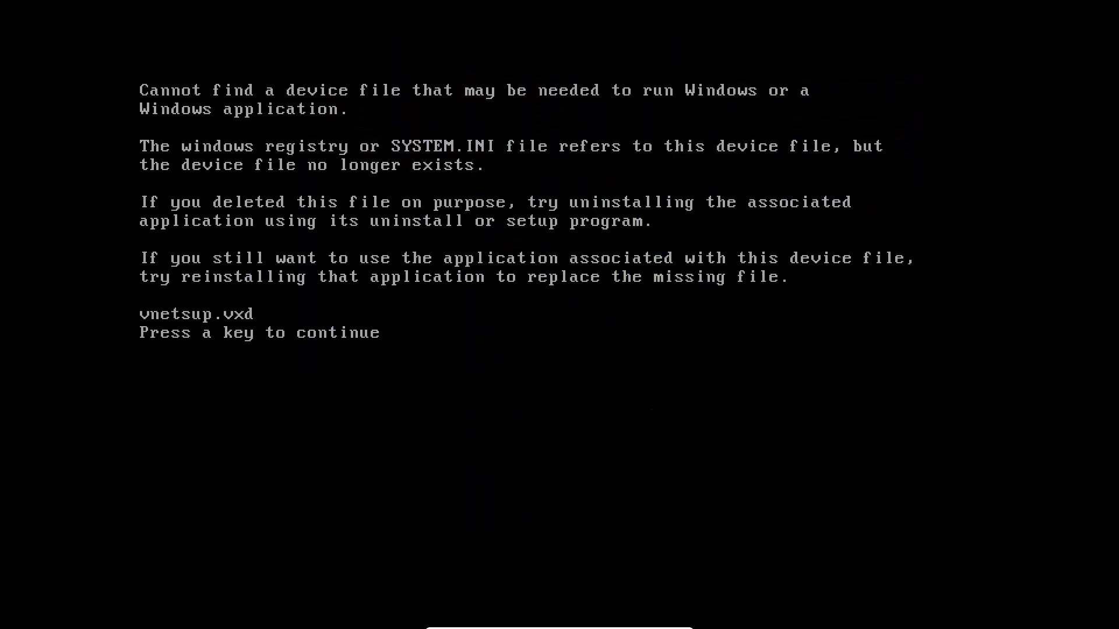
key("Return")
key("Return")
key("Return")
key("Return")
key("Return")
key("Return")
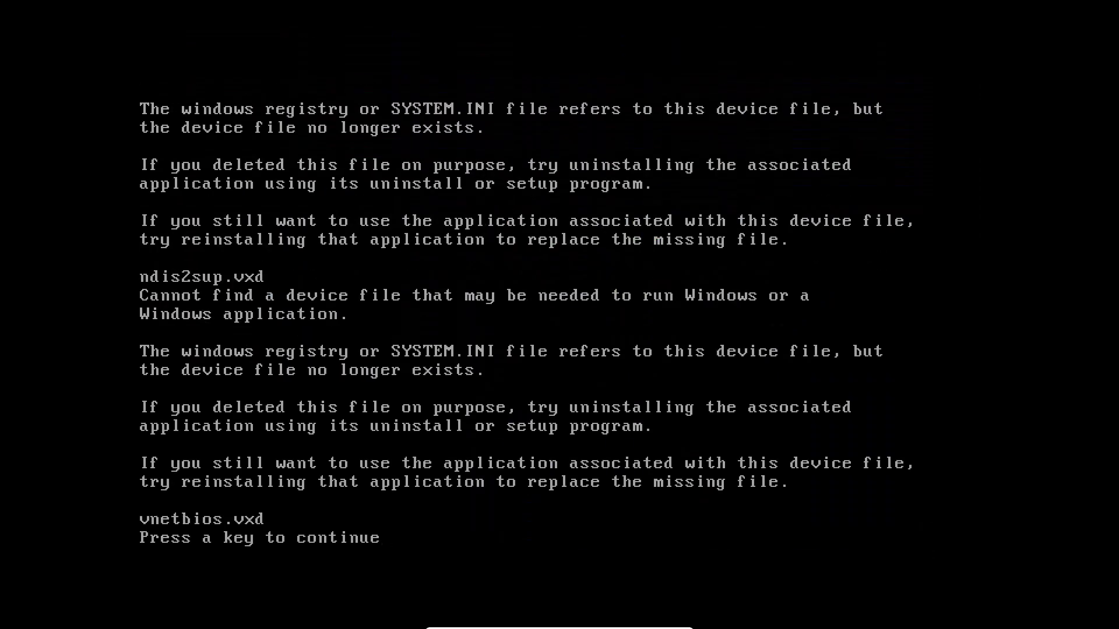
key("Return")
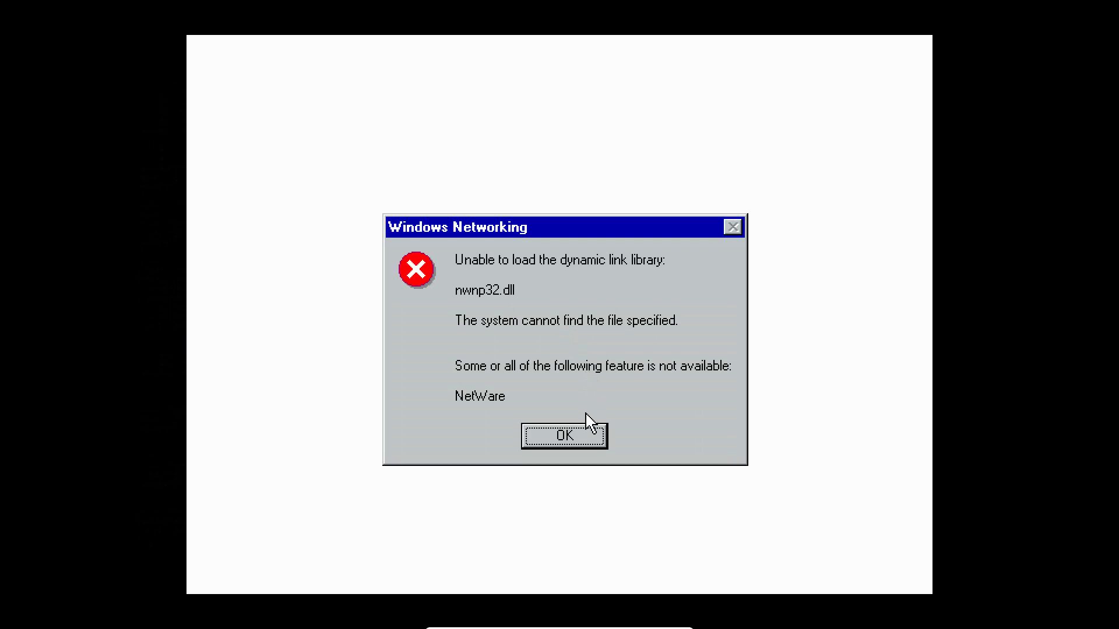
Dismiss the Windows Networking errors for nwnp32.dll and msnp32.dll and close the Welcome window.
left_click(583, 422)
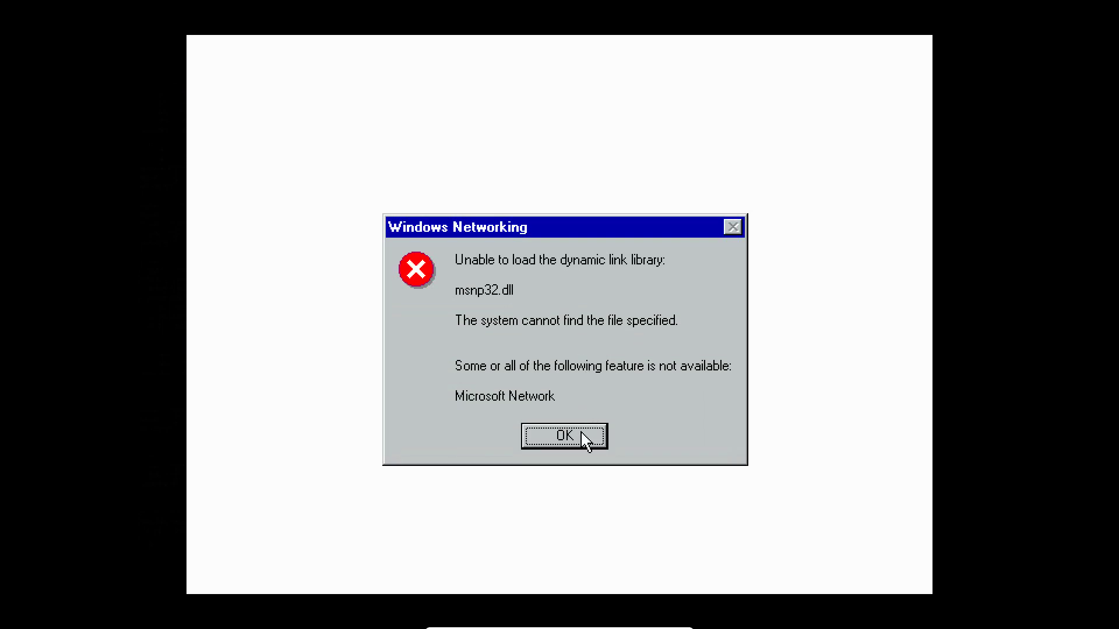
left_click(578, 434)
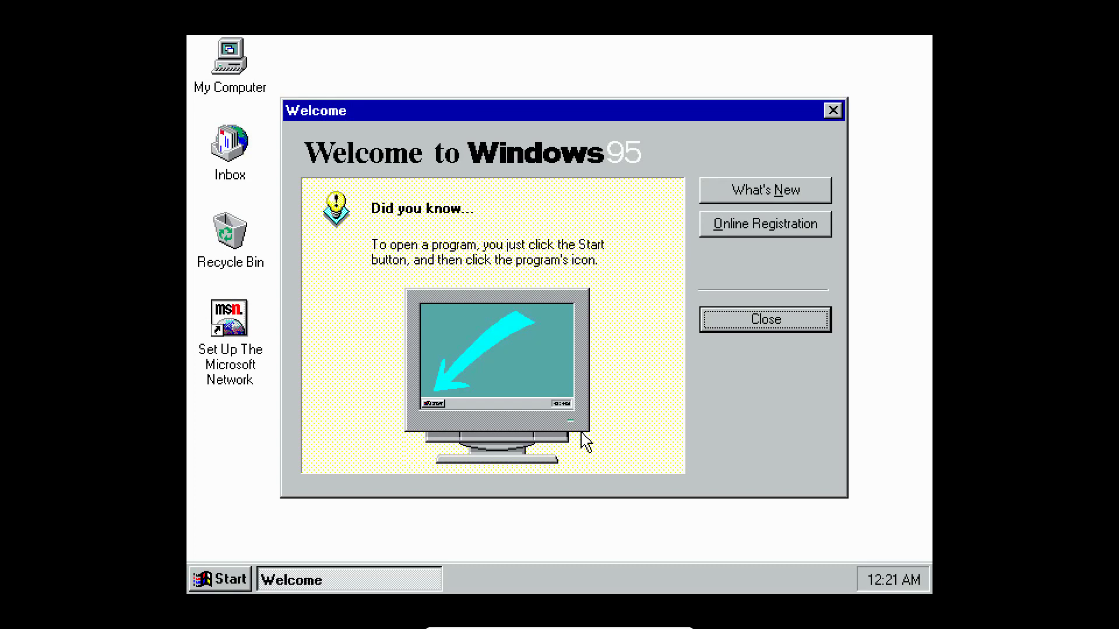
left_click(833, 110)
left_click_drag(463, 345, 449, 561)
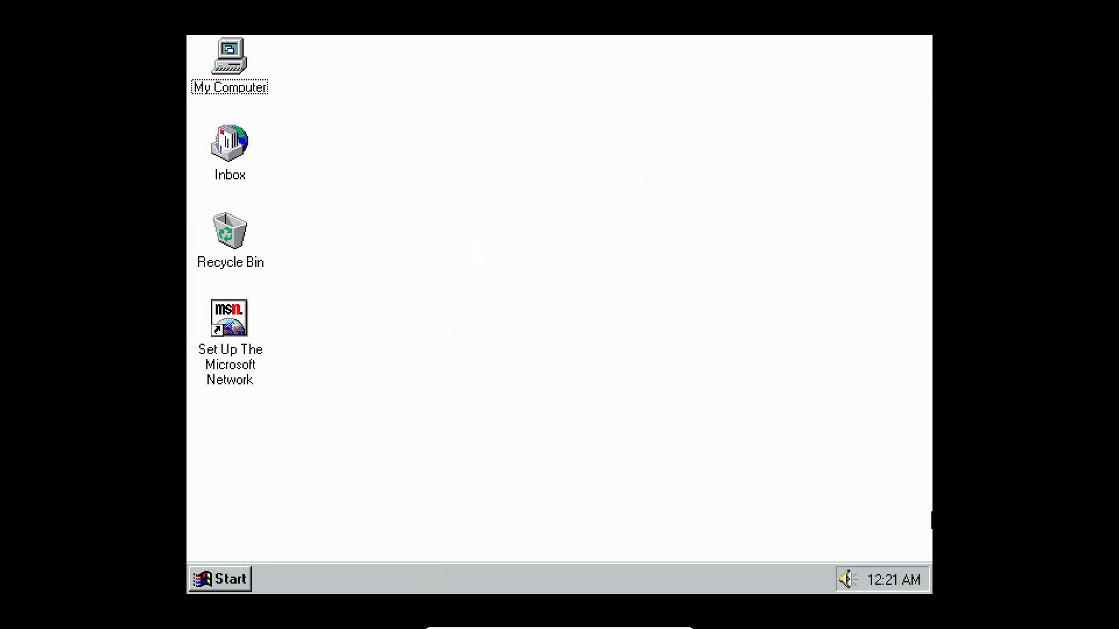
Restart the computer from within Windows 95 and continue past the missing device file messages during startup.
left_click(849, 579)
left_click_drag(811, 515, 799, 474)
left_click(193, 377)
left_click(205, 579)
left_click(251, 545)
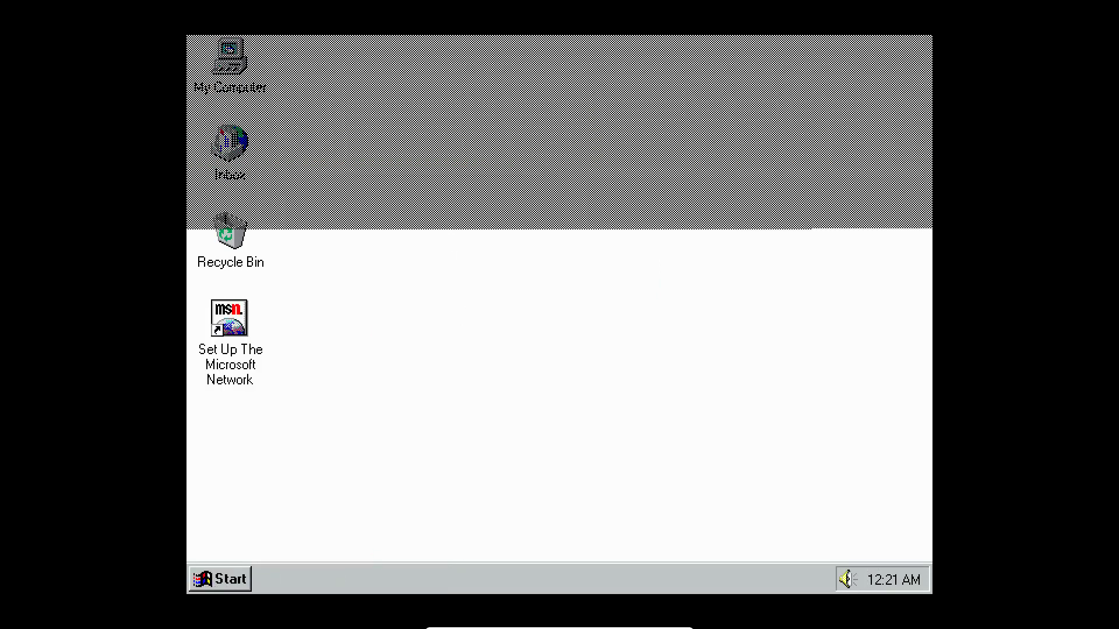
left_click(520, 307)
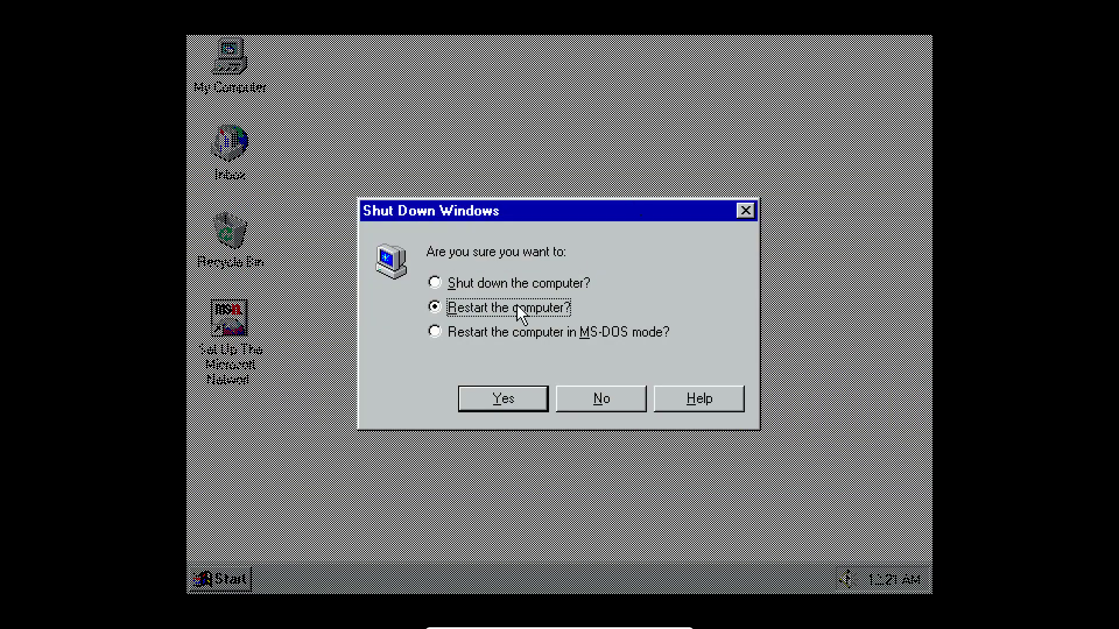
left_click(495, 398)
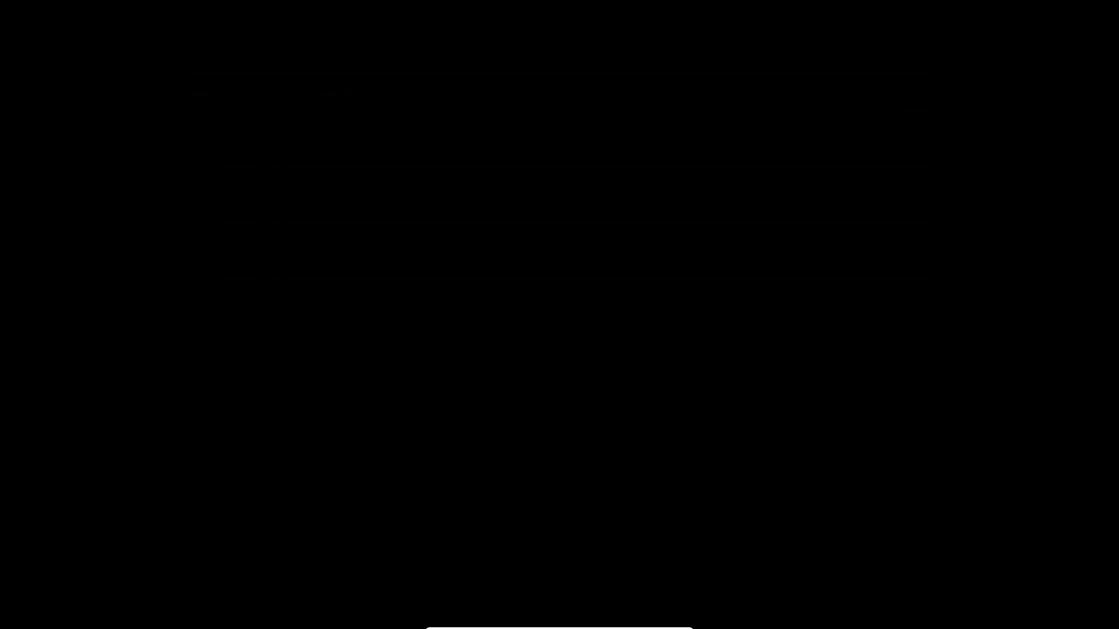
key("Return")
key("Return")
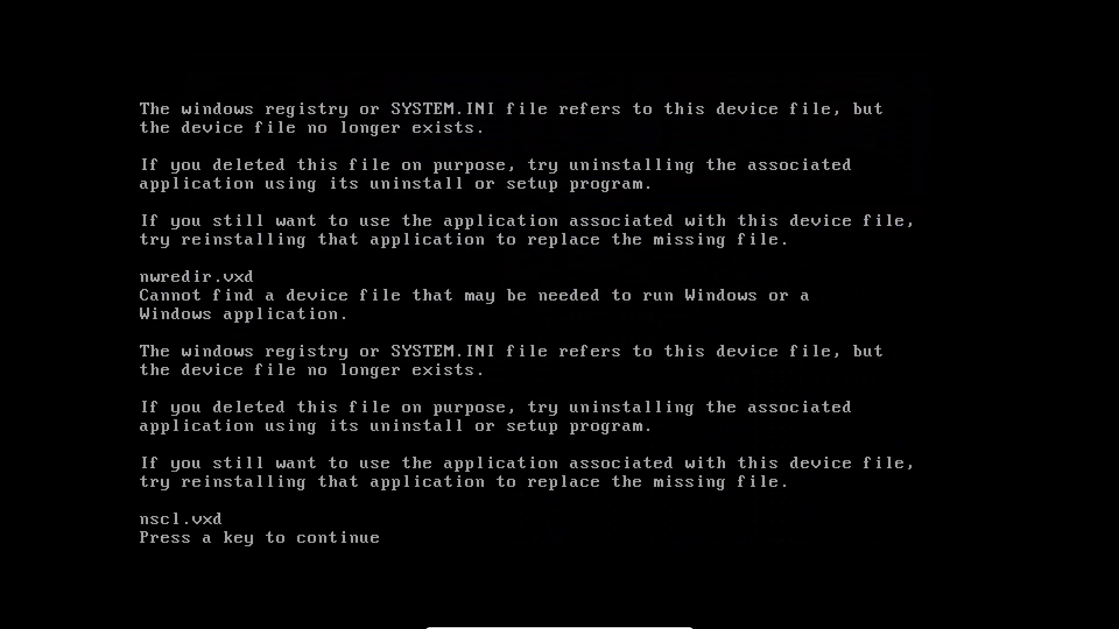
key("Return")
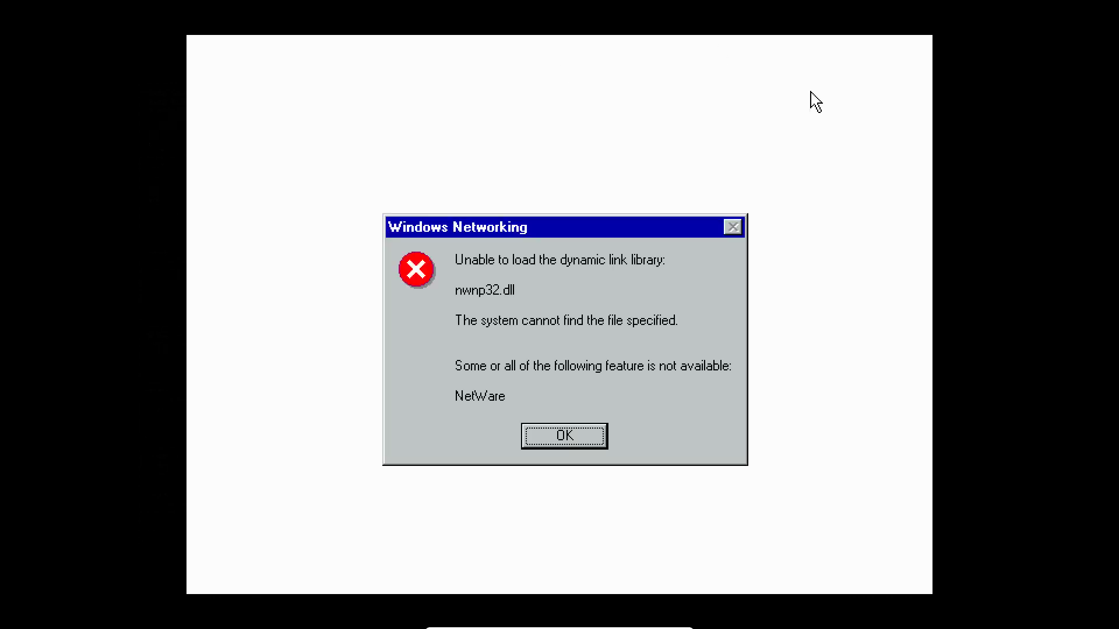
Dismiss both Windows Networking library errors after the restart and close the Welcome to Windows 95 screen.
left_click(564, 442)
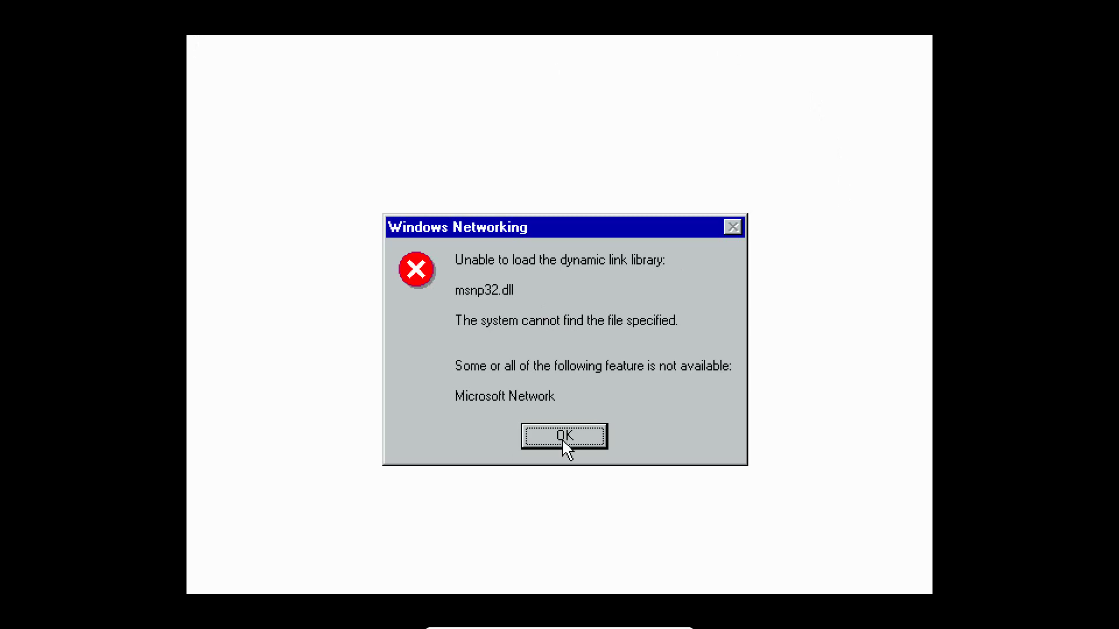
left_click(564, 441)
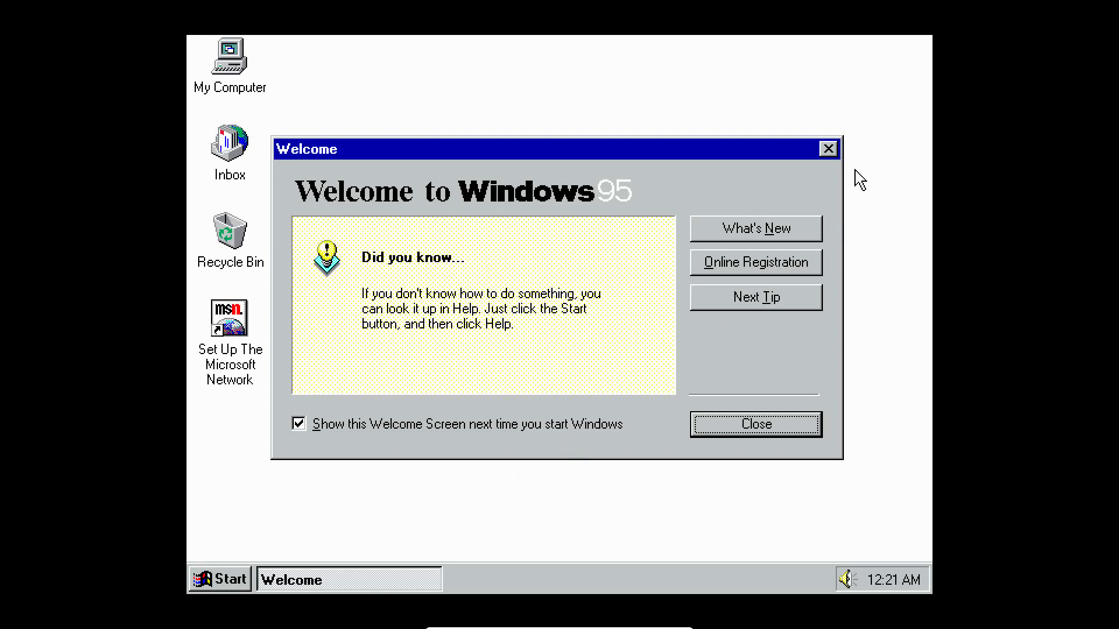
left_click(832, 151)
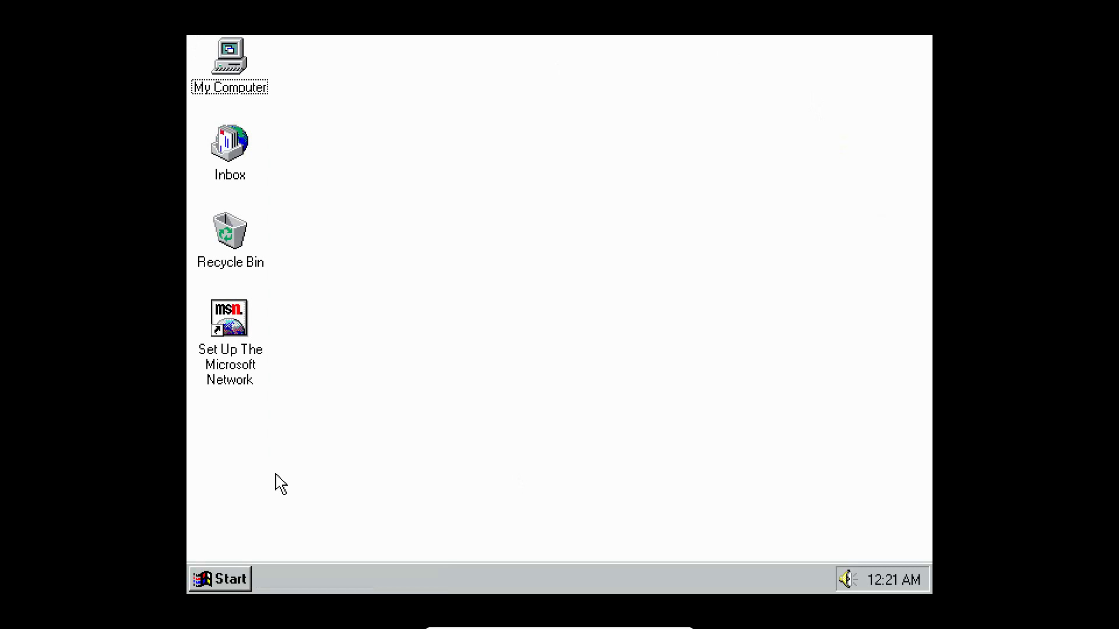
Set the desktop background to the Boxes pattern with the tiled Arcade wallpaper, apply it and close Display Properties.
right_click(664, 281)
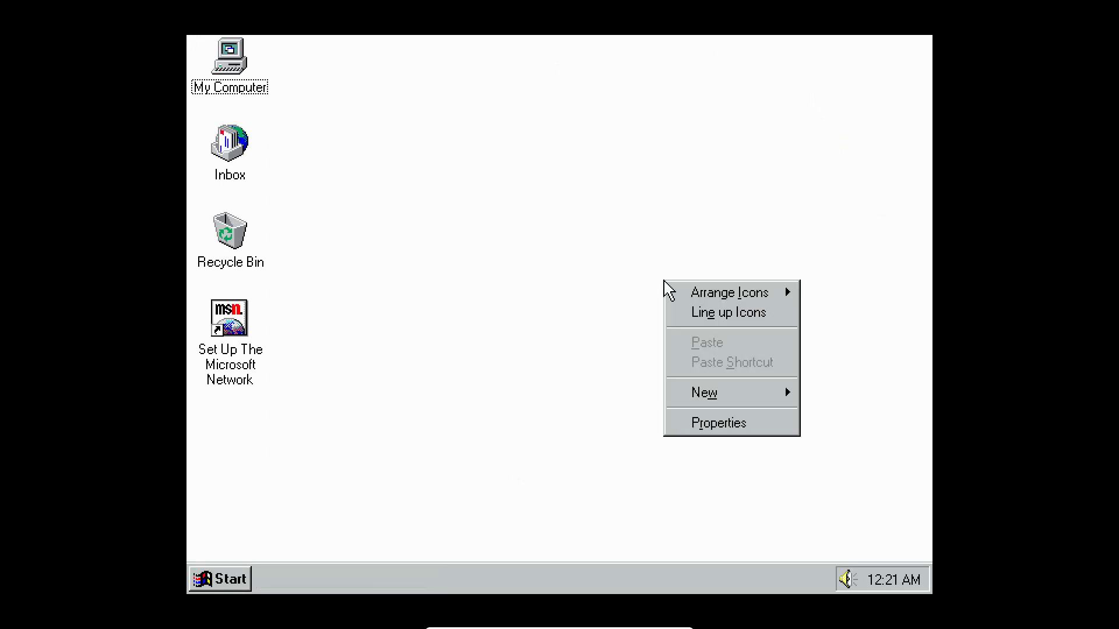
left_click(719, 418)
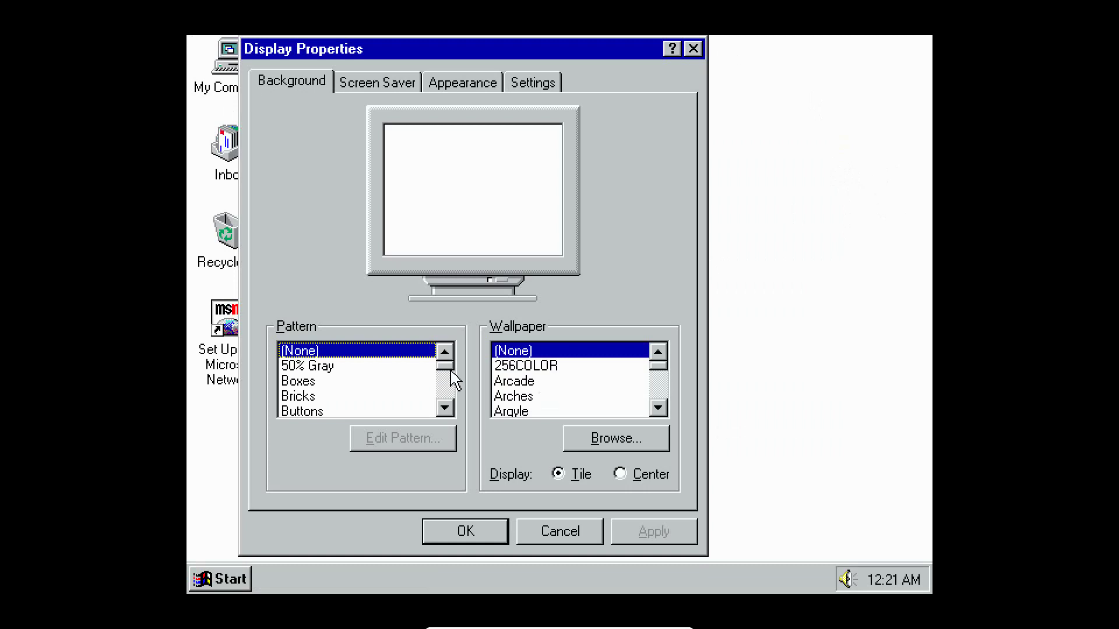
left_click(364, 367)
left_click(364, 381)
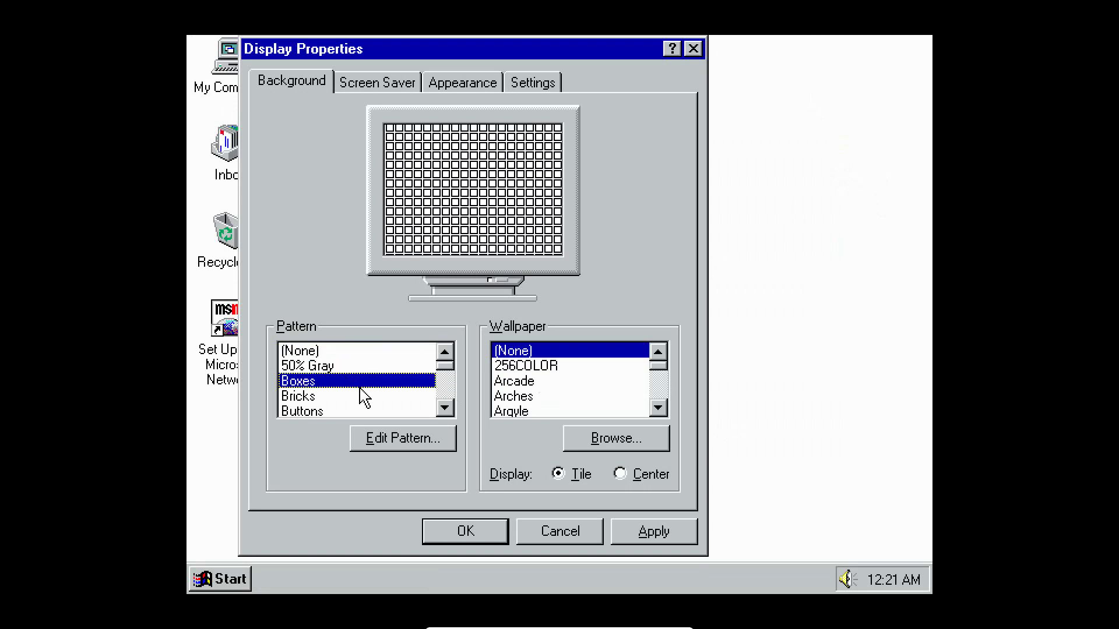
left_click(527, 383)
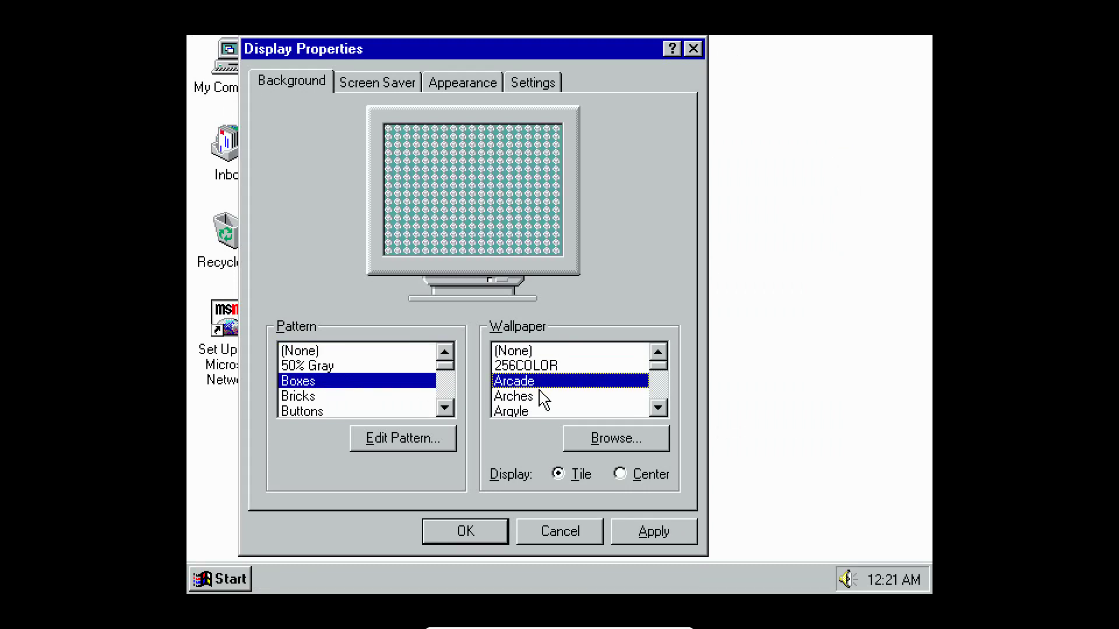
left_click(653, 532)
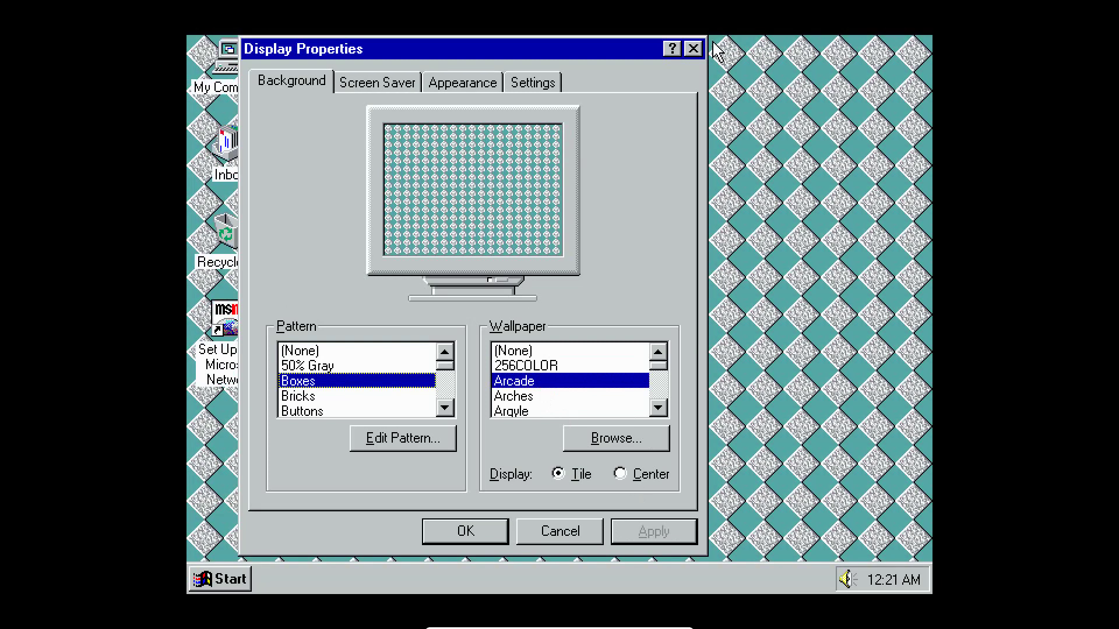
left_click(693, 49)
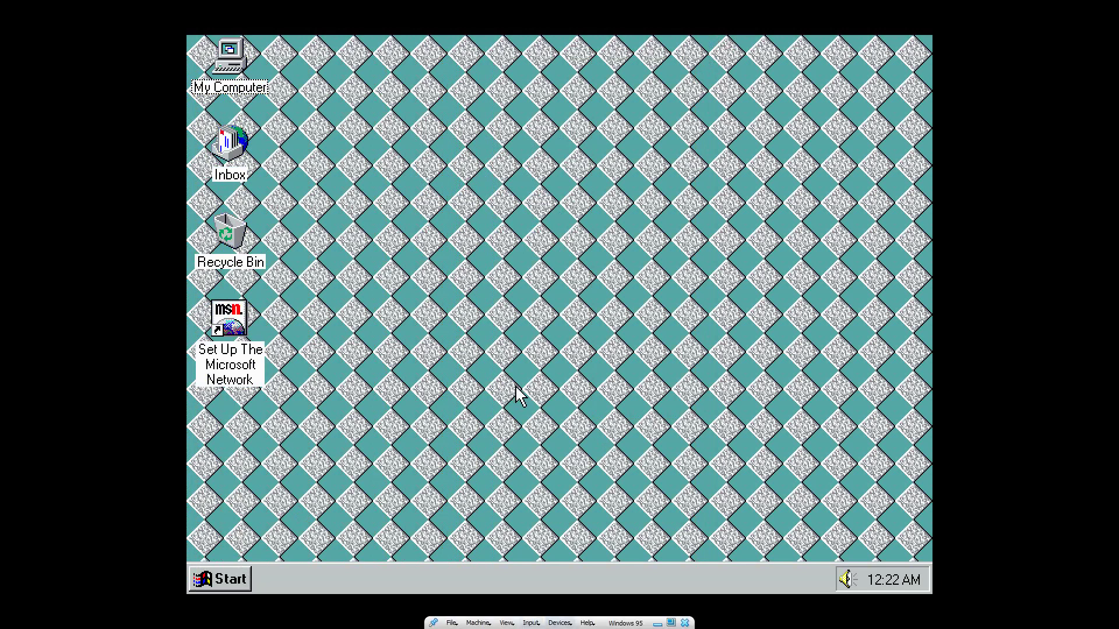
Open My Computer, try to access the G: CD drive and cancel the access request.
left_click(560, 623)
double_click(256, 91)
double_click(504, 285)
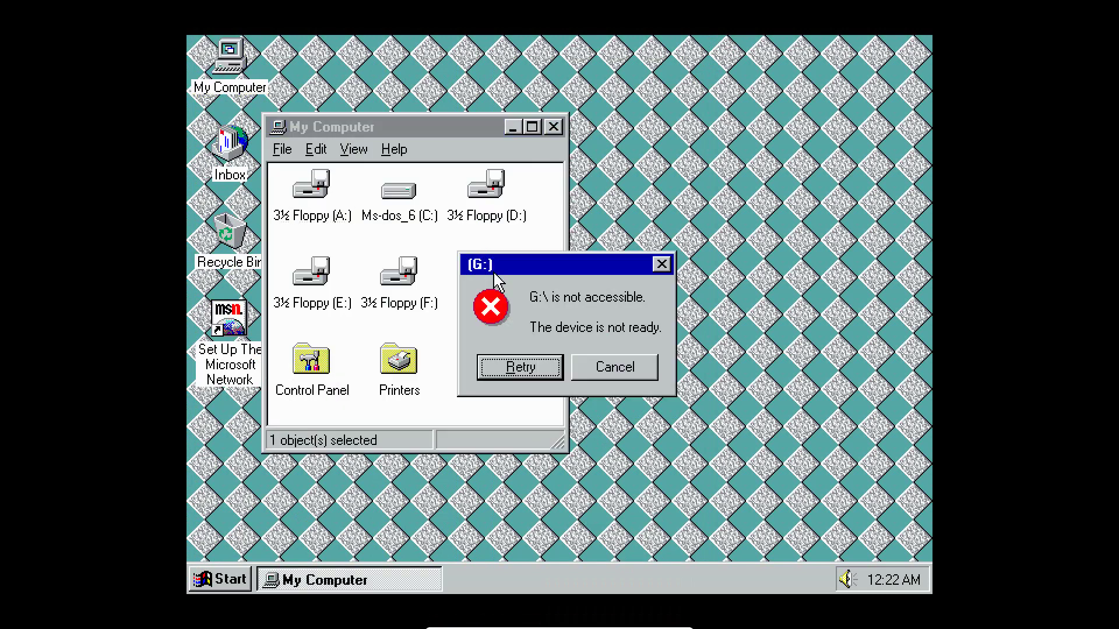
left_click(617, 369)
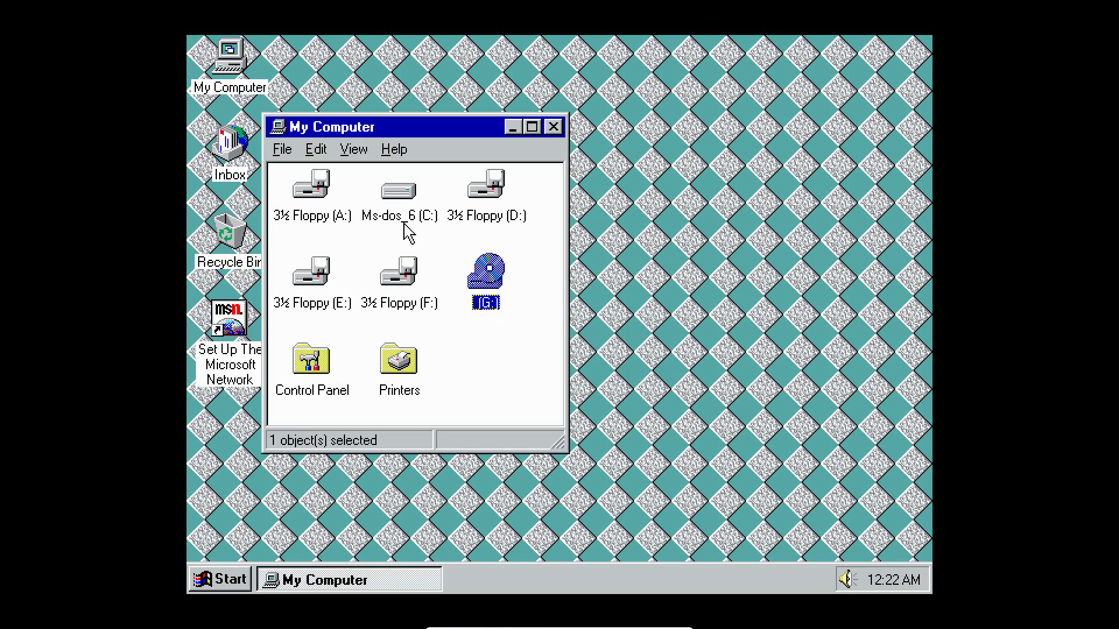
left_click(397, 204)
left_click(633, 270)
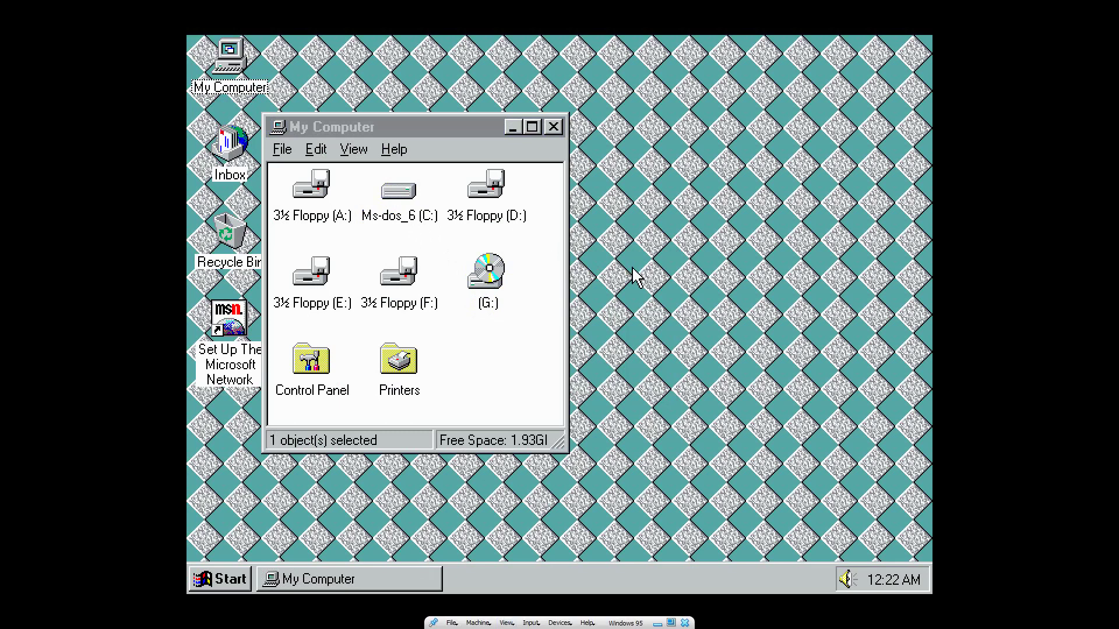
Insert the Vbe9x disk image from the Downloads folder into the virtual machine's IDE Secondary Master optical drive.
left_click(559, 623)
mouse_move(587, 509)
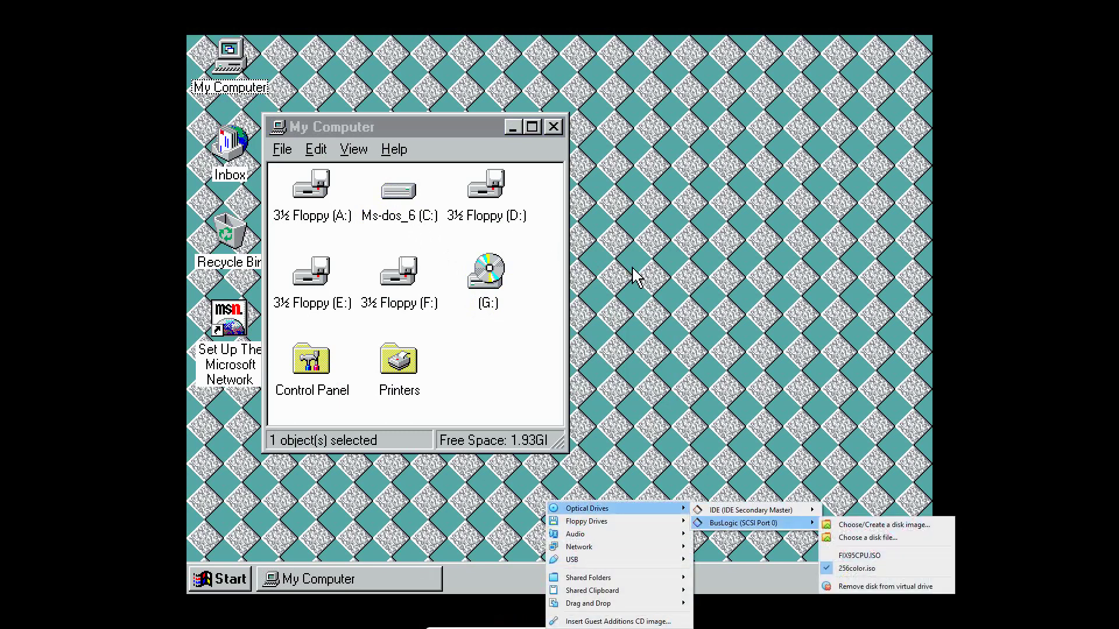
mouse_move(751, 510)
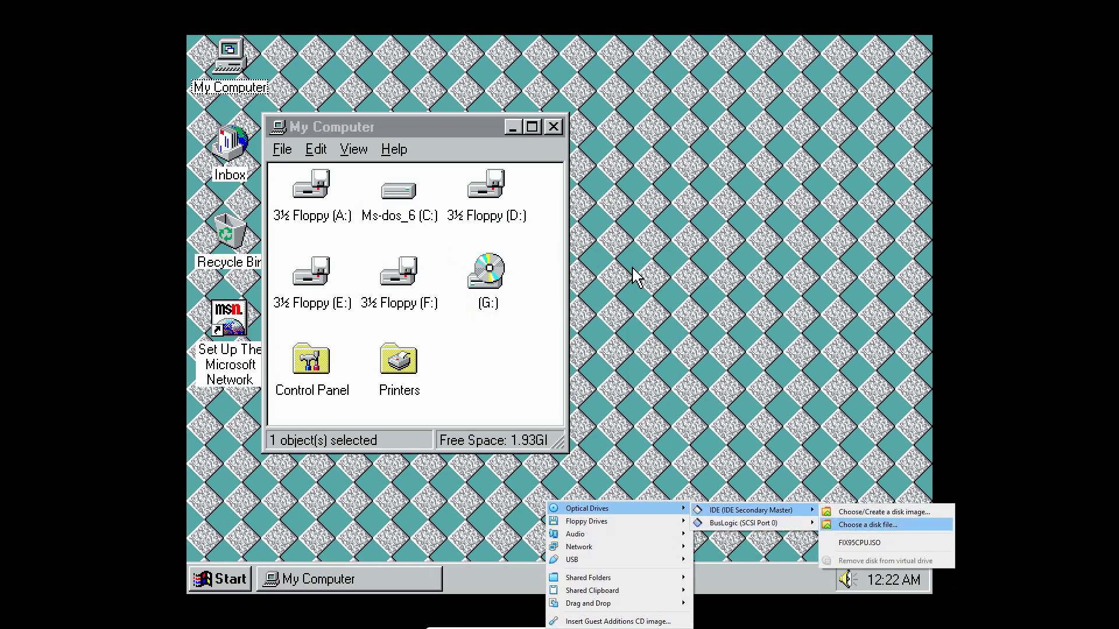
left_click(874, 522)
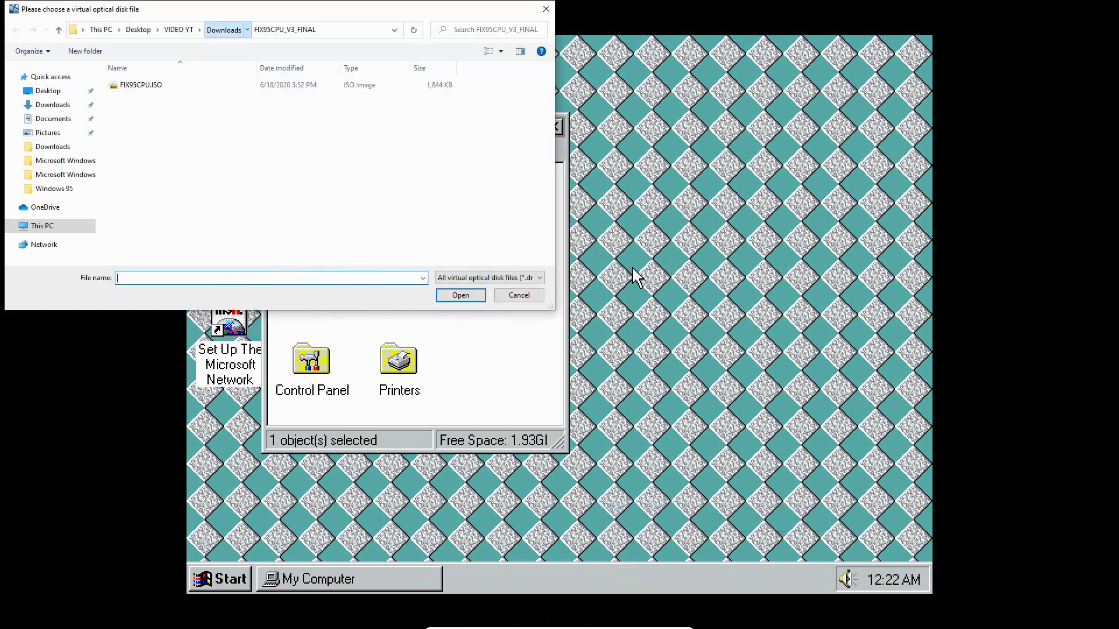
left_click(223, 29)
double_click(175, 157)
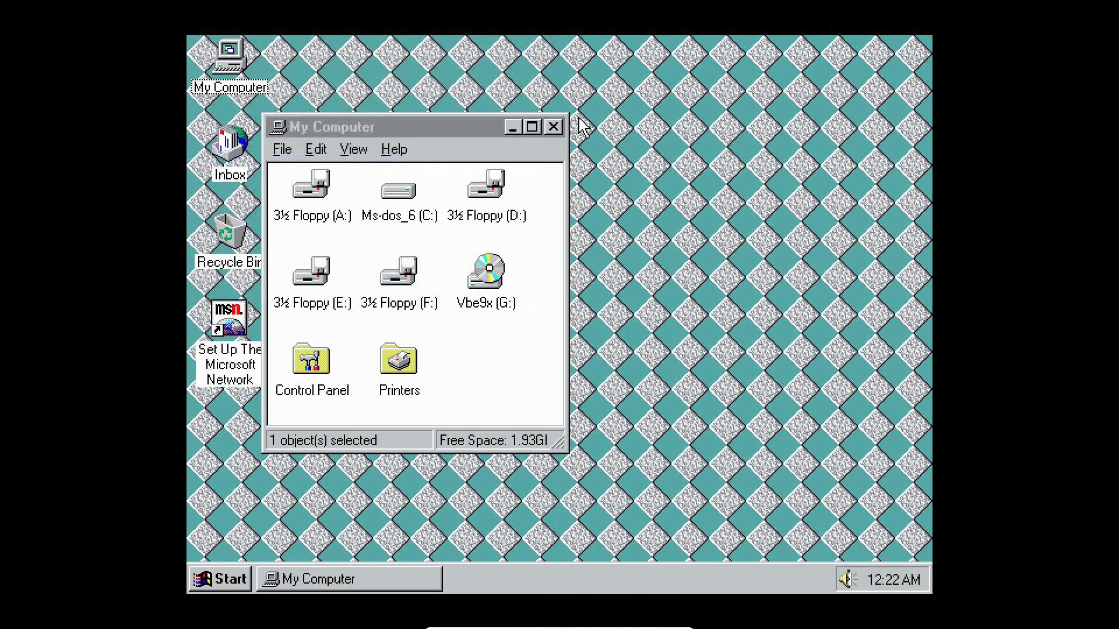
Close the My Computer window and open the Windows 95 Control Panel.
left_click(553, 127)
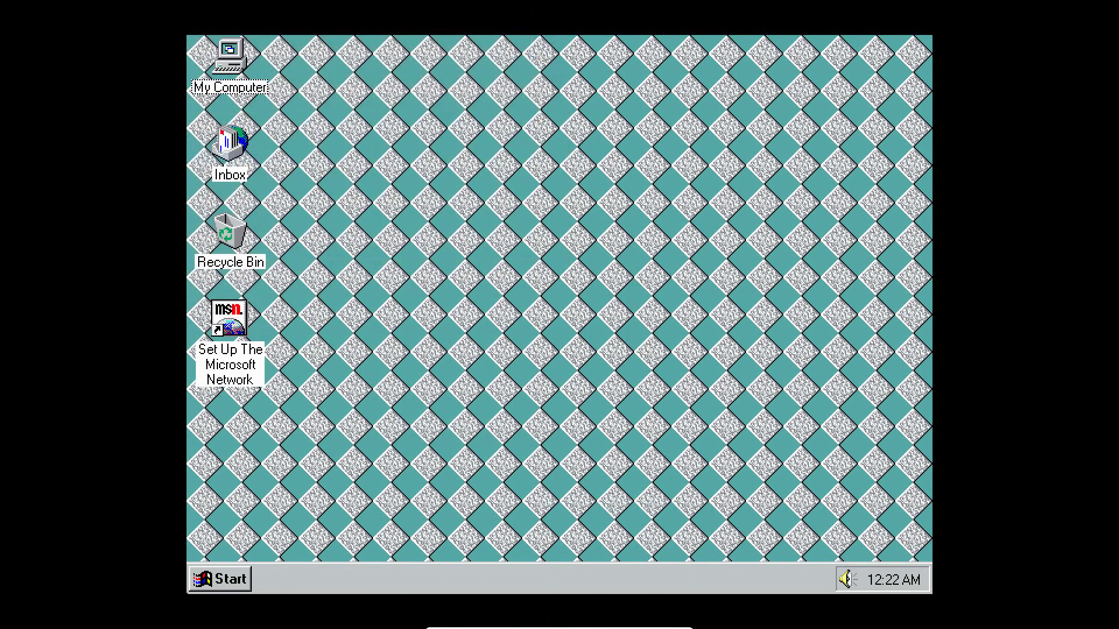
left_click(221, 579)
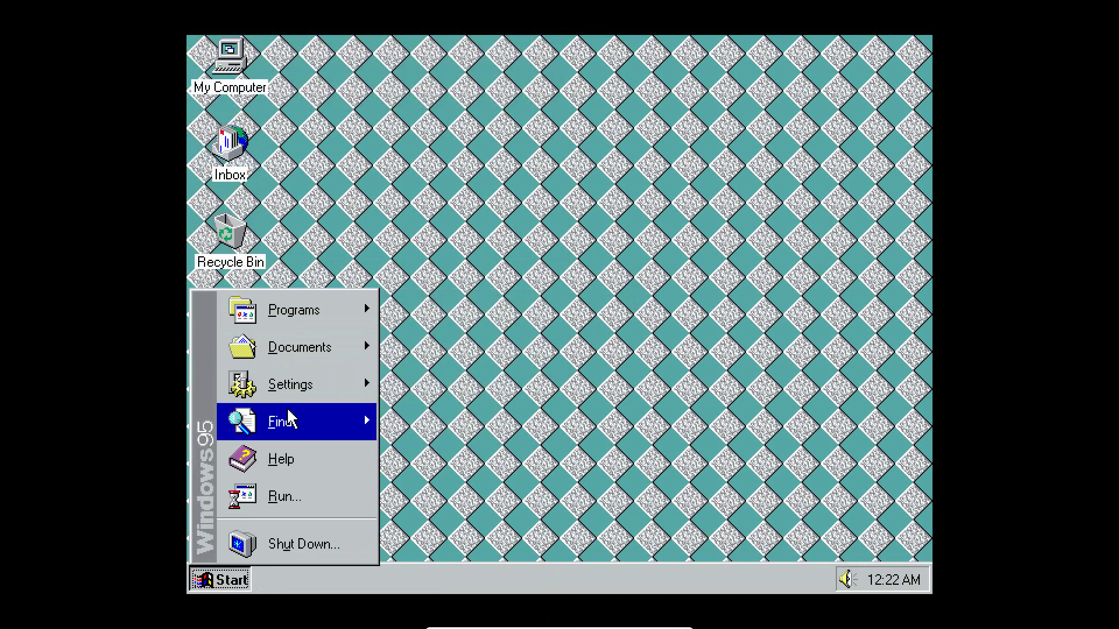
mouse_move(292, 387)
left_click(471, 380)
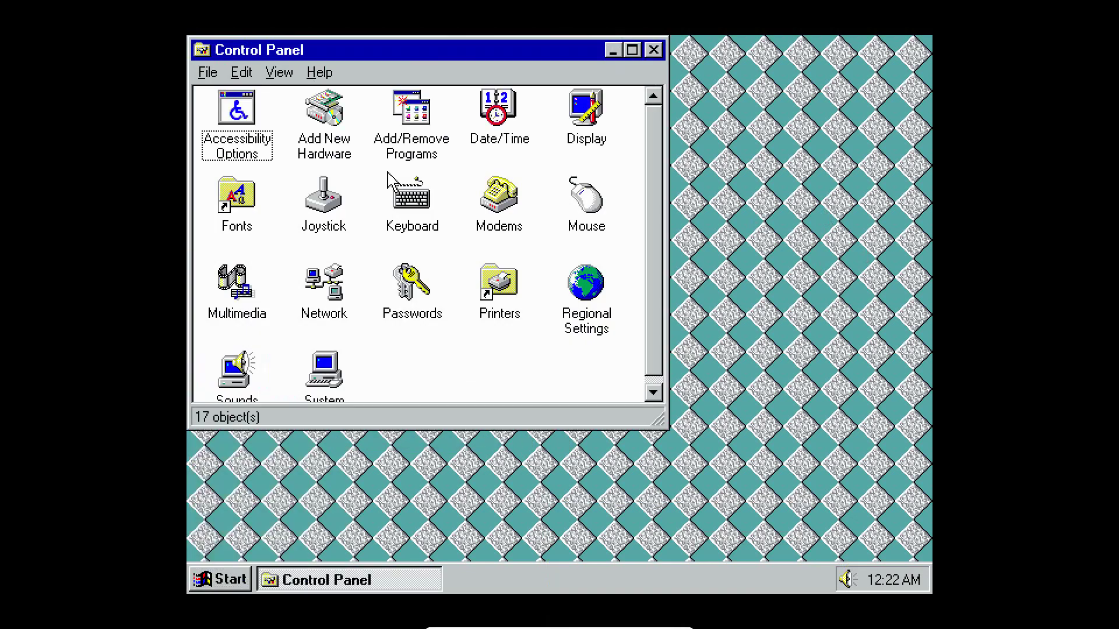
Start adding new hardware in Control Panel, decline the automatic search, choose Display adapters and opt to install from a disk.
double_click(337, 156)
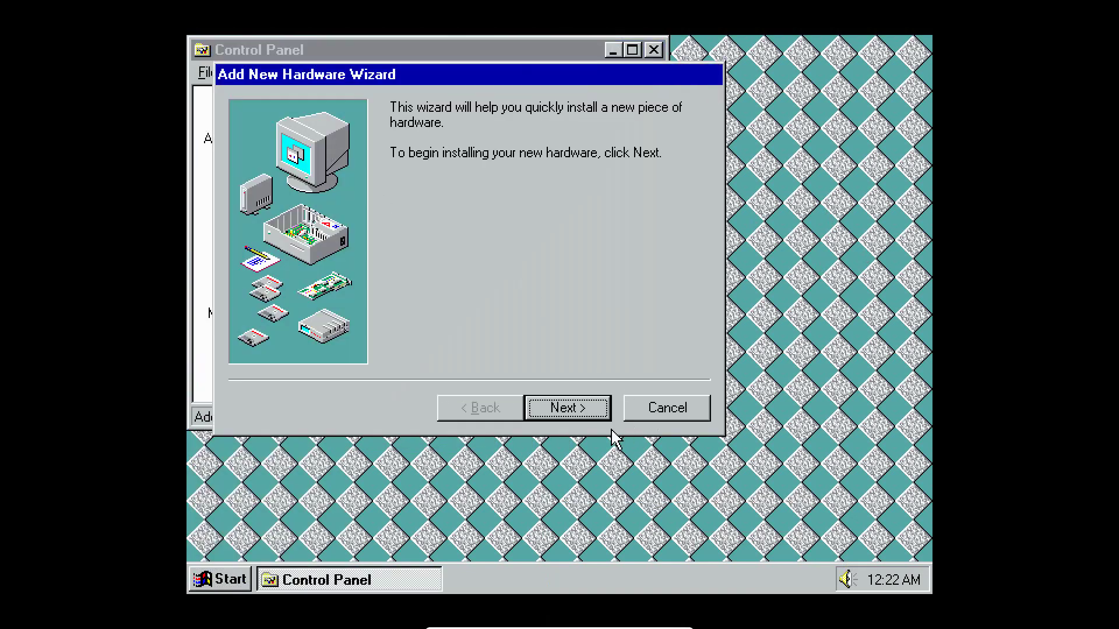
left_click(592, 415)
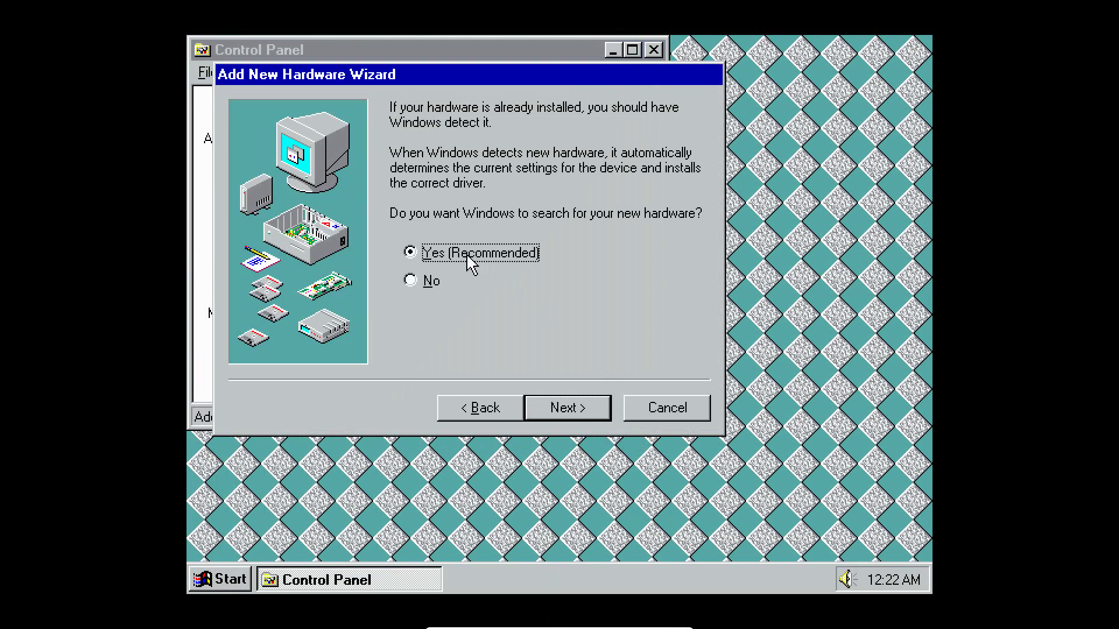
left_click(434, 274)
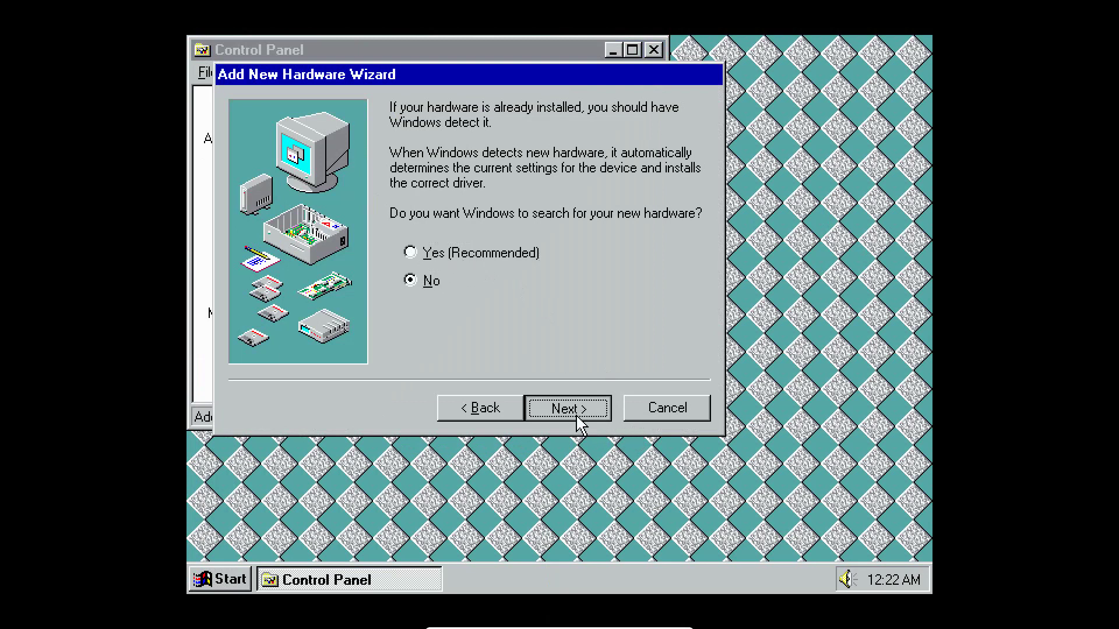
left_click(577, 415)
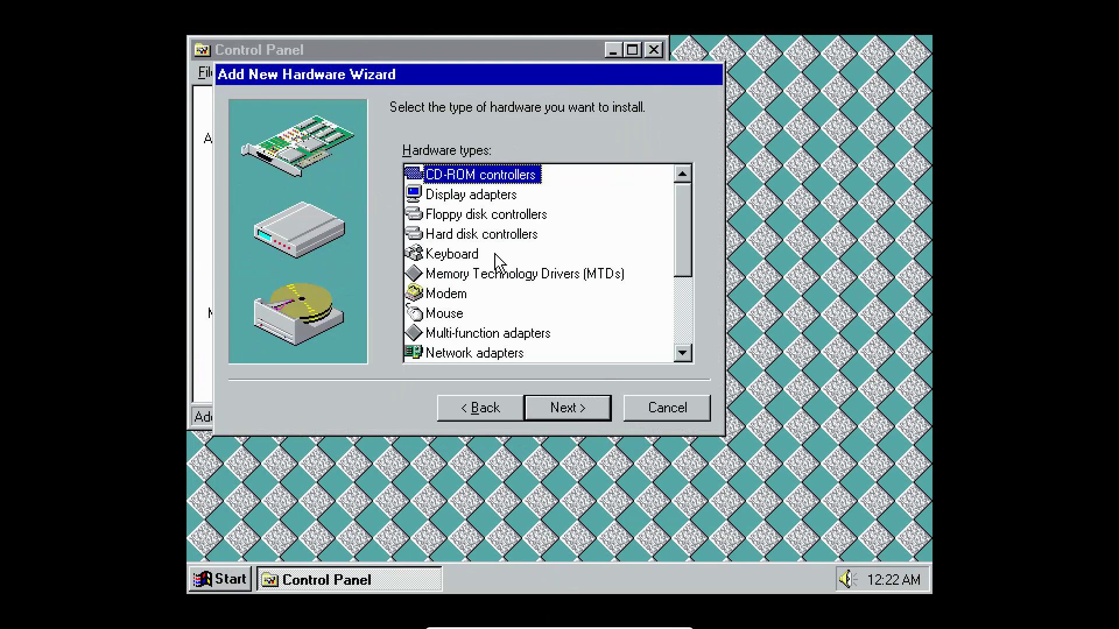
double_click(450, 195)
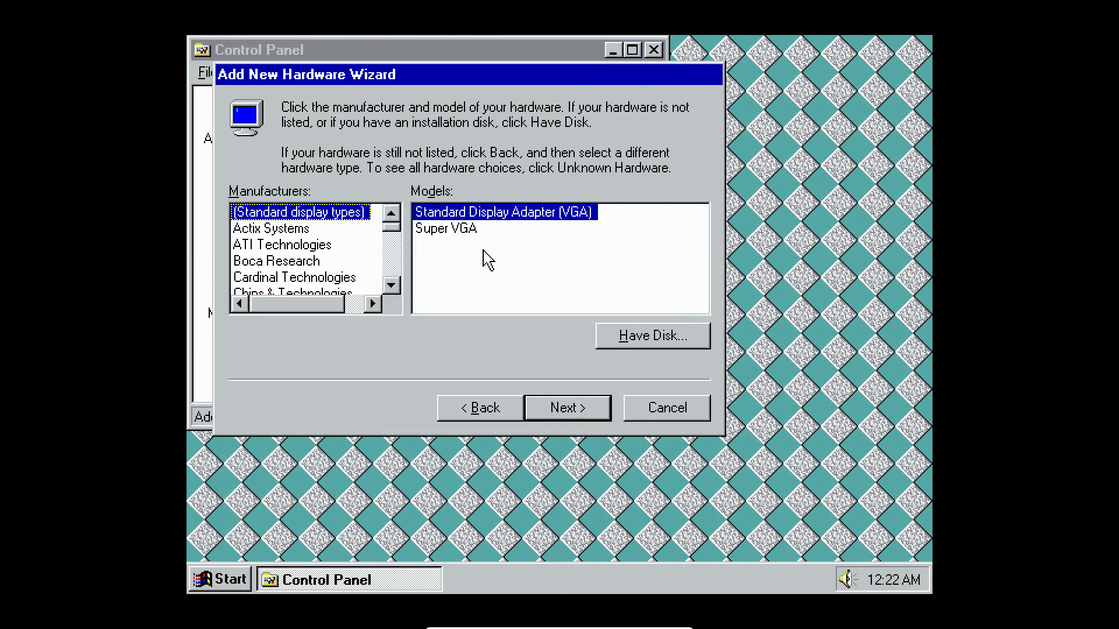
left_click(640, 344)
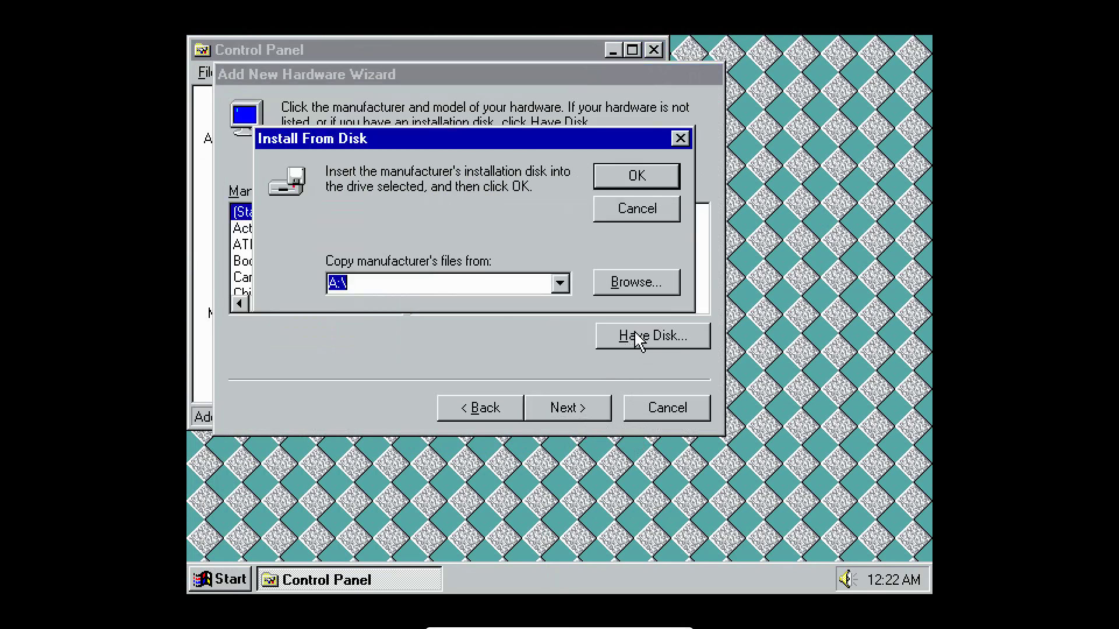
Load the driver information file vbemp.inf from the g:\vbe9x\uni folder as the manufacturer's installation source.
left_click(638, 285)
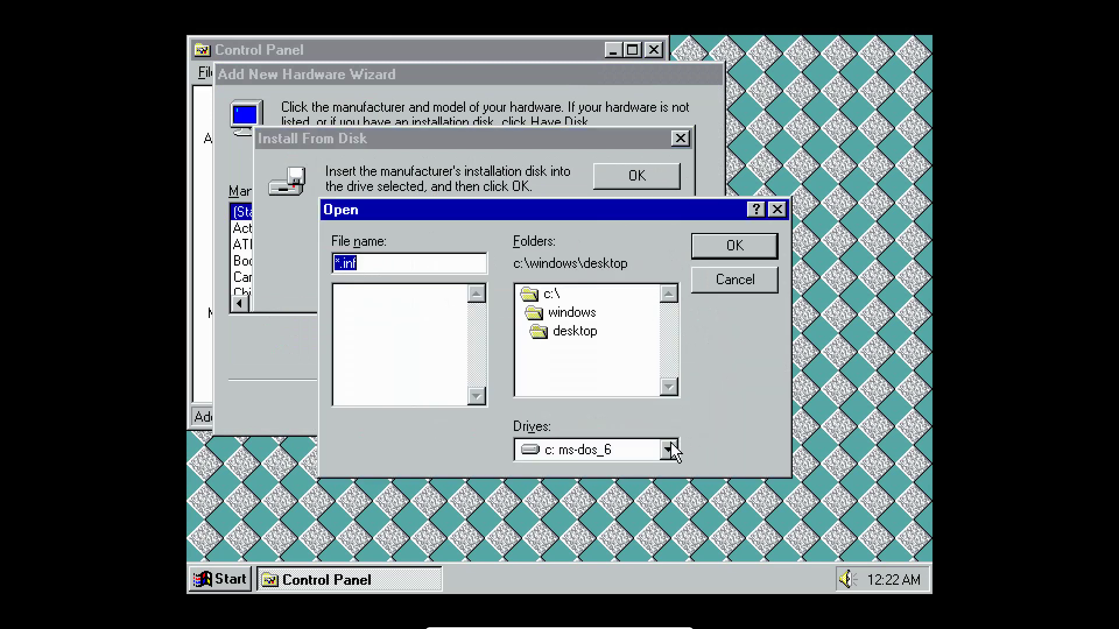
left_click(669, 451)
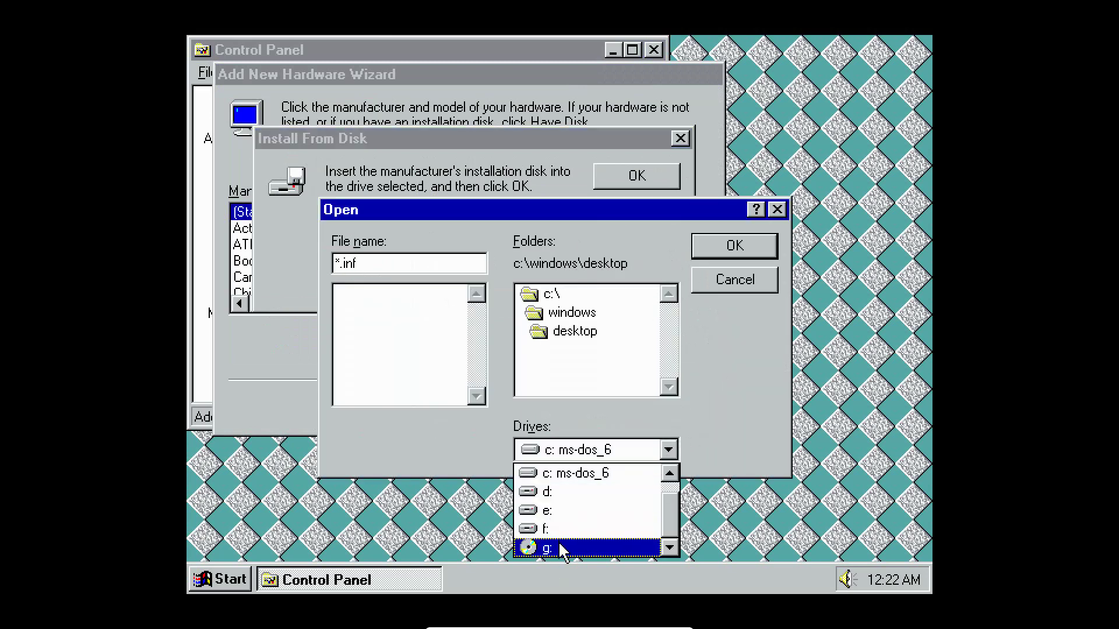
left_click(561, 547)
double_click(565, 320)
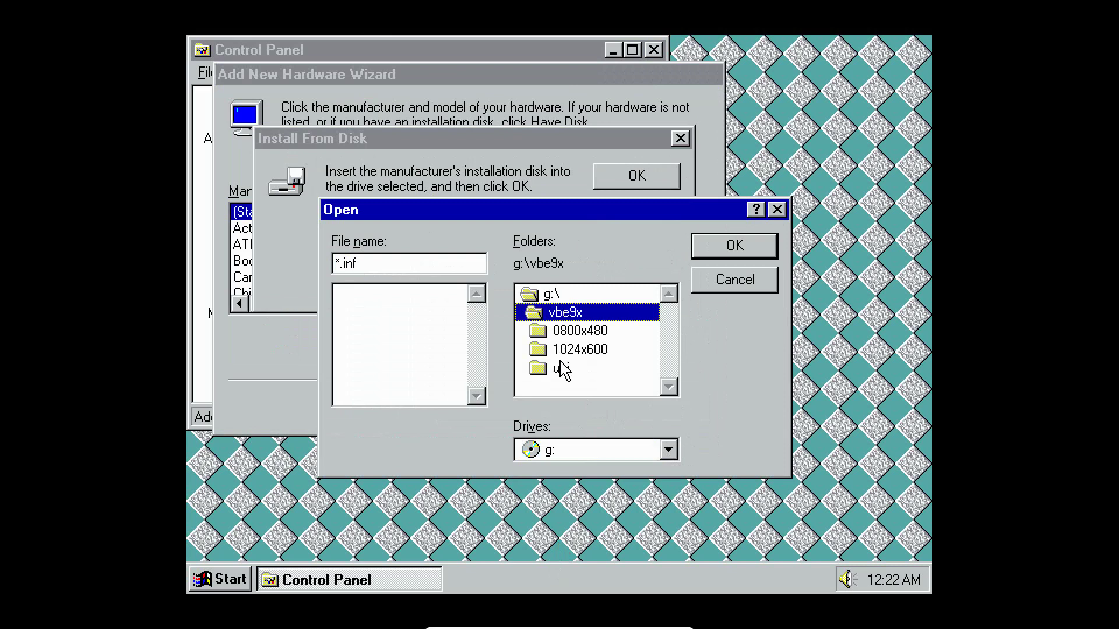
double_click(564, 368)
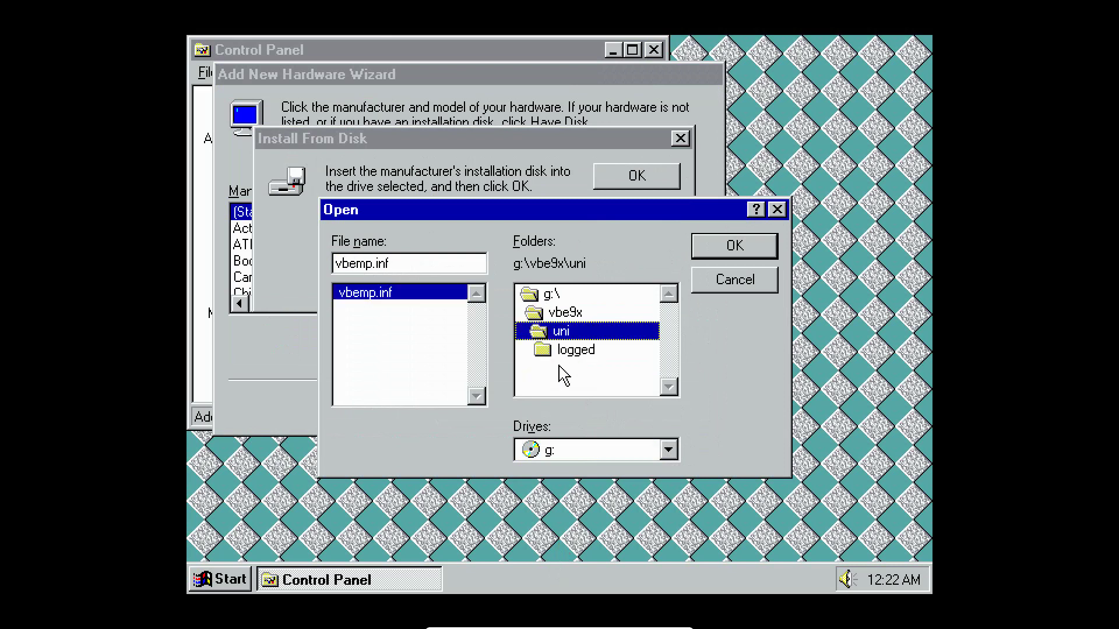
left_click(763, 253)
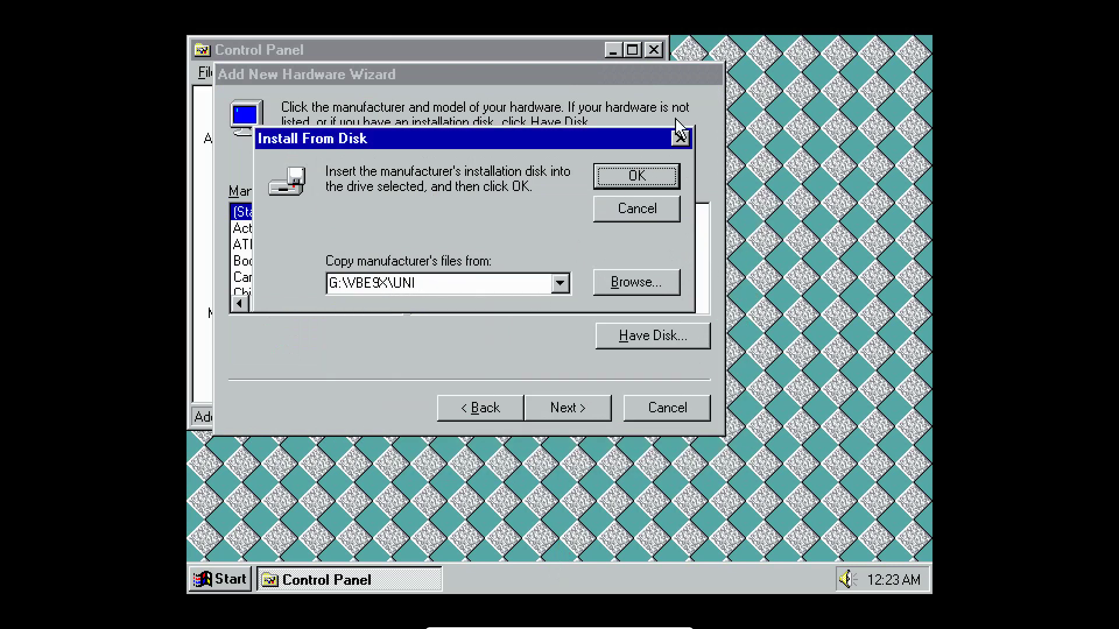
left_click(648, 177)
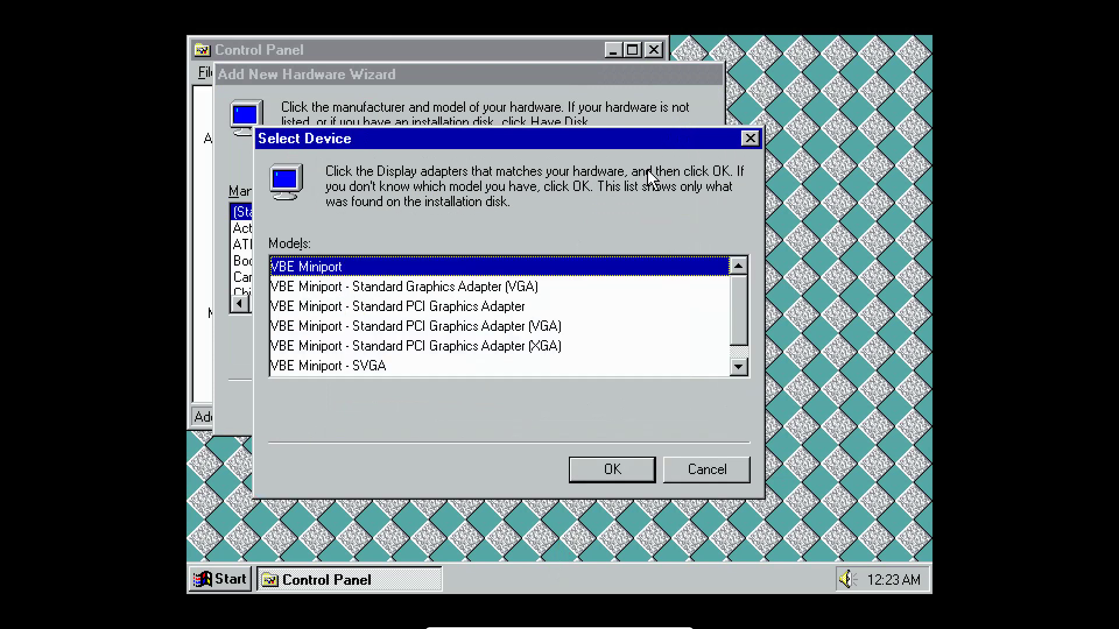
Install the VBE Miniport display adapter despite the hardware conflict, finish the wizard and close Control Panel.
left_click(606, 475)
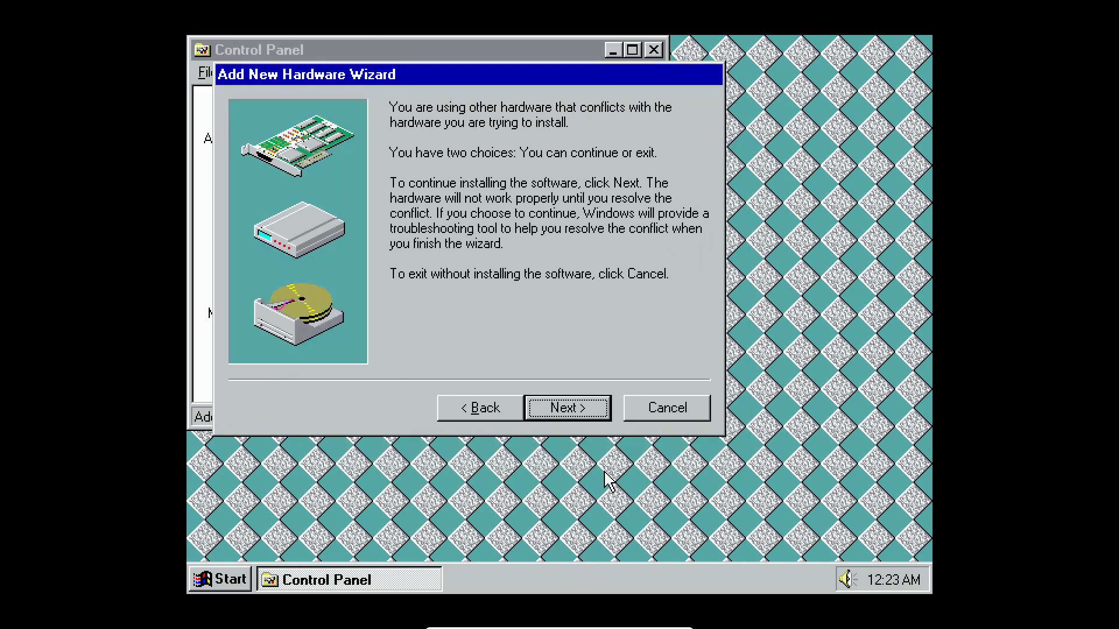
left_click(570, 402)
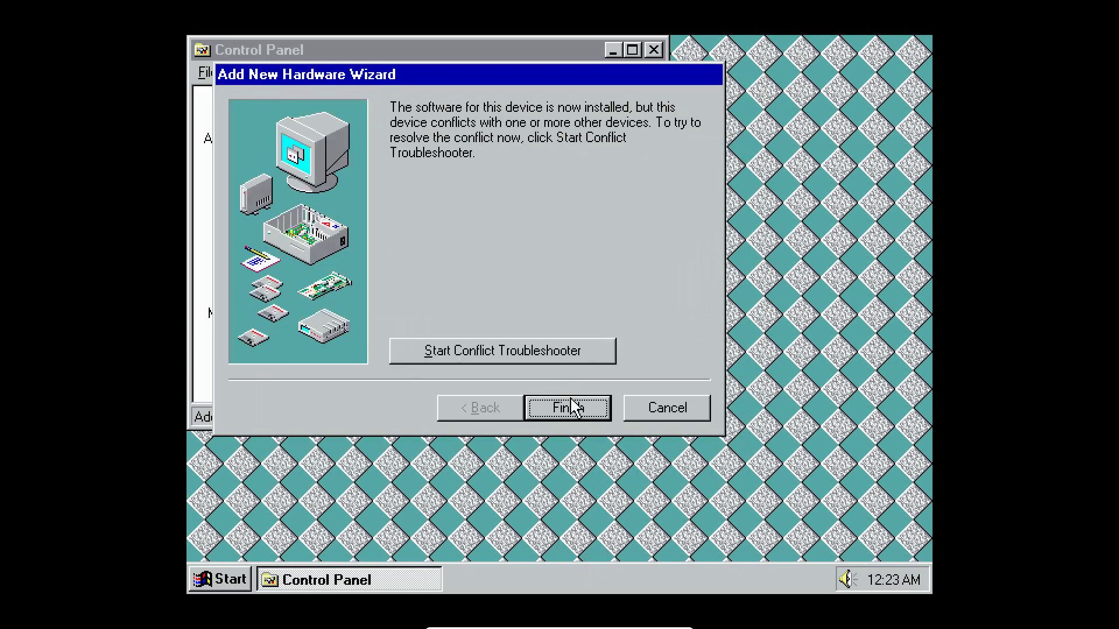
left_click(574, 408)
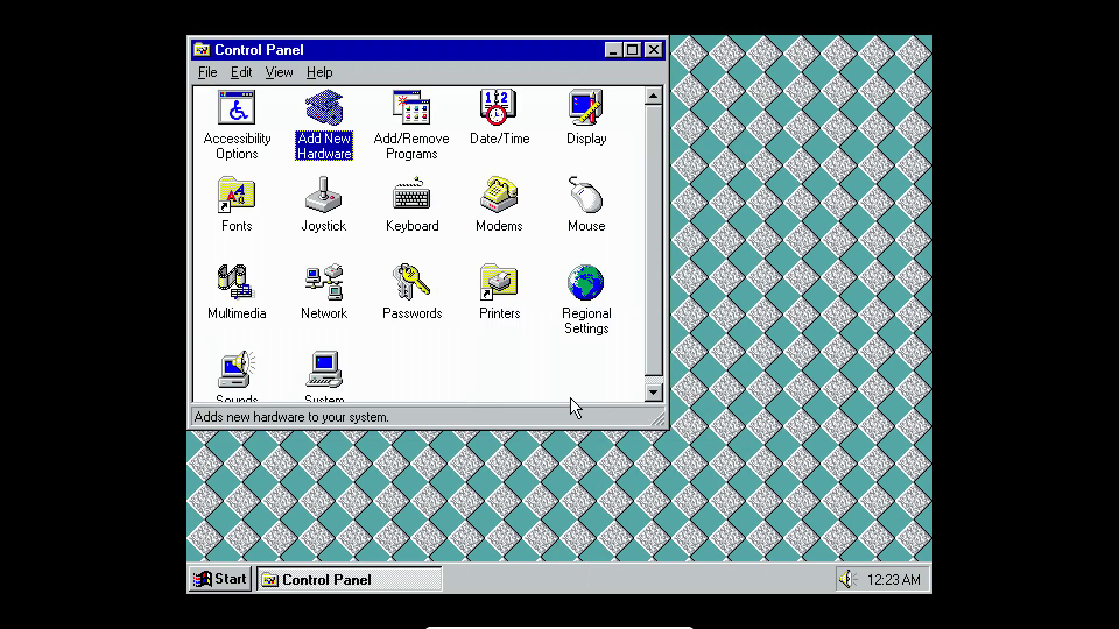
left_click(654, 50)
Open the desktop's display settings and change the adapter type to VBE Miniport - Standard Graphics Adapter (VGA).
right_click(661, 56)
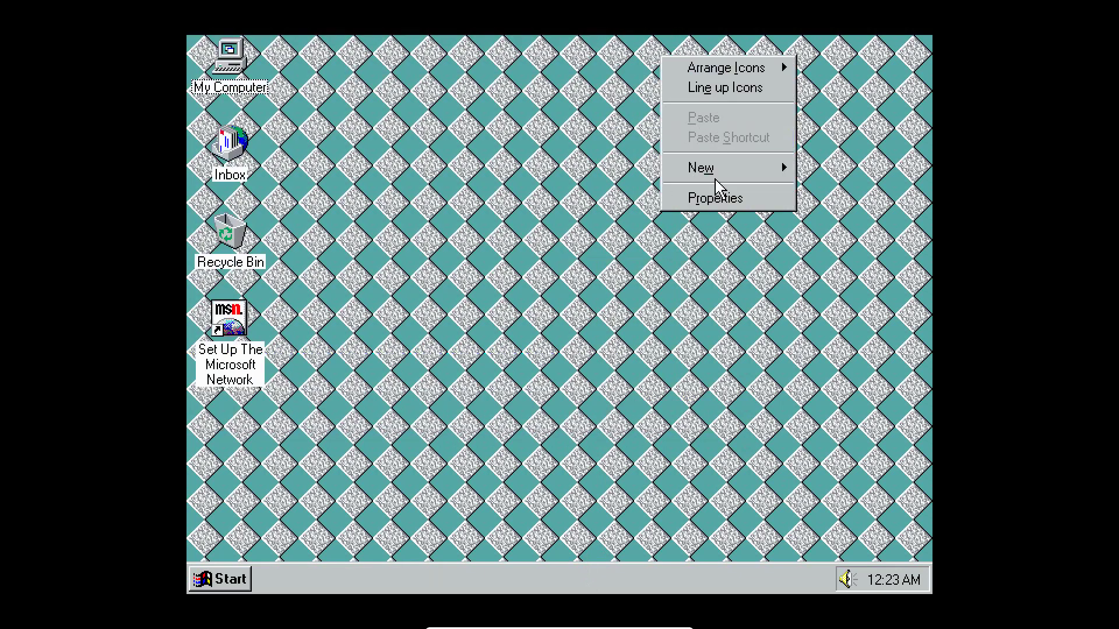
left_click(714, 198)
left_click(533, 87)
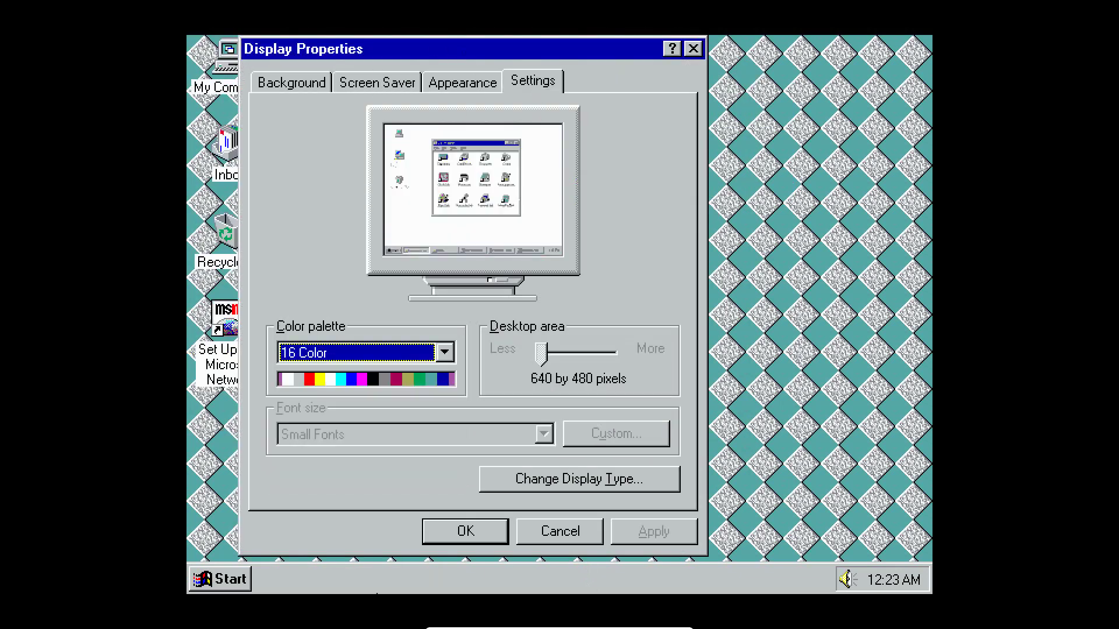
left_click(445, 352)
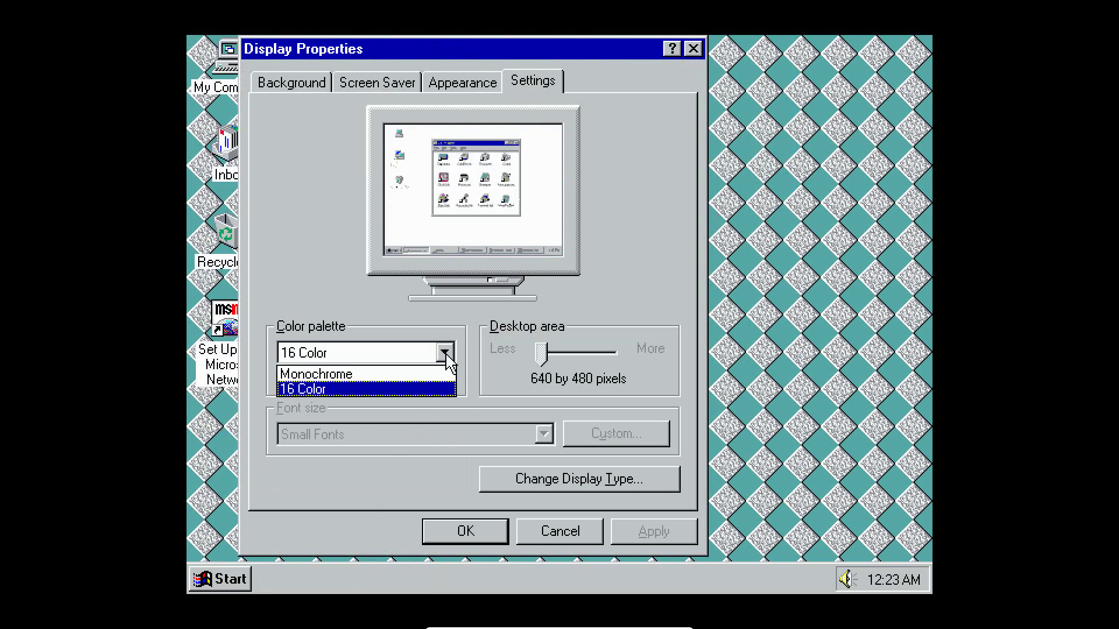
left_click(451, 389)
left_click(638, 481)
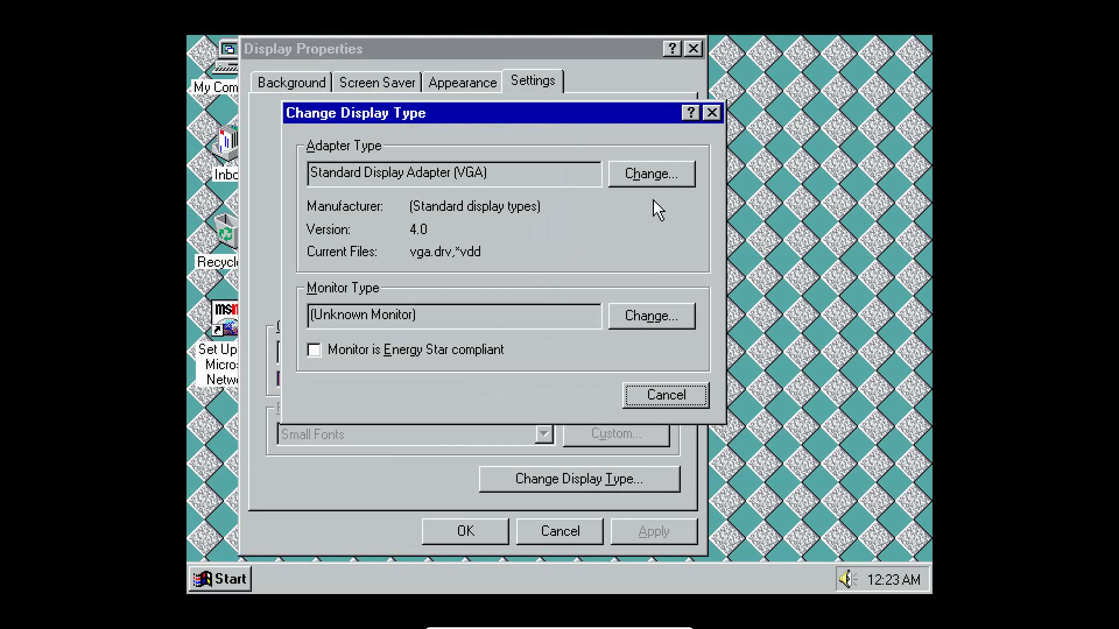
left_click(644, 175)
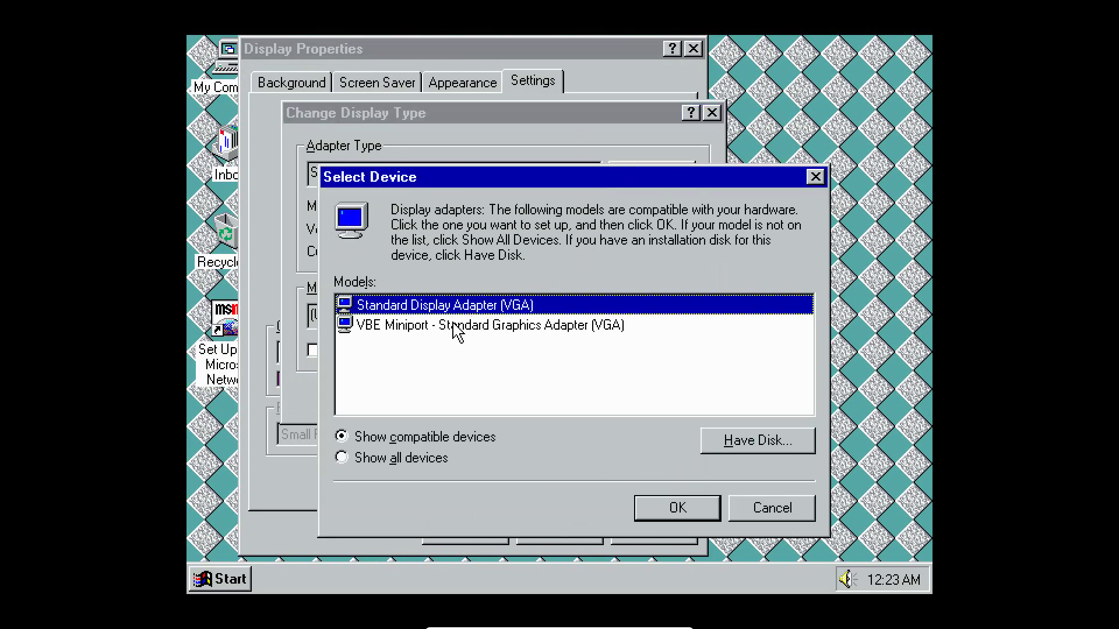
left_click(457, 329)
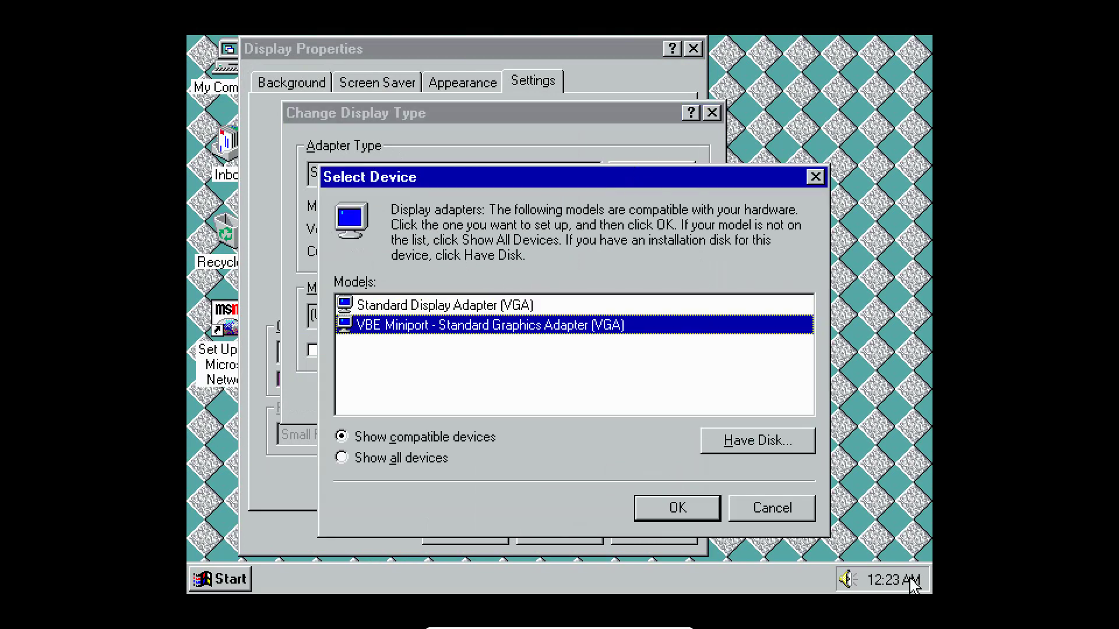
left_click(686, 508)
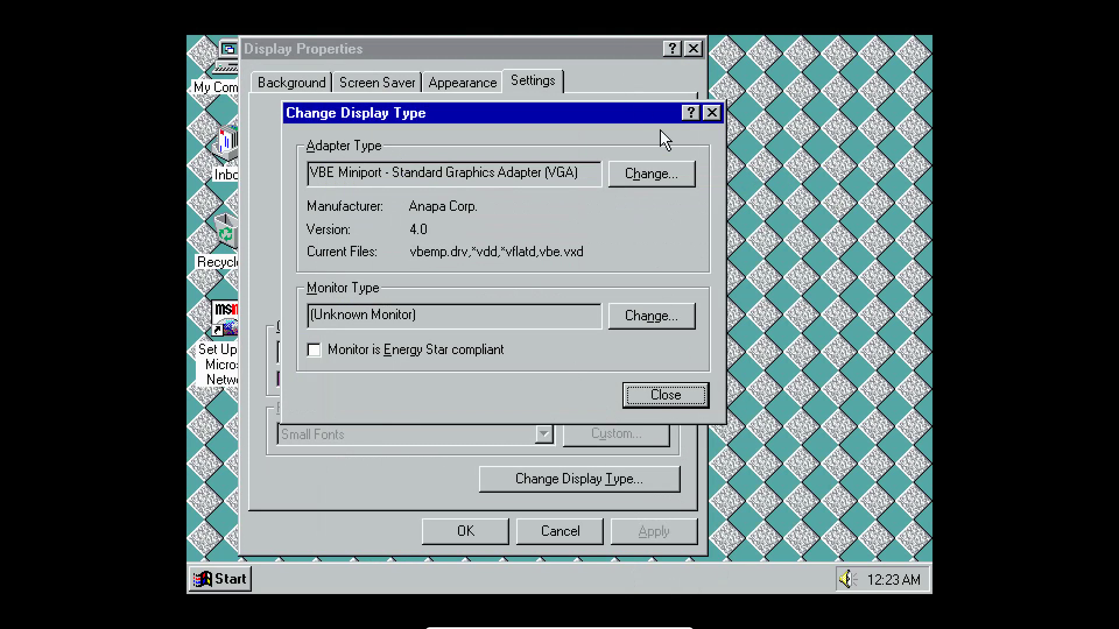
Reselect VBE Miniport - Standard Graphics Adapter (VGA), close Change Display Type and shut down the crashed Rundll32 program.
left_click(666, 169)
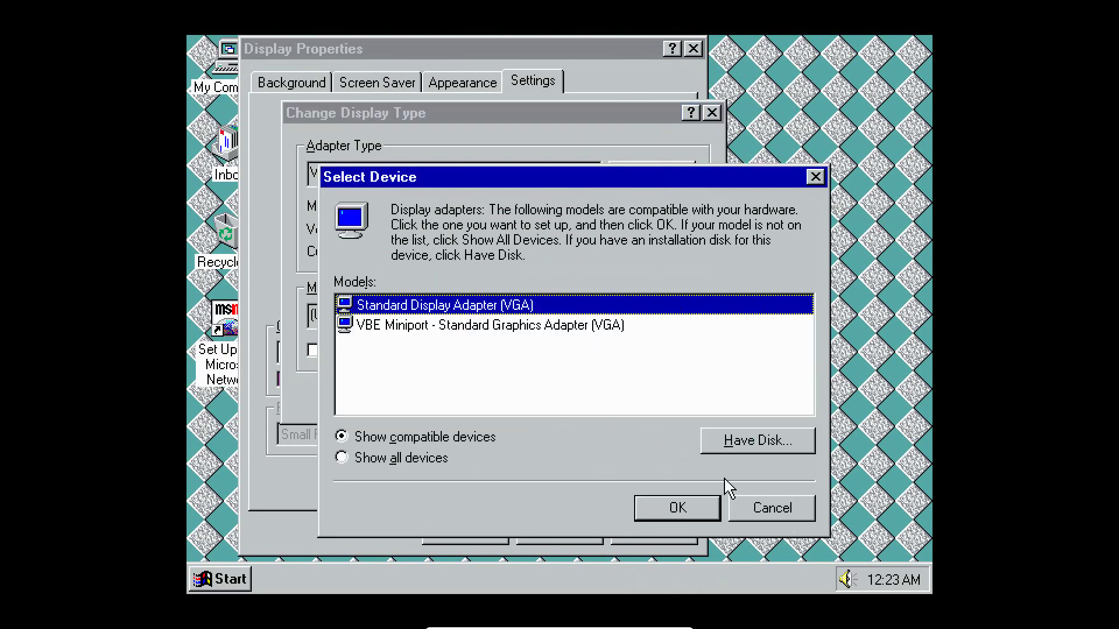
left_click(593, 324)
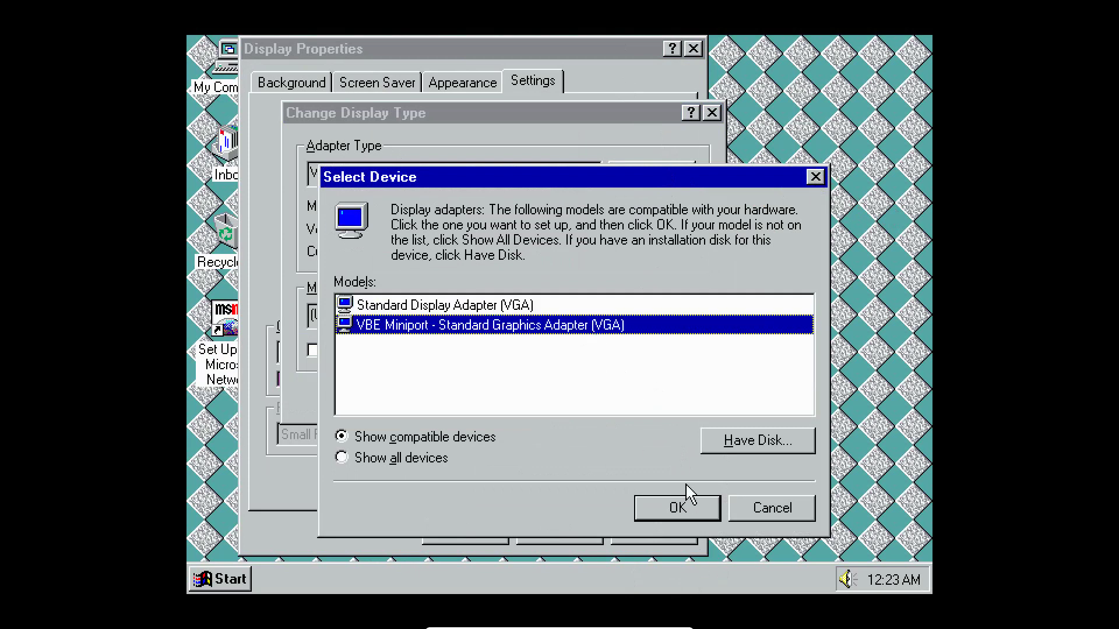
left_click(678, 508)
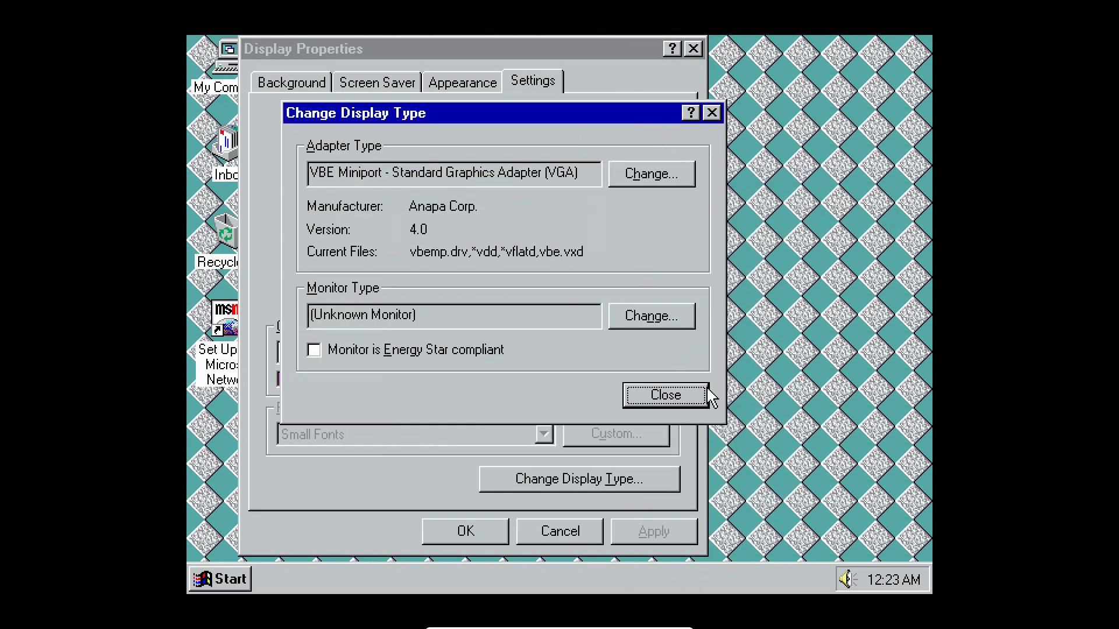
left_click(688, 395)
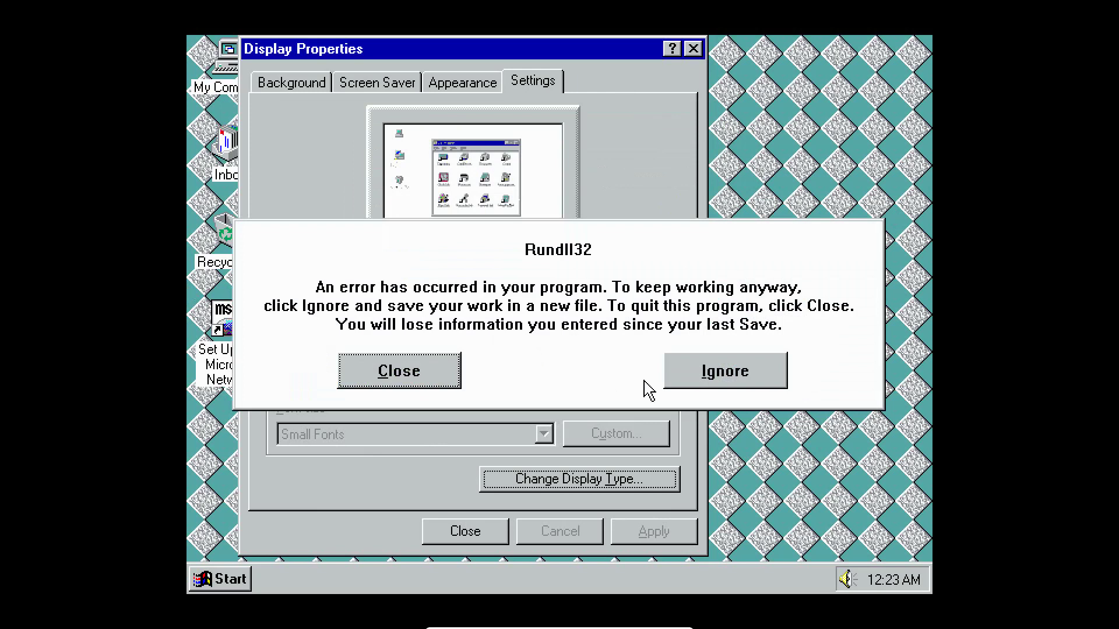
left_click(402, 375)
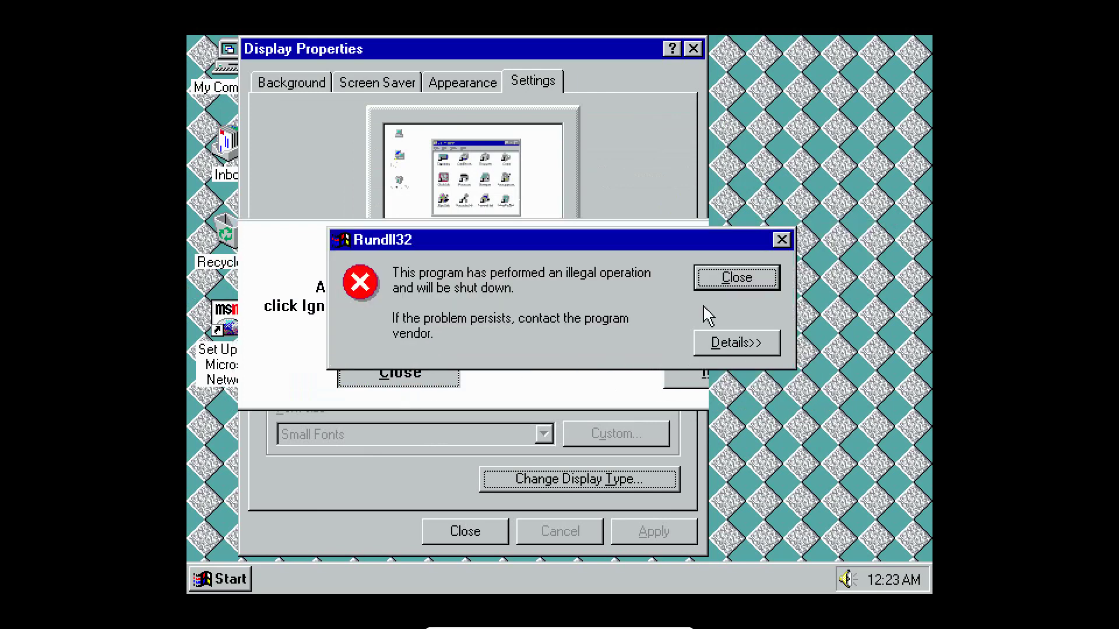
left_click(737, 277)
Reopen the desktop's display settings, set the color palette to True Color (32 bit), apply it and restart the computer.
right_click(505, 282)
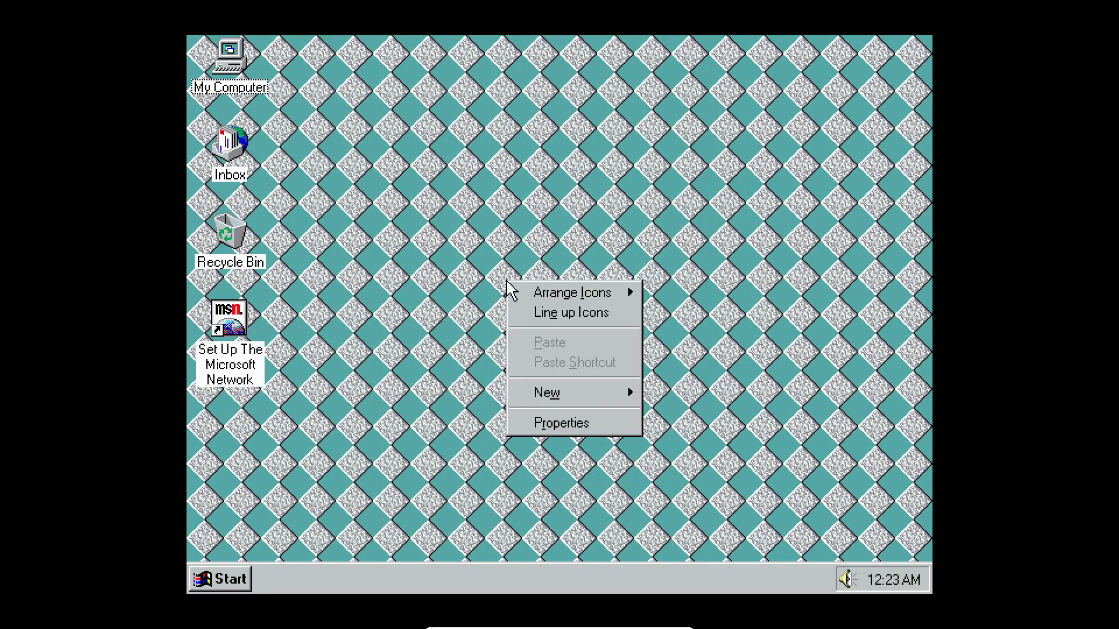
left_click(561, 423)
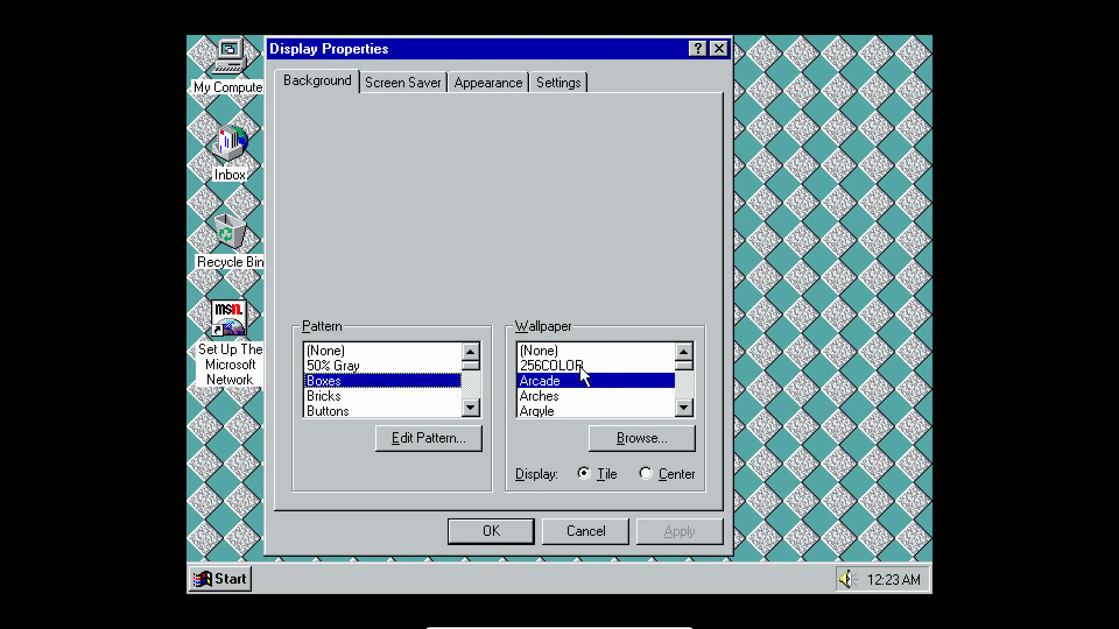
left_click(575, 82)
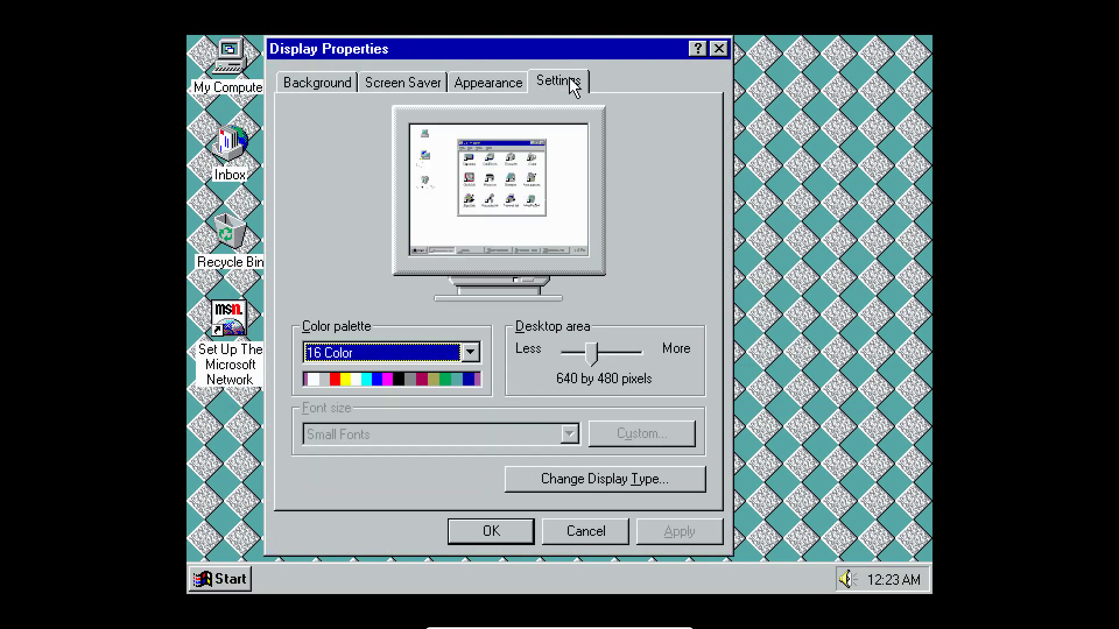
left_click(360, 365)
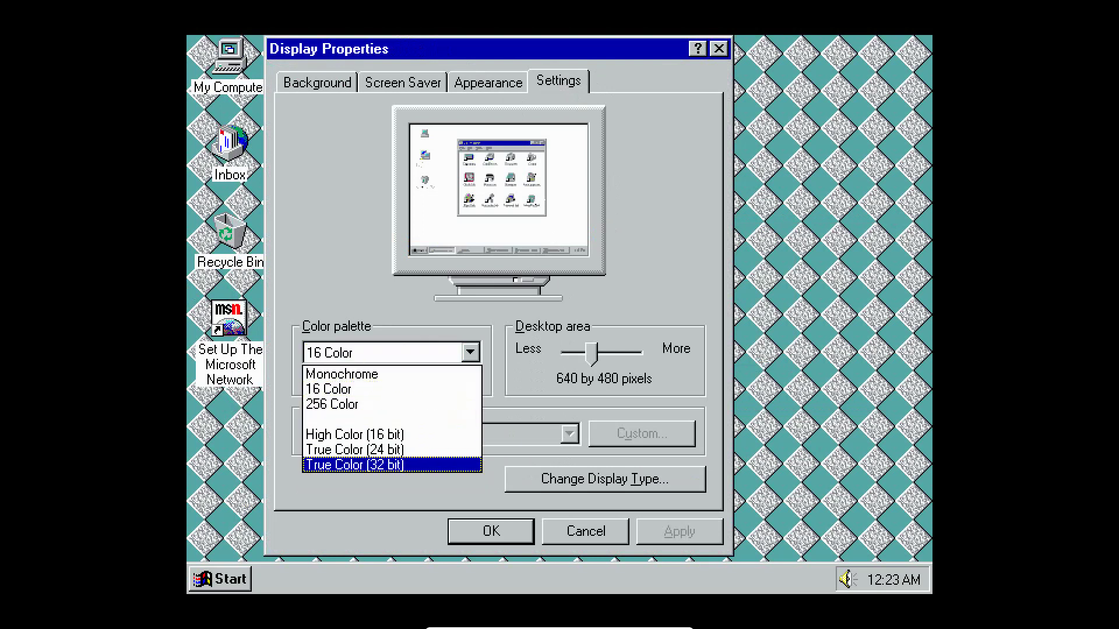
left_click(367, 464)
left_click(678, 532)
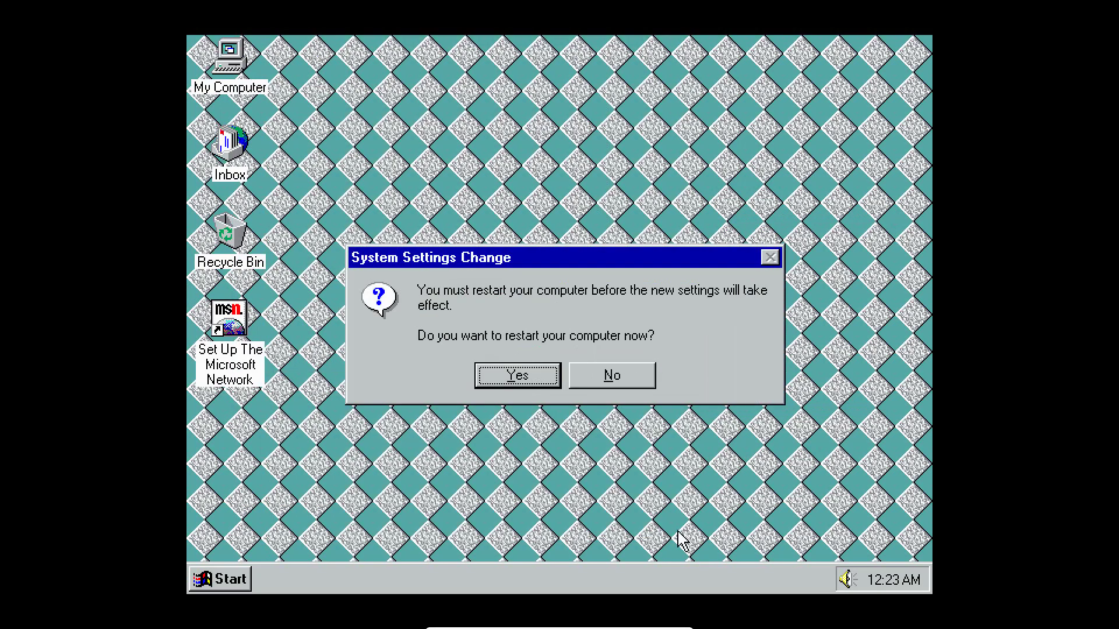
left_click(501, 375)
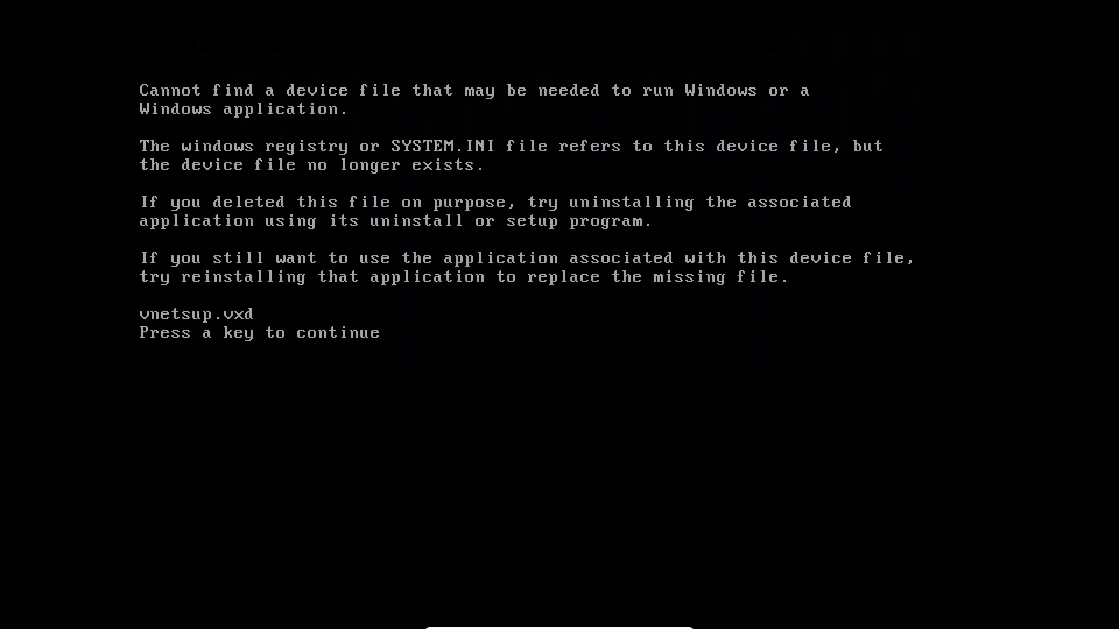
Continue past the missing device file messages during startup and switch the virtual machine from full screen to a window.
key("Return")
key("Return")
key("Return")
key("Return")
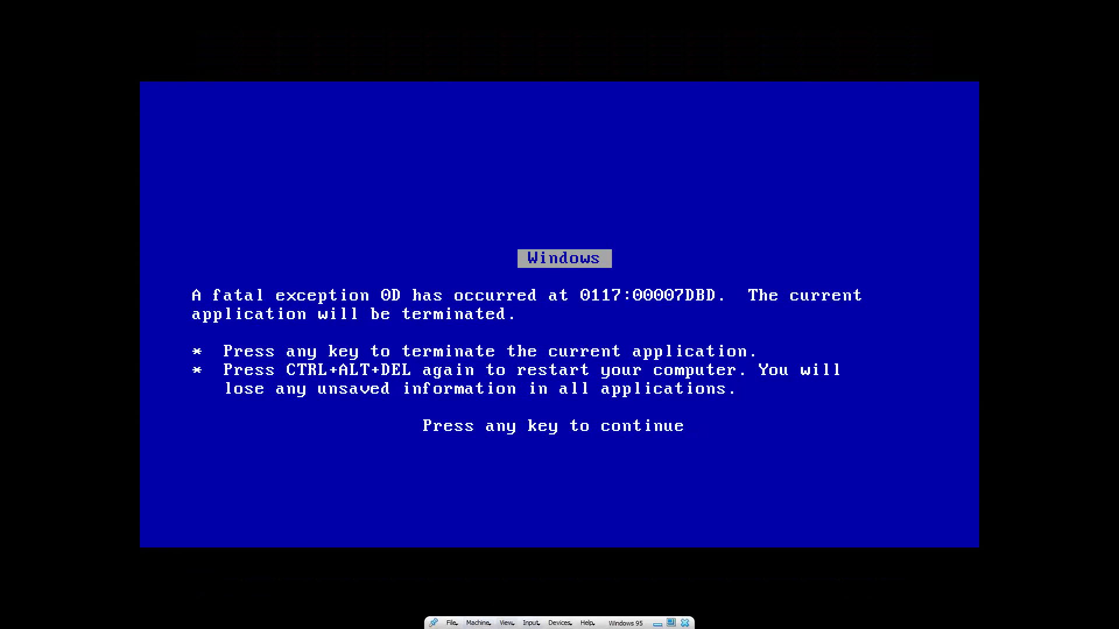
left_click(506, 622)
left_click(542, 530)
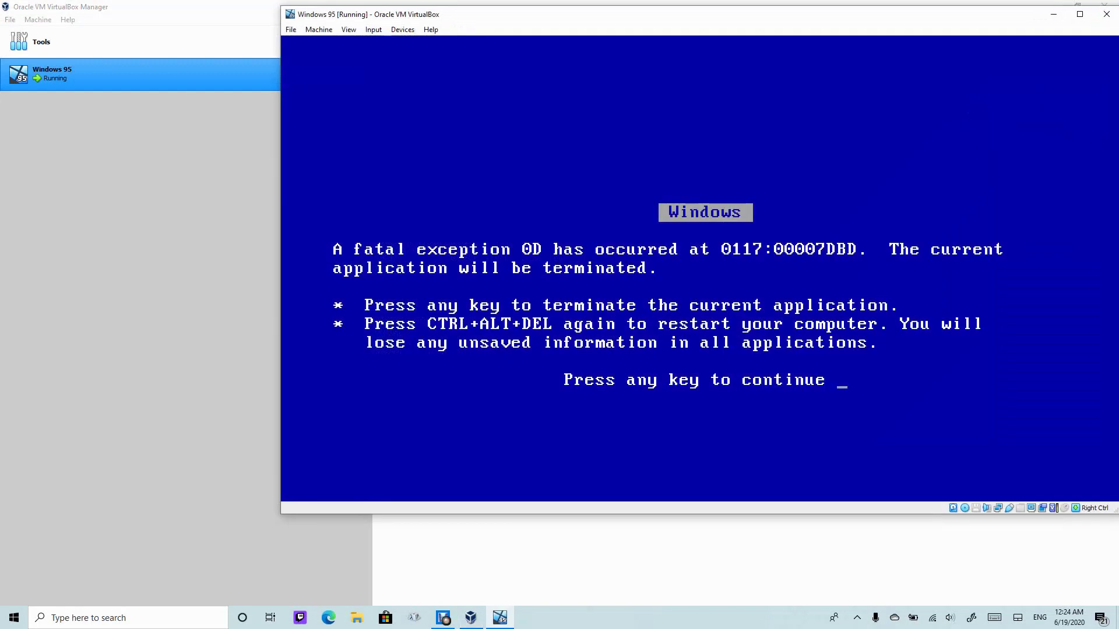
Power off the crashed Windows 95 virtual machine, start it again and switch it to full screen.
left_click(1106, 14)
key("Return")
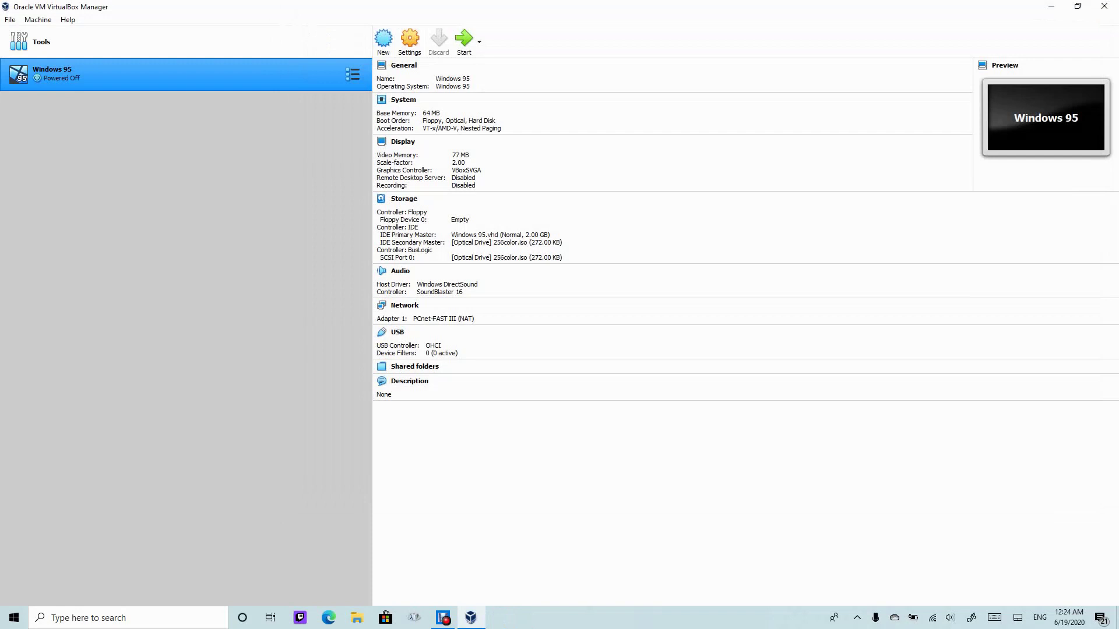
left_click(463, 39)
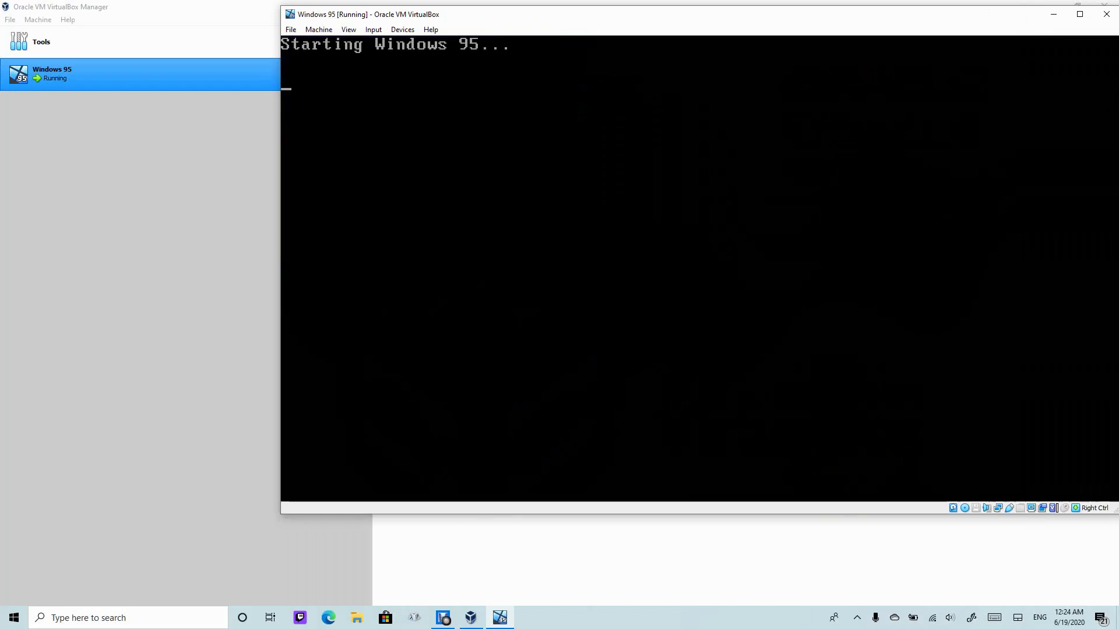
left_click(349, 29)
left_click(384, 43)
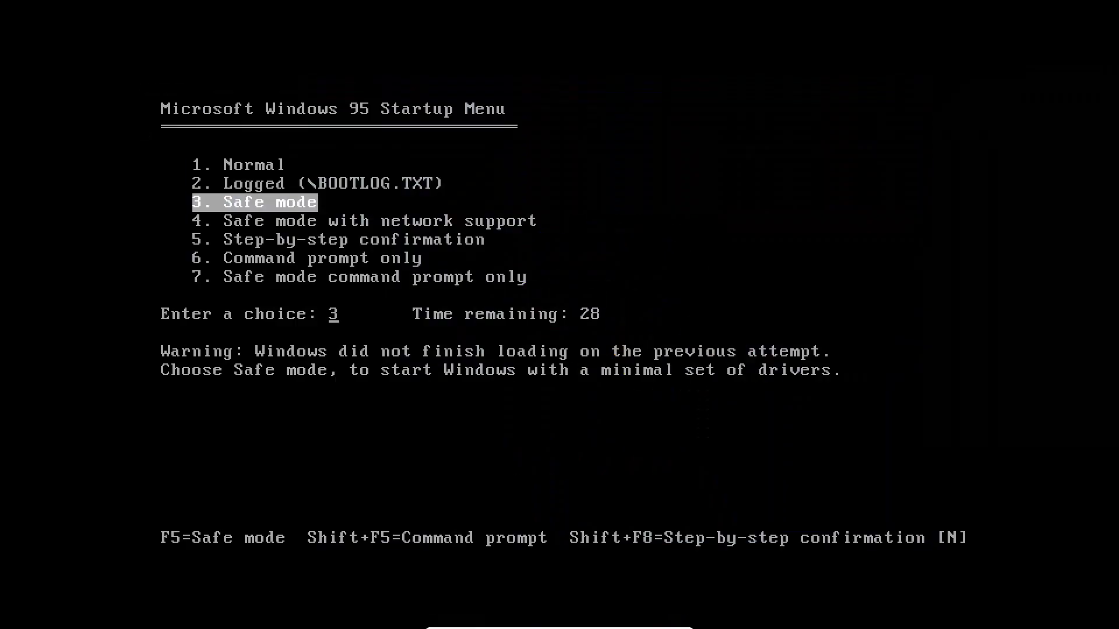
Choose the Normal startup option for Windows 95 and continue past the missing device file messages.
key("Down")
key("Up")
key("Up")
key("Up")
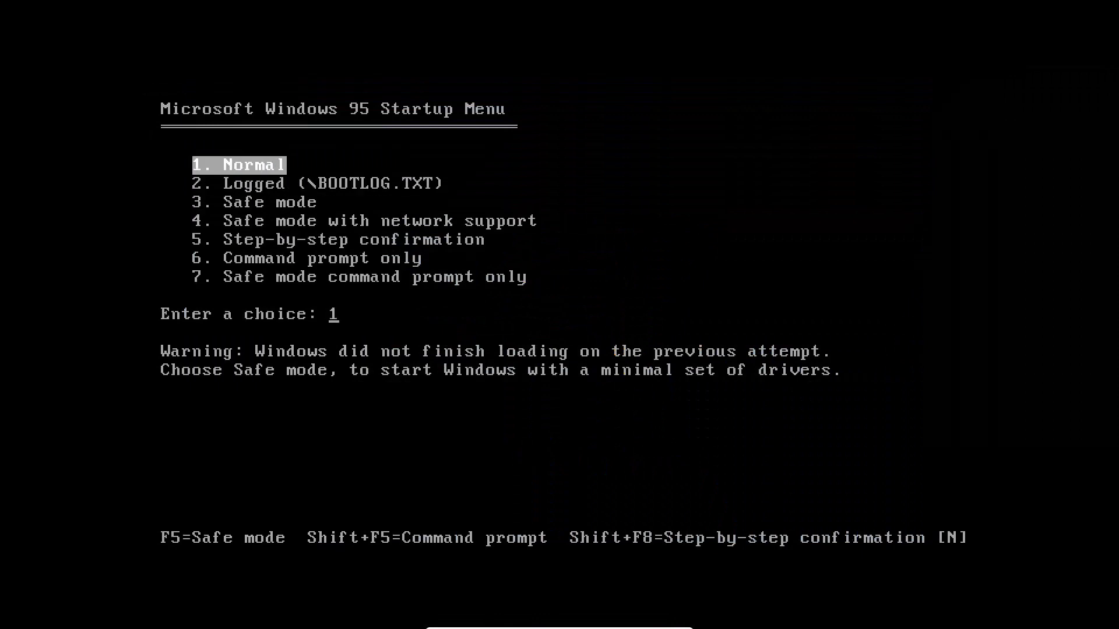
key("Return")
key("Return")
key("Return")
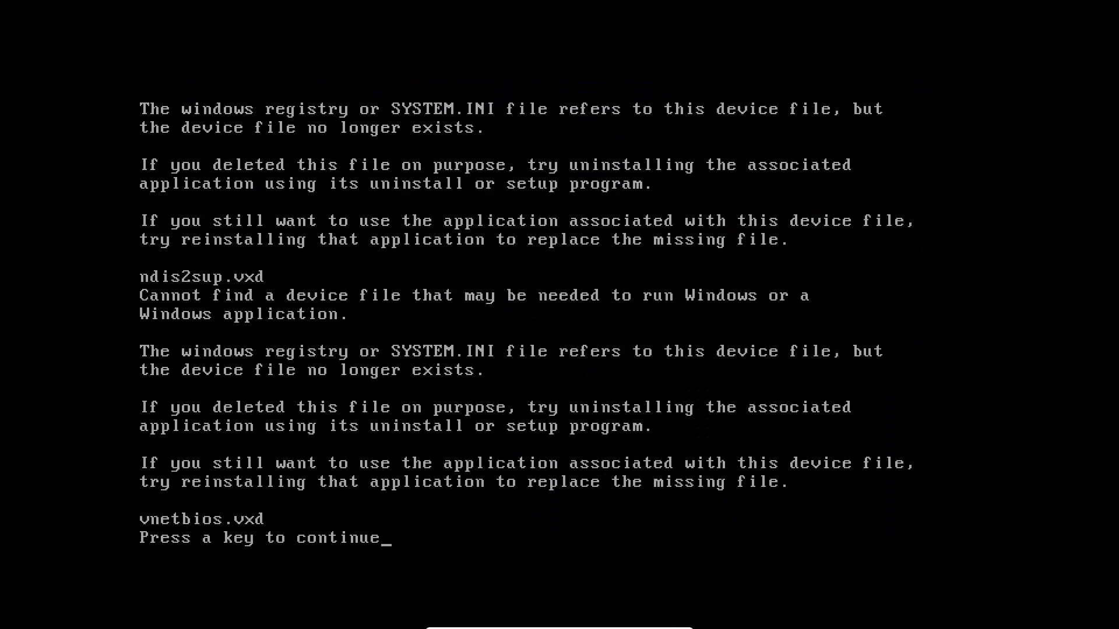
key("Return")
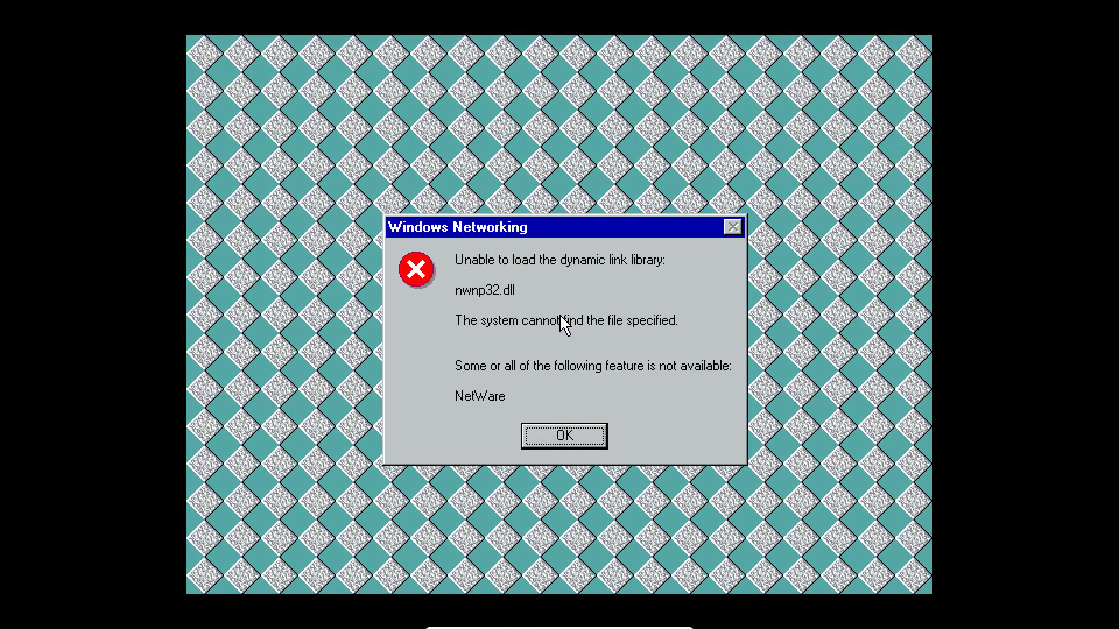
Dismiss the NetWare, Microsoft Network and display settings error messages.
left_click(578, 446)
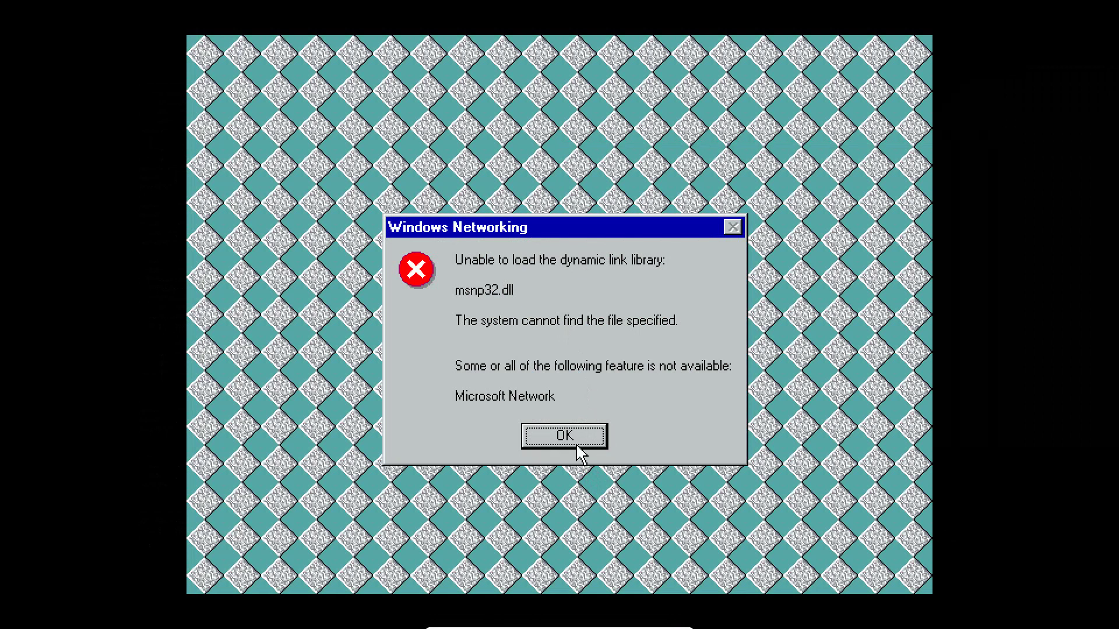
left_click(577, 446)
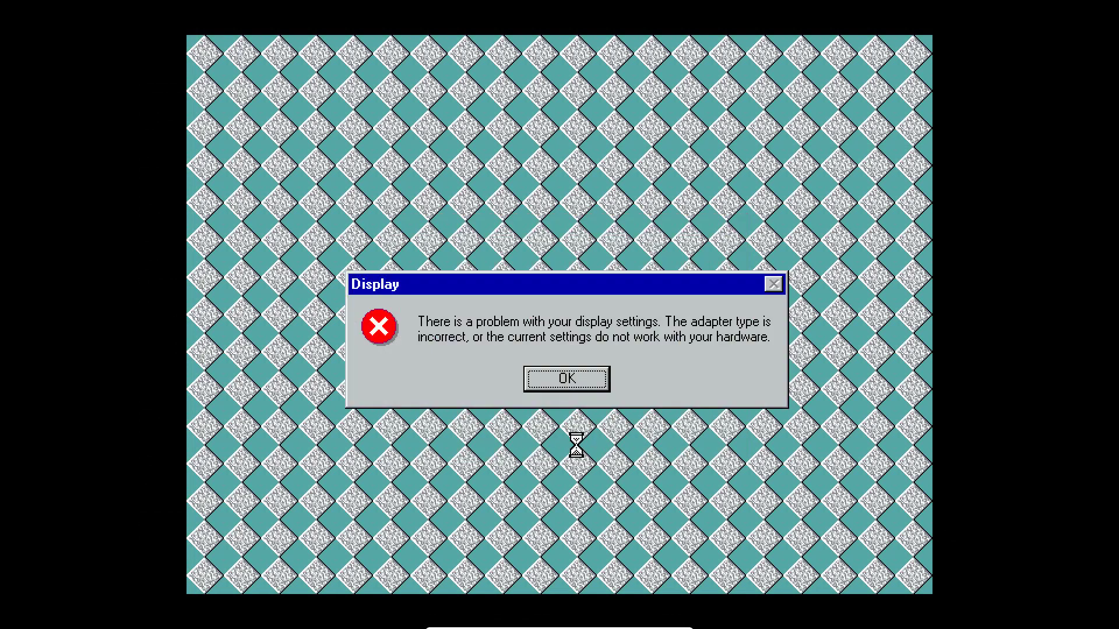
left_click(581, 379)
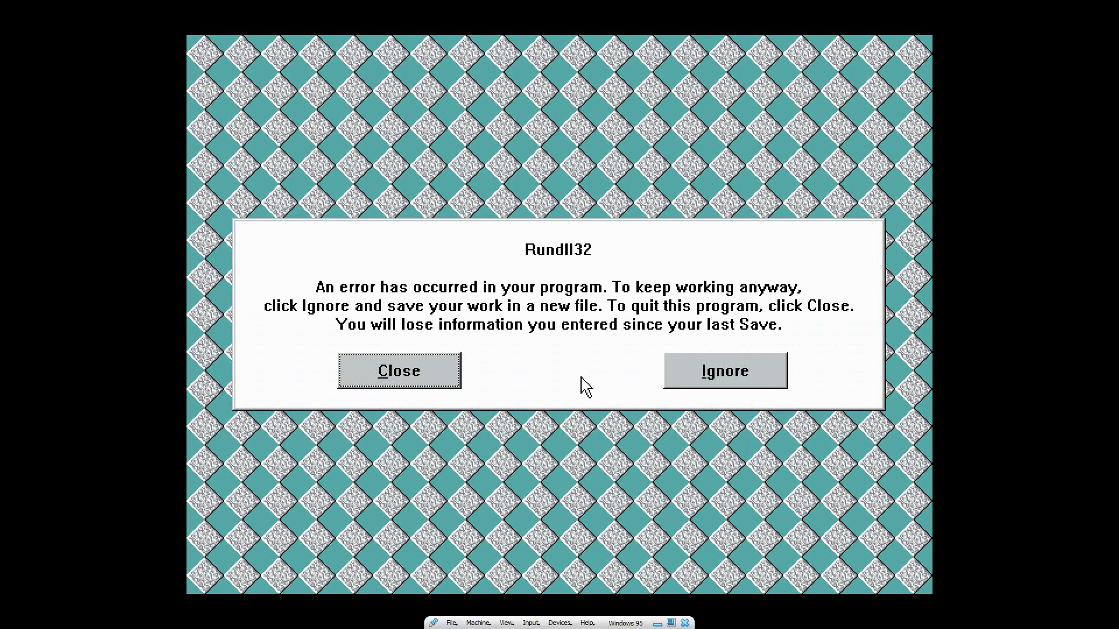
Leave full-screen mode and power off the Windows 95 virtual machine.
left_click(506, 623)
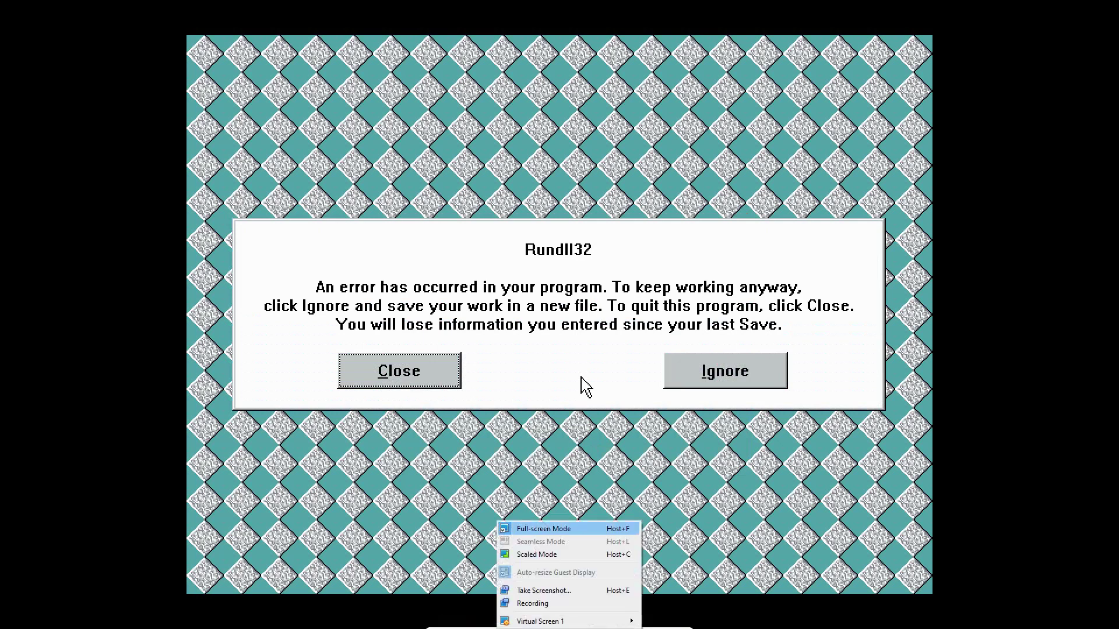
left_click(539, 528)
key("Control_R+q")
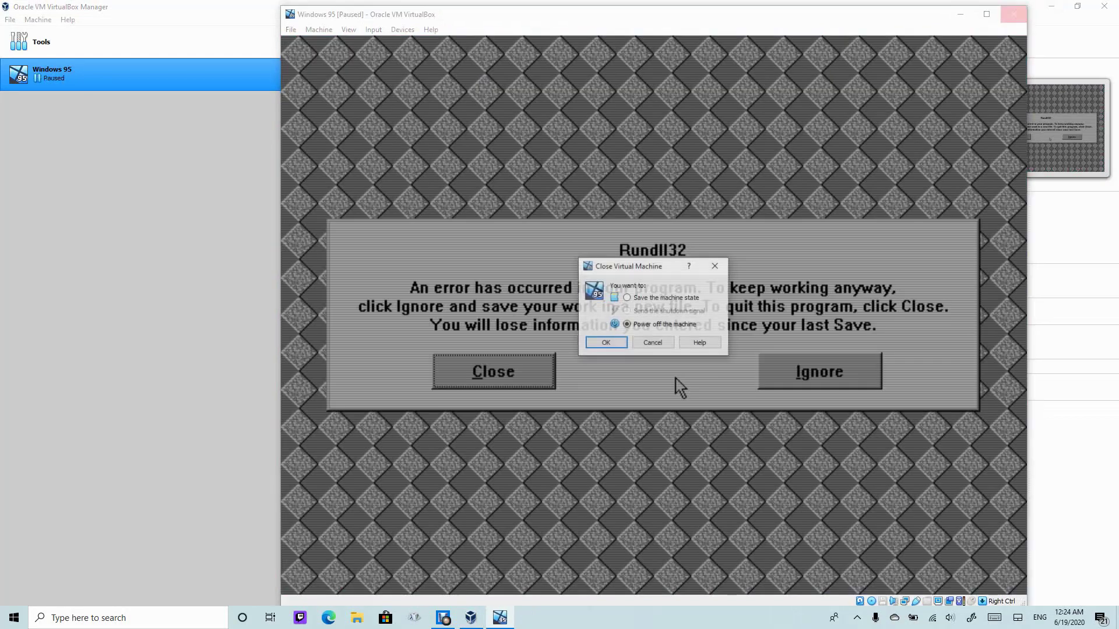
key("Return")
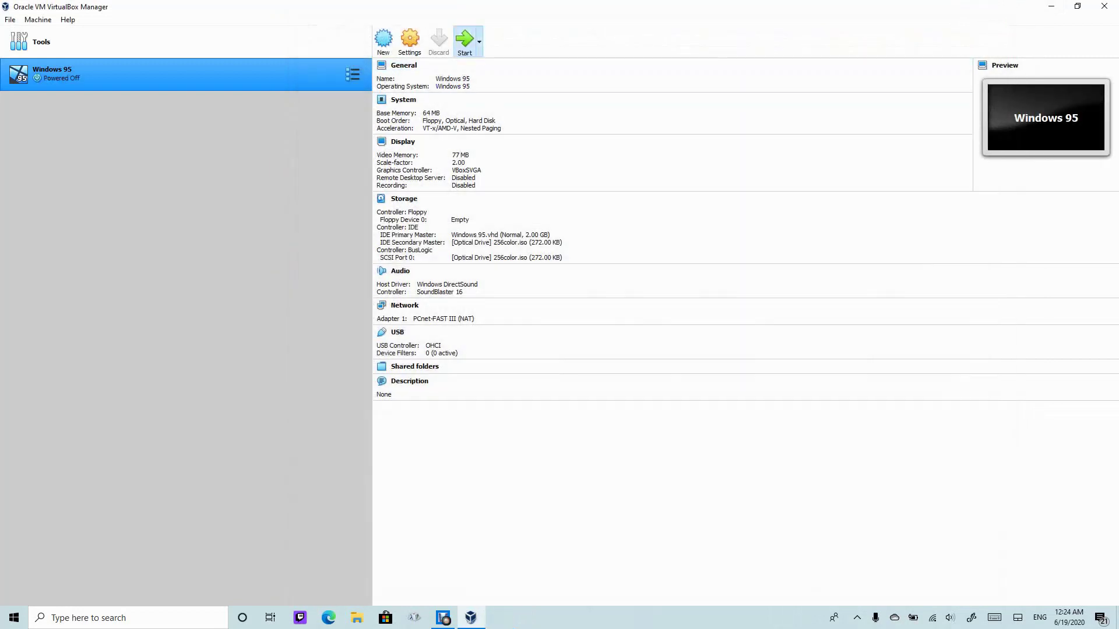
Start the Windows 95 virtual machine, minimize the screen recorder window and show the machine in full screen.
left_click(465, 40)
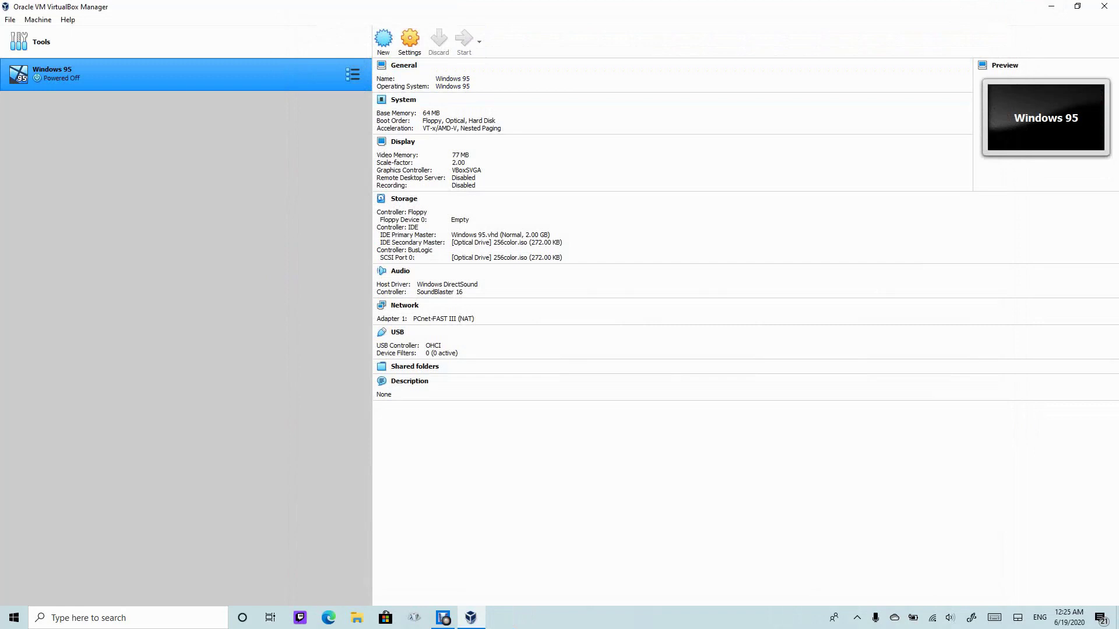
key("alt+Tab")
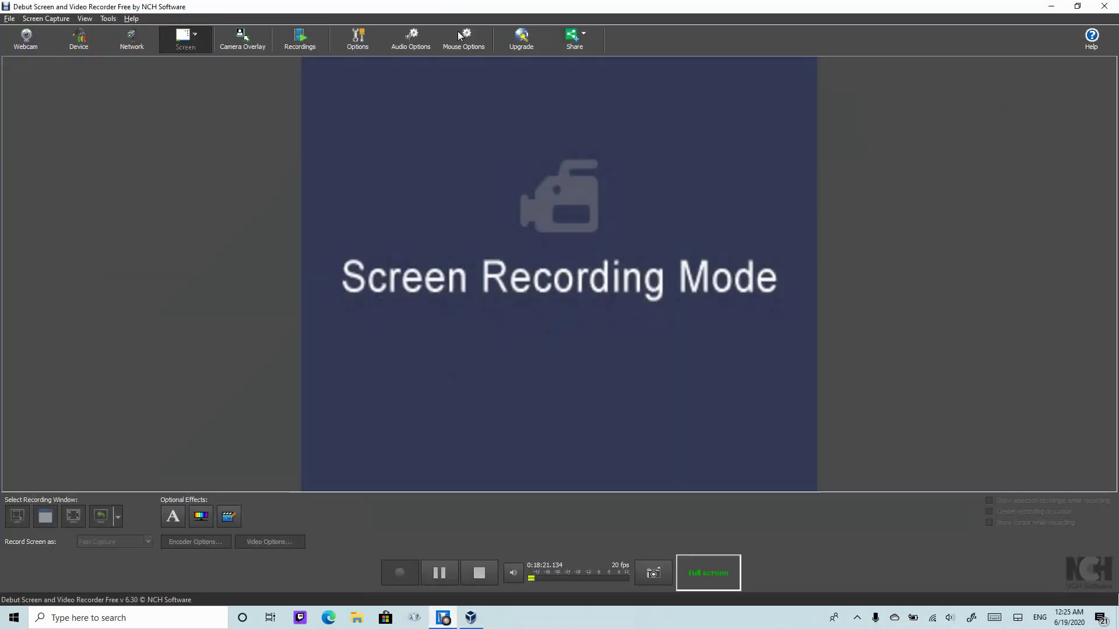
left_click(1051, 6)
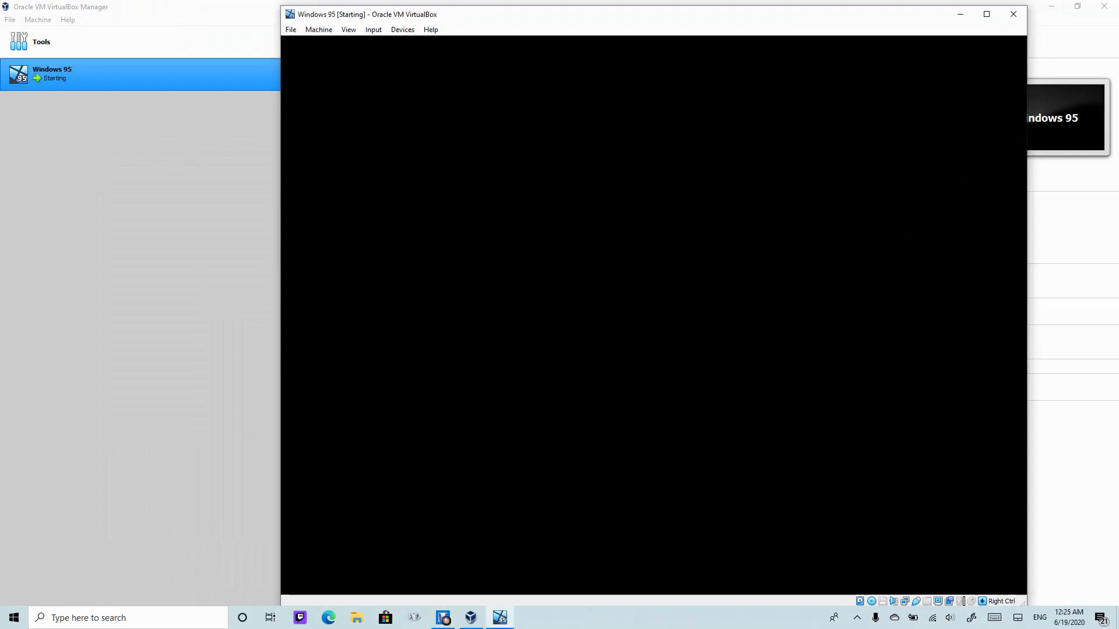
left_click(348, 29)
left_click(373, 42)
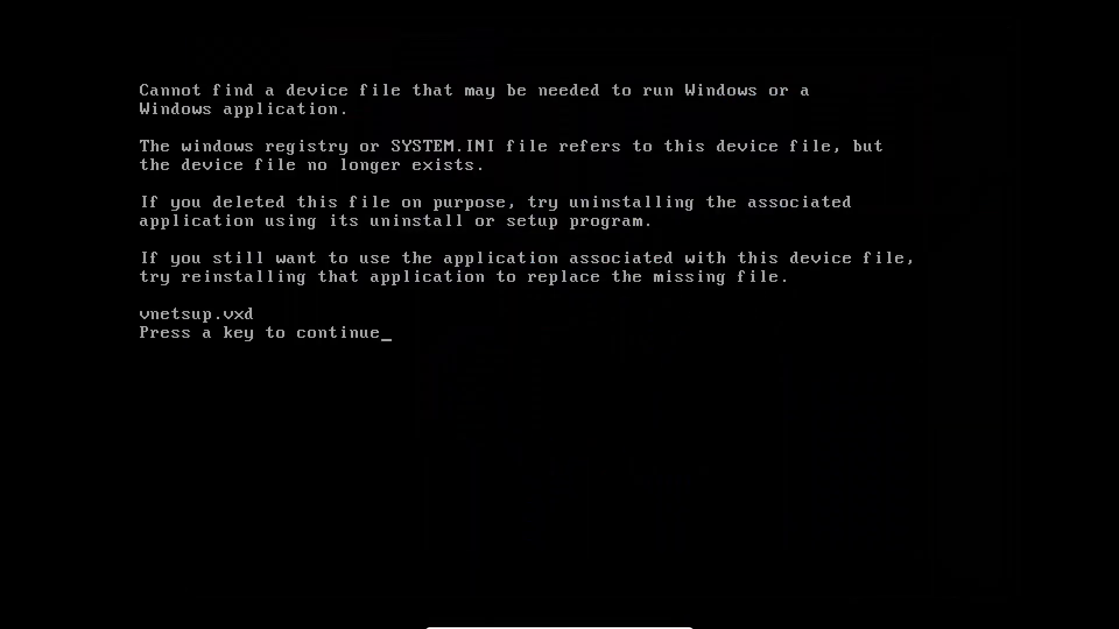
Continue past the missing device file messages, dismiss the networking errors and close the Welcome window.
key("Return")
key("Return")
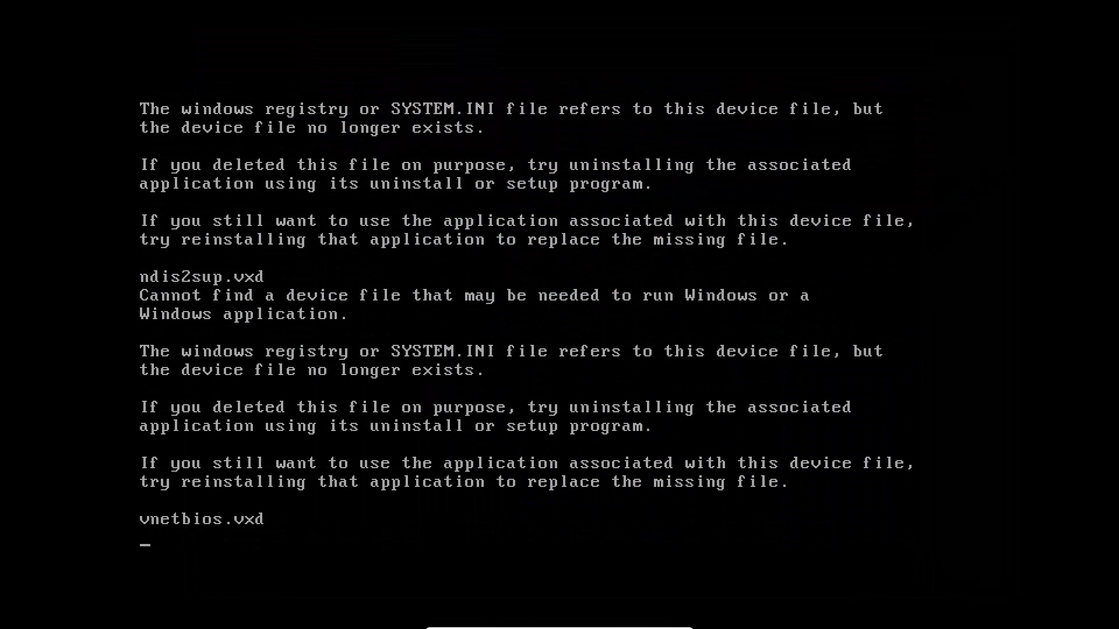
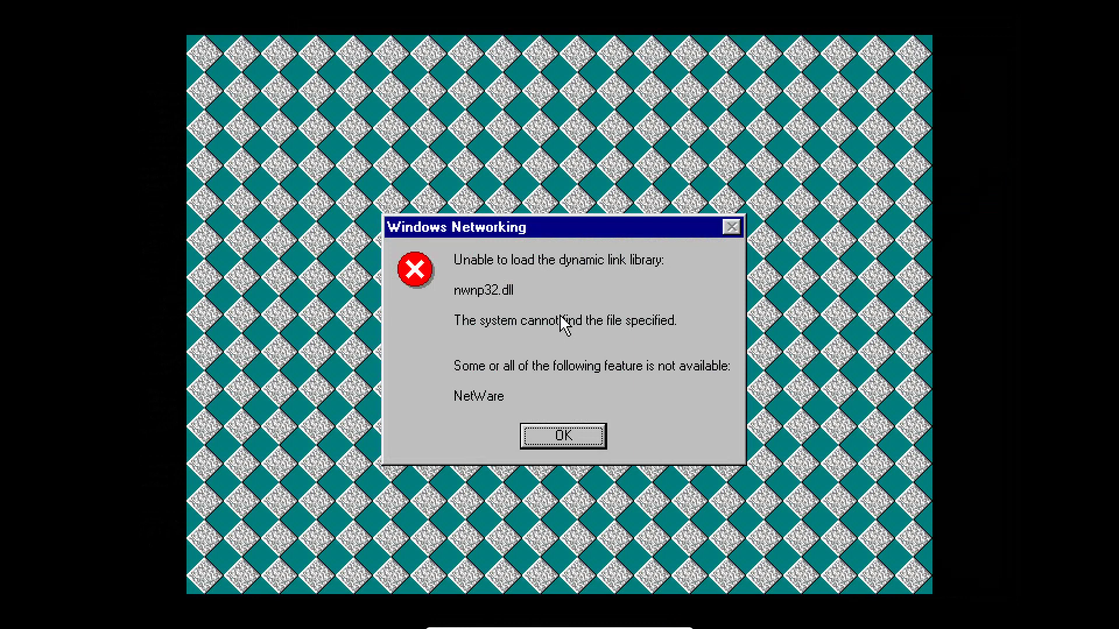
left_click(541, 442)
left_click(542, 442)
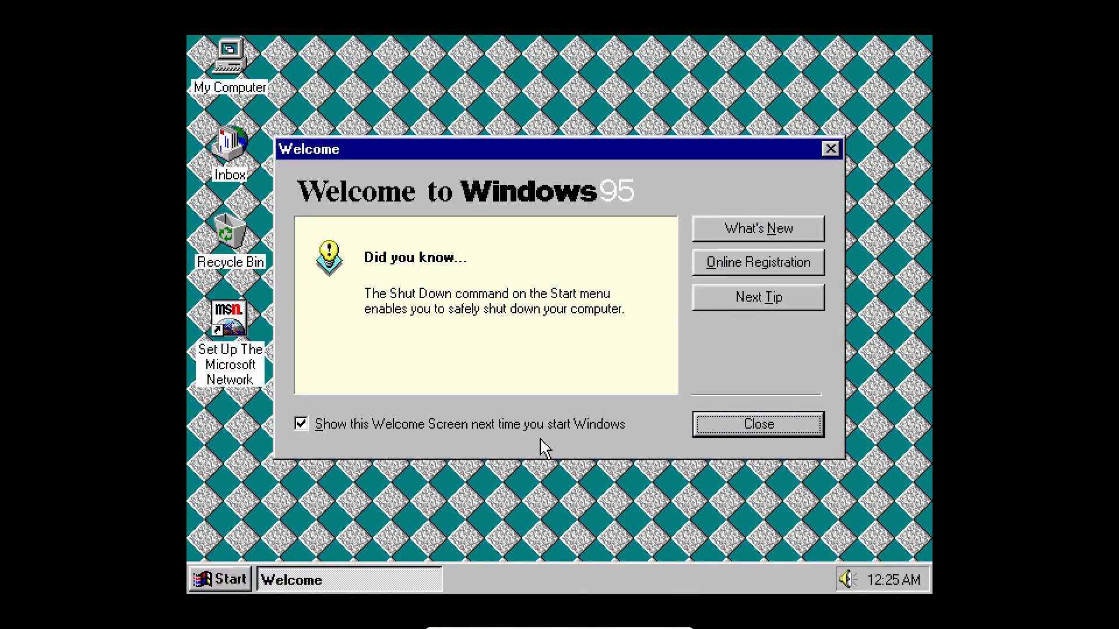
left_click(830, 149)
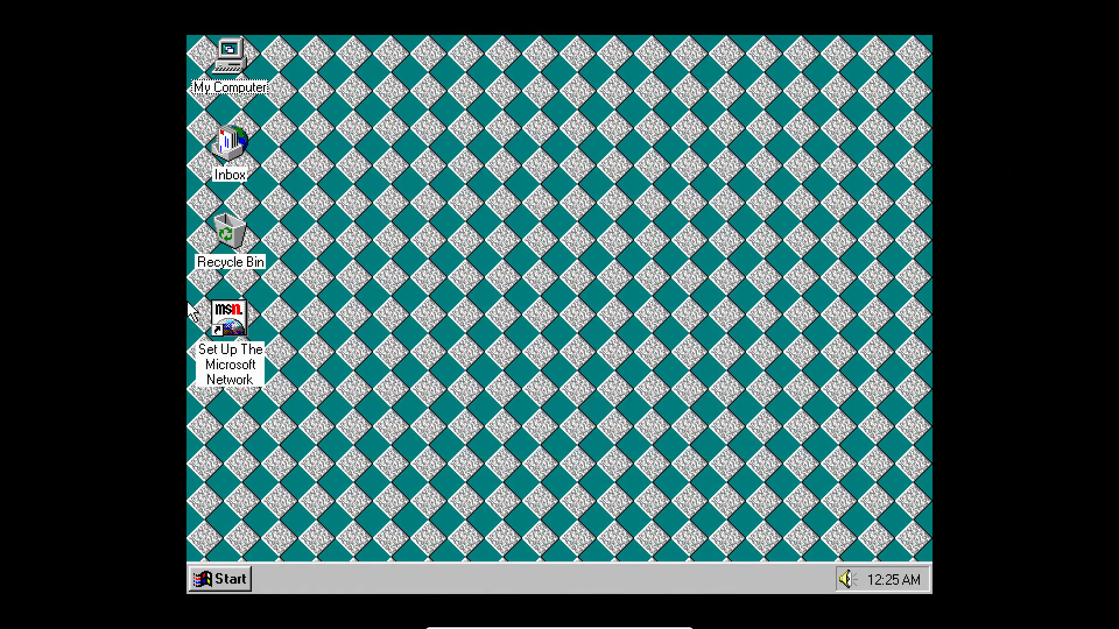
Check the color palette in the desktop's display settings, and close Display Properties.
right_click(300, 266)
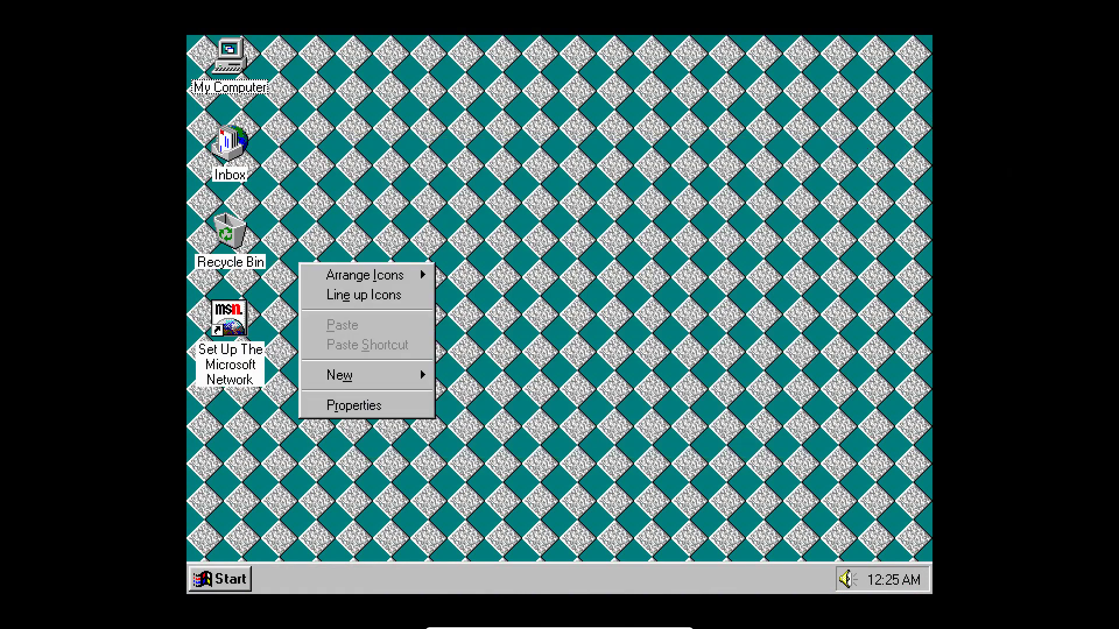
left_click(357, 402)
left_click(528, 85)
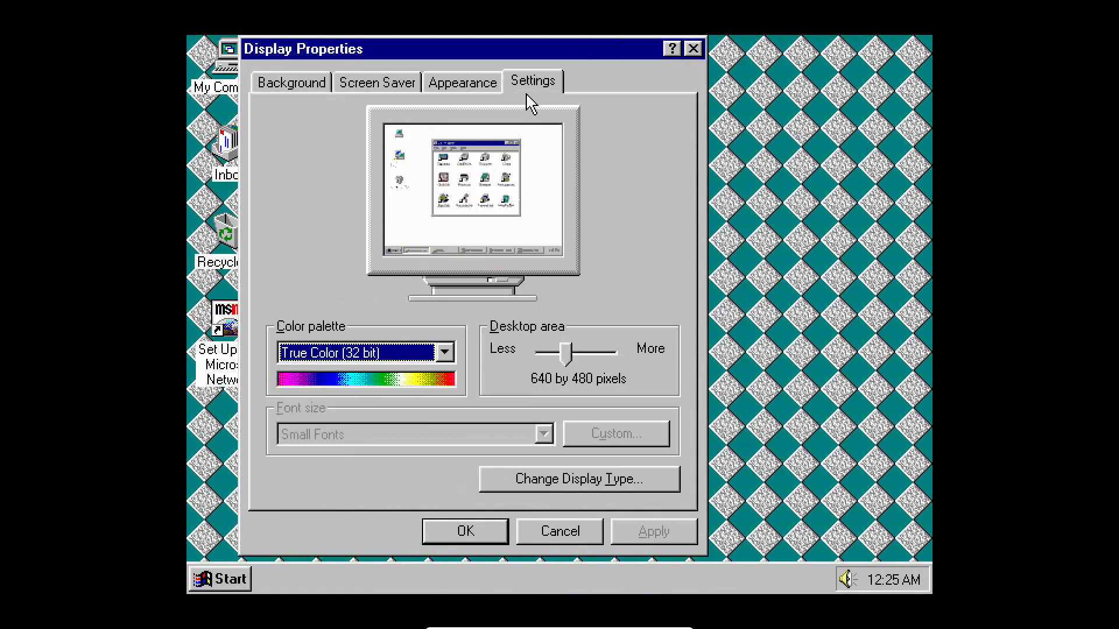
left_click(693, 50)
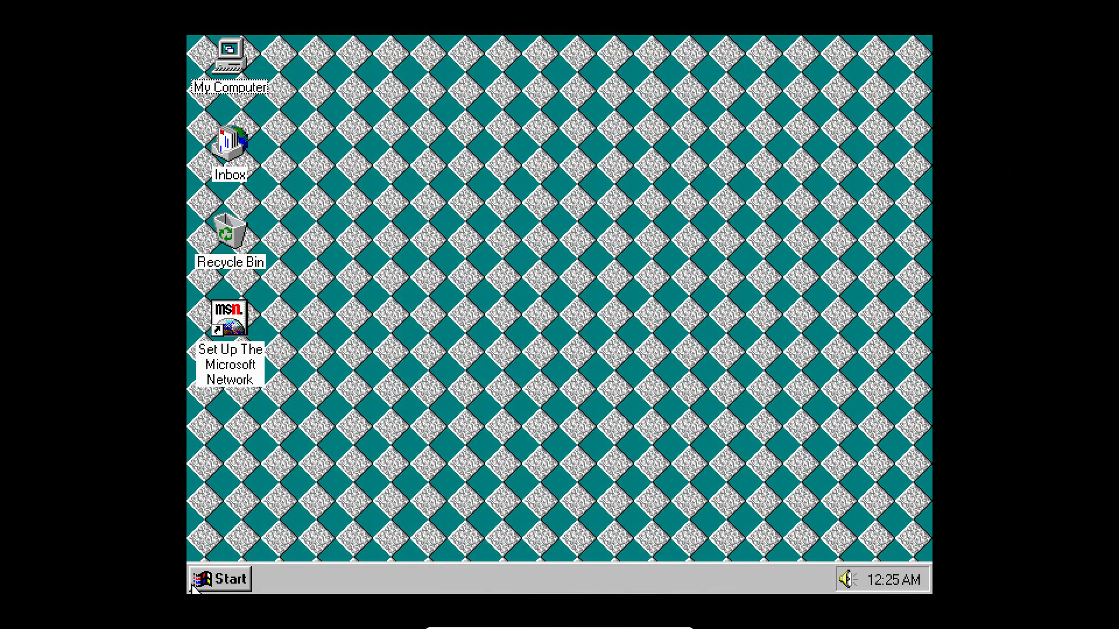
Open Sounds from Control Panel and preview the sound assigned to the Asterisk event.
left_click(208, 579)
mouse_move(360, 383)
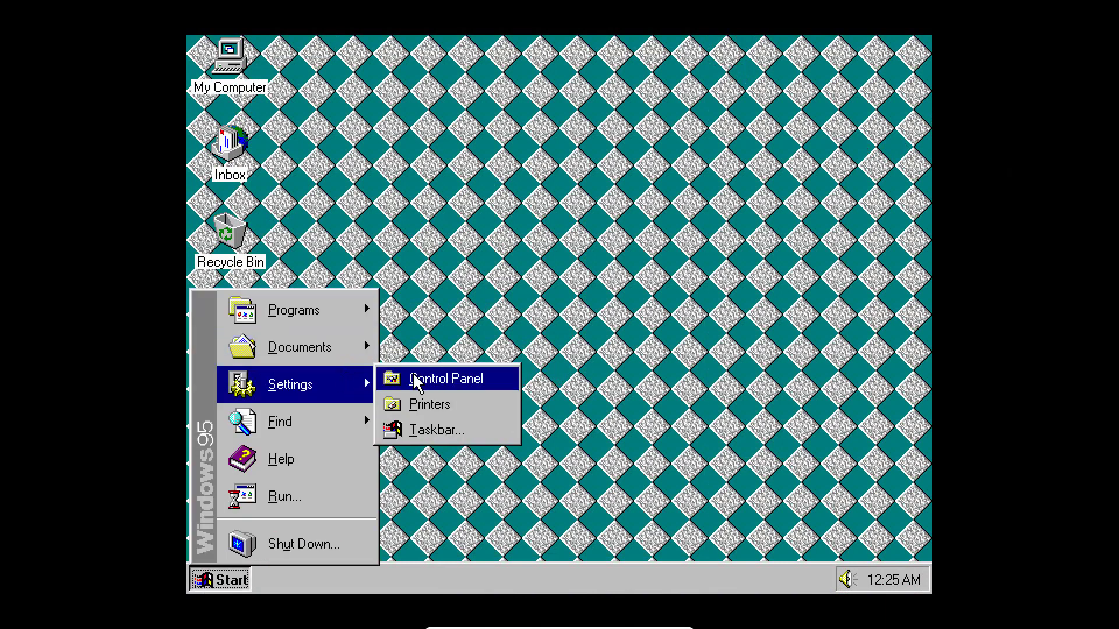
left_click(420, 378)
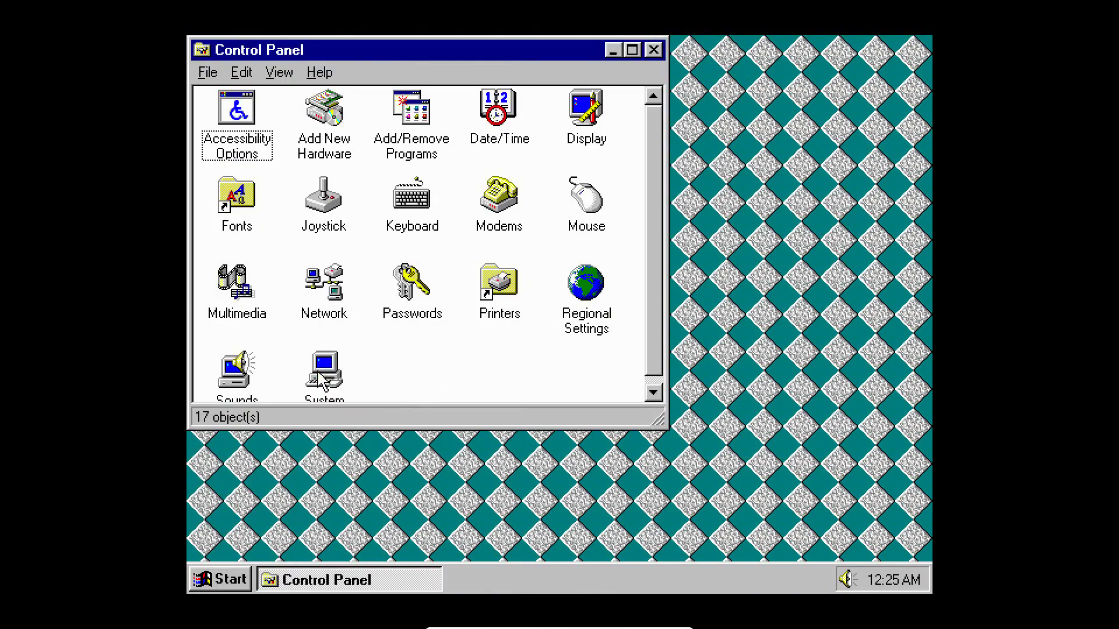
double_click(251, 388)
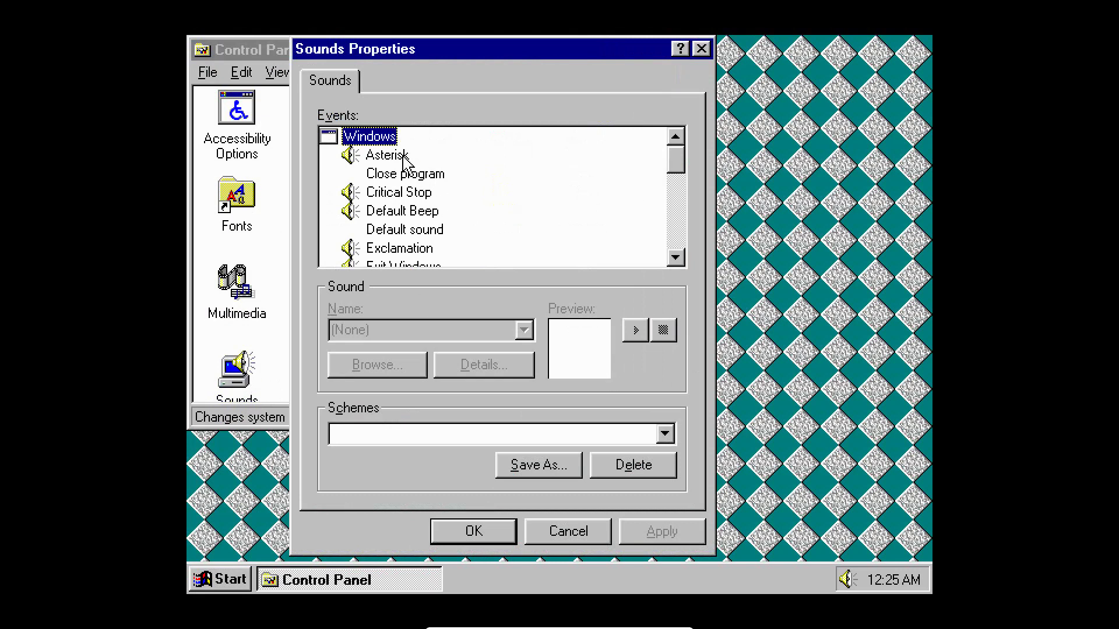
key("Down")
left_click(636, 331)
Assign The Microsoft Sound to the Asterisk event and preview it.
left_click(524, 330)
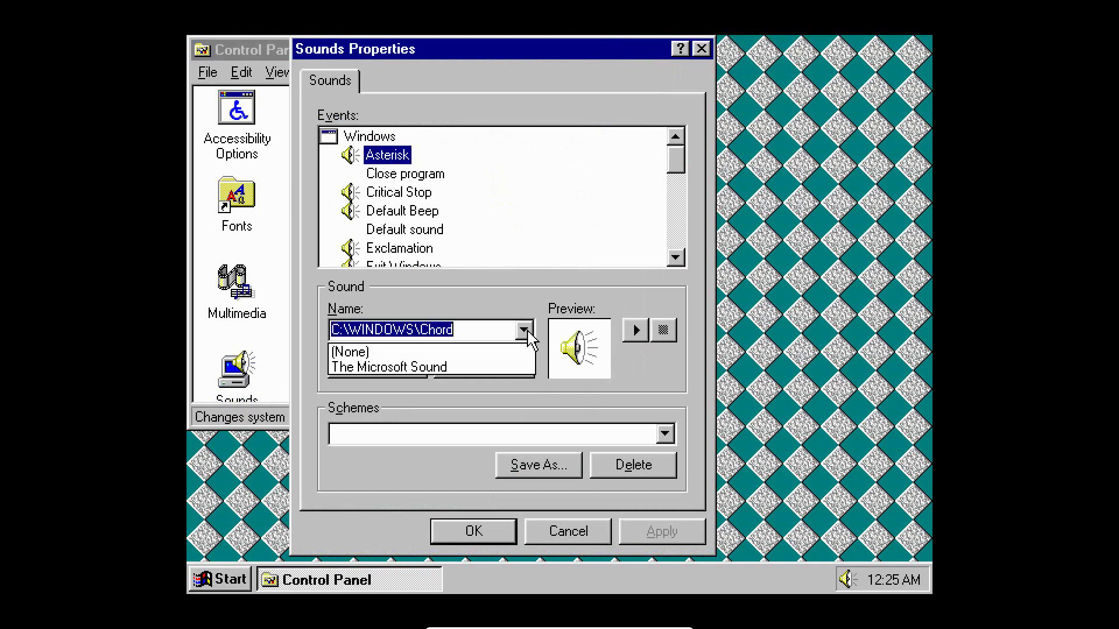
left_click(450, 366)
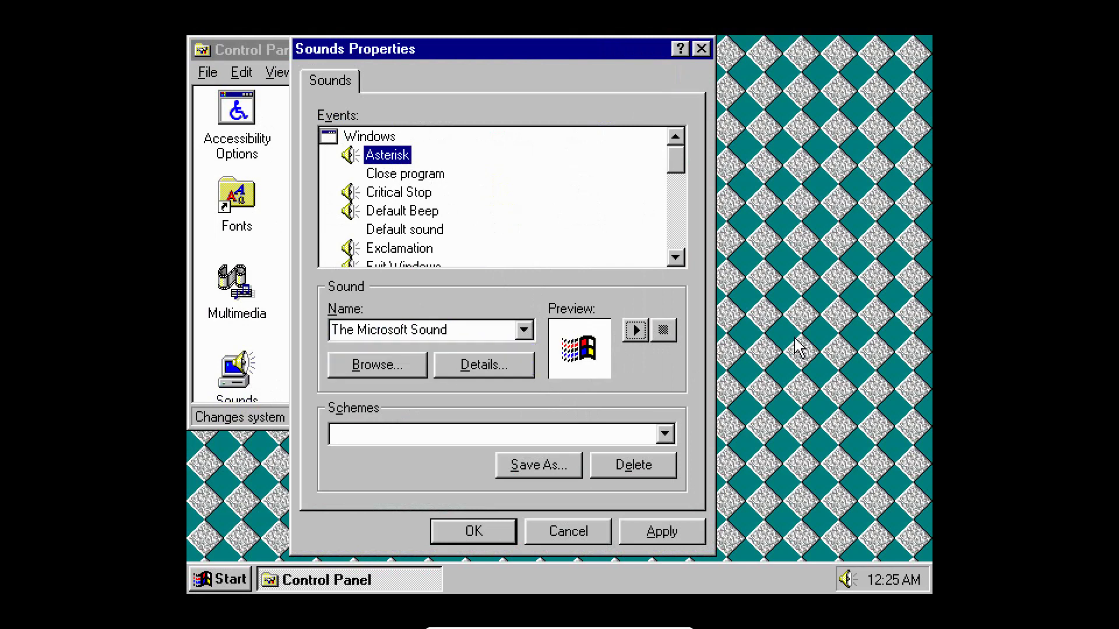
left_click(636, 331)
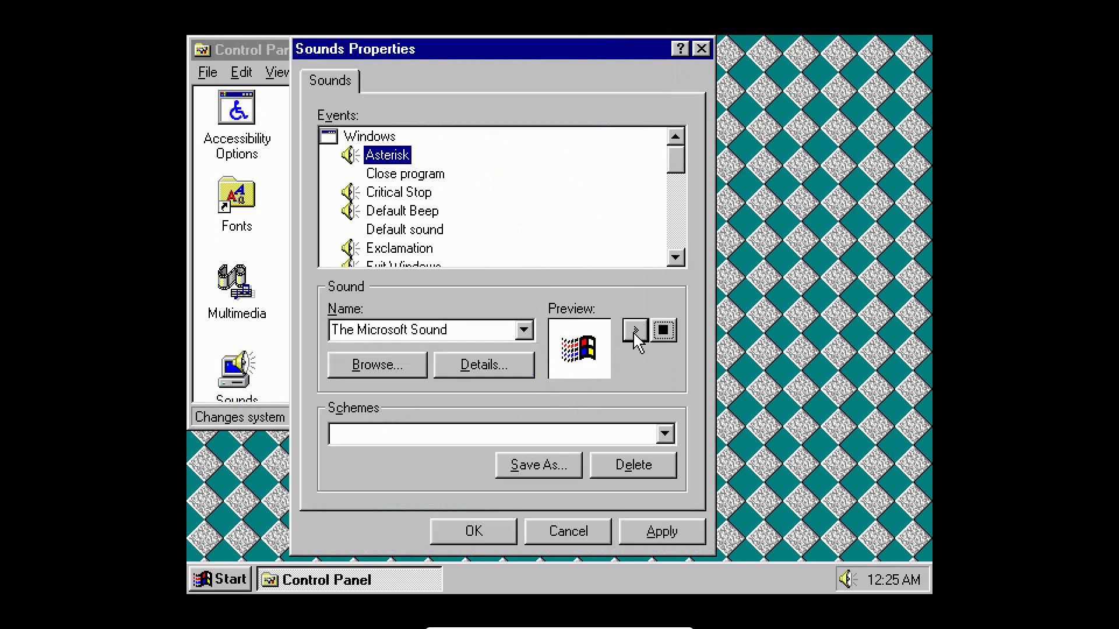
Set the Asterisk event's sound to (None) and check the list of available sounds.
left_click(524, 330)
left_click(432, 354)
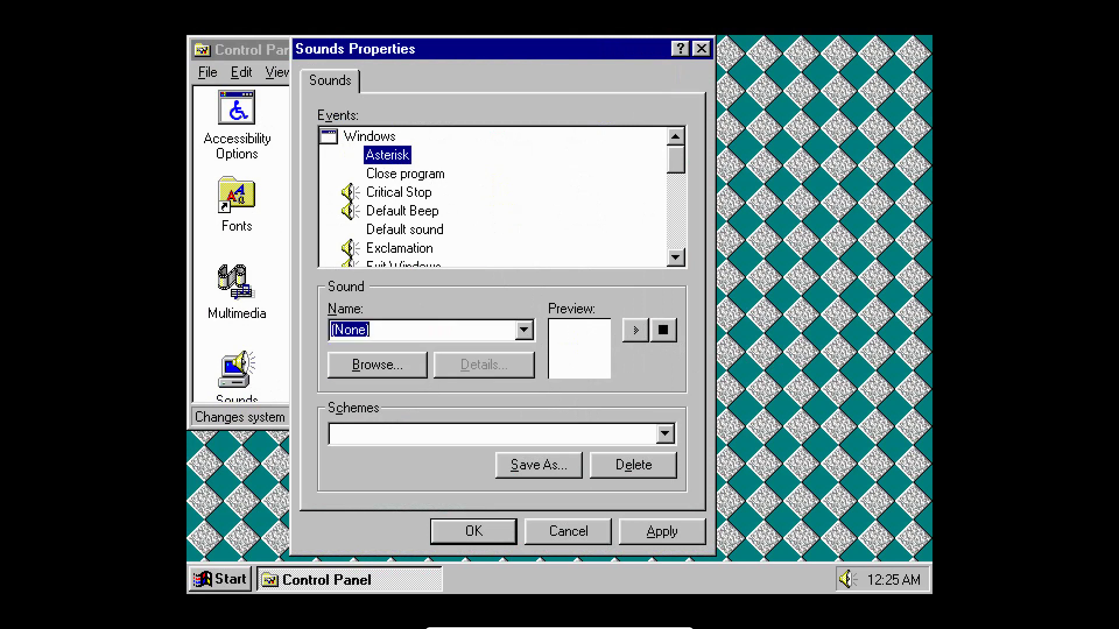
left_click(464, 333)
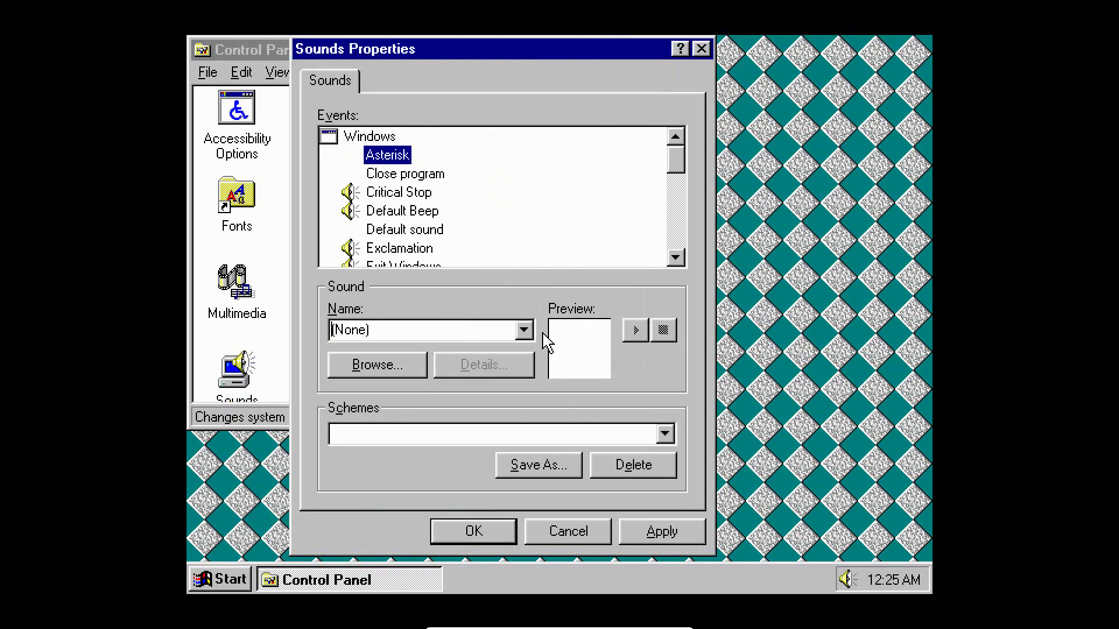
left_click(524, 331)
left_click(524, 331)
left_click(524, 331)
left_click(524, 331)
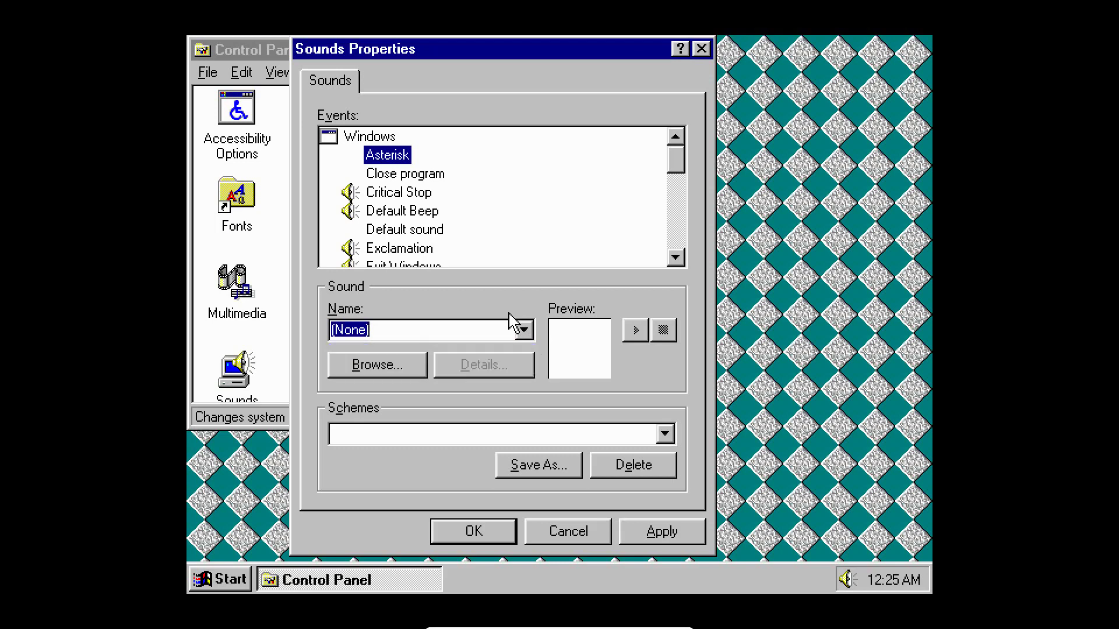
Browse to the Windows folder and assign the Chord sound to the Asterisk event.
left_click(397, 366)
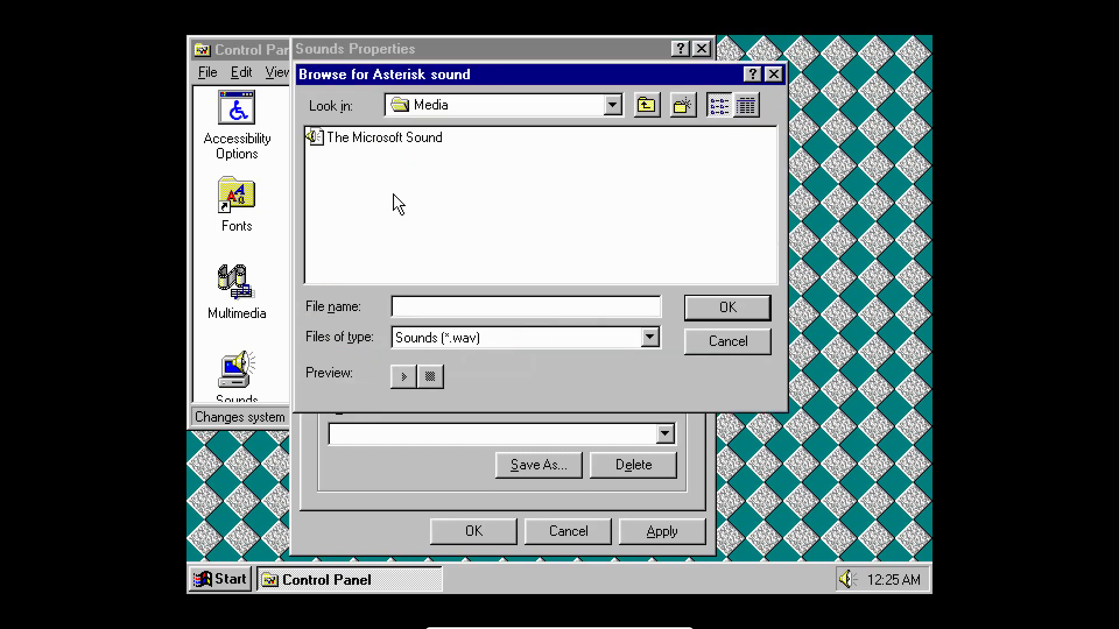
left_click(426, 107)
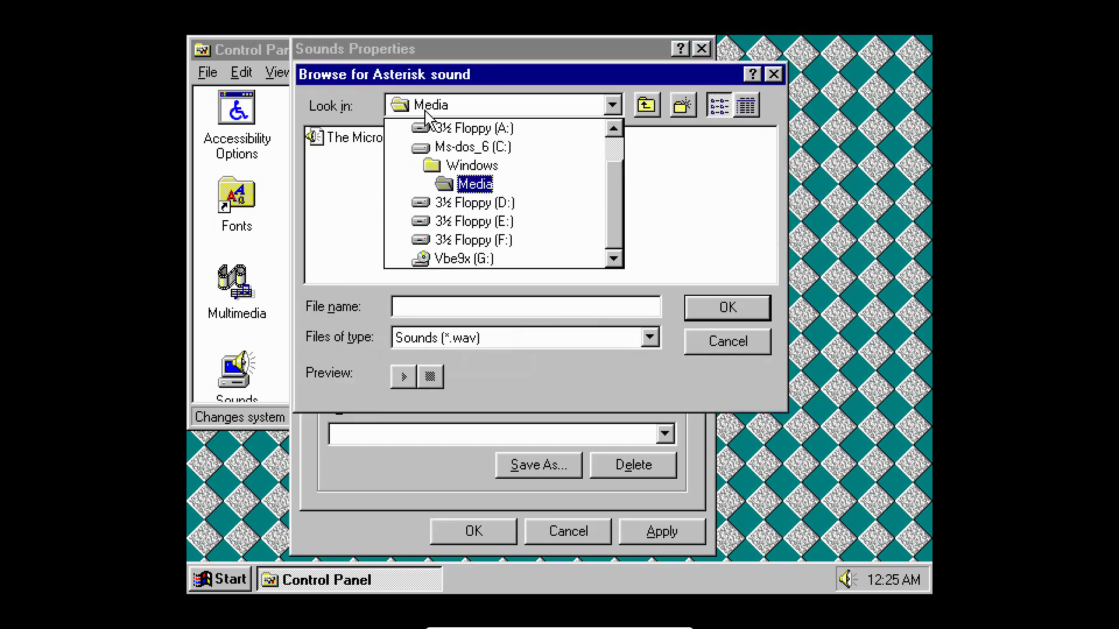
left_click(454, 167)
double_click(473, 236)
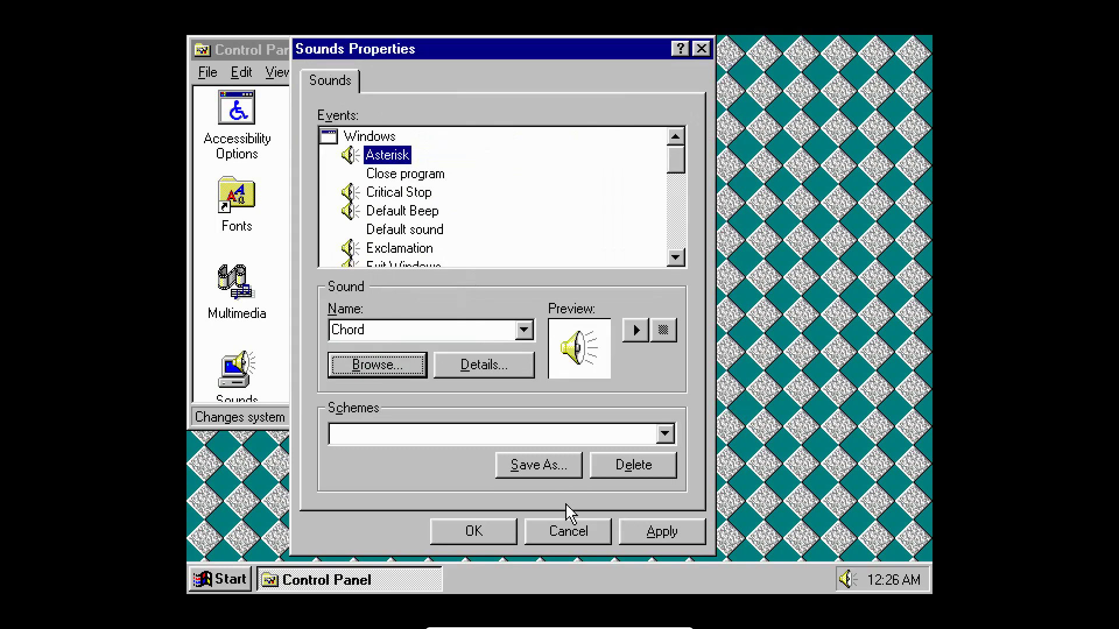
Apply the Asterisk sound change and preview the sound assigned to the Exit Windows event.
left_click(662, 531)
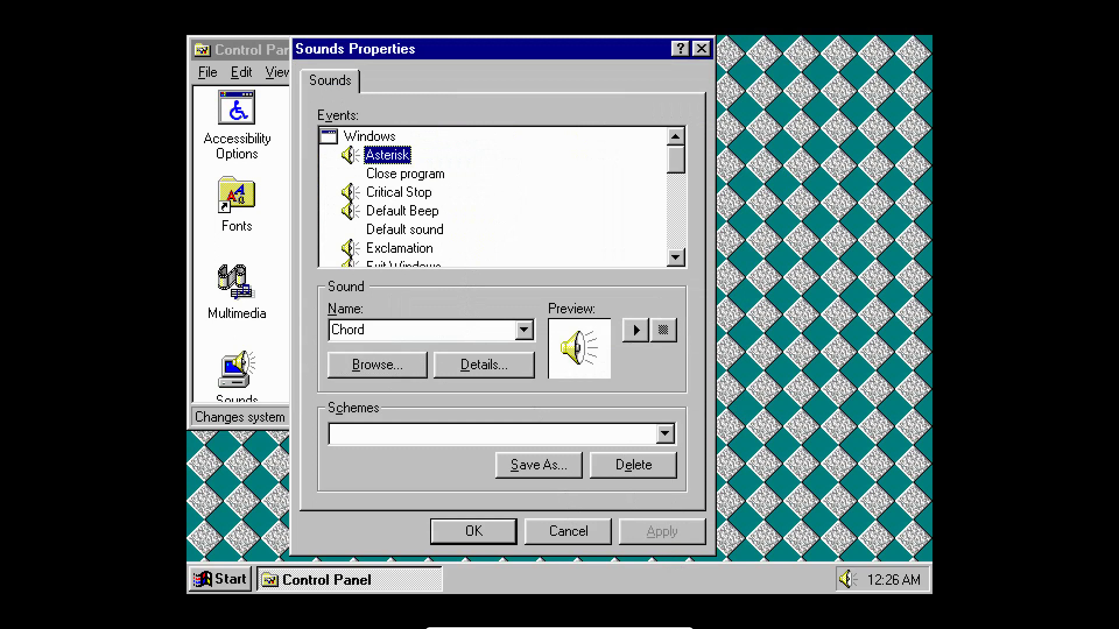
scroll(675, 257, "down", 1)
left_click(403, 213)
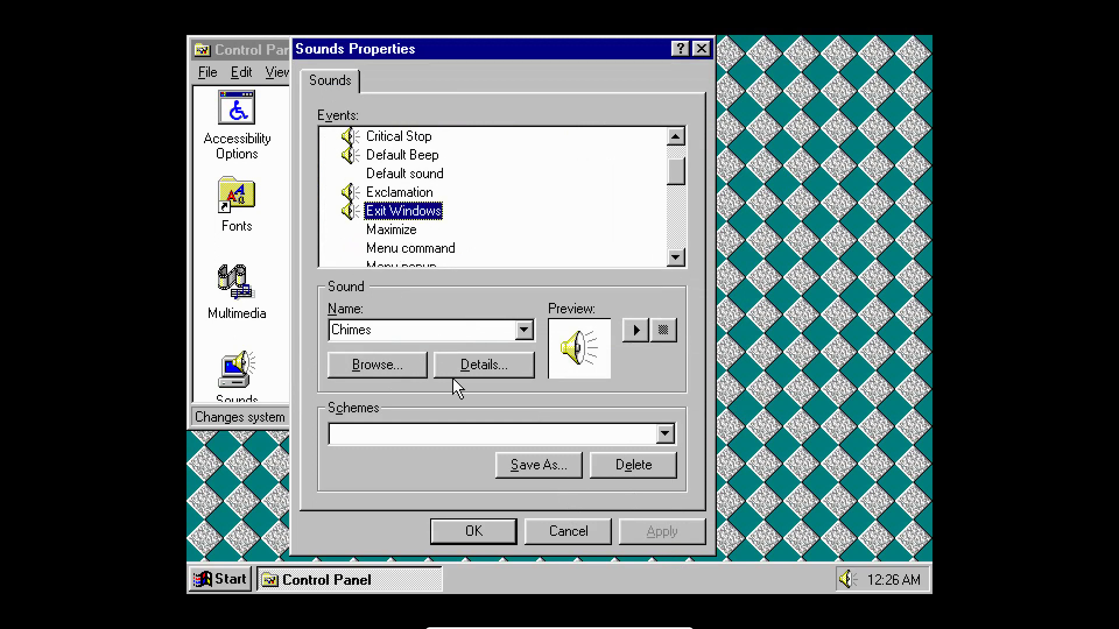
left_click(635, 331)
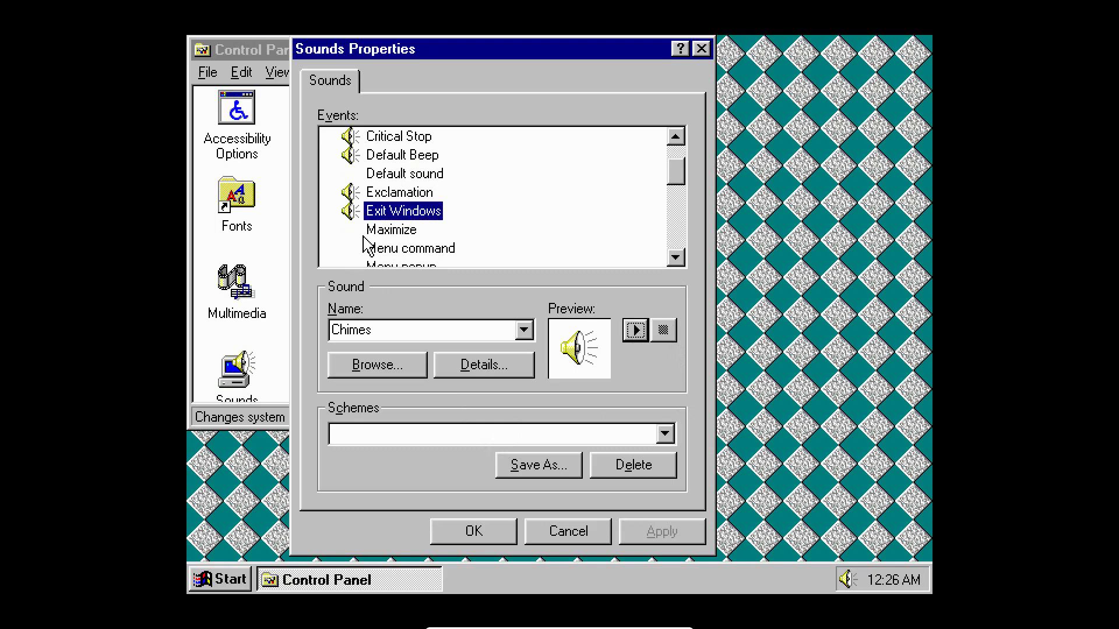
Preview the sound assigned to the Start Windows event.
scroll(670, 257, "down", 8)
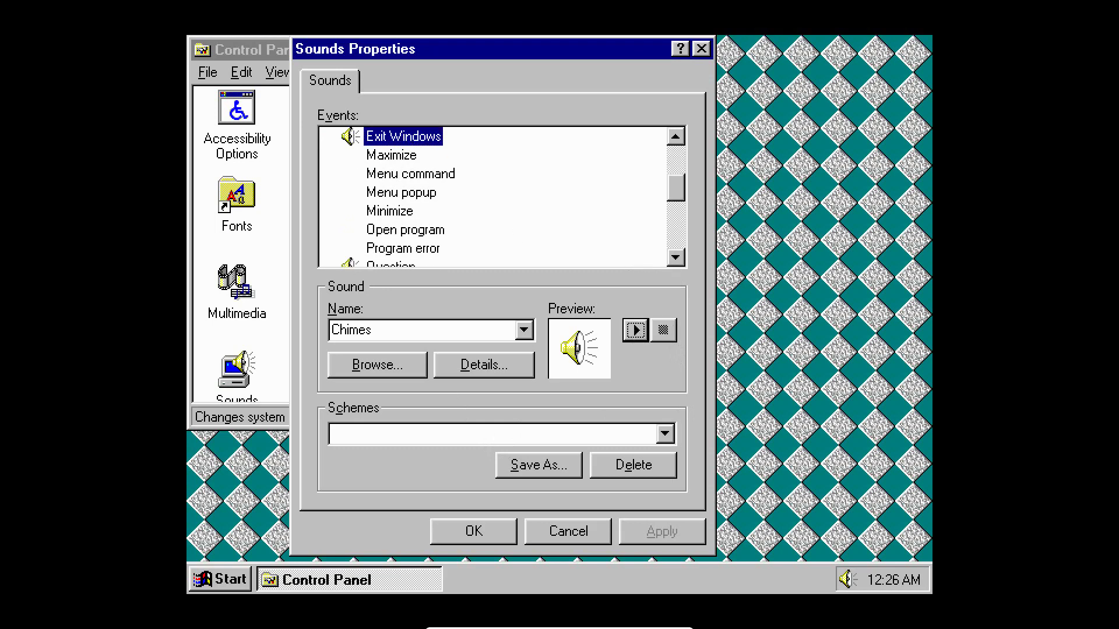
left_click(676, 257)
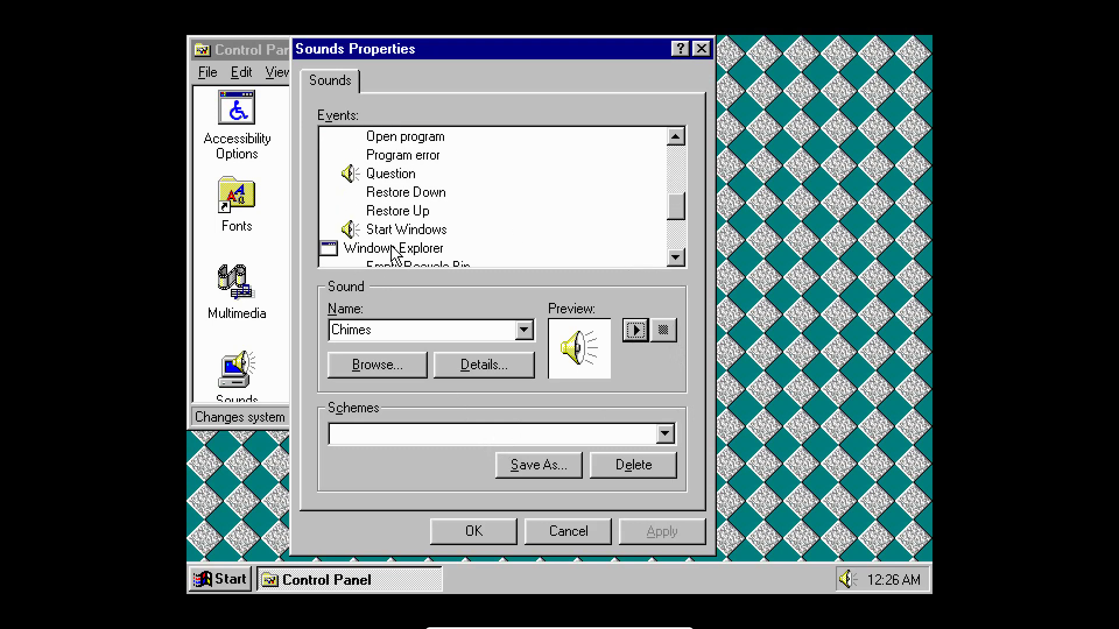
left_click(403, 230)
left_click(636, 331)
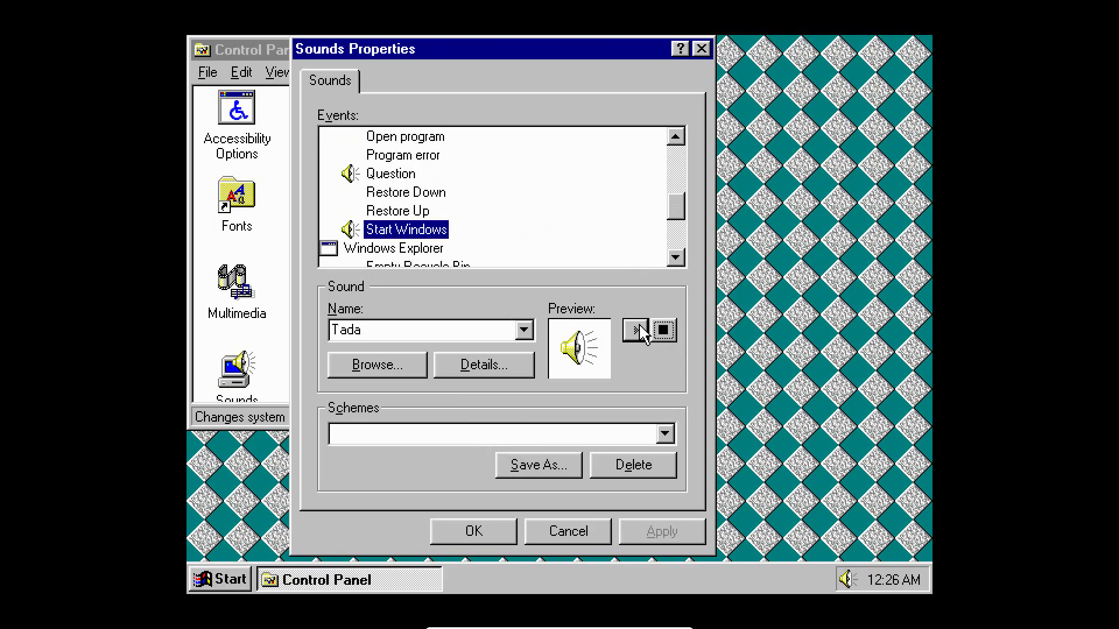
Assign The Microsoft Sound from the Media folder to the Start Windows event, apply it and close Sounds Properties.
left_click(525, 331)
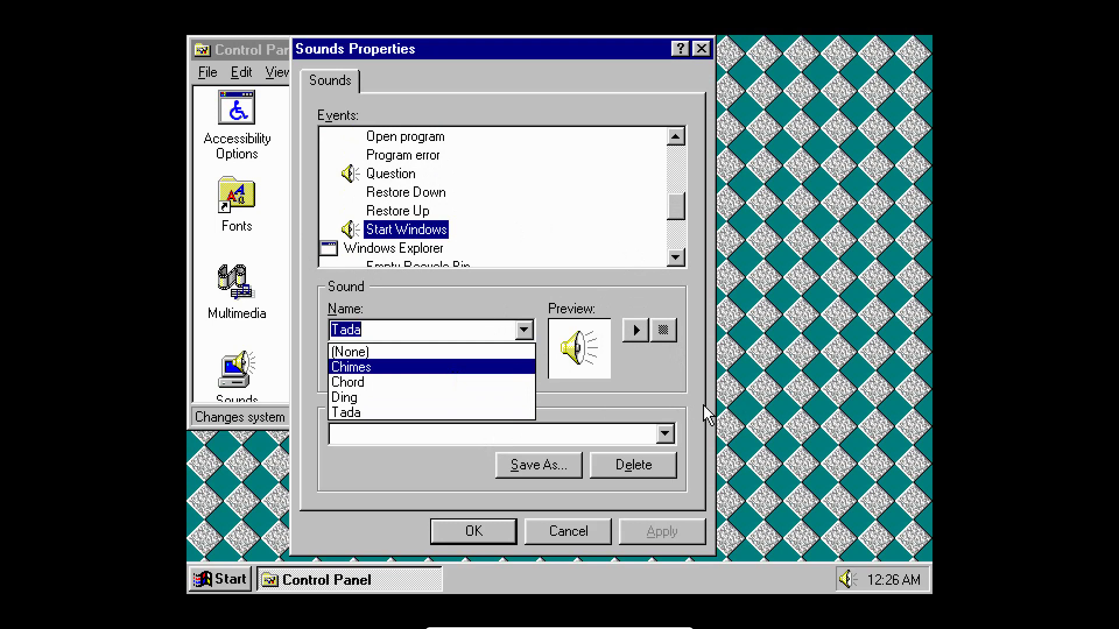
left_click(666, 398)
left_click(350, 371)
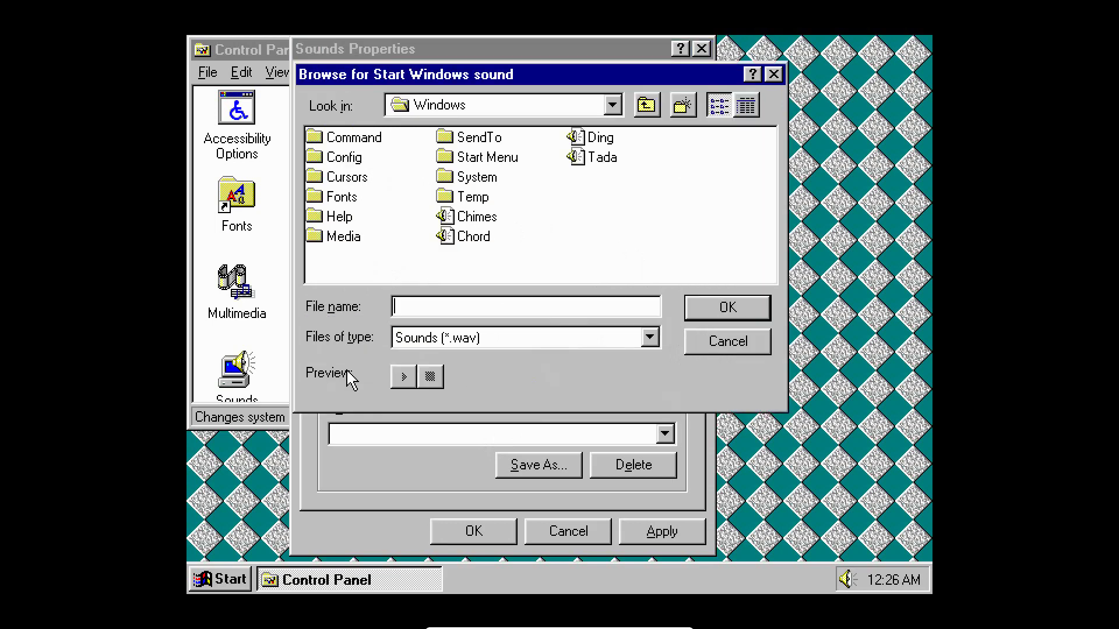
double_click(351, 240)
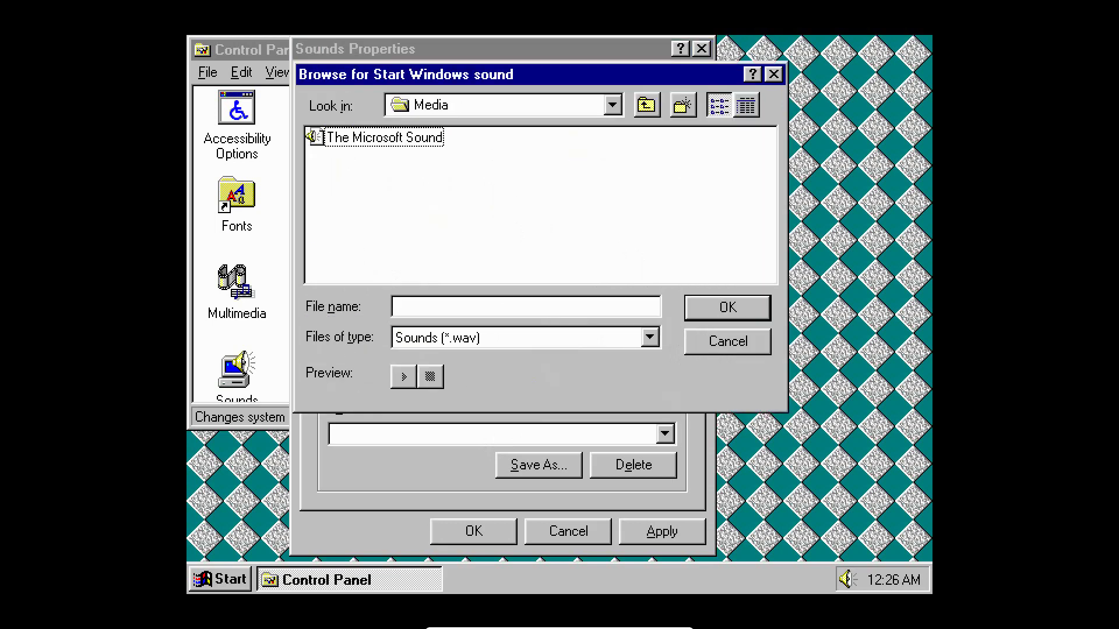
double_click(349, 137)
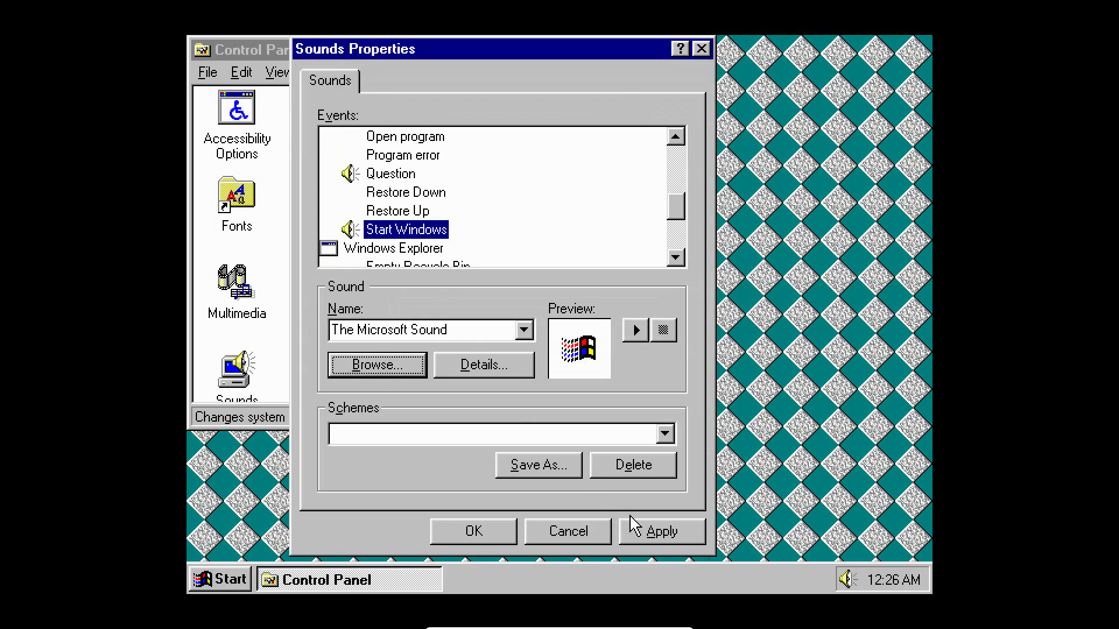
left_click(632, 537)
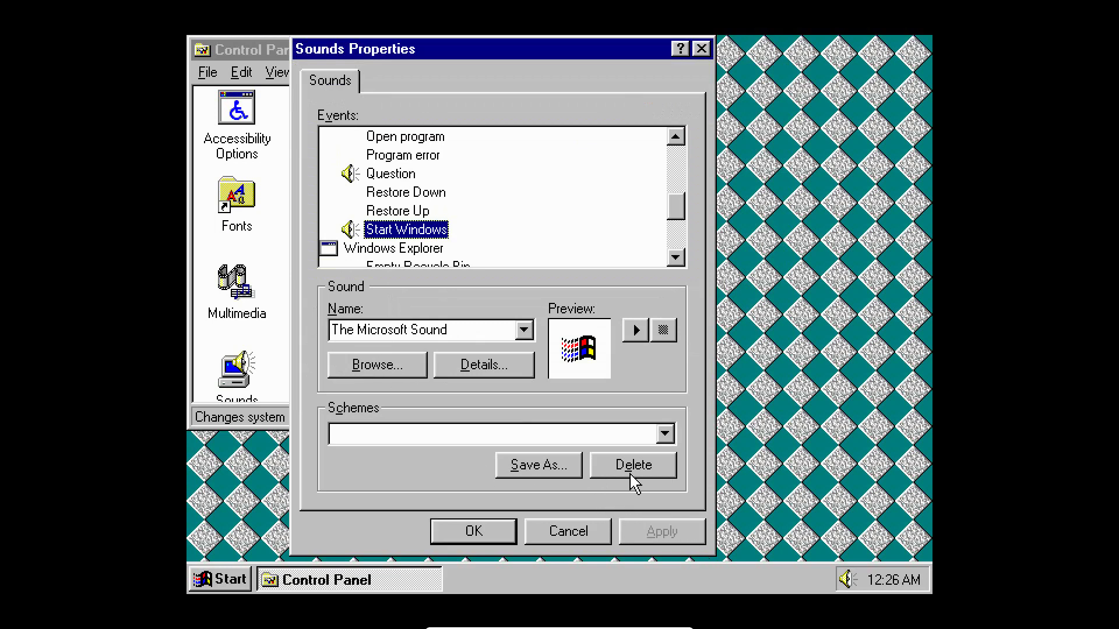
left_click(700, 49)
Restart the Windows 95 computer.
left_click(220, 579)
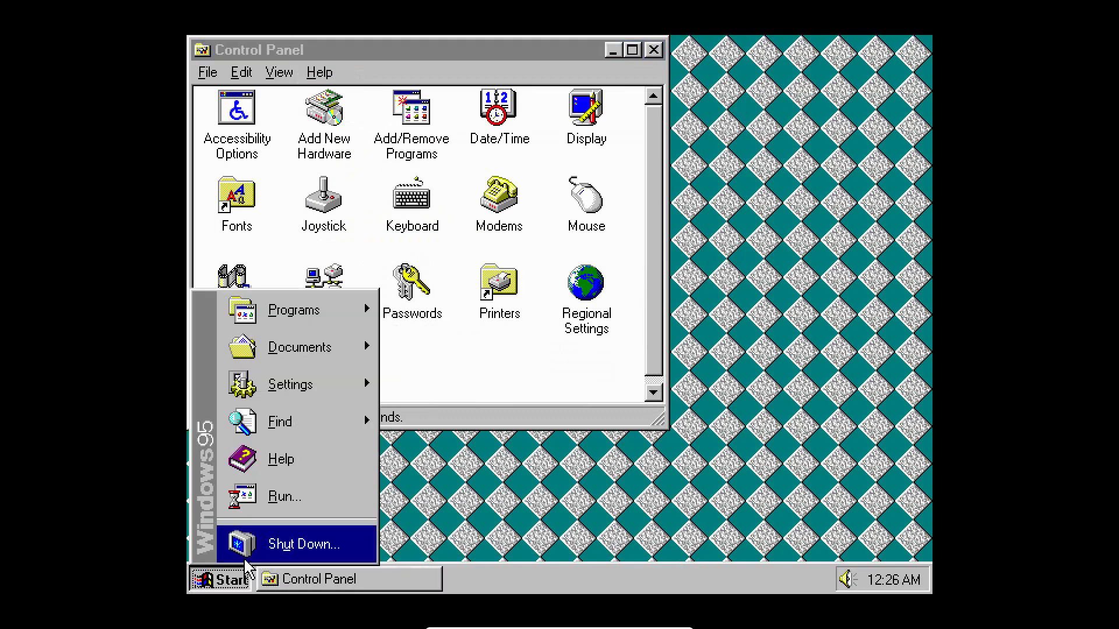
left_click(299, 541)
left_click(506, 308)
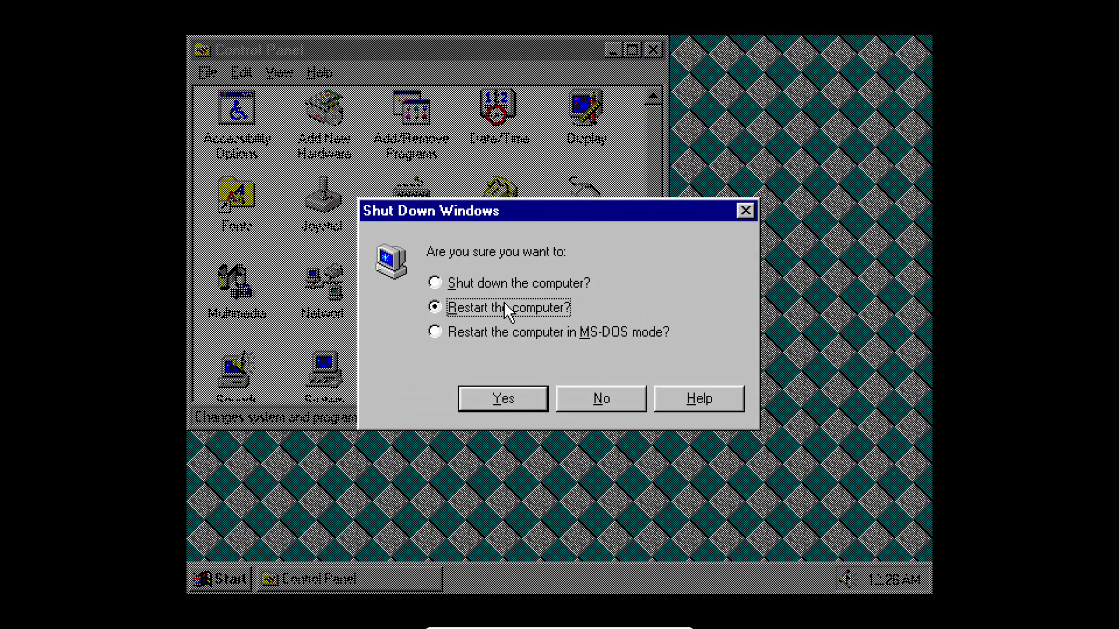
left_click(504, 399)
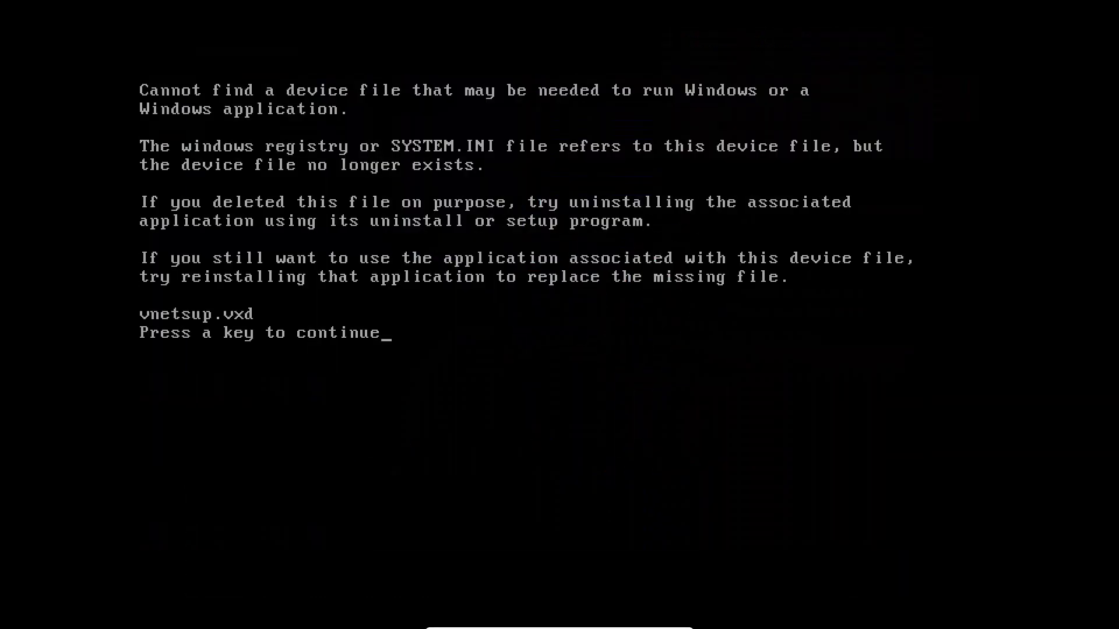
Continue past the missing device file and networking messages, and close the Welcome screen and Control Panel.
key("Return")
key("Return")
key("Return")
key("Return")
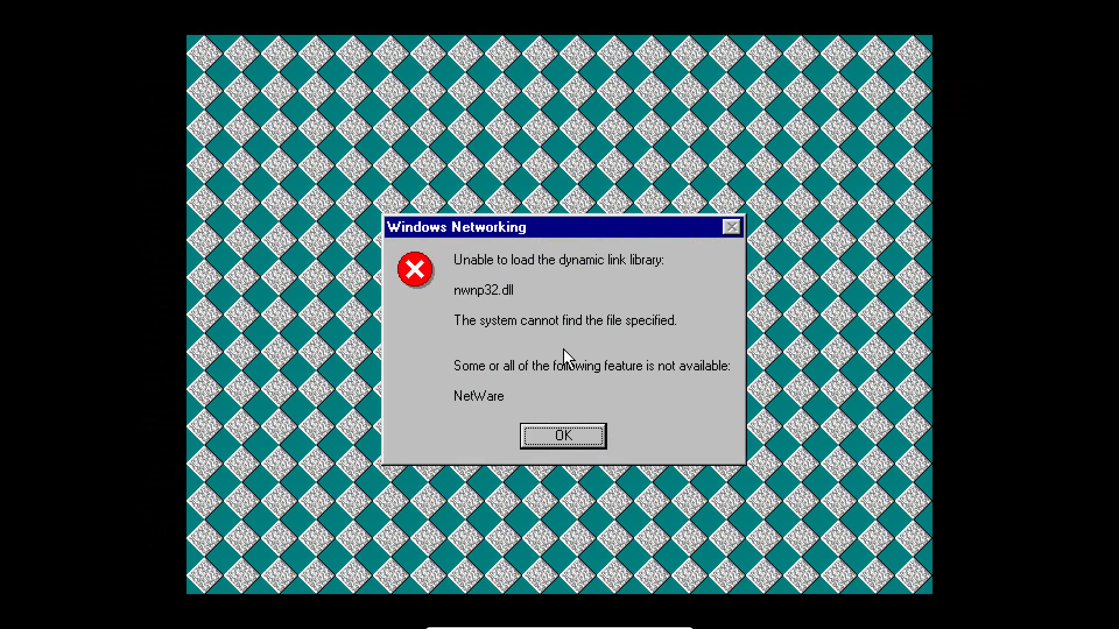
left_click(564, 441)
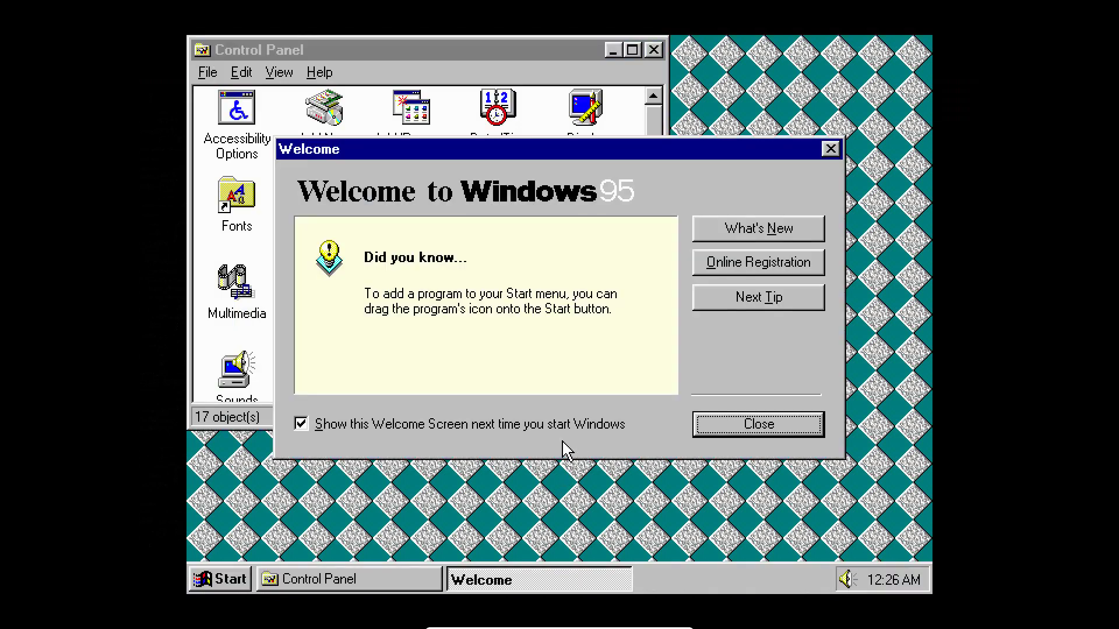
left_click(831, 150)
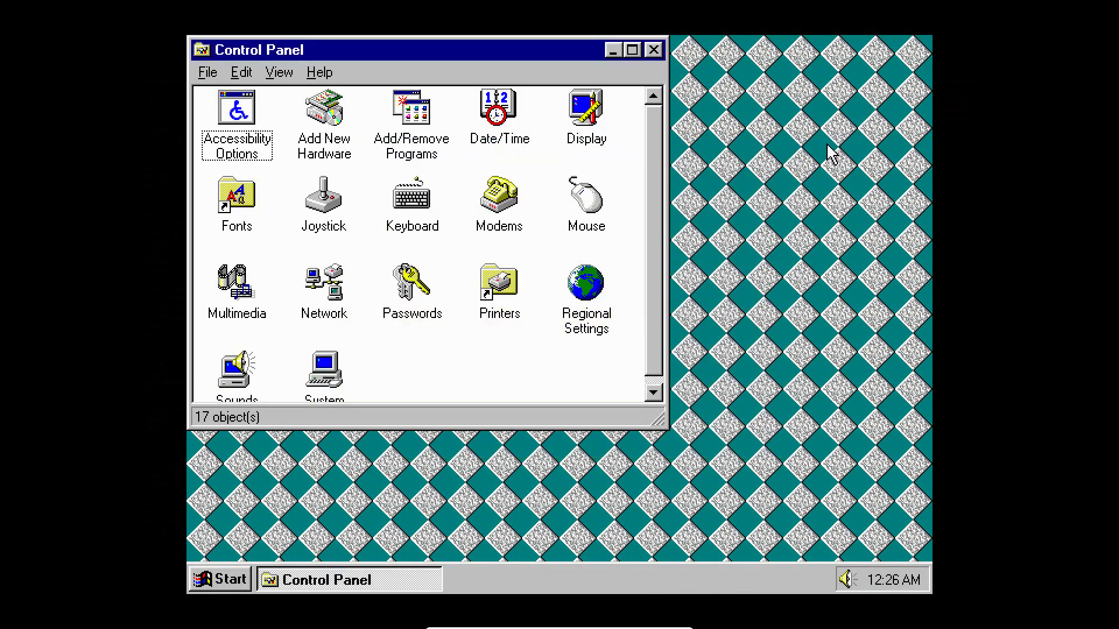
left_click(652, 50)
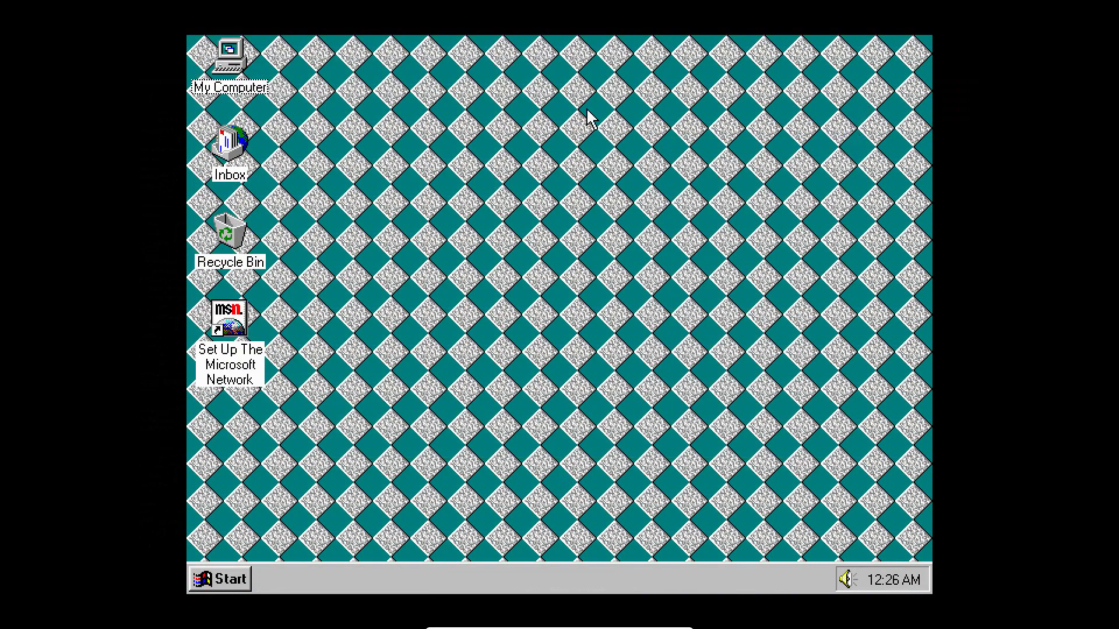
Open the desktop's display settings and specify Laptop Display Panel (1024x768) as the monitor.
right_click(564, 144)
left_click(606, 282)
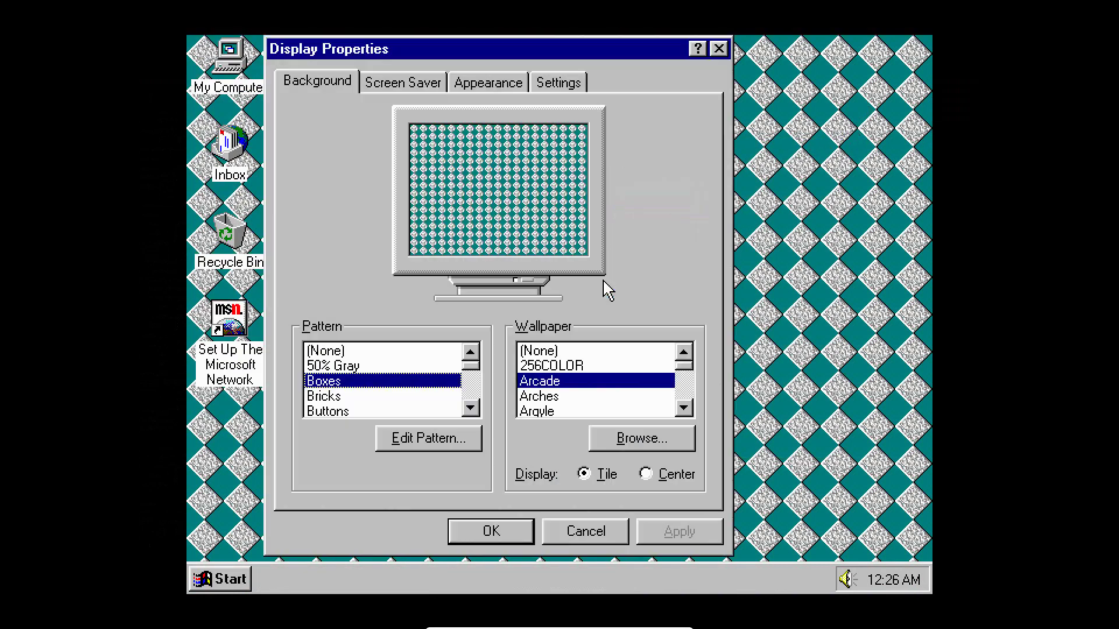
left_click(571, 89)
left_click(622, 355)
left_click(680, 532)
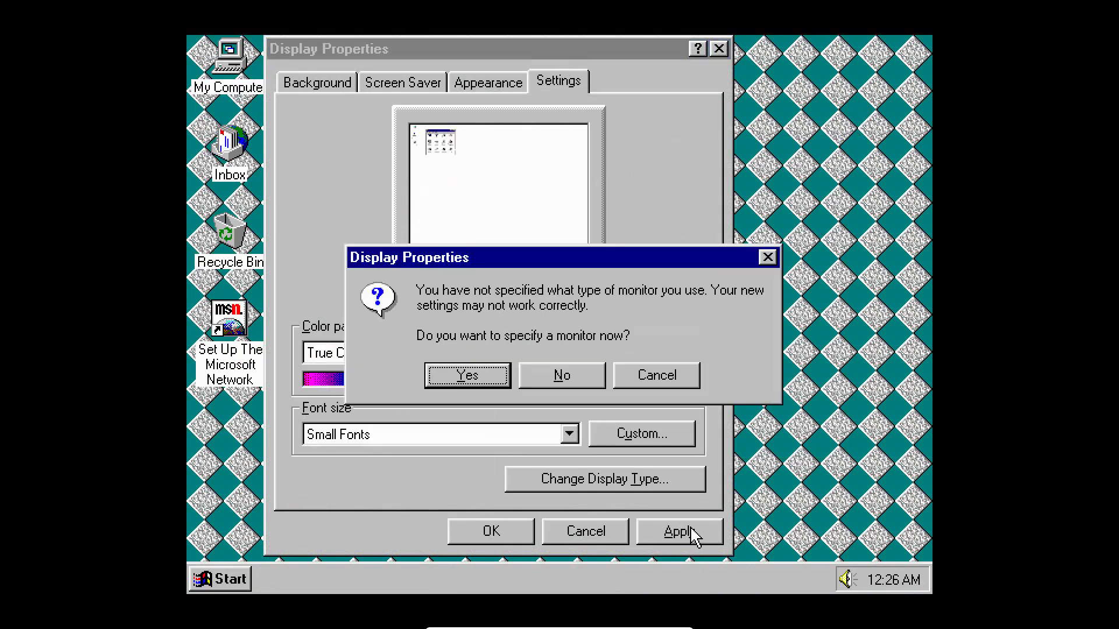
left_click(495, 375)
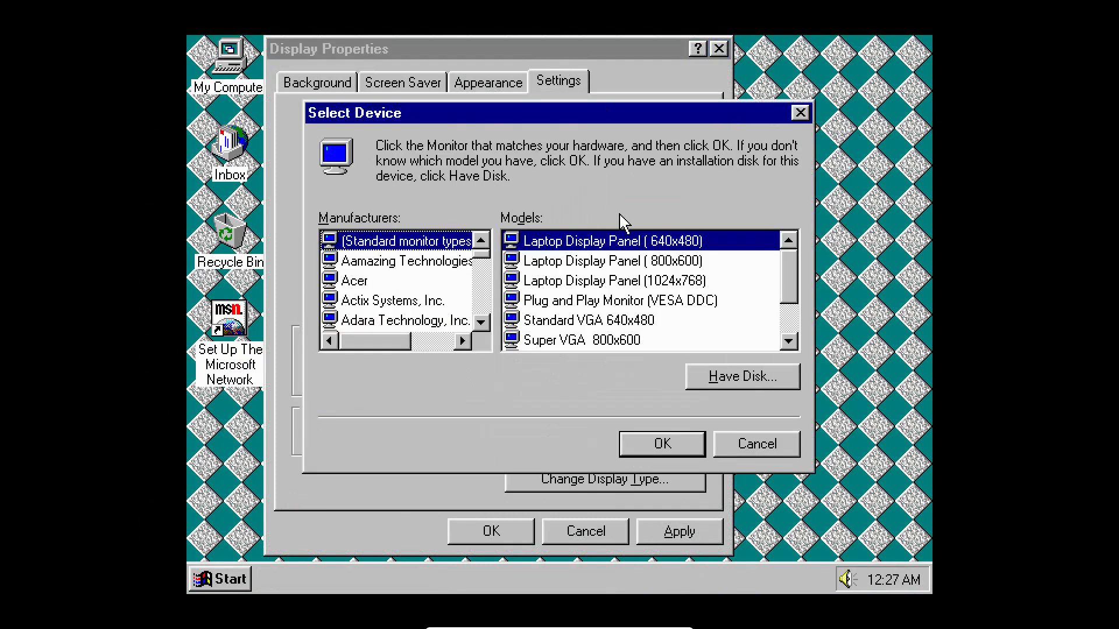
left_click(622, 284)
left_click(687, 447)
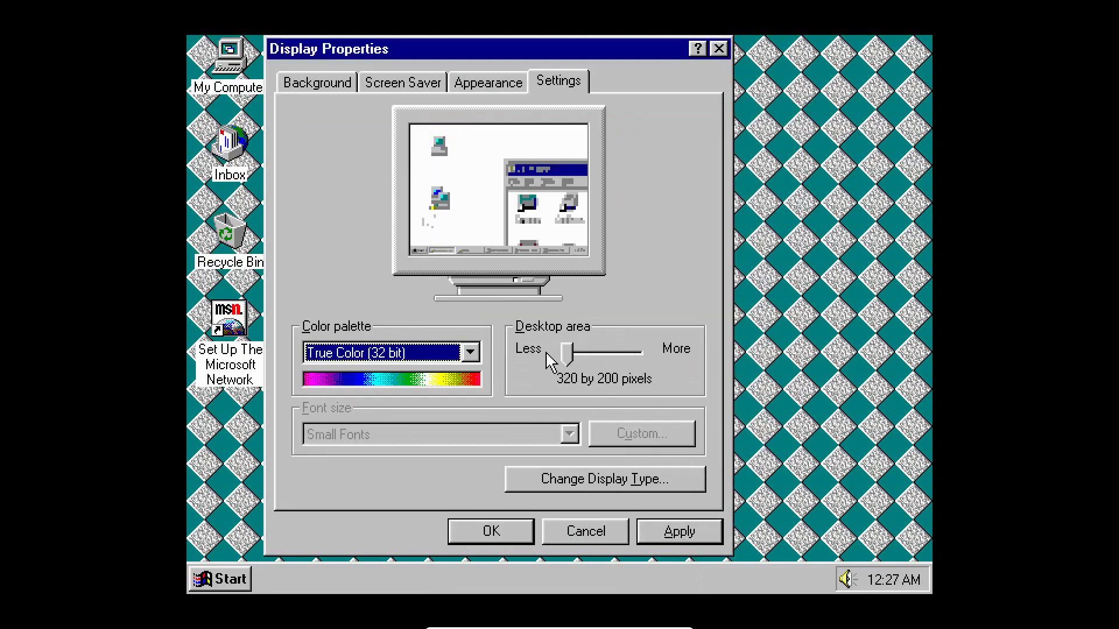
Set the desktop area to 1024 by 768 pixels, apply it and keep the new setting.
left_click_drag(571, 362, 706, 364)
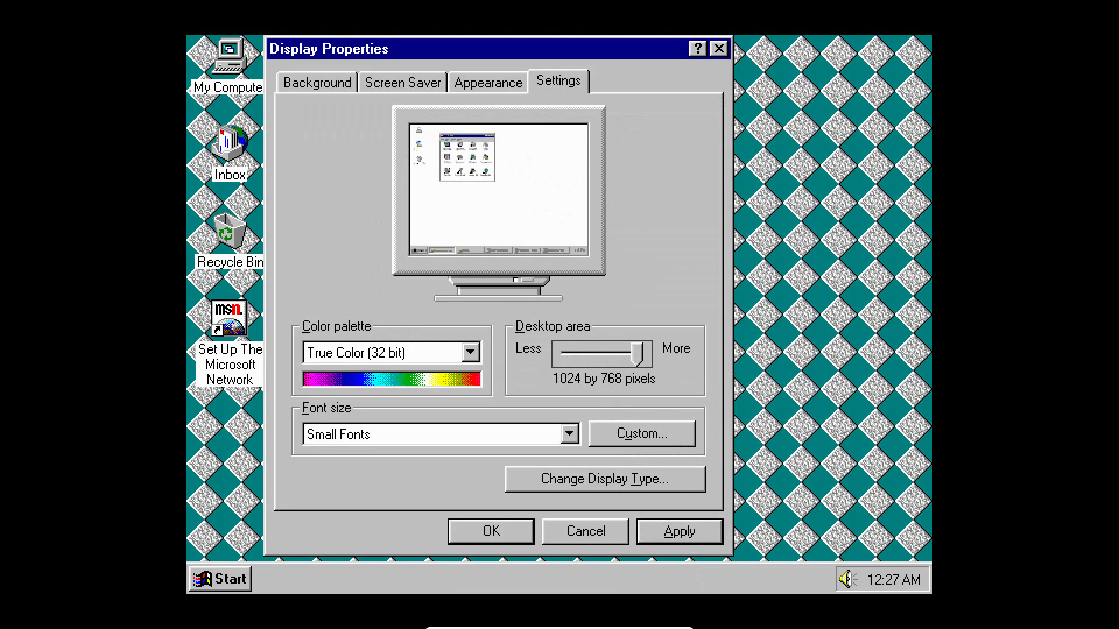
left_click(694, 531)
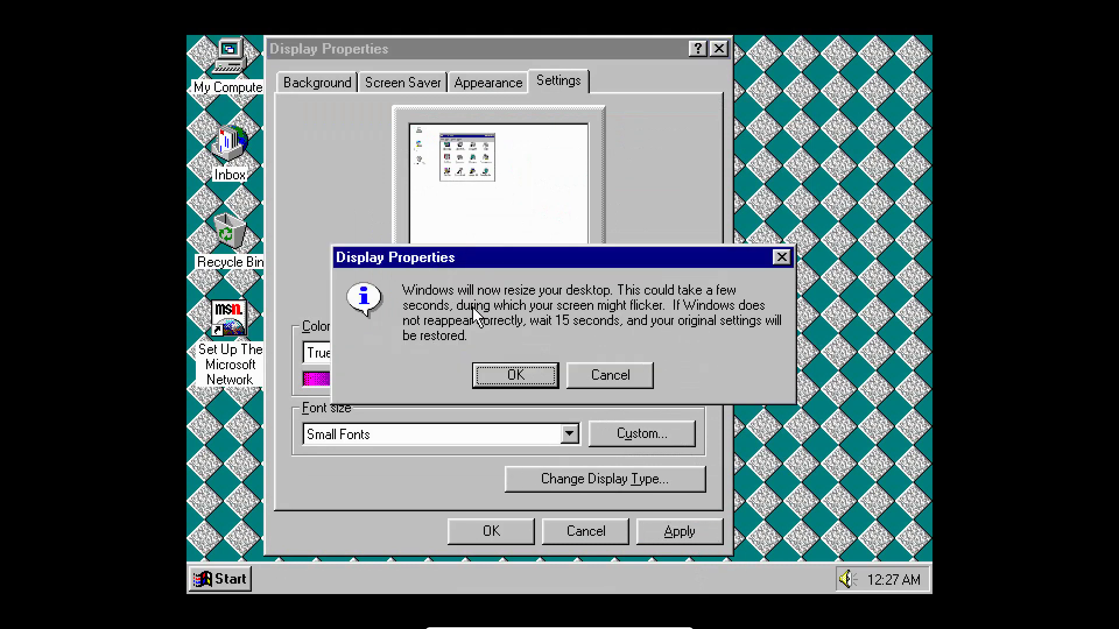
left_click(498, 379)
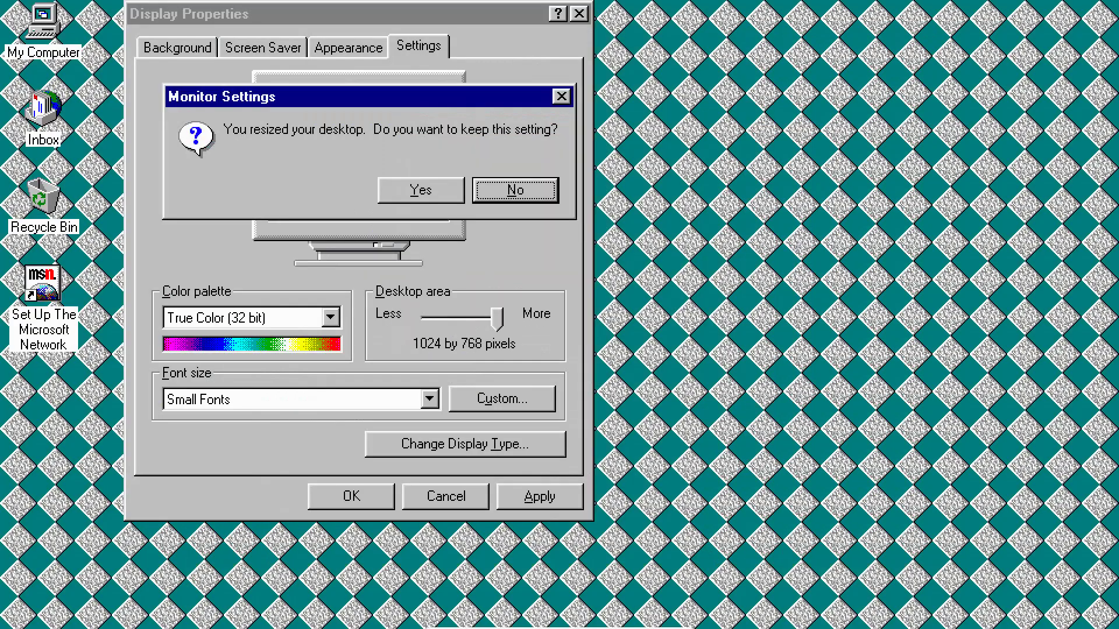
left_click(408, 193)
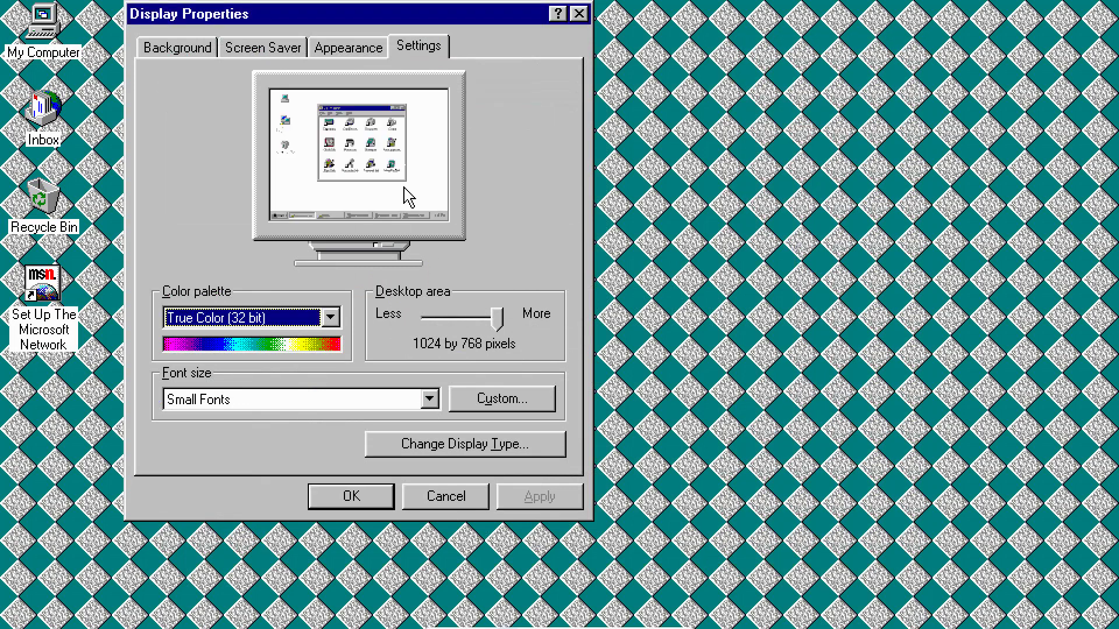
Scale the virtual machine's Virtual Screen 1 to 100%.
left_click(478, 623)
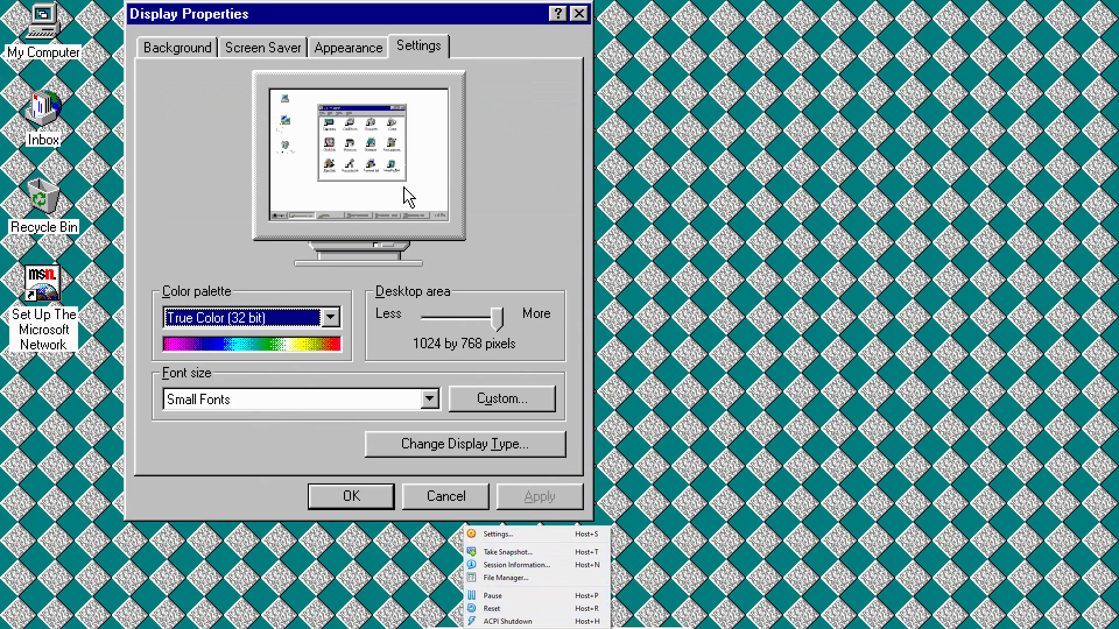
key("Escape")
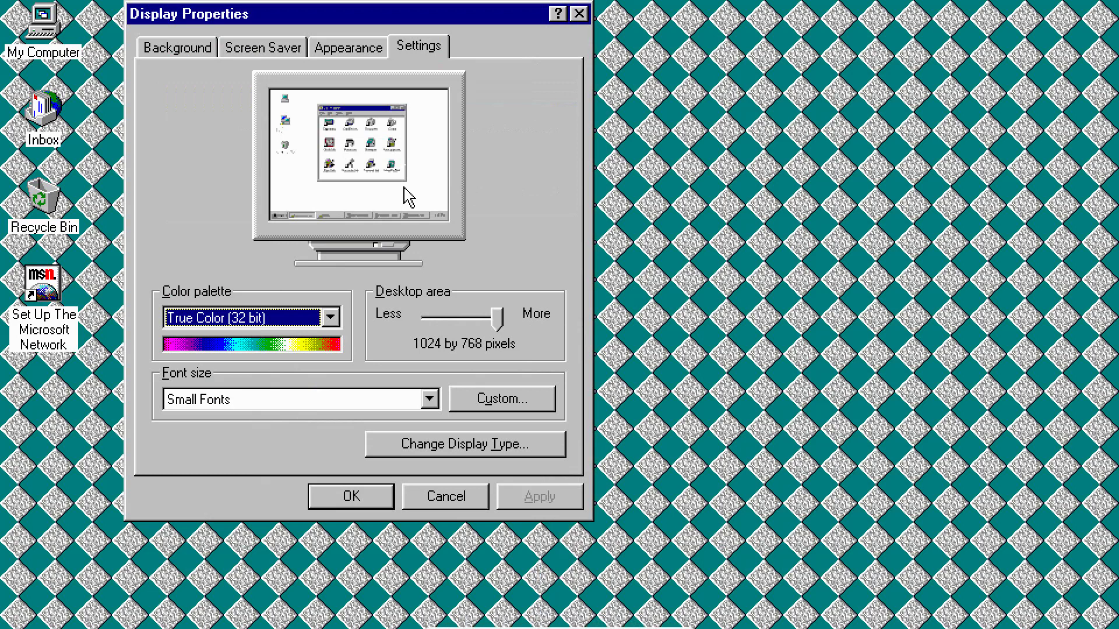
left_click(506, 622)
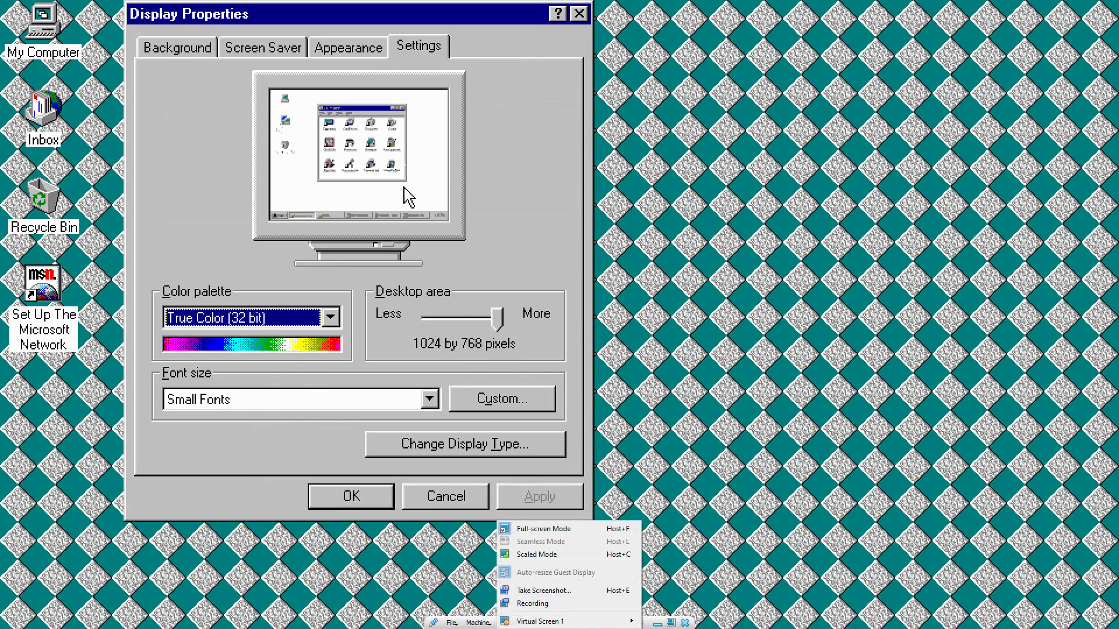
mouse_move(536, 621)
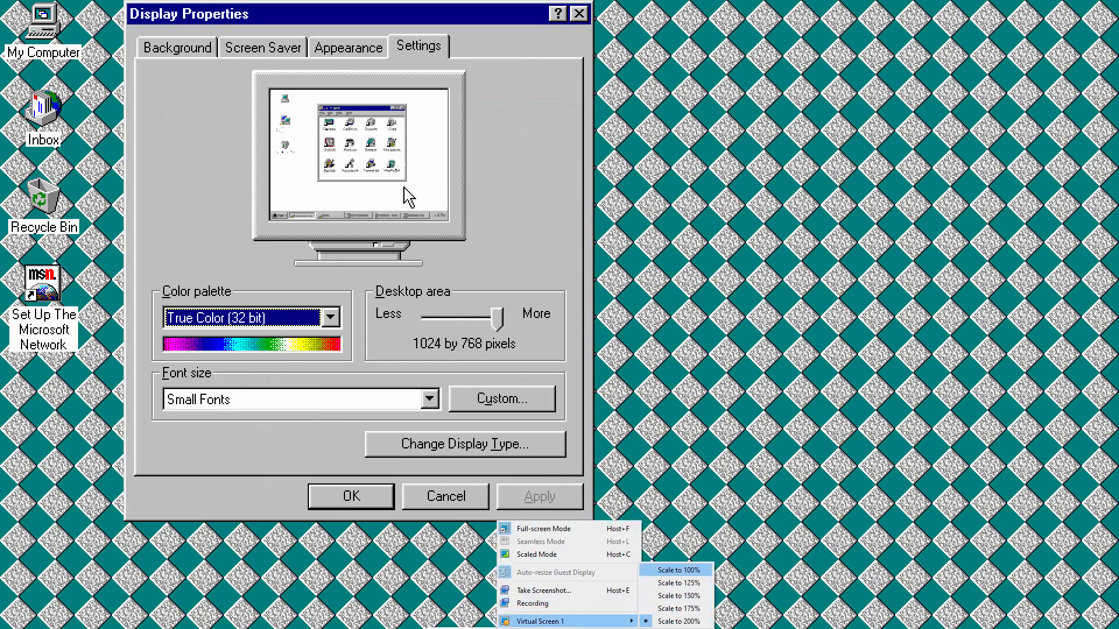
left_click(679, 570)
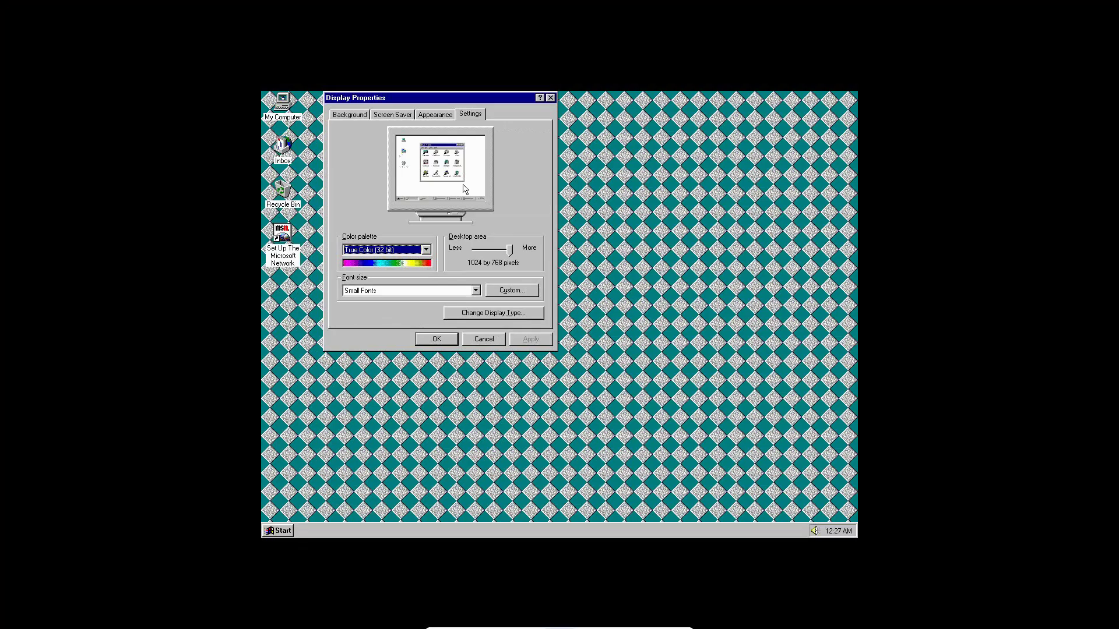
Scale the virtual machine's Virtual Screen 1 to 125%.
left_click(477, 623)
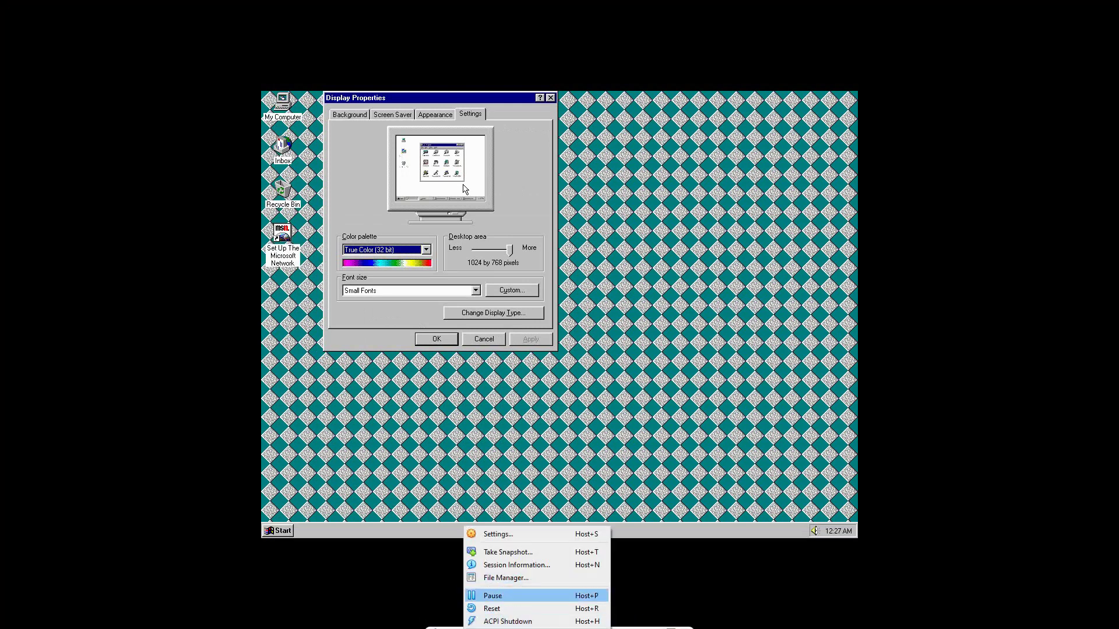
key("Escape")
left_click(531, 622)
mouse_move(559, 621)
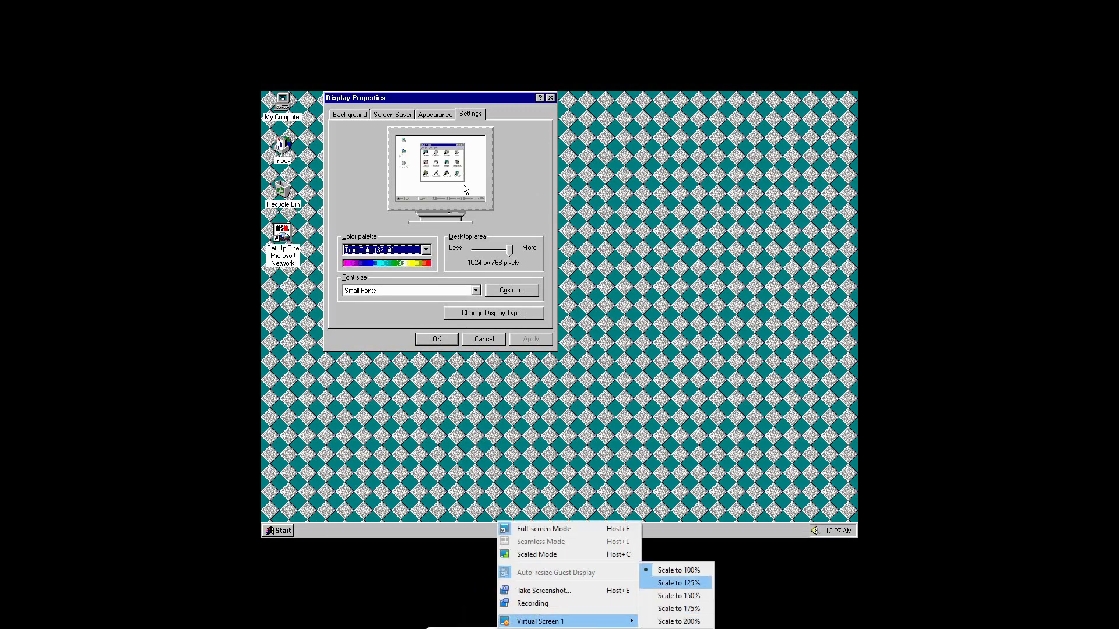
left_click(676, 579)
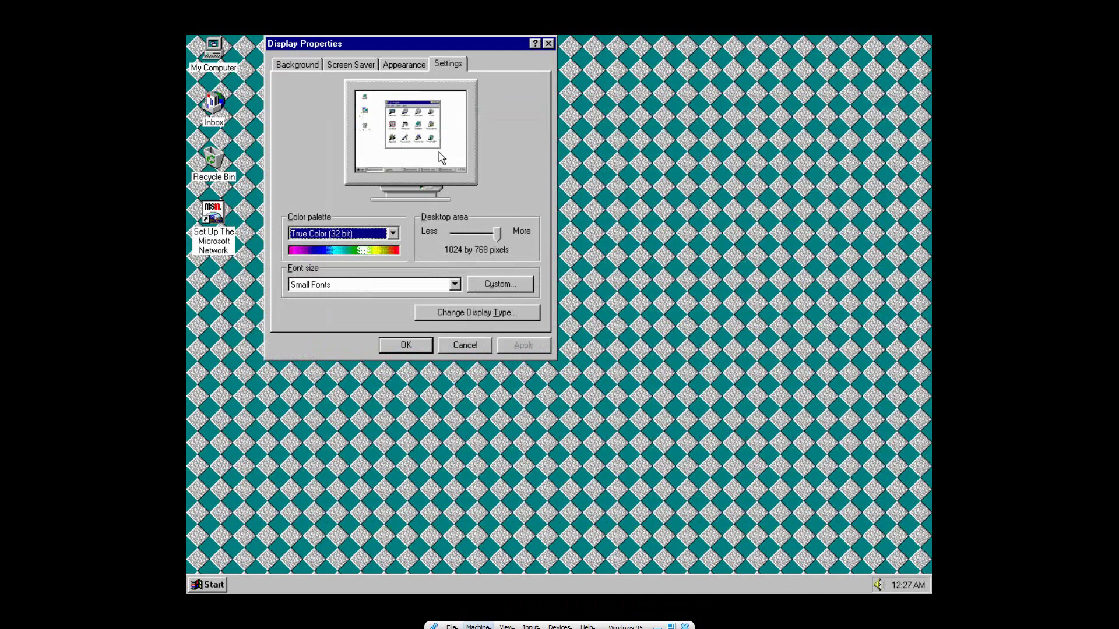
Scale the virtual machine's Virtual Screen 1 to 150%.
left_click(506, 622)
mouse_move(560, 621)
left_click(679, 608)
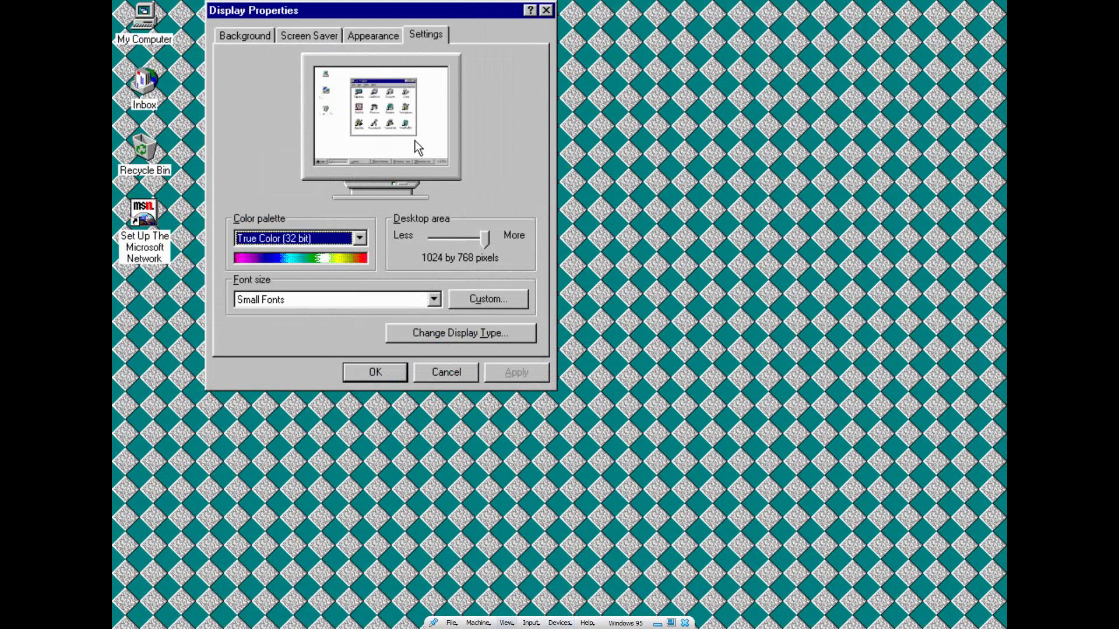
Scale the virtual machine's Virtual Screen 1 back to 125% and close the Display Properties.
left_click(506, 623)
mouse_move(560, 618)
left_click(676, 582)
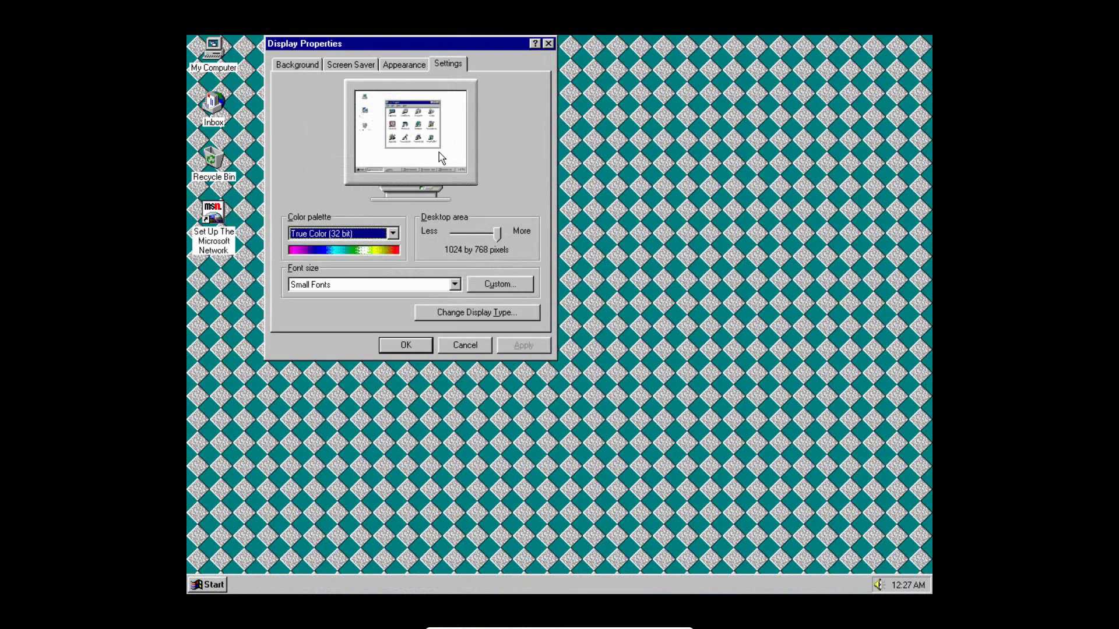
left_click(549, 44)
left_click(358, 253)
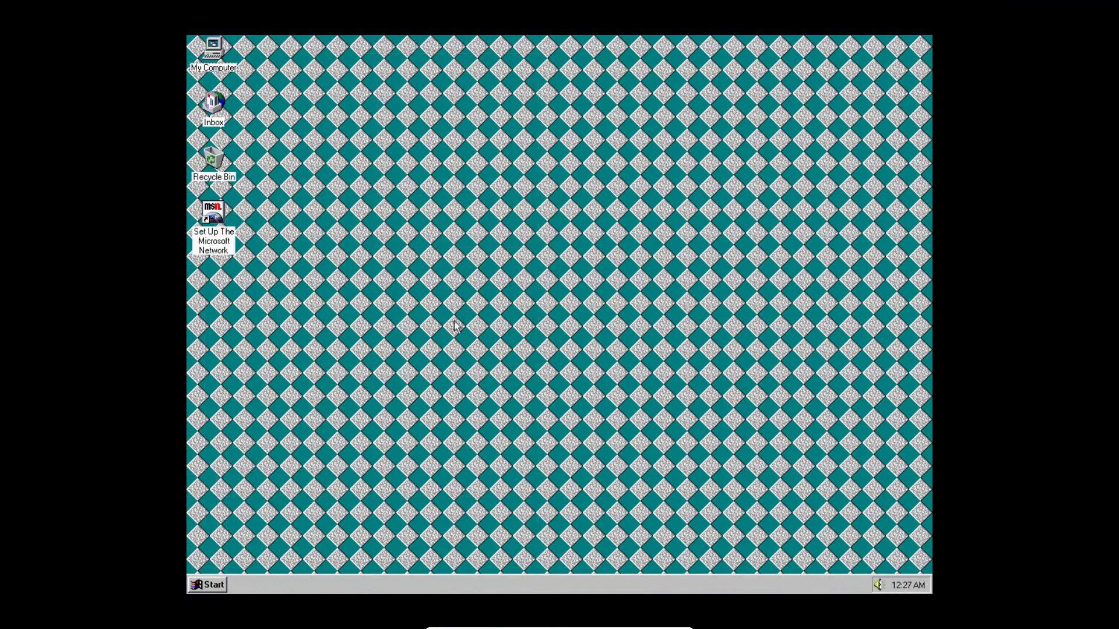
Launch the Pegged game from the Entertainment Pack program group.
left_click(215, 586)
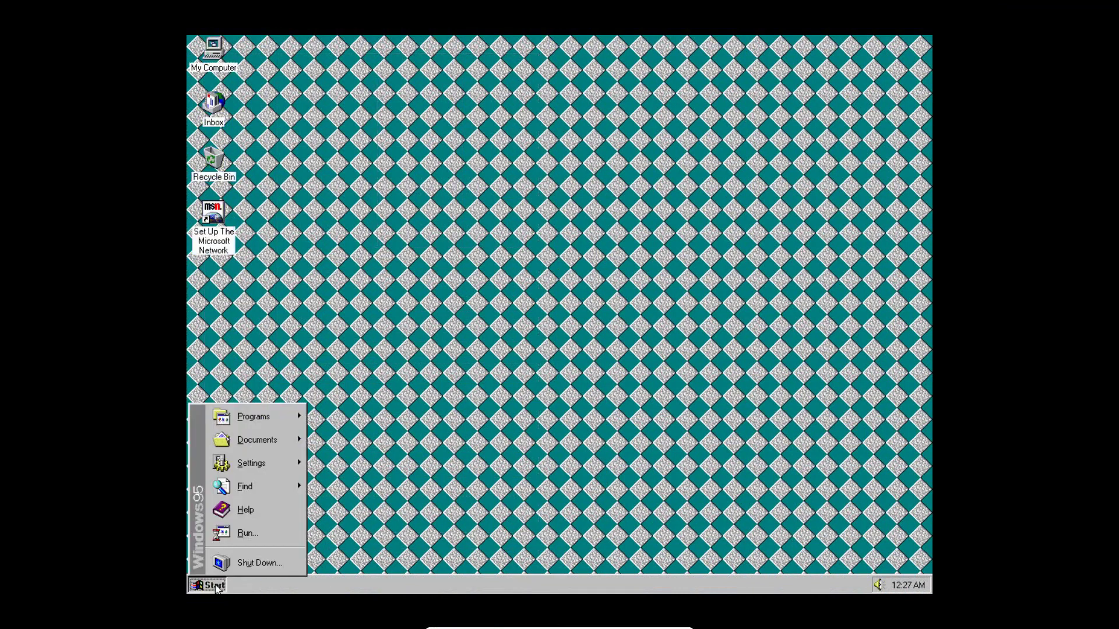
left_click(397, 430)
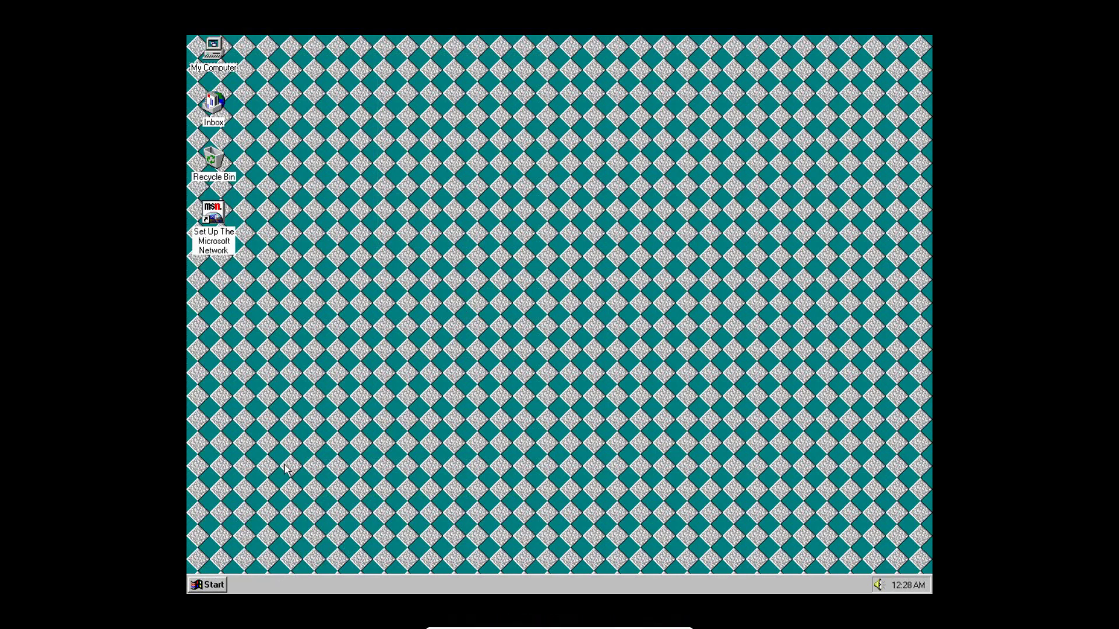
left_click(211, 586)
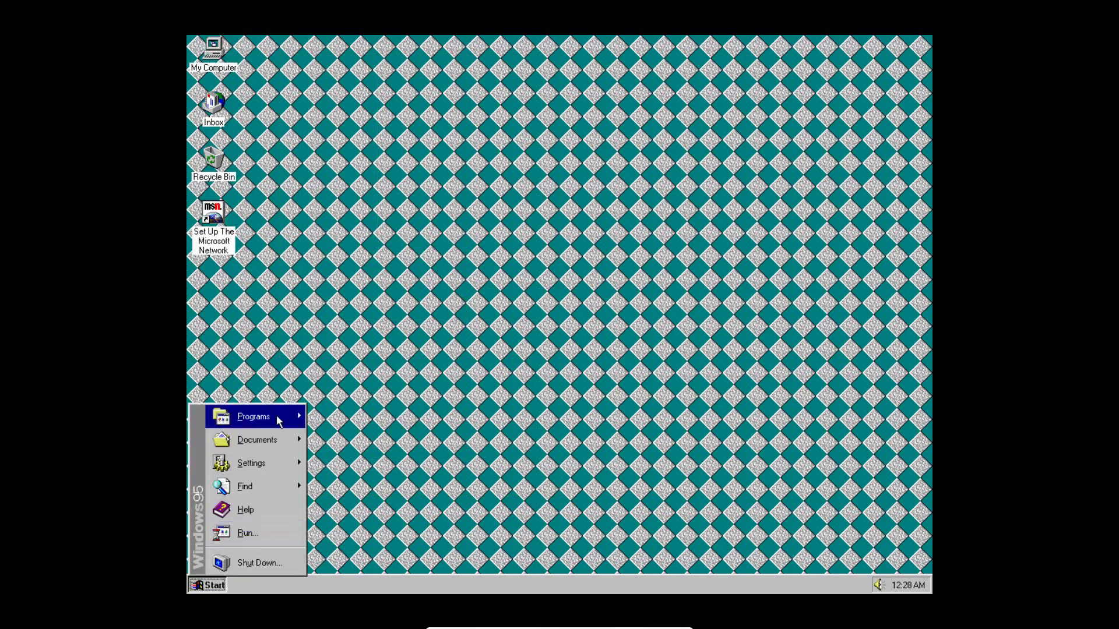
mouse_move(277, 416)
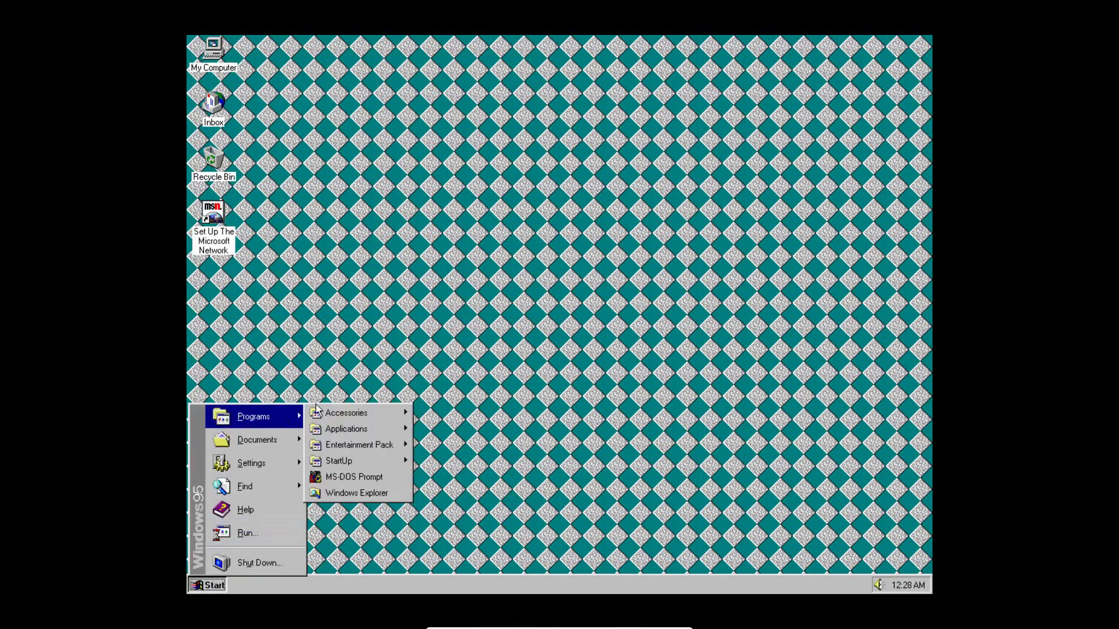
left_click(352, 446)
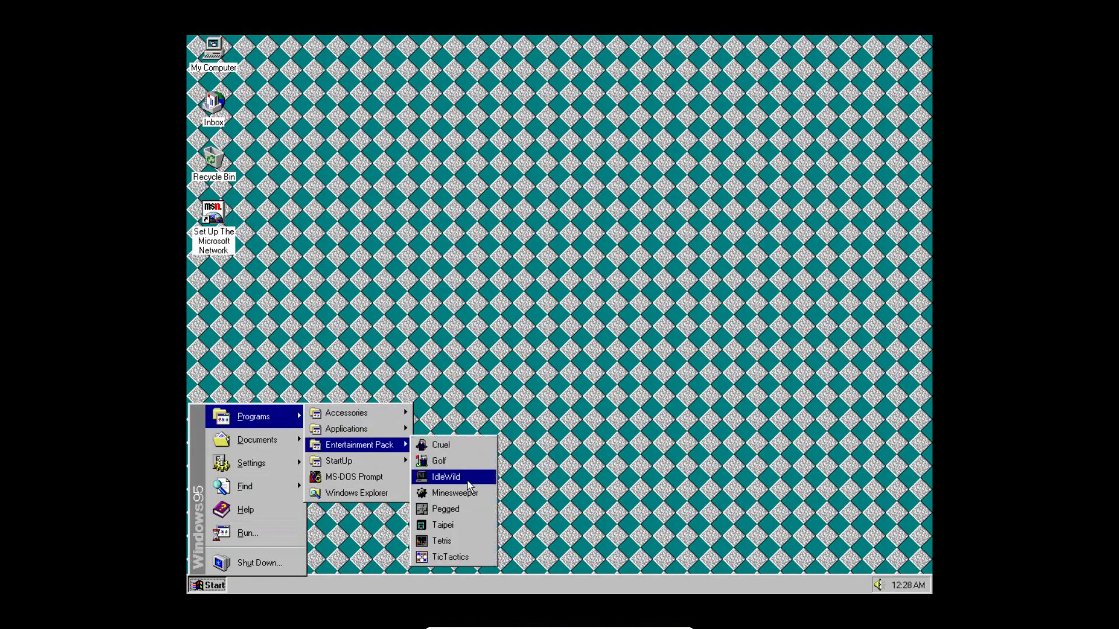
left_click(445, 509)
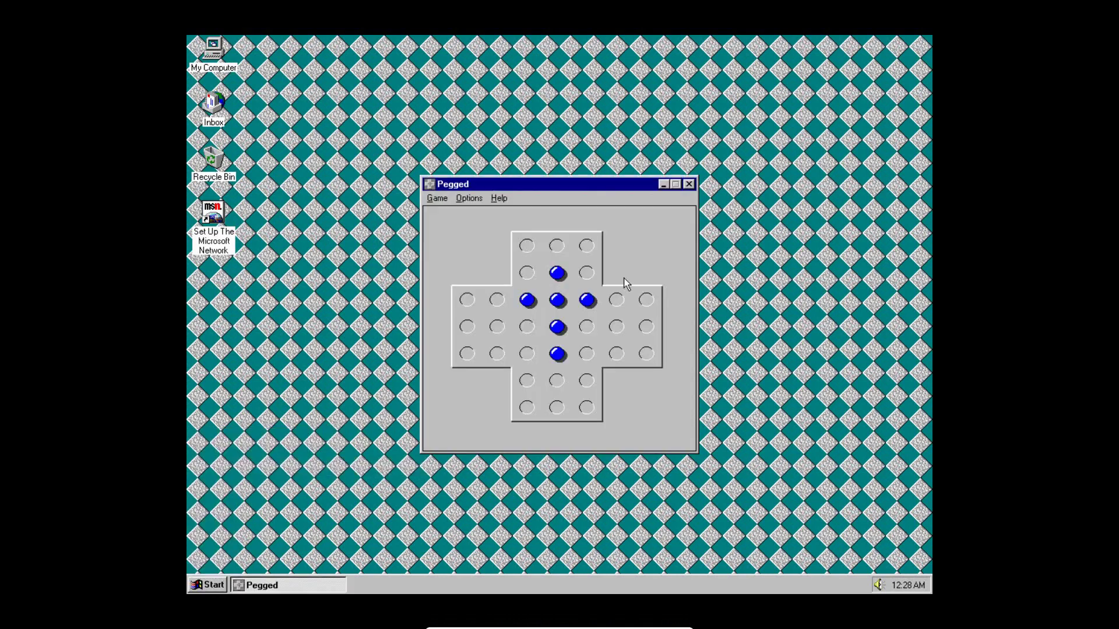
Try moving two pegs outward on the Pegged board and close the game.
left_click_drag(558, 269, 556, 252)
left_click_drag(591, 299, 645, 301)
left_click(688, 184)
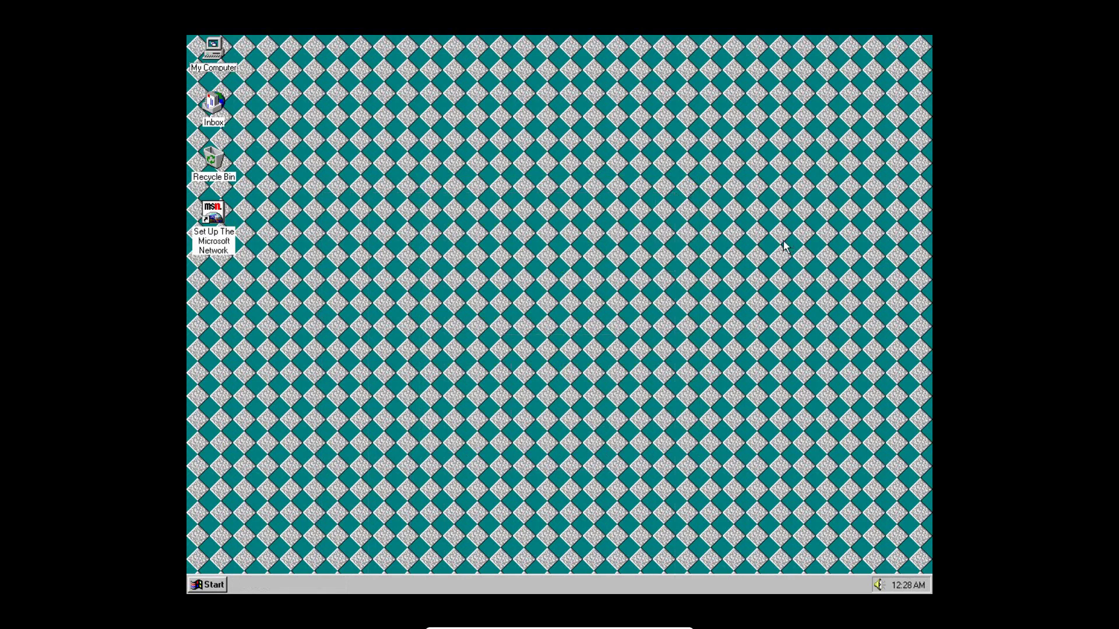
Change the desktop wallpaper to 256COLOR in the desktop's display properties and apply it.
right_click(537, 257)
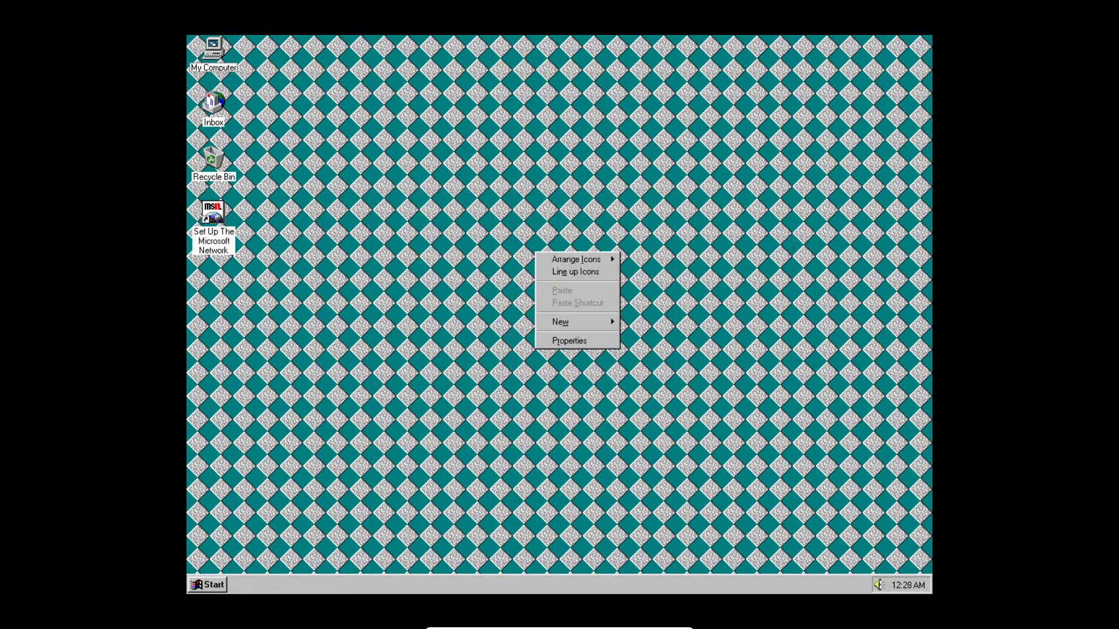
left_click(581, 342)
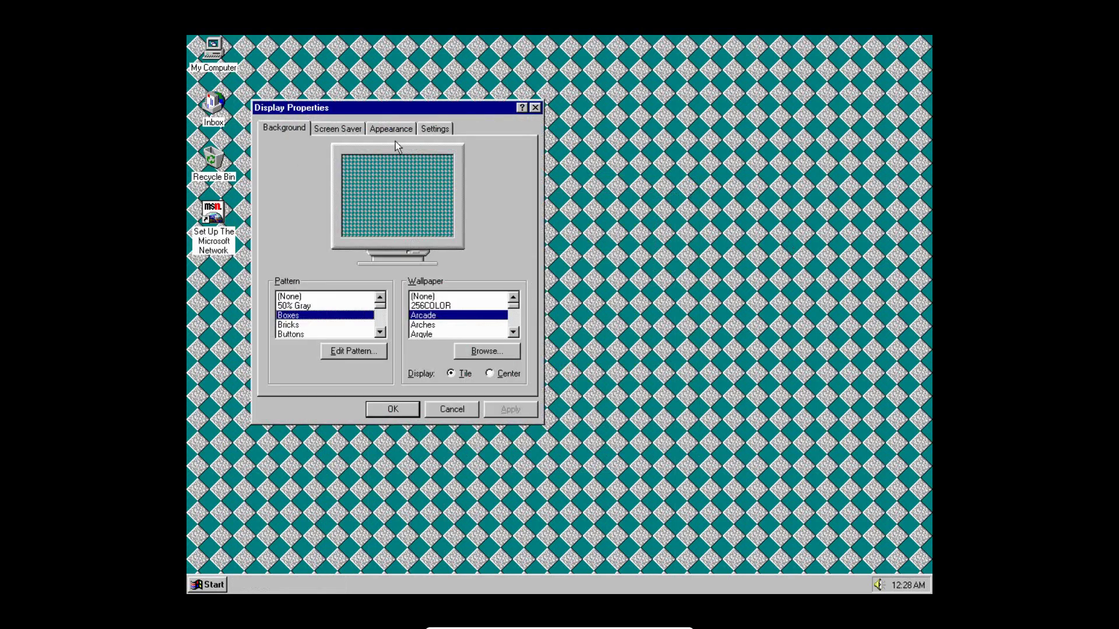
left_click(429, 316)
left_click(428, 306)
left_click(513, 410)
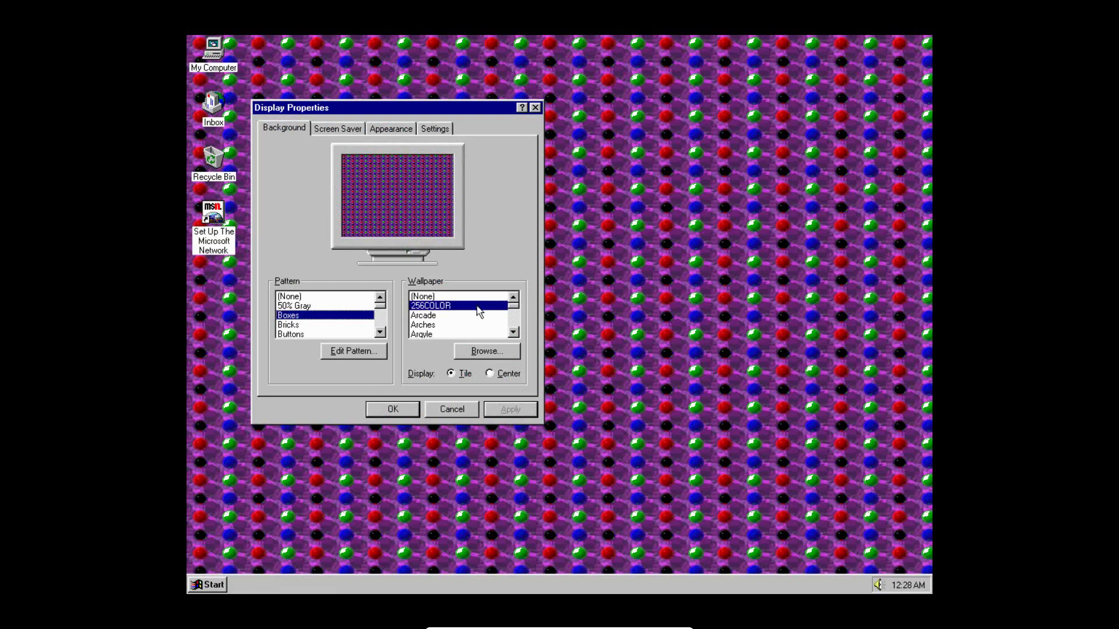
Set the desktop pattern to (None) and the wallpaper to Rivets, and apply the change.
left_click(311, 297)
left_click(448, 297)
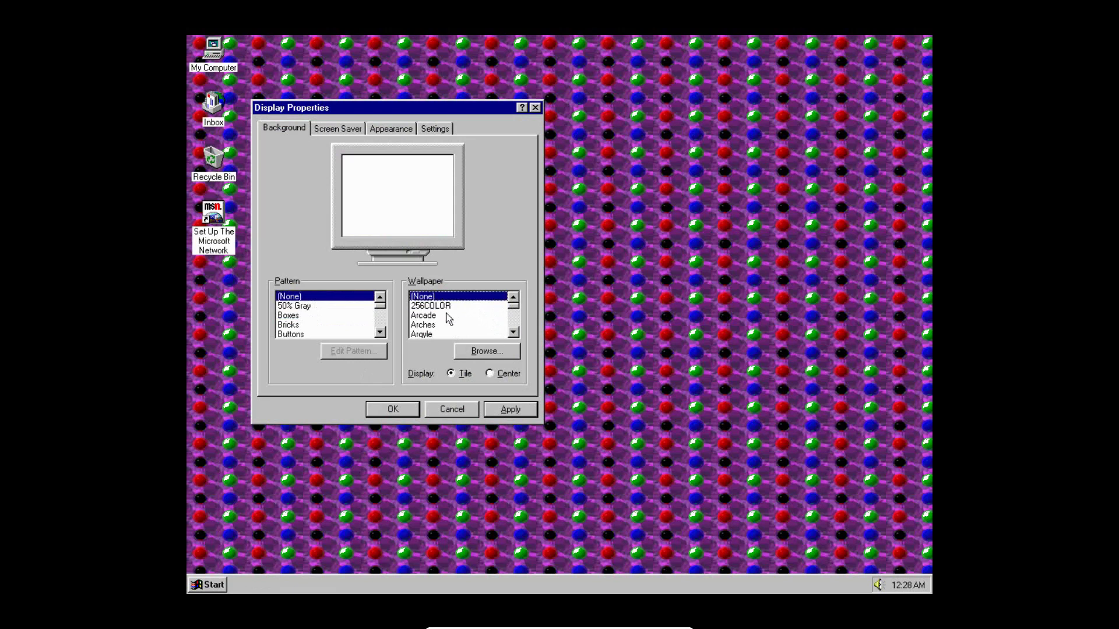
left_click(443, 316)
scroll(495, 326, "down", 5)
left_click(439, 328)
left_click(511, 410)
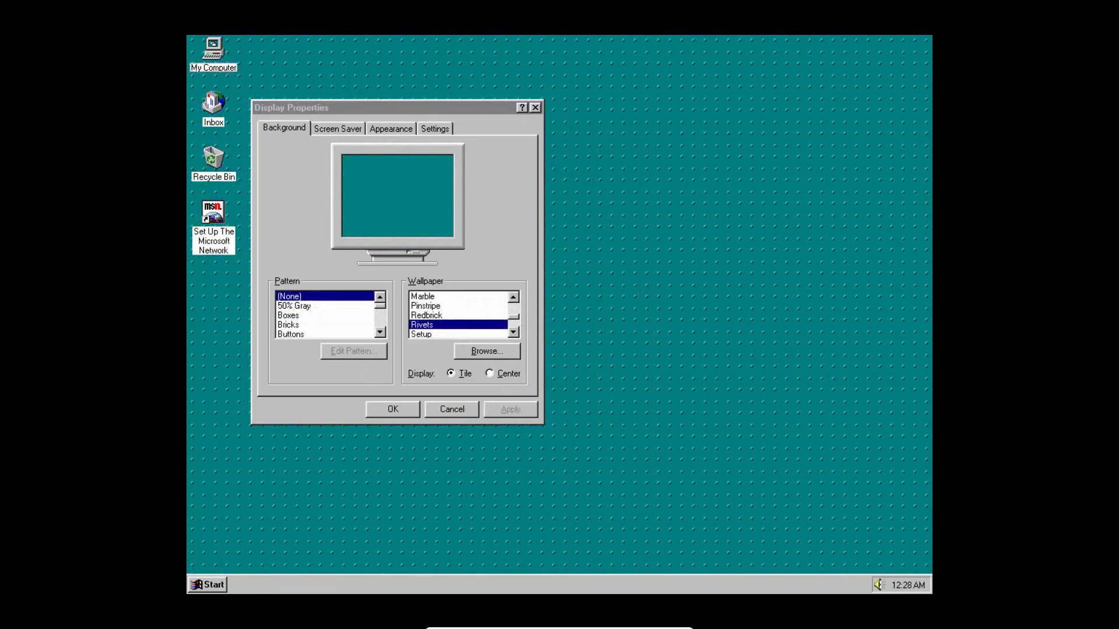
Change the desktop wallpaper to Setup and apply it.
left_click(422, 334)
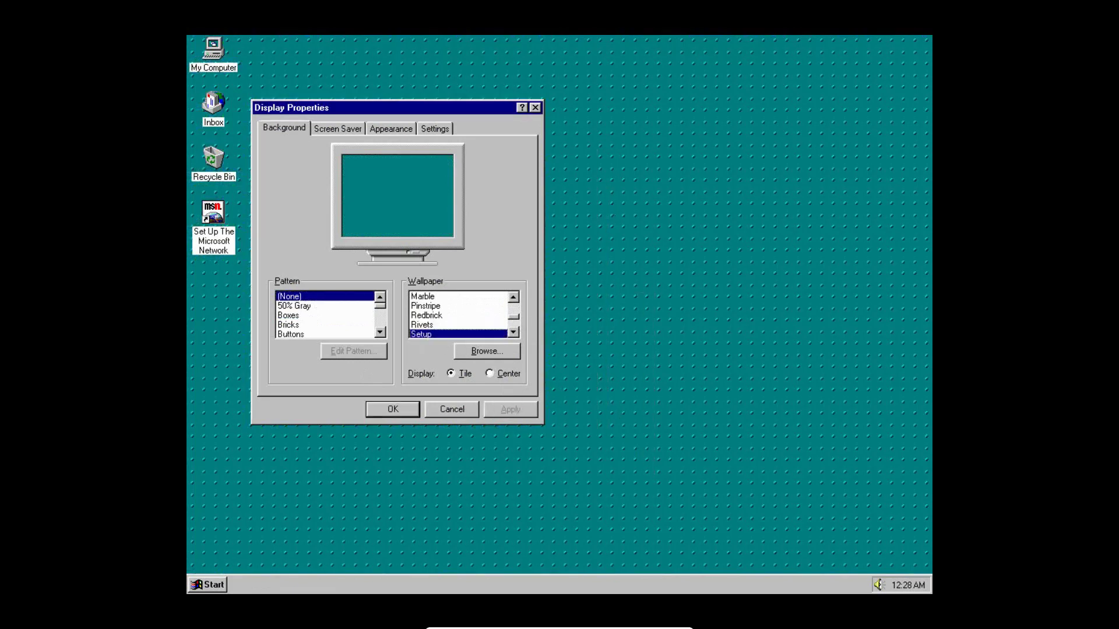
left_click(511, 409)
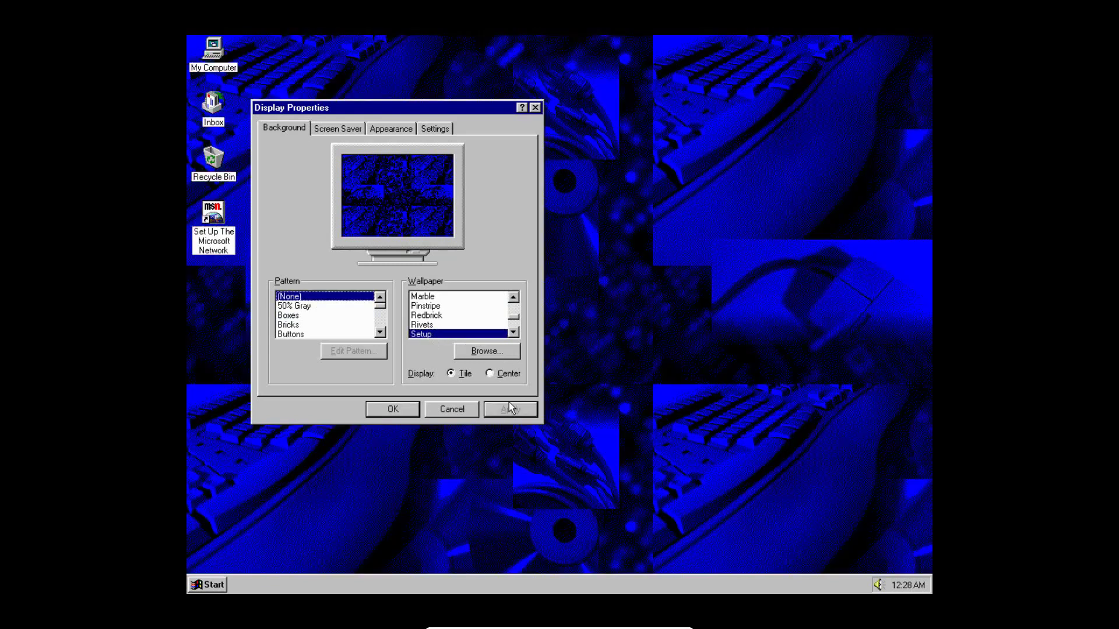
left_click_drag(800, 268, 720, 190)
left_click_drag(842, 356, 880, 437)
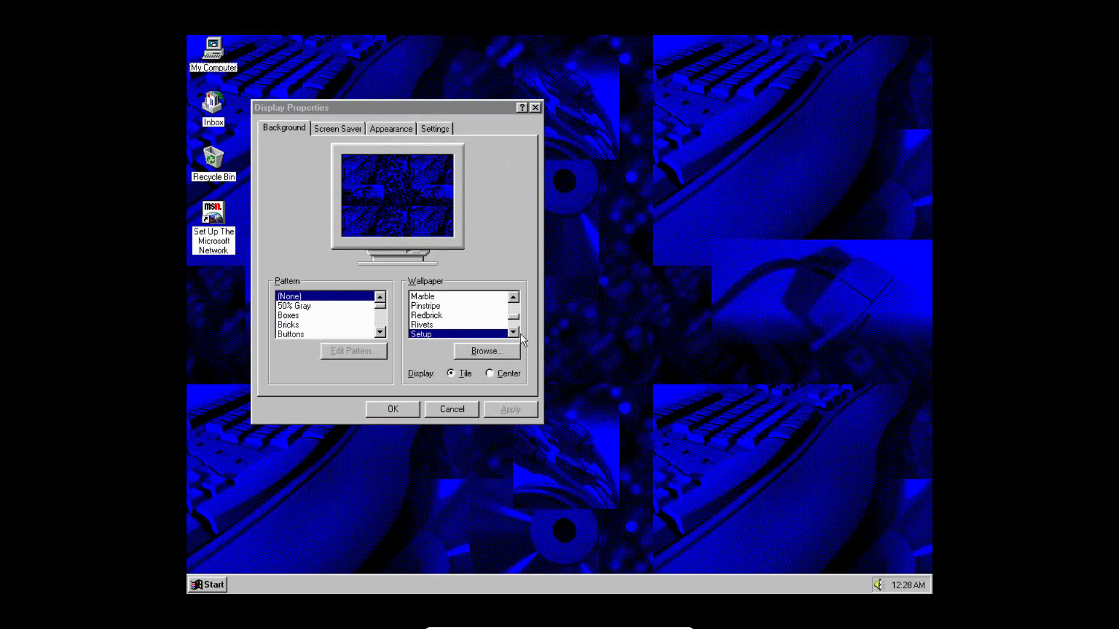
Display the Setup wallpaper centered instead of tiled, apply it and close the Display Properties.
mouse_move(513, 318)
left_mouse_down()
mouse_move(521, 344)
mouse_move(508, 324)
left_mouse_up()
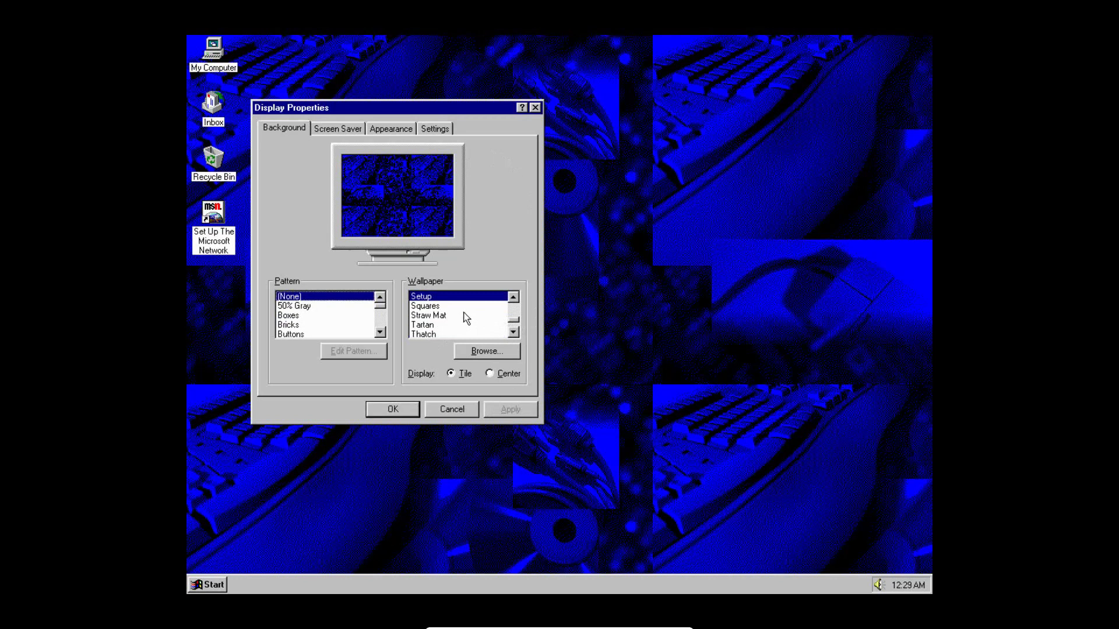
left_click(508, 375)
left_click(509, 408)
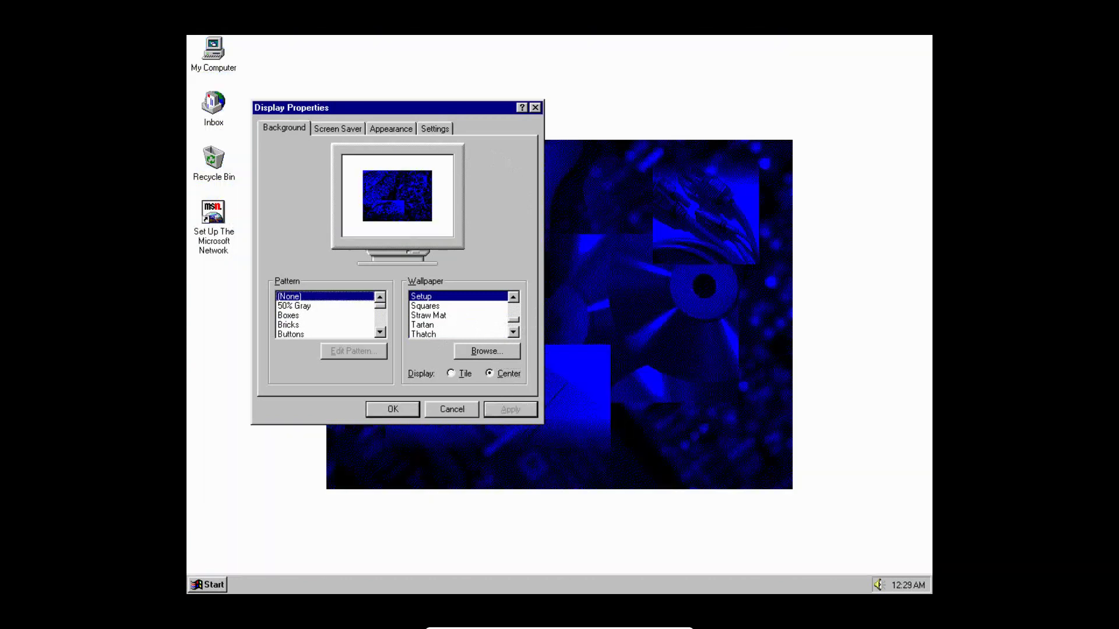
left_click_drag(645, 281, 792, 502)
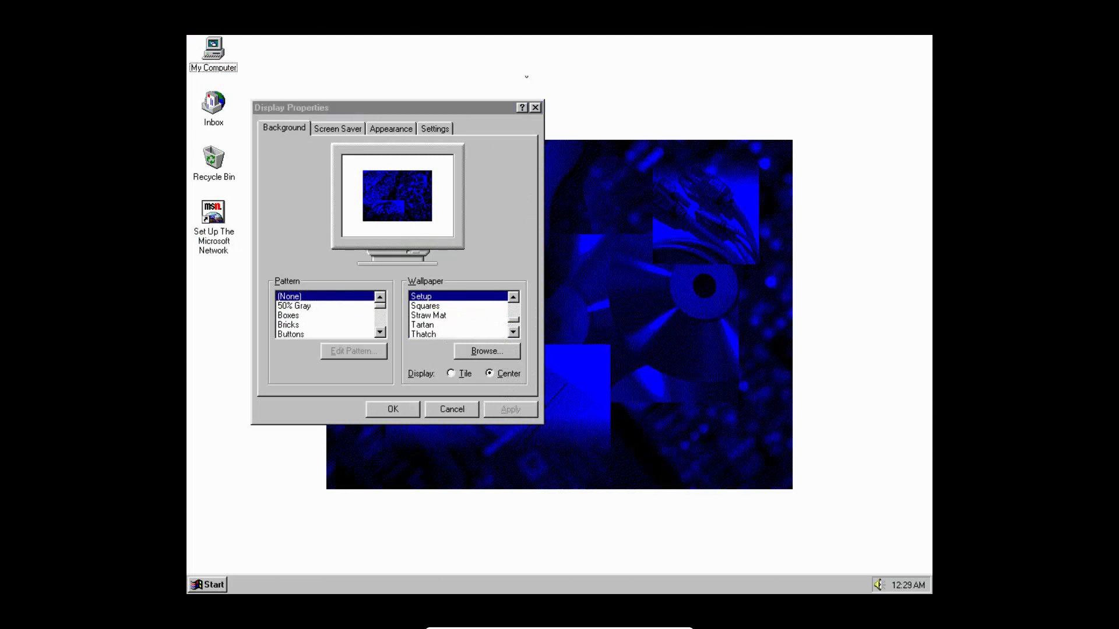
left_click(535, 107)
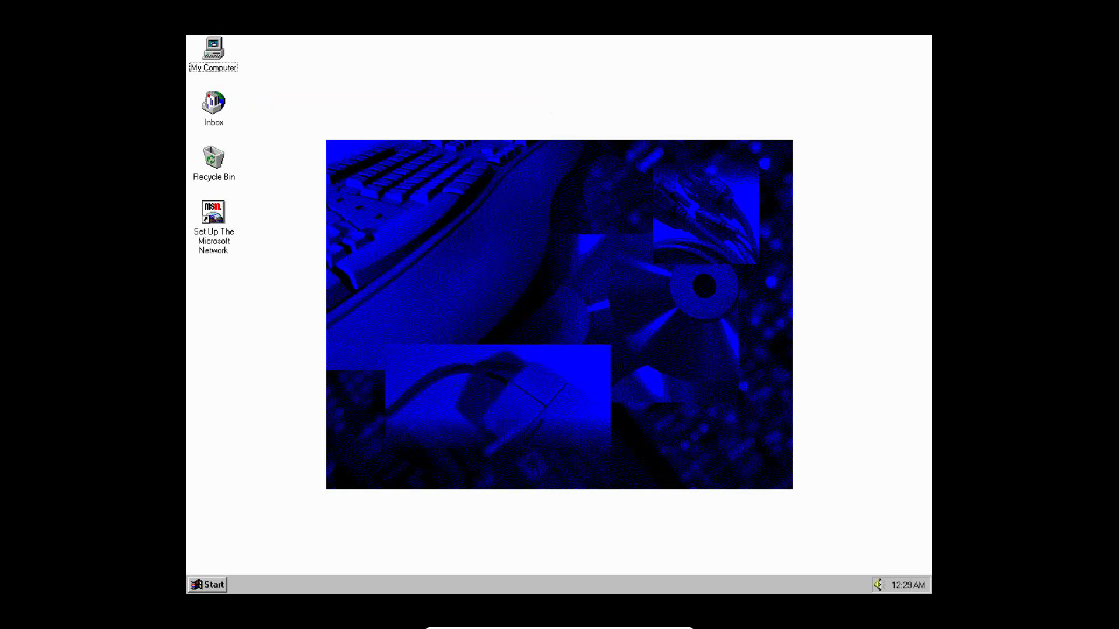
Open the Coolbmp image from the Files folder on drive C: and maximize its Paint window.
double_click(218, 67)
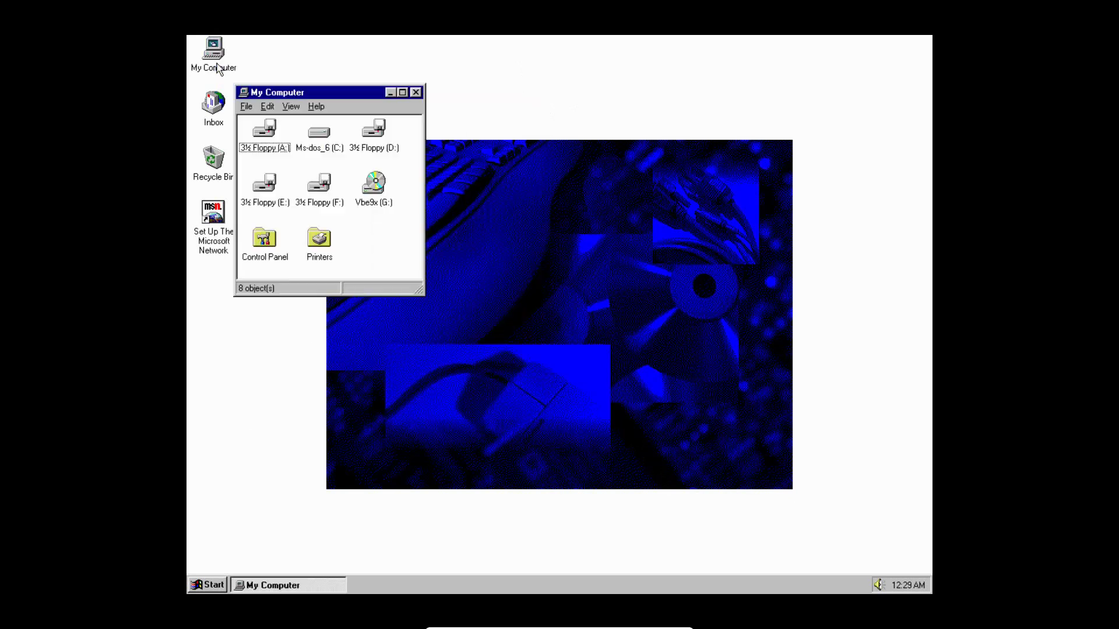
double_click(319, 135)
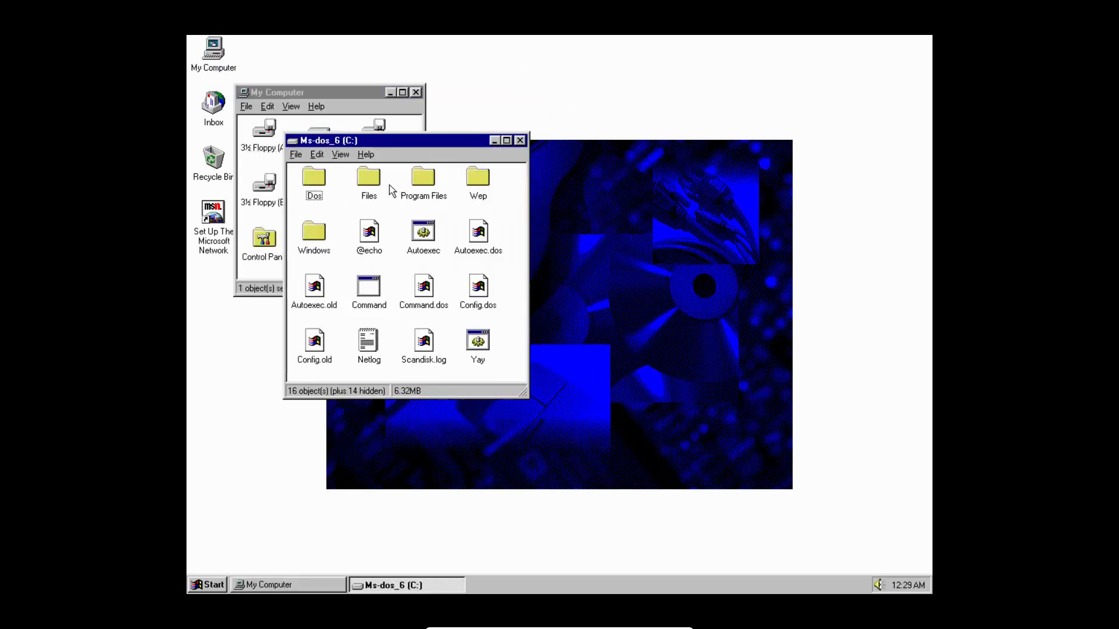
double_click(370, 181)
double_click(331, 198)
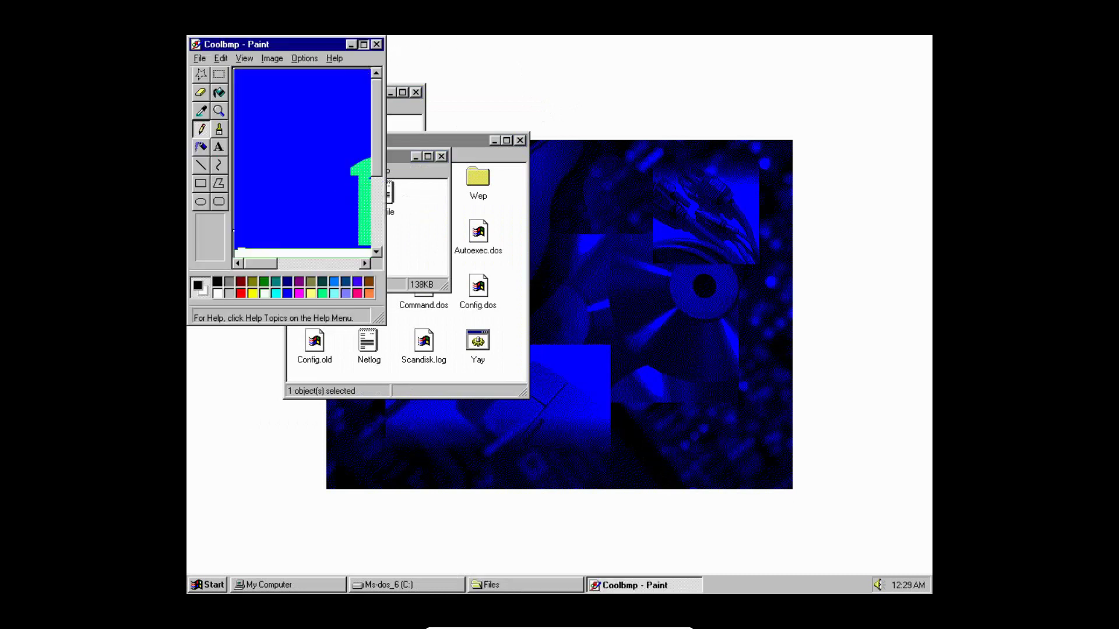
left_click(363, 44)
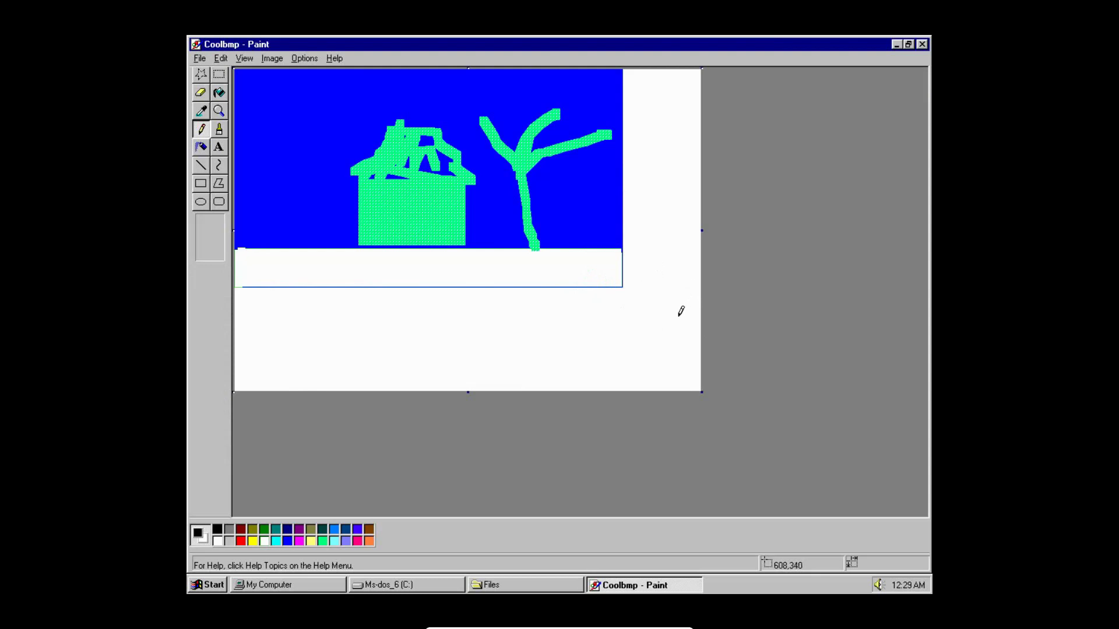
Close Paint and every My Computer, drive and folder window.
left_click(921, 44)
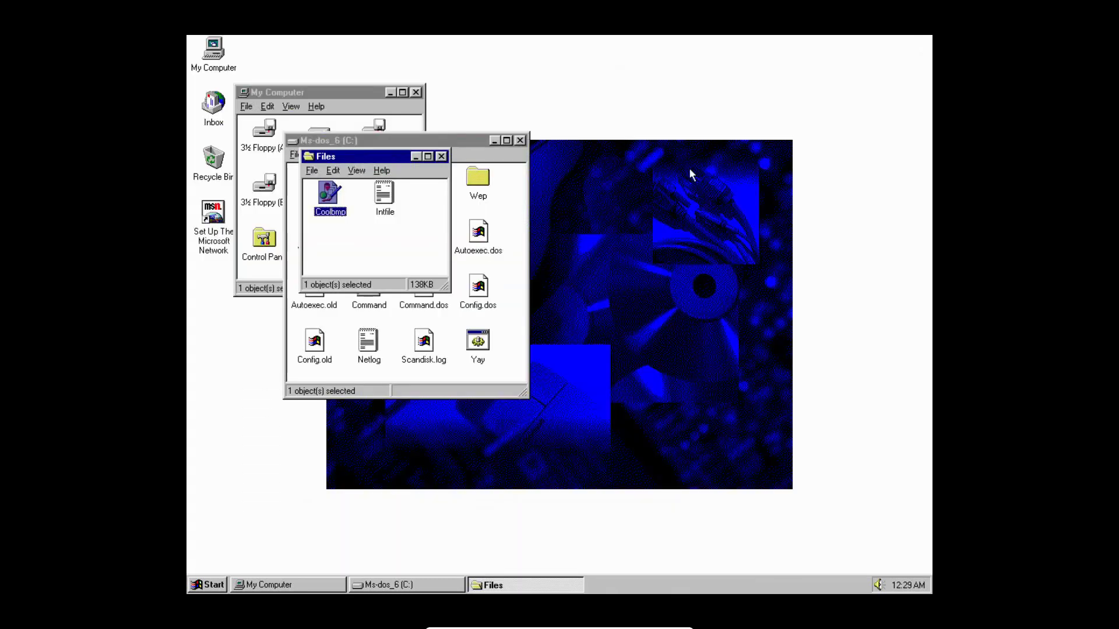
left_click(440, 156)
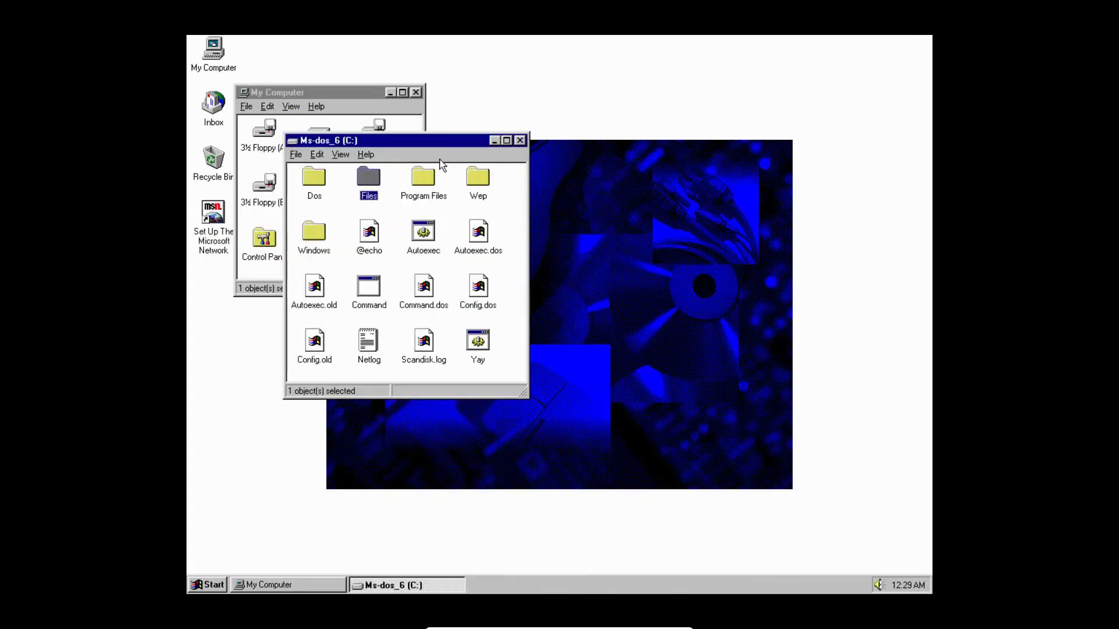
left_click(519, 141)
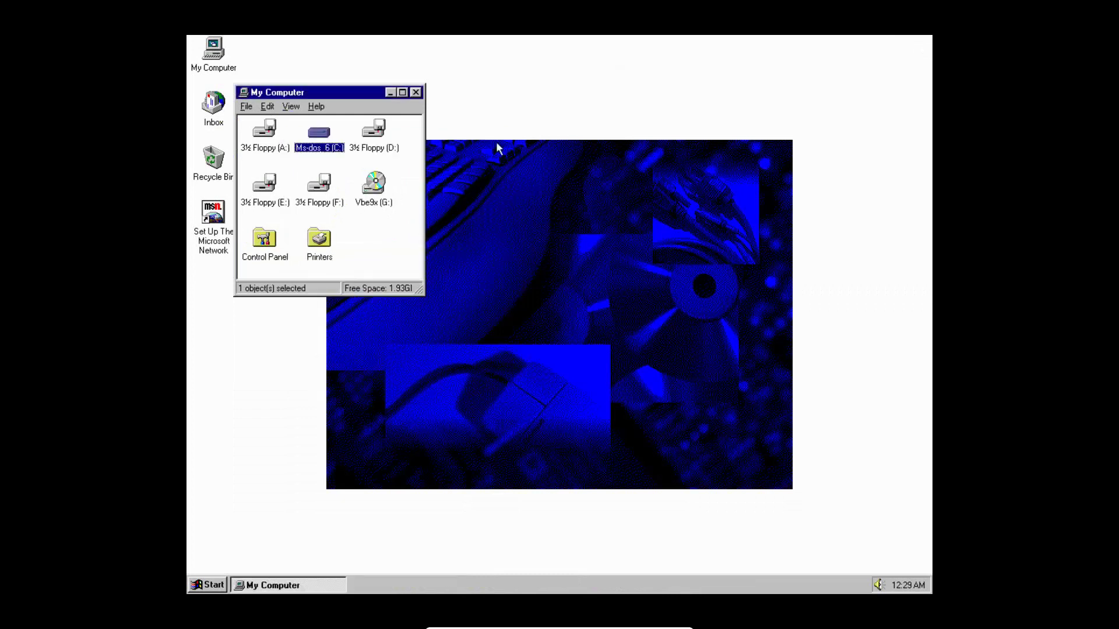
left_click(416, 92)
left_click_drag(414, 190, 327, 155)
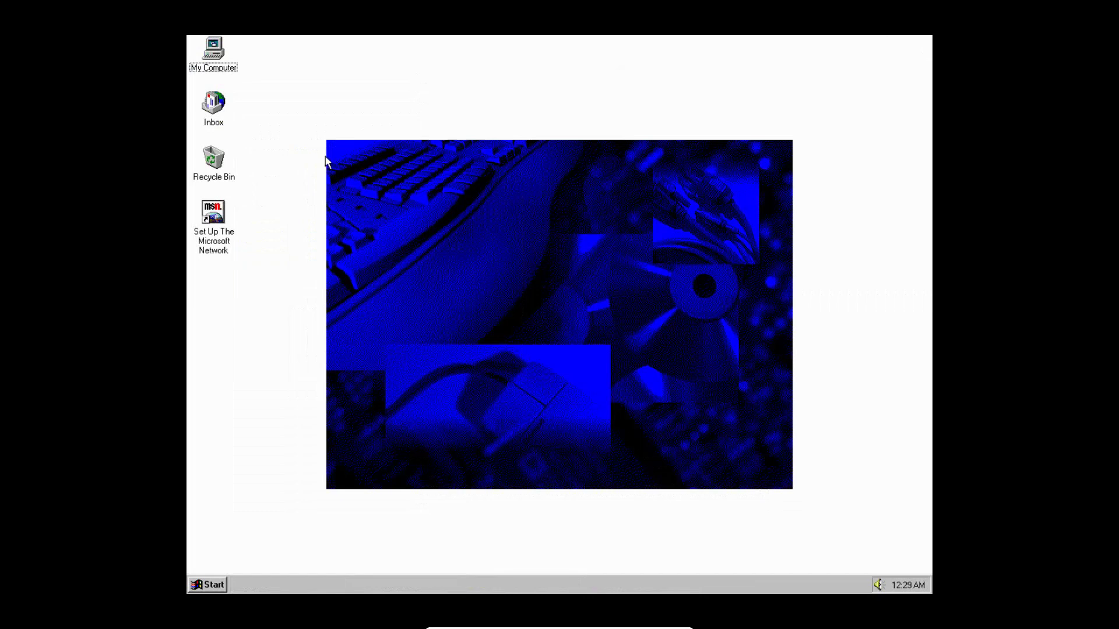
double_click(211, 54)
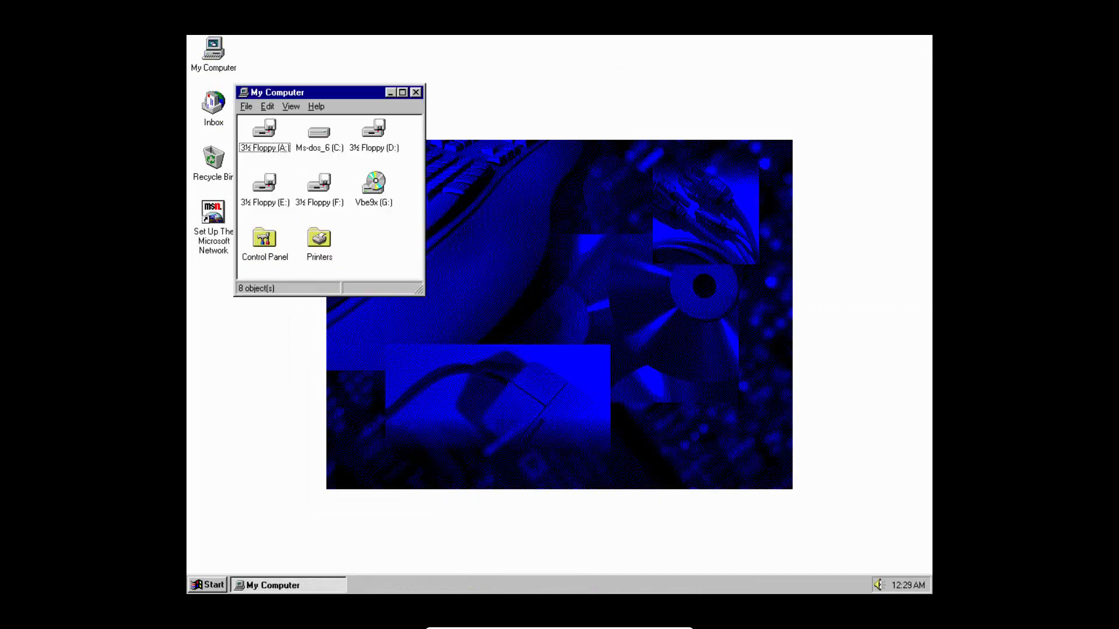
left_click(416, 92)
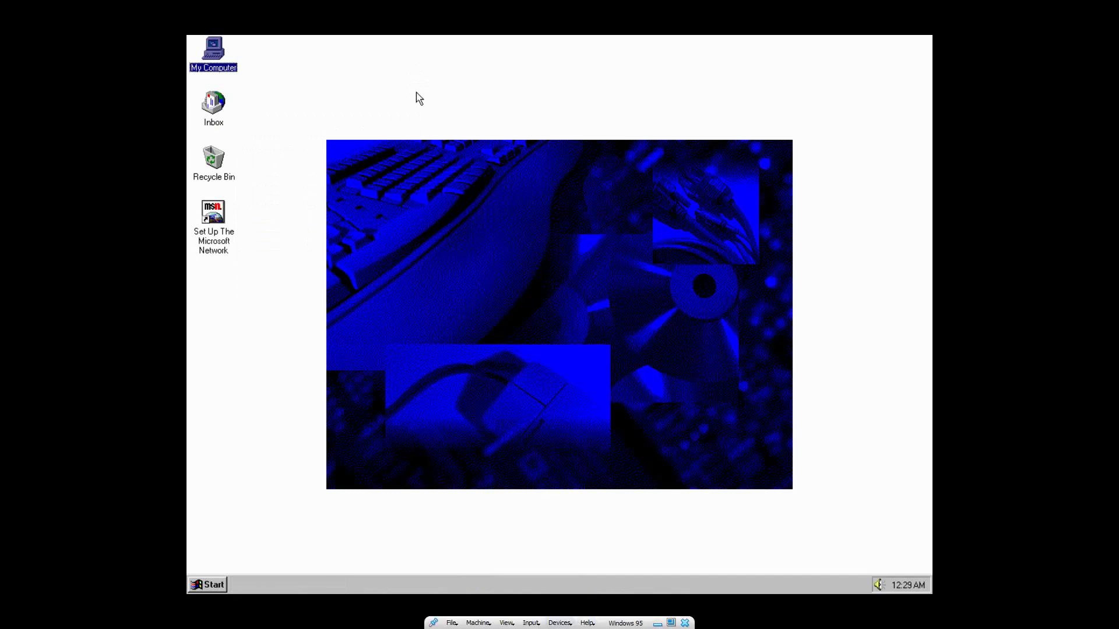
Insert a virtual floppy disk file from the Windows 95 folder inside Virtual Machine Files (1) under VIDEO YT.
left_click(560, 623)
mouse_move(586, 521)
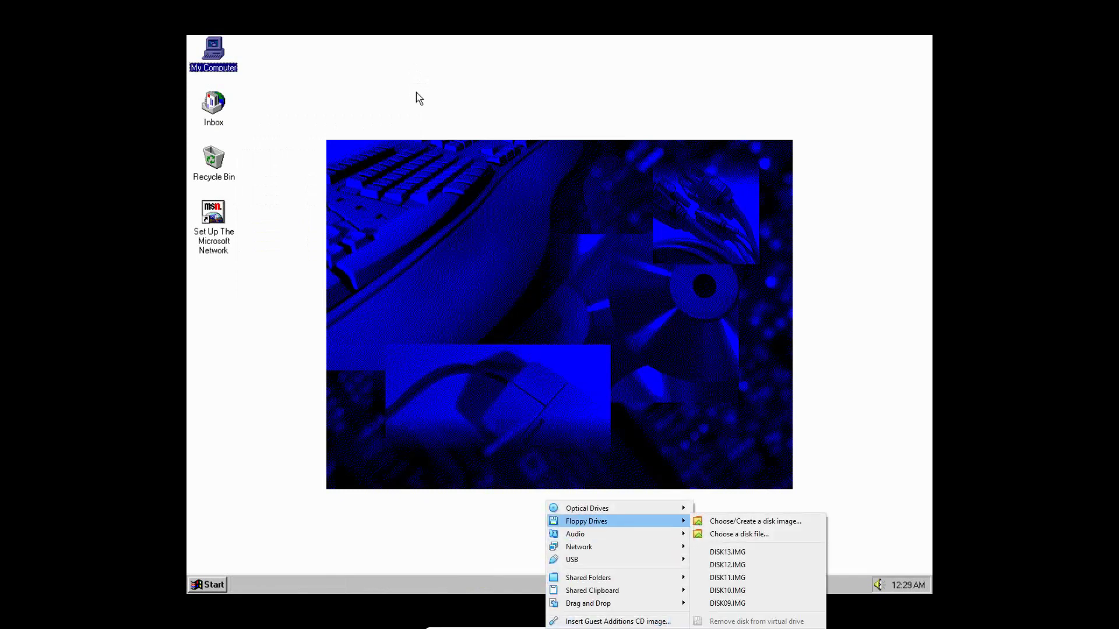
left_click(739, 534)
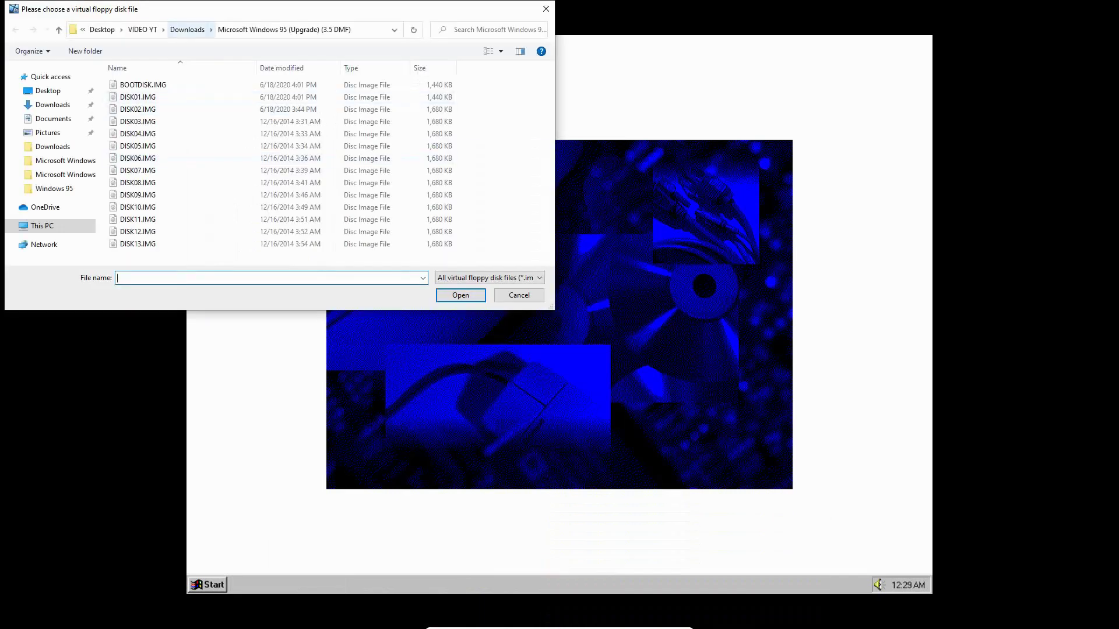
left_click(143, 29)
left_click(156, 121)
double_click(157, 122)
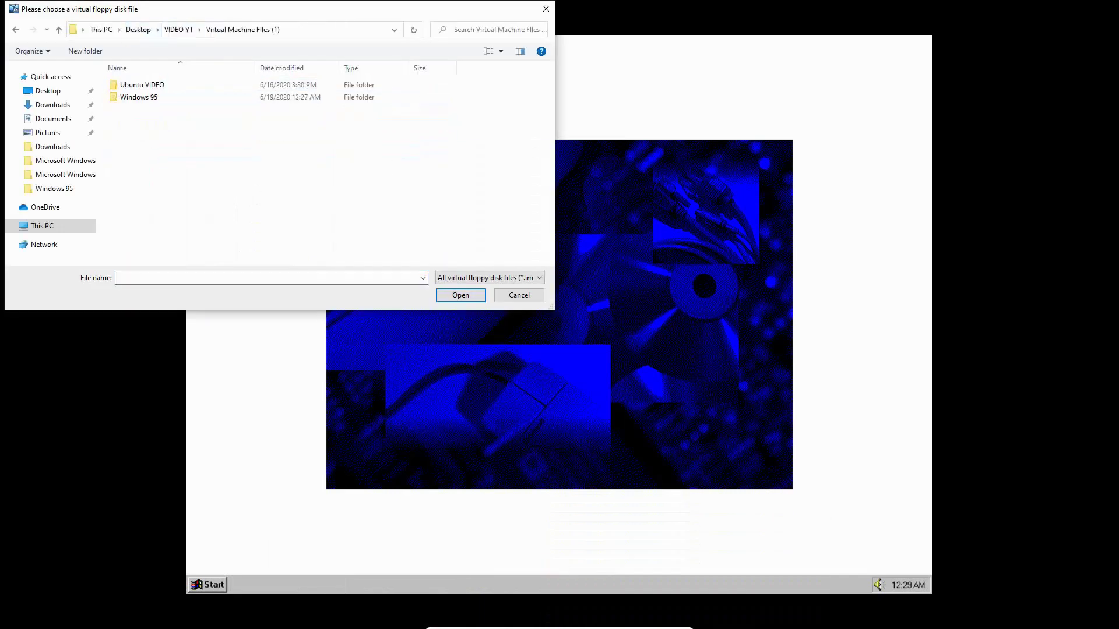
double_click(416, 95)
double_click(416, 95)
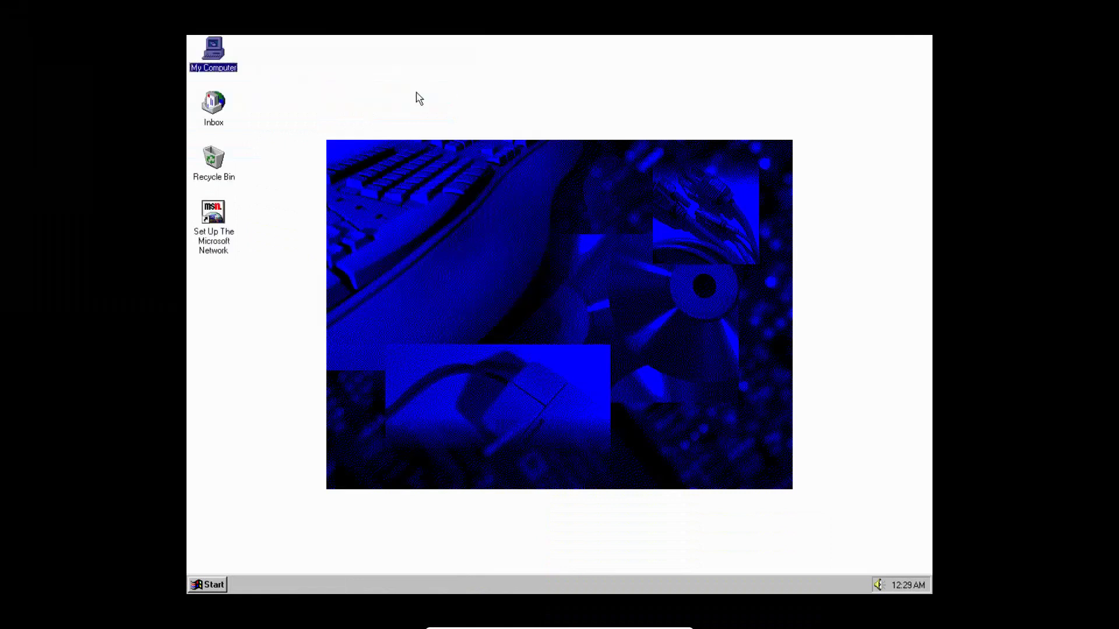
Open floppy drive A: from My Computer and launch the Winrisk game.
double_click(226, 63)
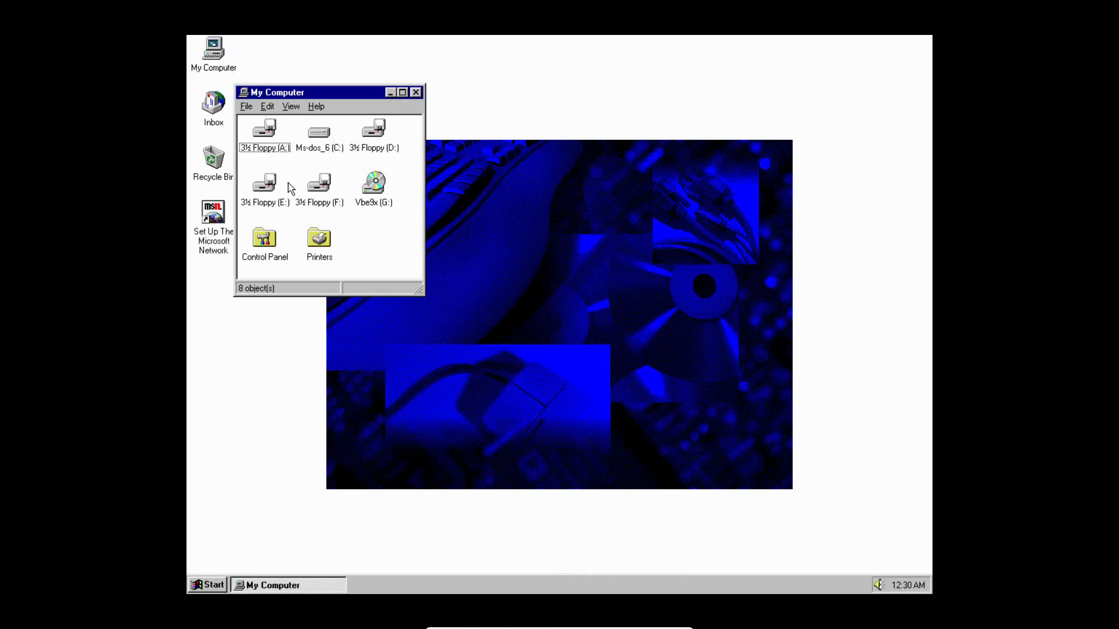
left_click(264, 143)
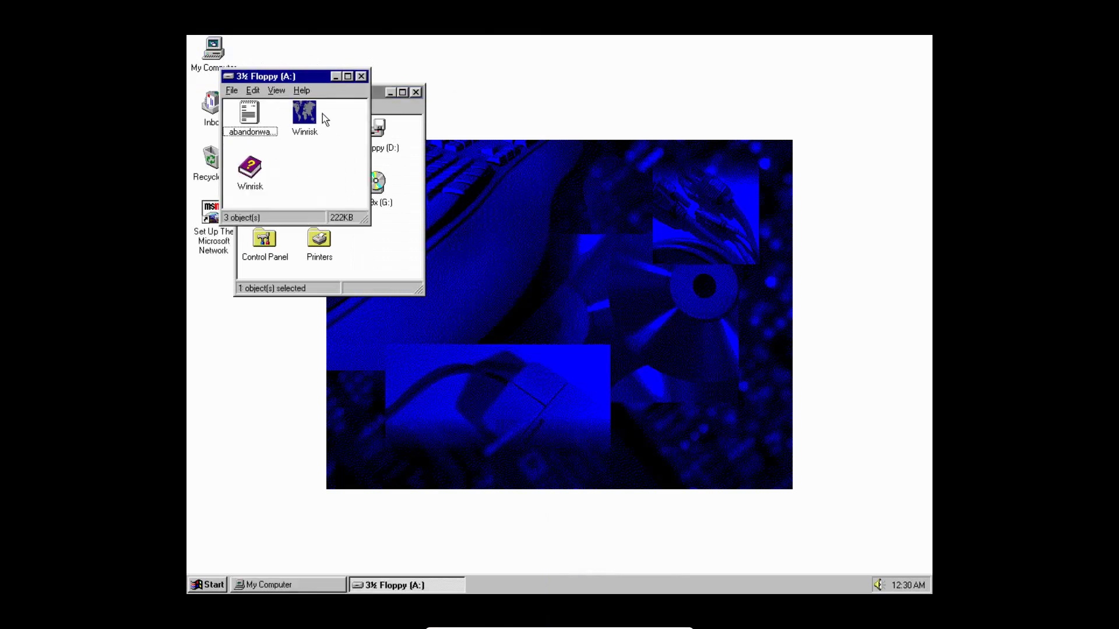
double_click(299, 120)
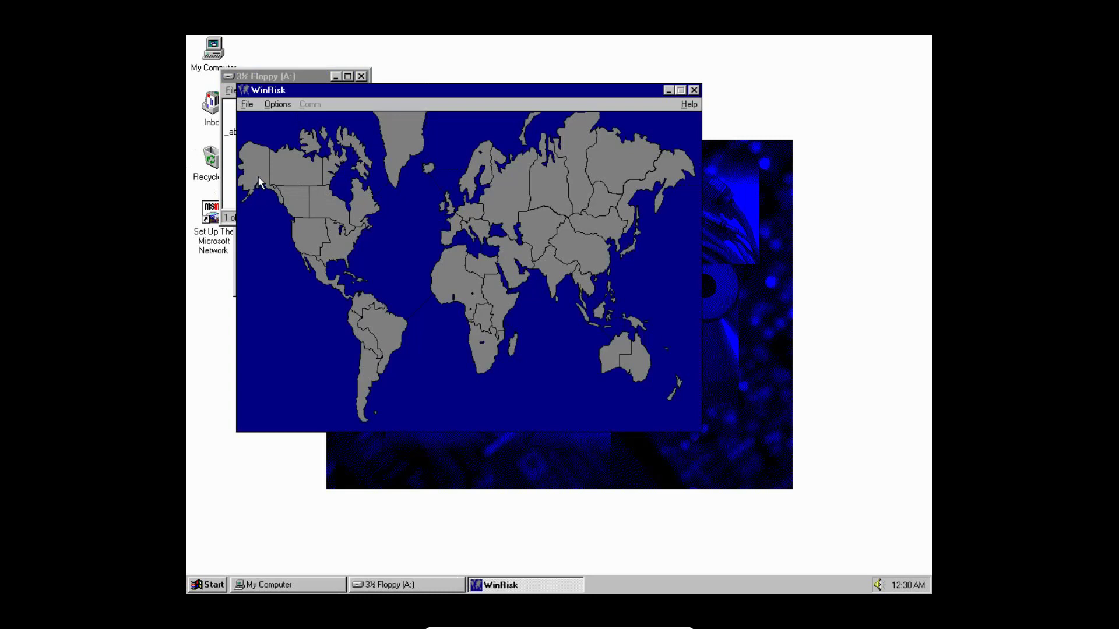
Start a new WinRisk game and accept the player setup.
left_click(245, 104)
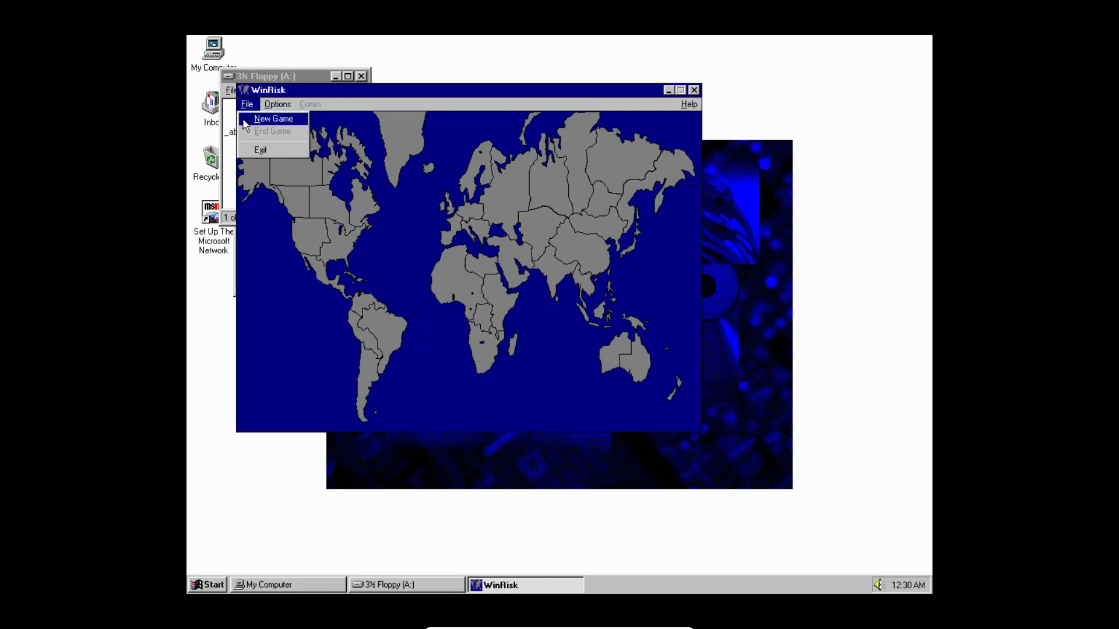
left_click(249, 118)
left_click(385, 282)
Claim Alaska, the two neighbouring western Canadian territories, and one territory each in northern and central Asia.
left_click(267, 168)
left_click(287, 179)
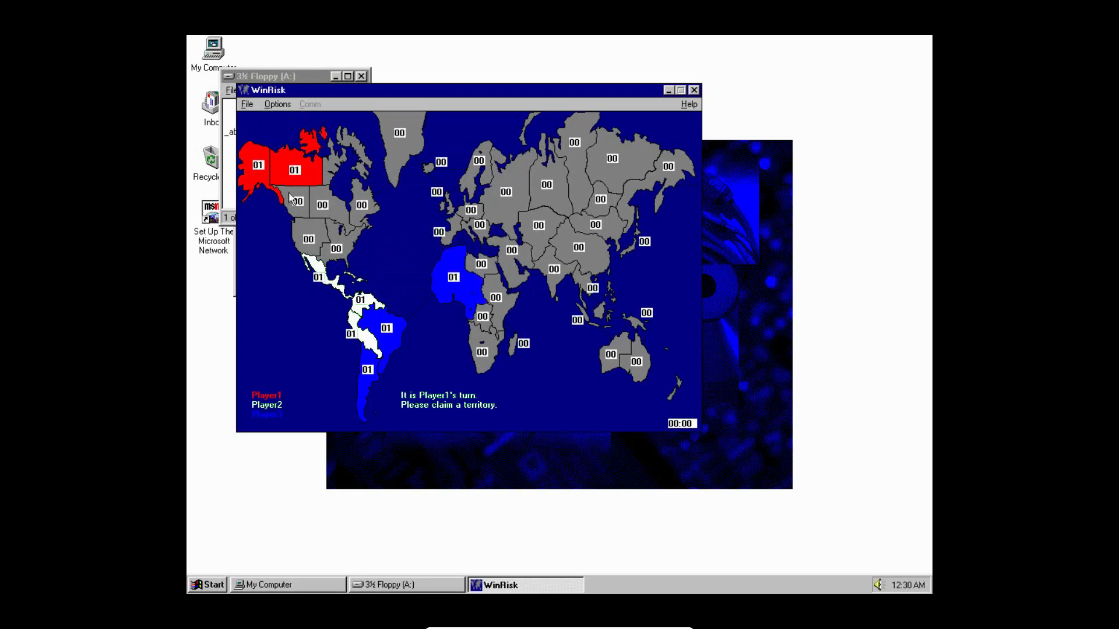
left_click(289, 196)
left_click(564, 201)
left_click(554, 226)
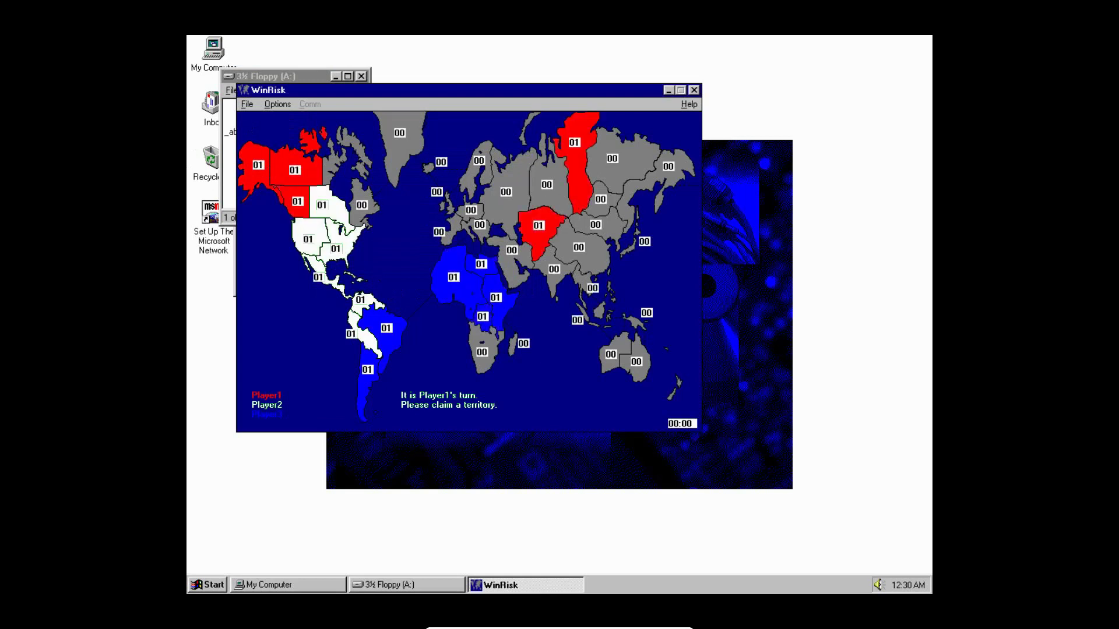
Claim India, the Middle East, Ukraine, Western Europe and Scandinavia.
left_click(549, 273)
left_click(506, 269)
left_click(497, 213)
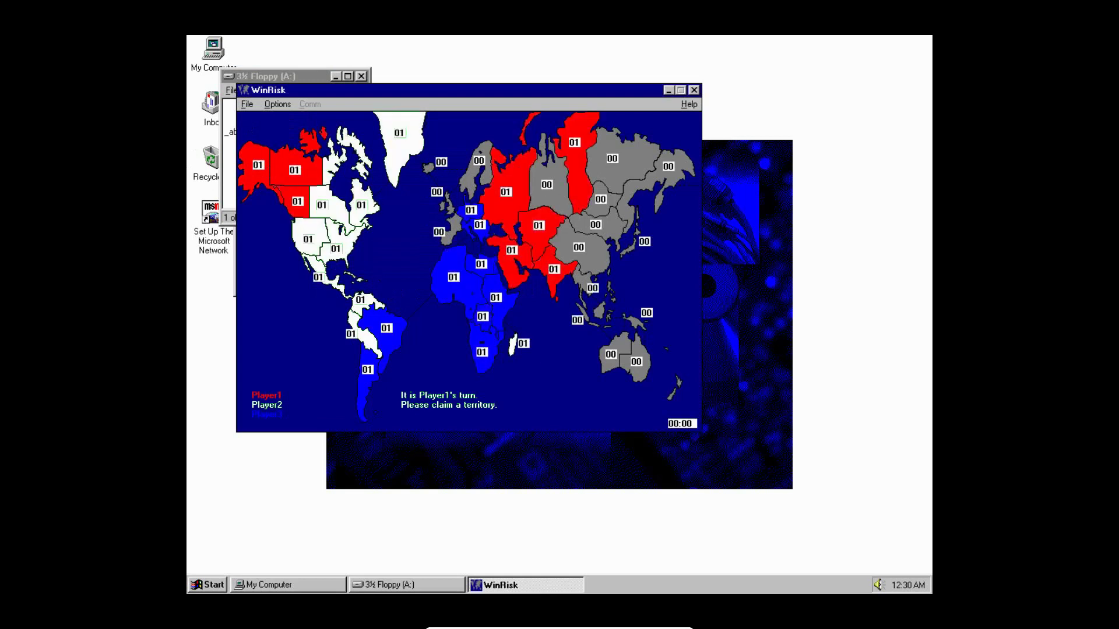
left_click(452, 225)
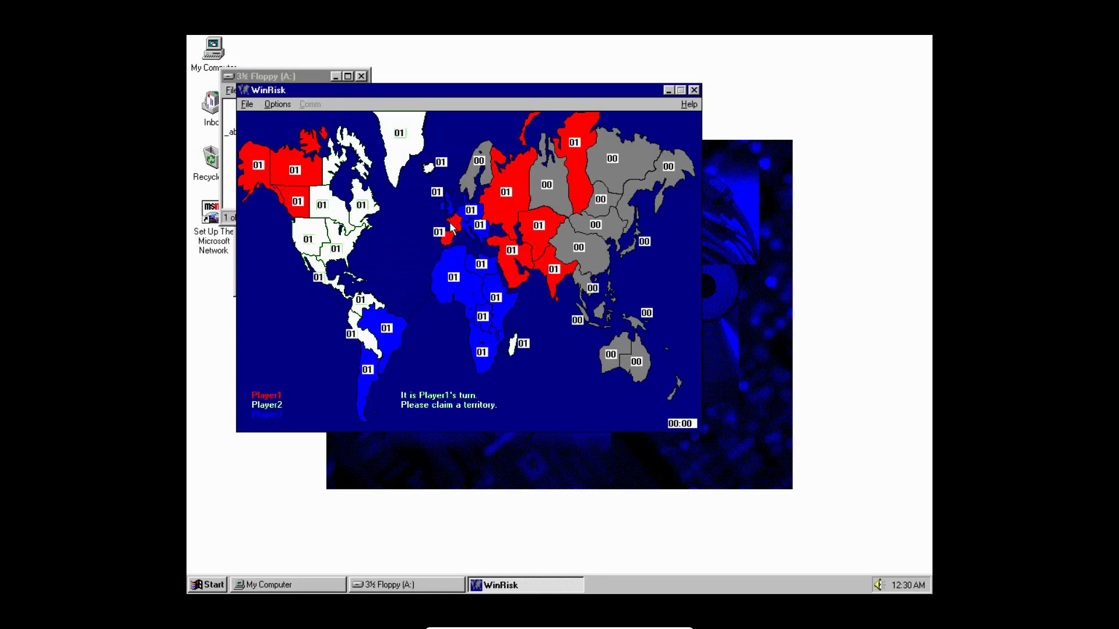
left_click(467, 188)
Claim the two Asian territories directly north of China and both Australian territories.
left_click(597, 198)
left_click(601, 226)
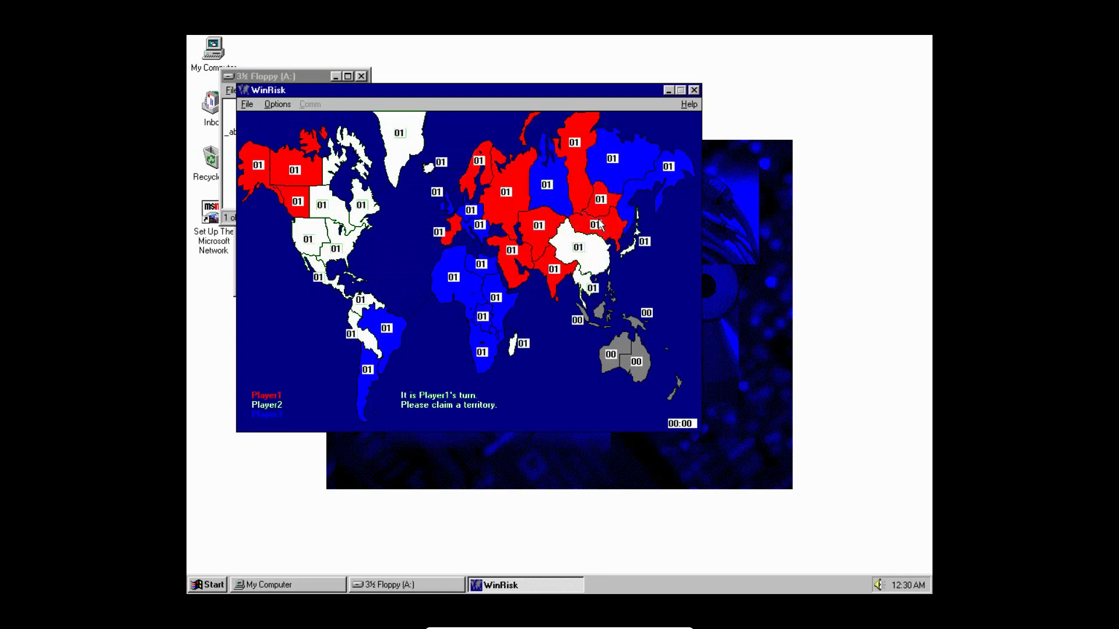
left_click(615, 361)
left_click(646, 366)
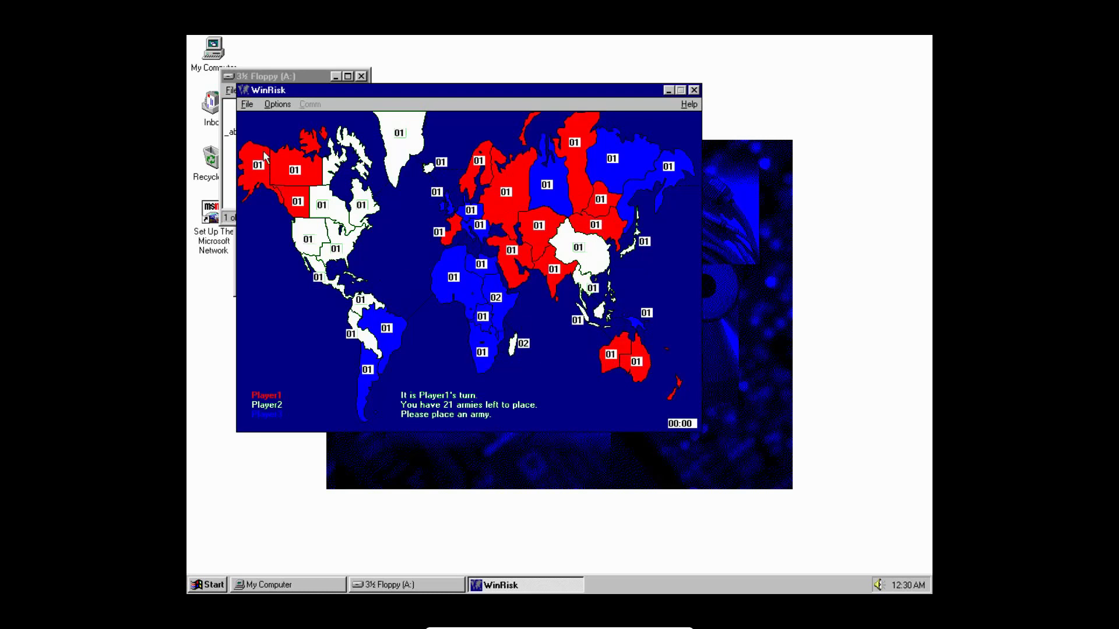
Place armies on Alaska, the two western Canadian territories, central Asia, India and the Middle East.
left_click(301, 170)
left_click(266, 169)
left_click(263, 170)
left_click(297, 207)
left_click(297, 206)
left_click(535, 240)
left_click(535, 240)
left_click(553, 264)
left_click(553, 263)
left_click(504, 273)
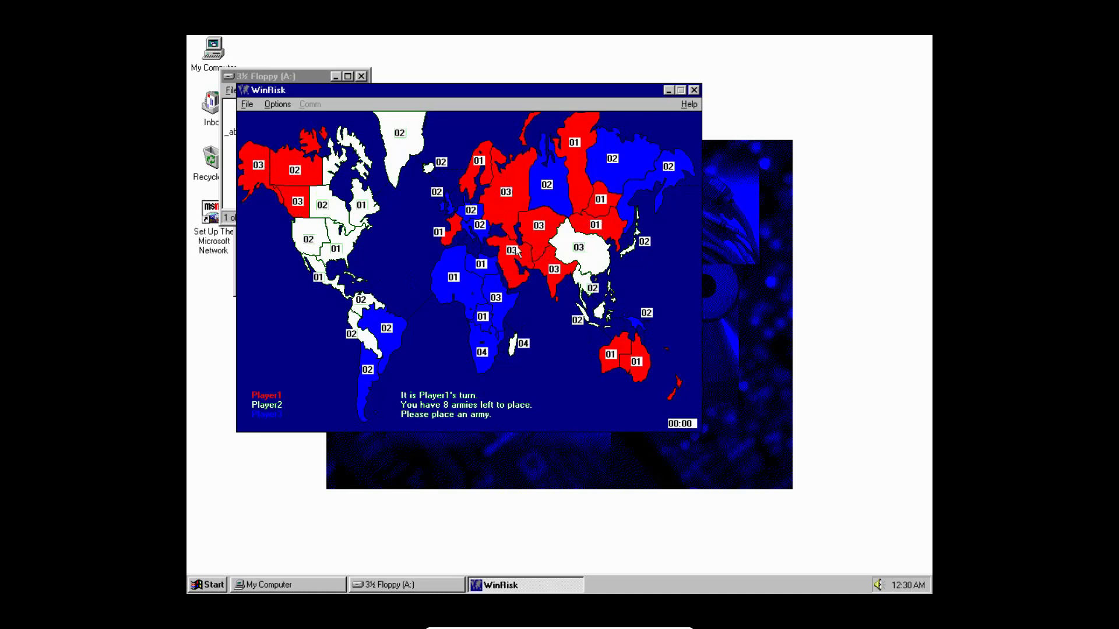
Place the remaining armies on Western Europe, northern Asia, the two territories north of China, and India.
left_click(452, 234)
double_click(593, 123)
double_click(611, 236)
left_click(609, 207)
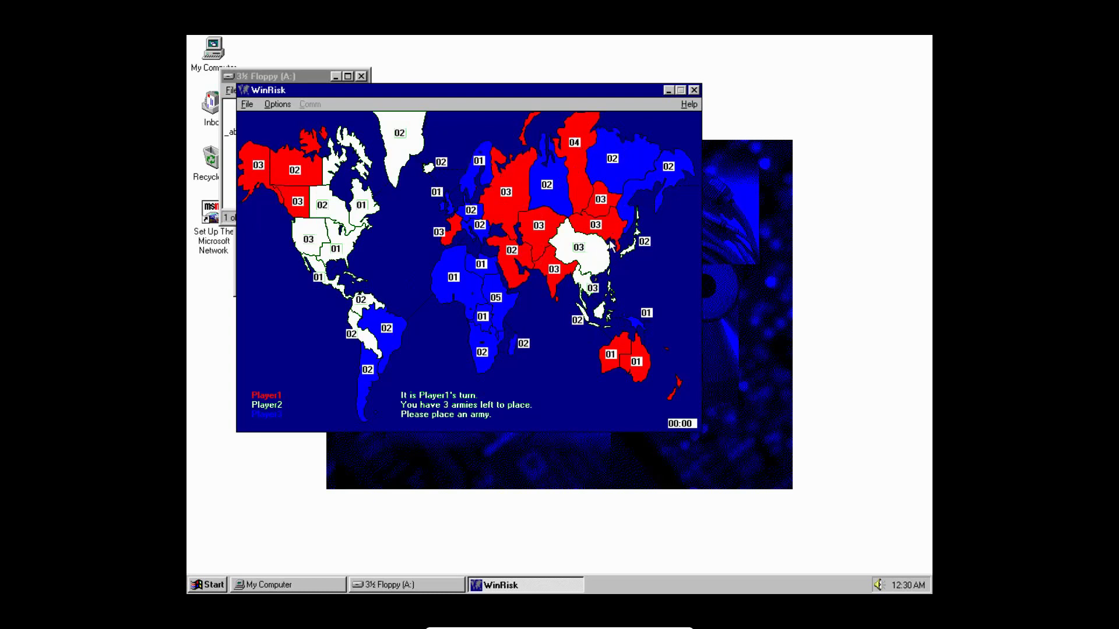
left_click(556, 285)
left_click(555, 286)
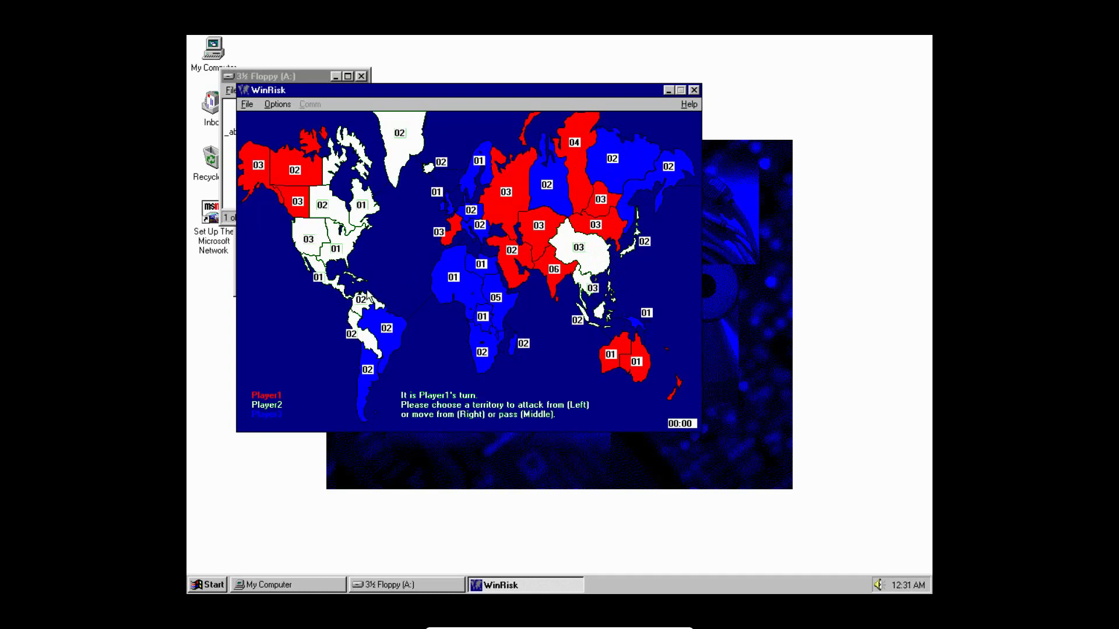
Attack the blue territory in northern Europe from Ukraine and continue past the battle result.
left_click(505, 192)
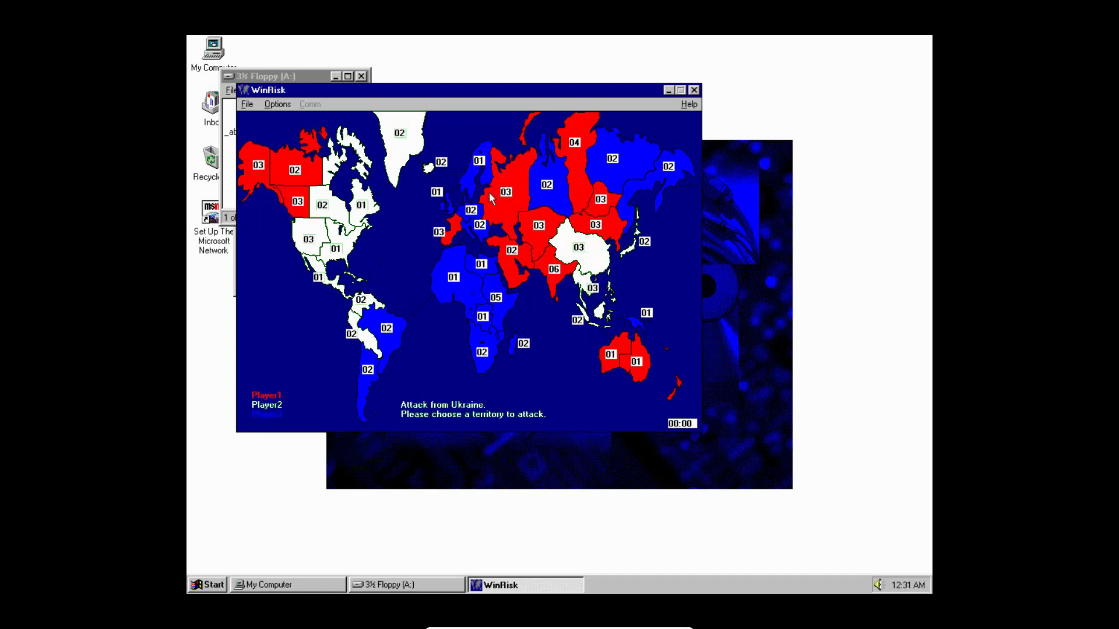
left_click(466, 217)
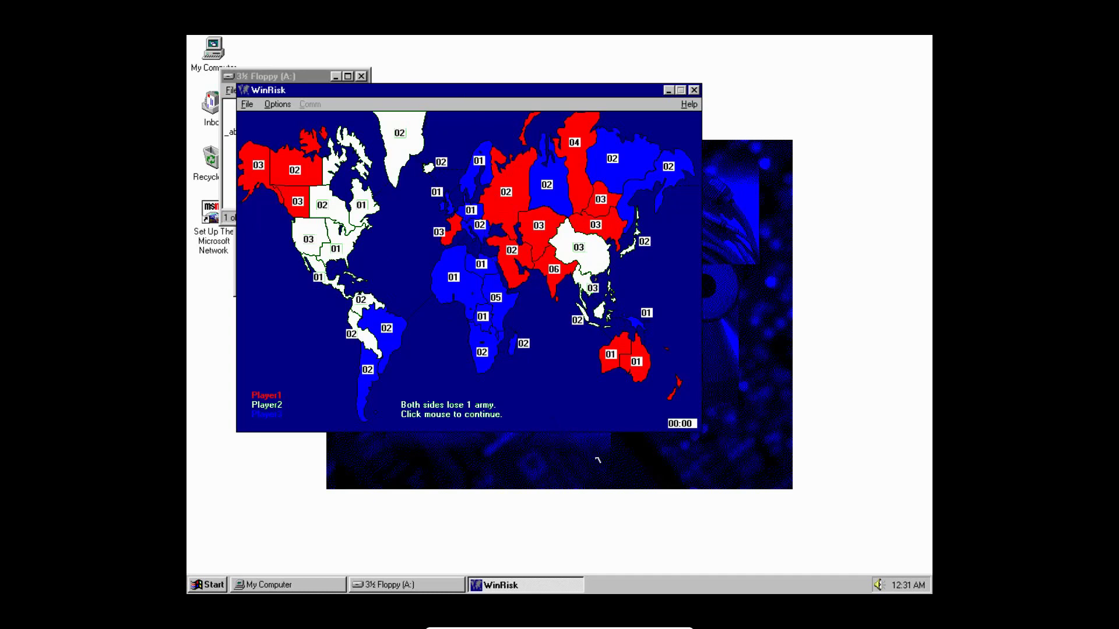
left_click(459, 408)
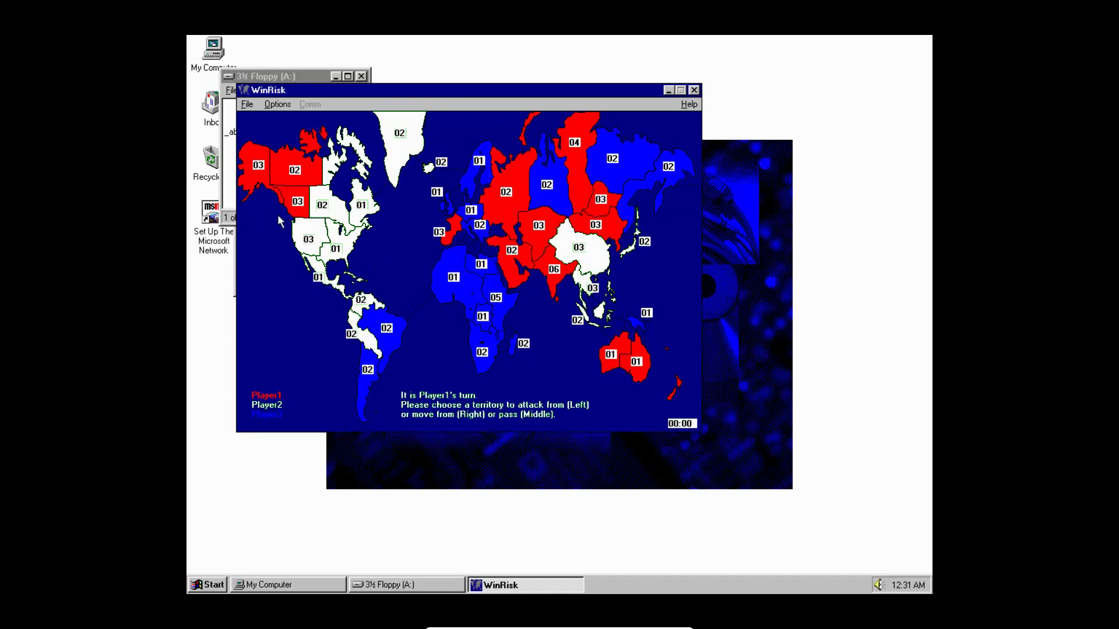
Close the WinRisk game in progress.
left_click(248, 104)
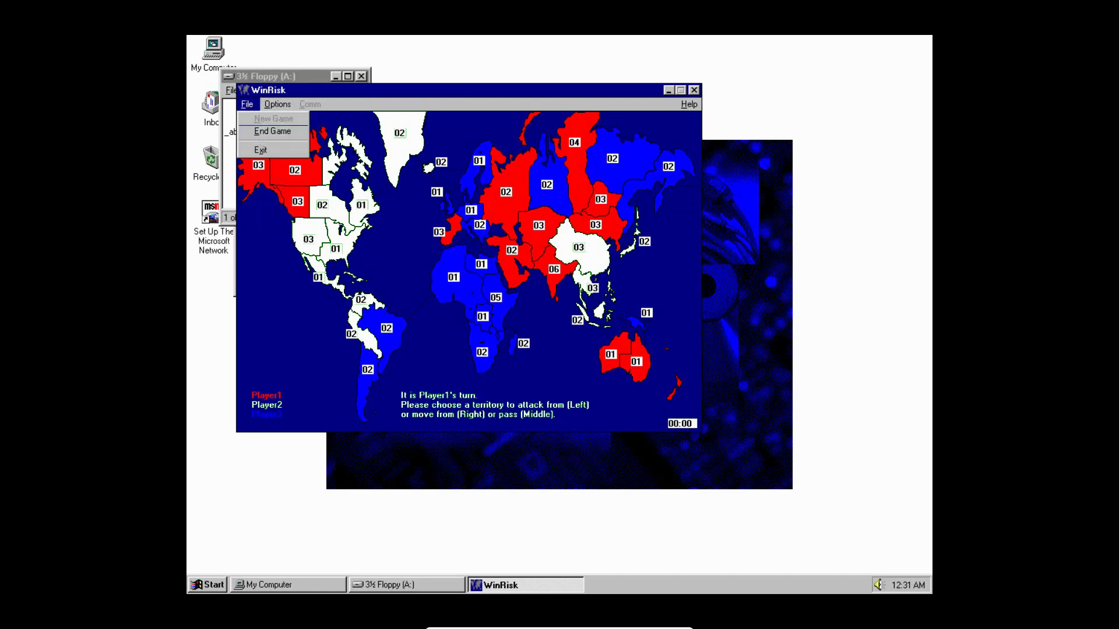
mouse_move(276, 109)
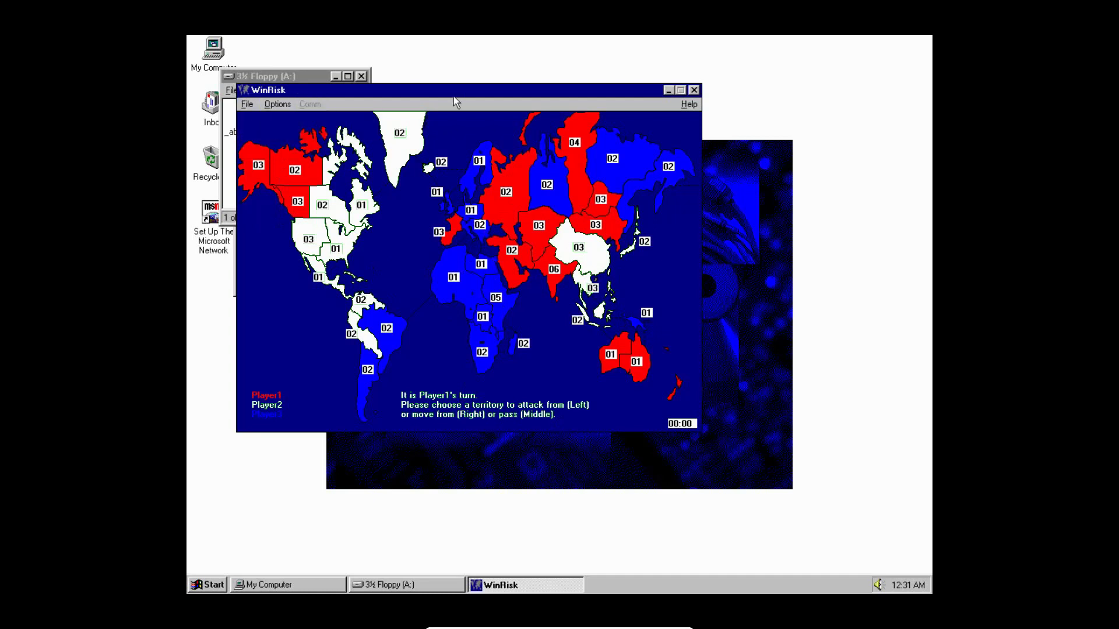
left_click(694, 90)
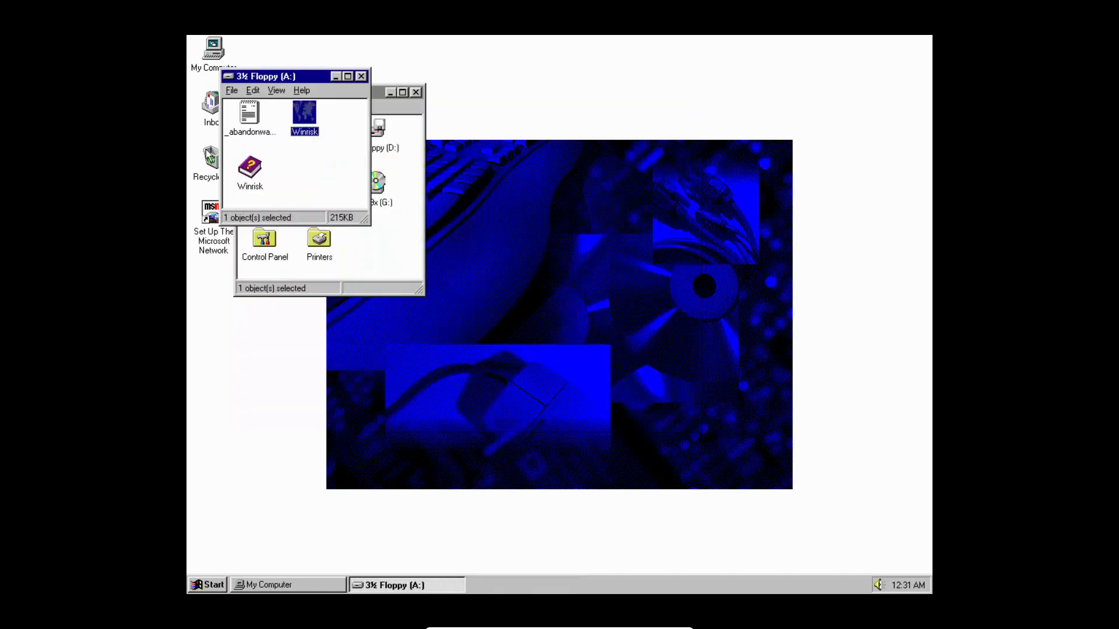
Open the Winrisk help file on the floppy, read the game instructions and close the help window.
left_click(242, 168)
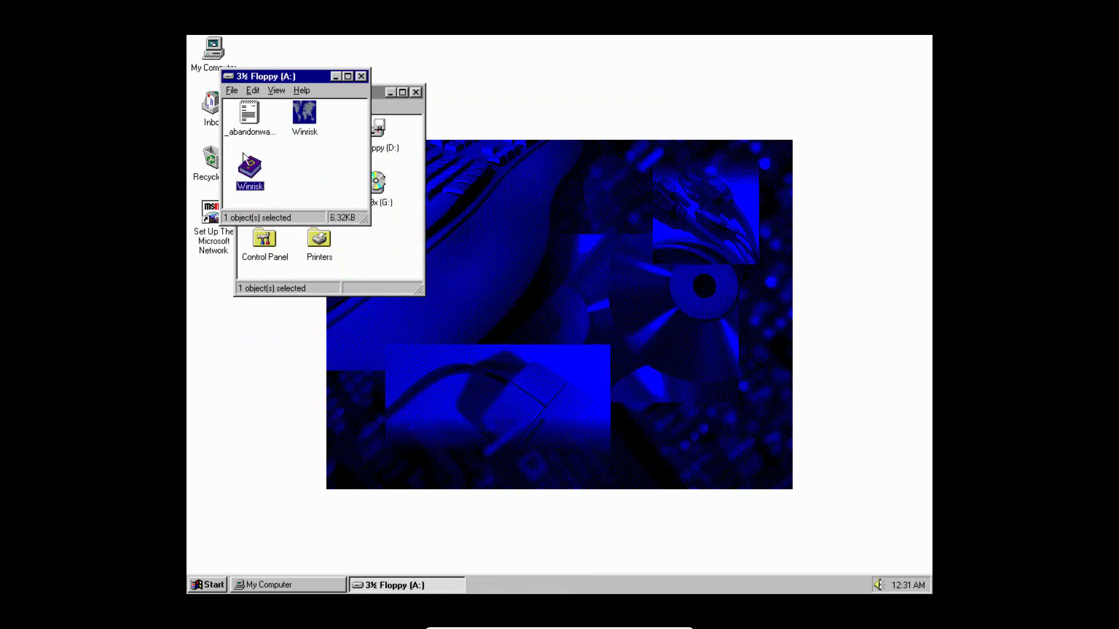
double_click(251, 180)
left_click_drag(499, 187, 535, 187)
left_click(507, 357)
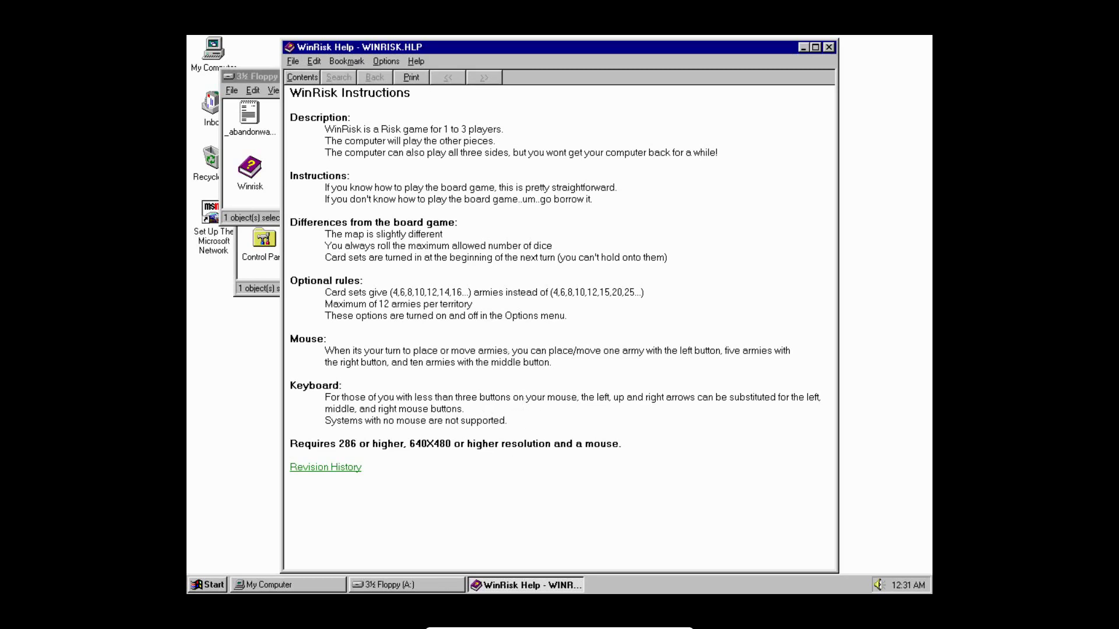
left_click(830, 51)
left_click(290, 164)
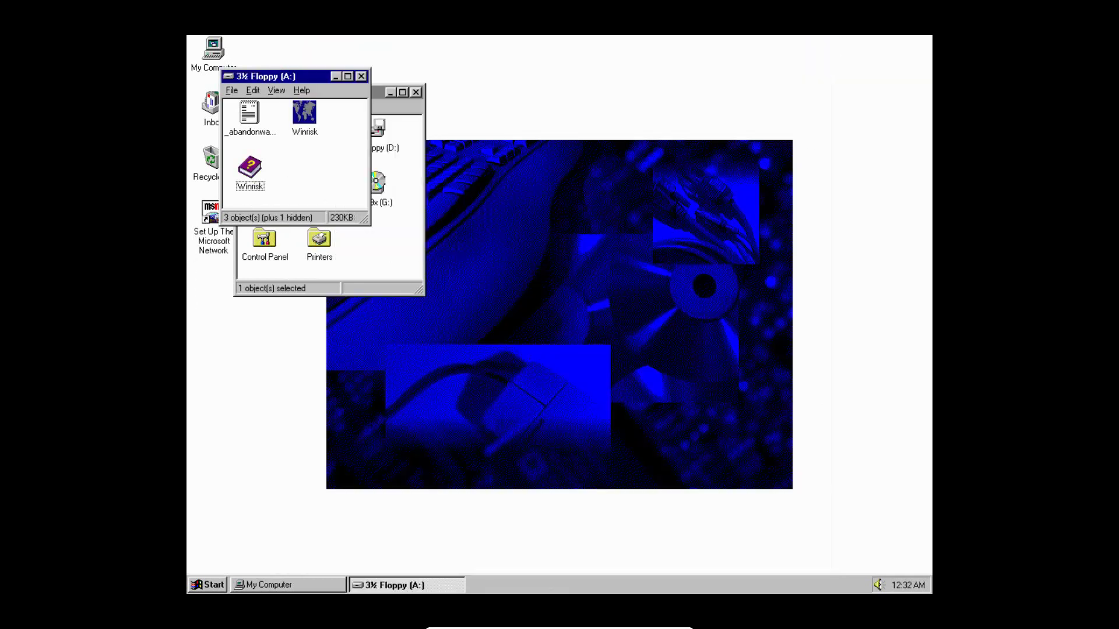
Relaunch Winrisk from the floppy and run a new game with all three players set to Computer.
double_click(304, 129)
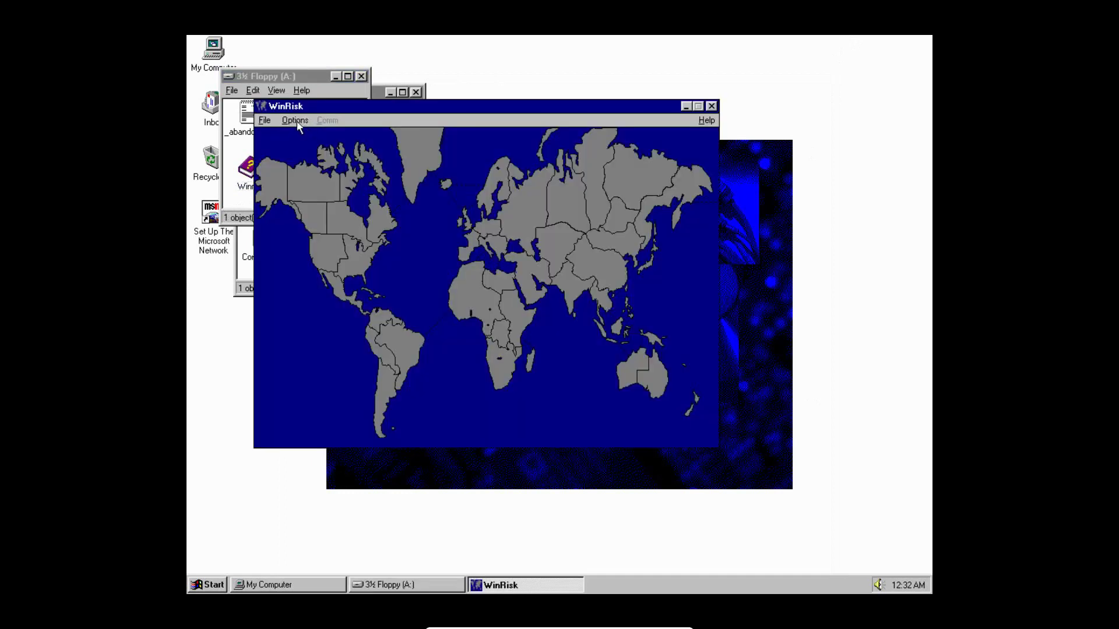
left_click(265, 121)
left_click(289, 136)
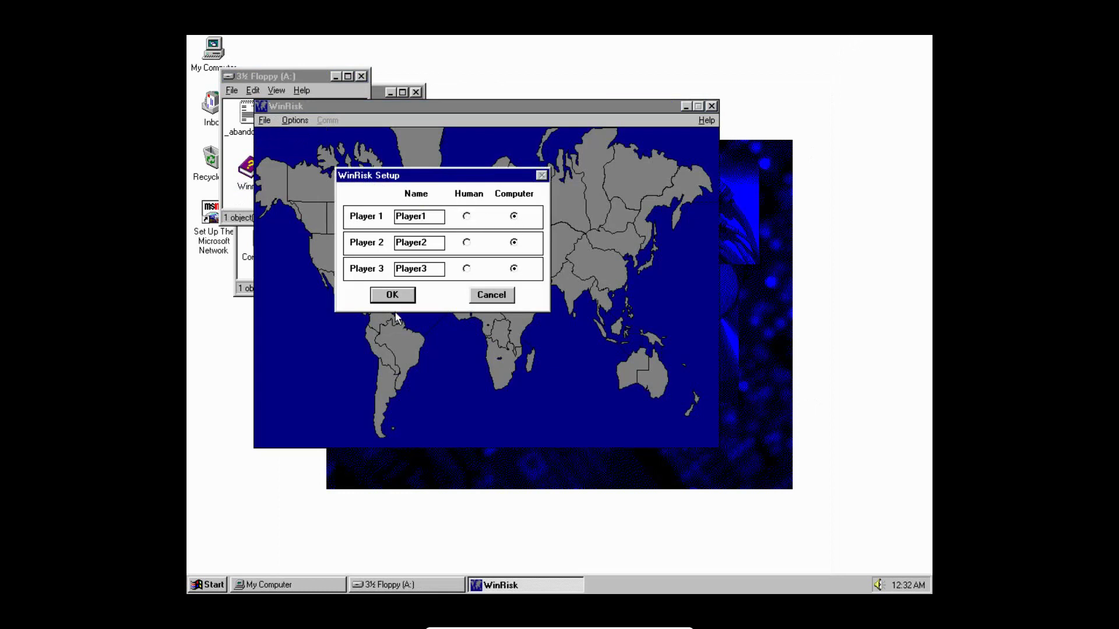
left_click(392, 295)
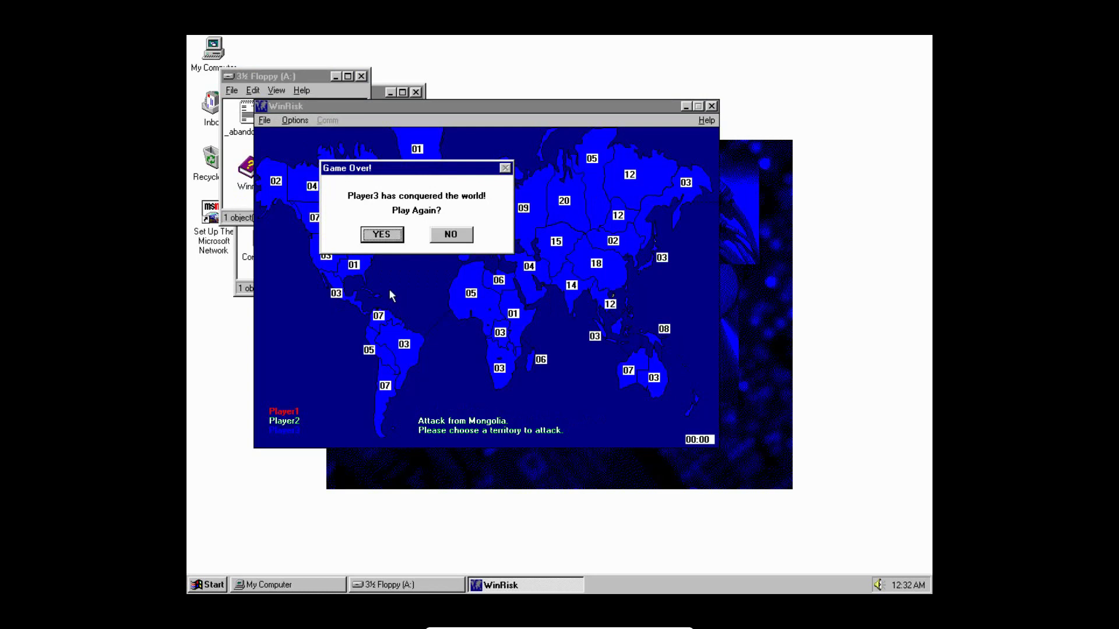
Choose to play again and start another WinRisk game with three computer players.
left_click(382, 235)
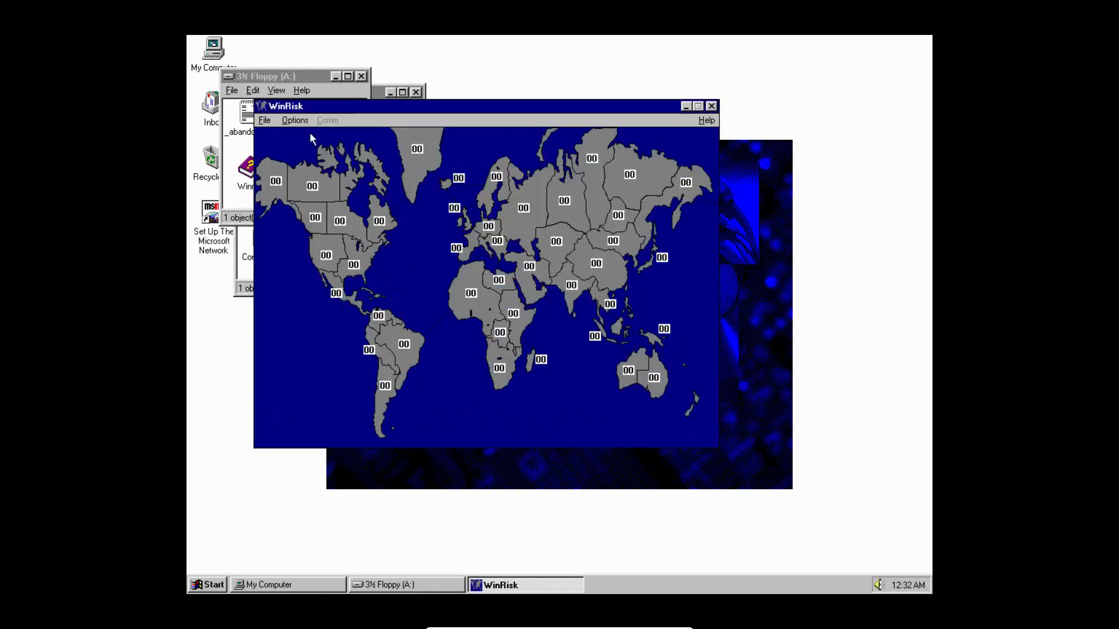
left_click(265, 120)
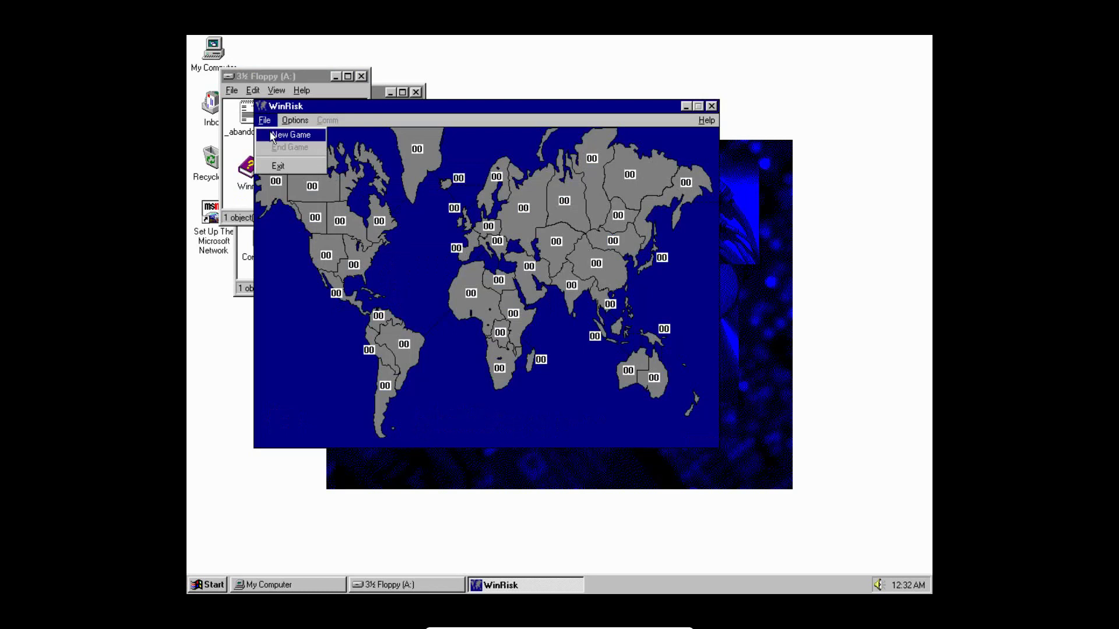
left_click(273, 134)
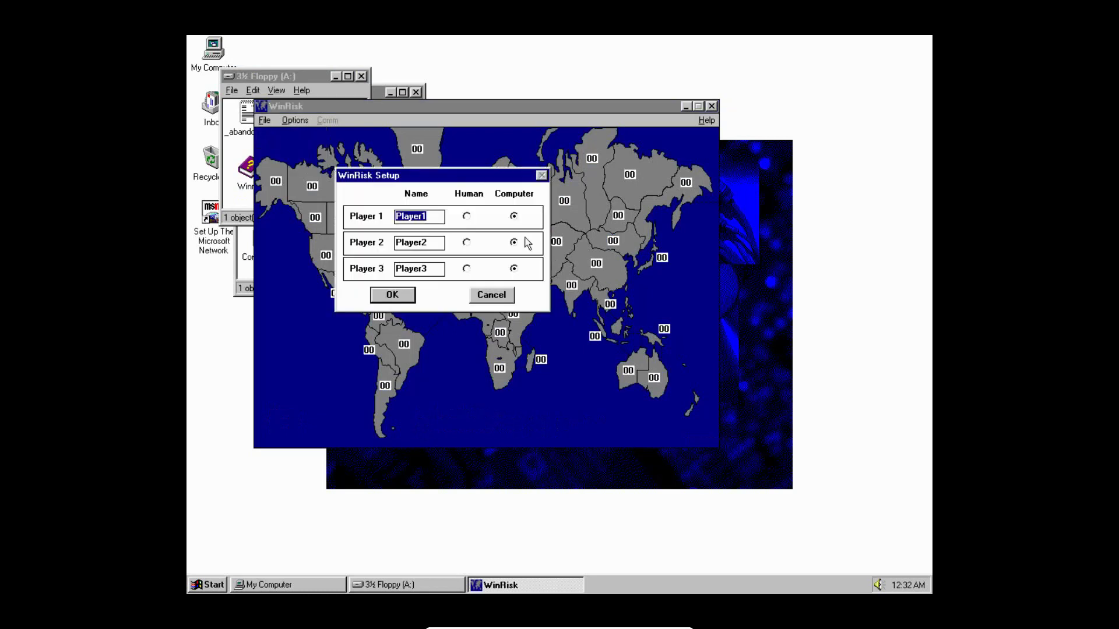
left_click(402, 296)
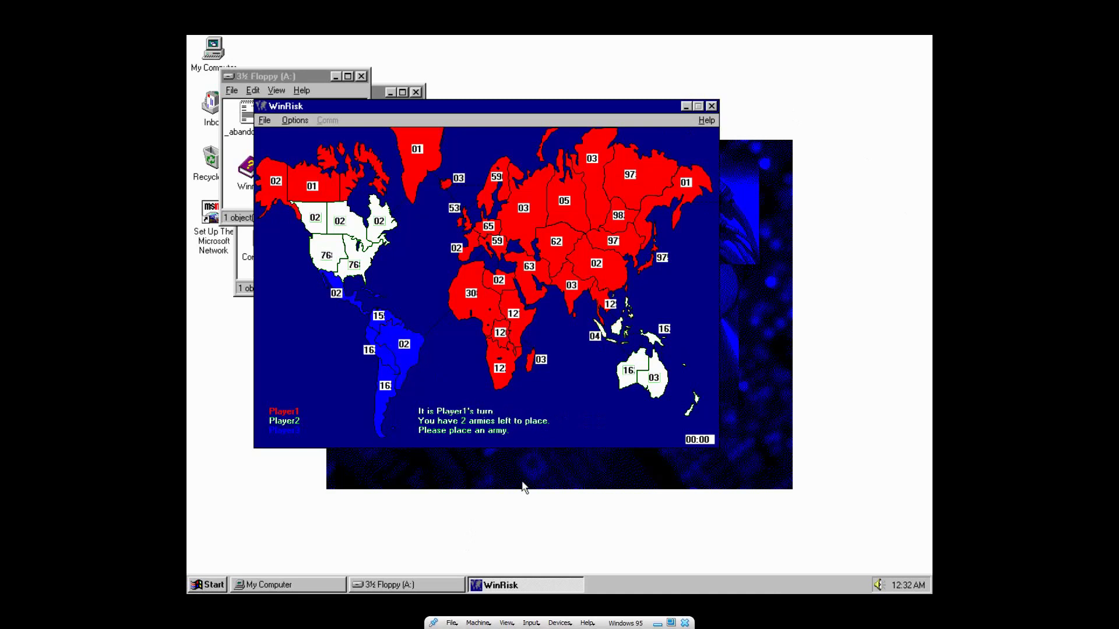
Reset the virtual machine, remove WinRISK.img from its floppy drive and let Windows 95 continue booting.
left_click(478, 624)
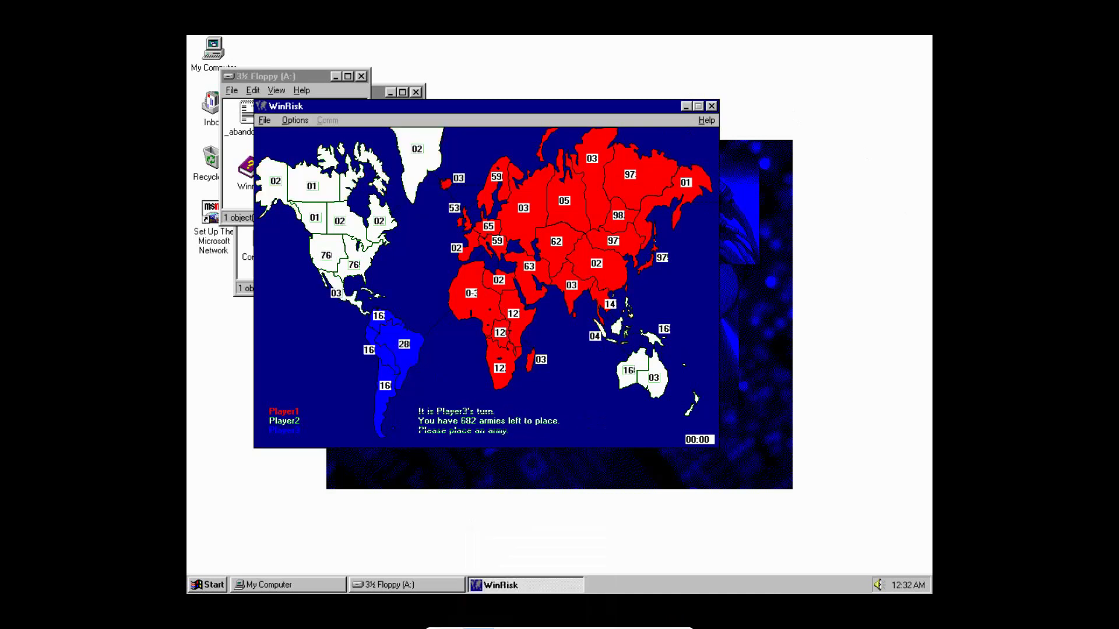
left_click(491, 609)
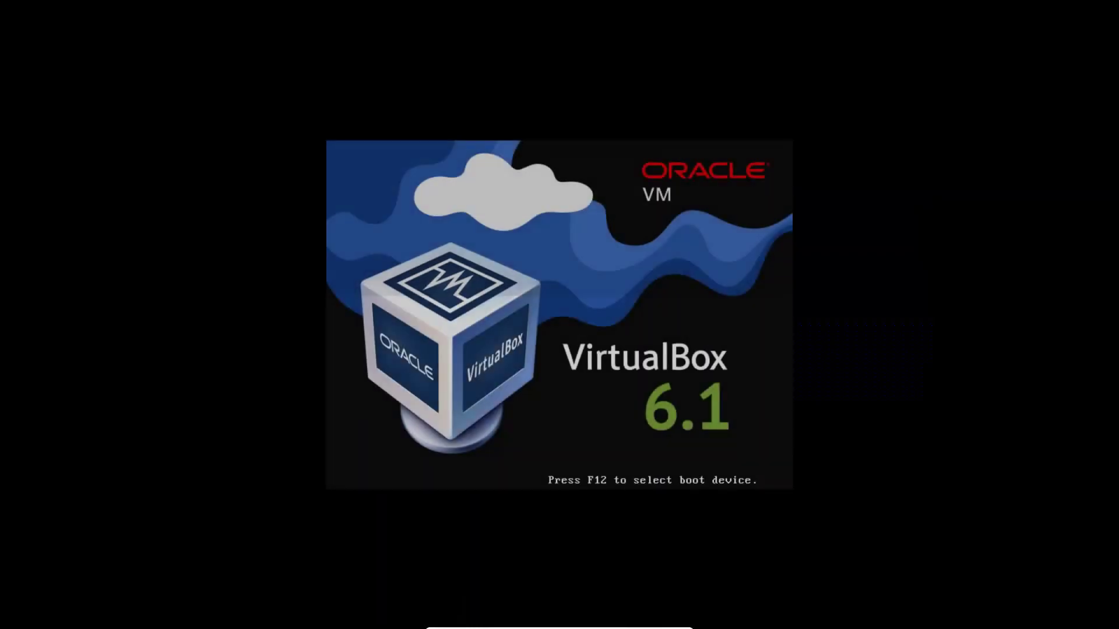
left_click(559, 623)
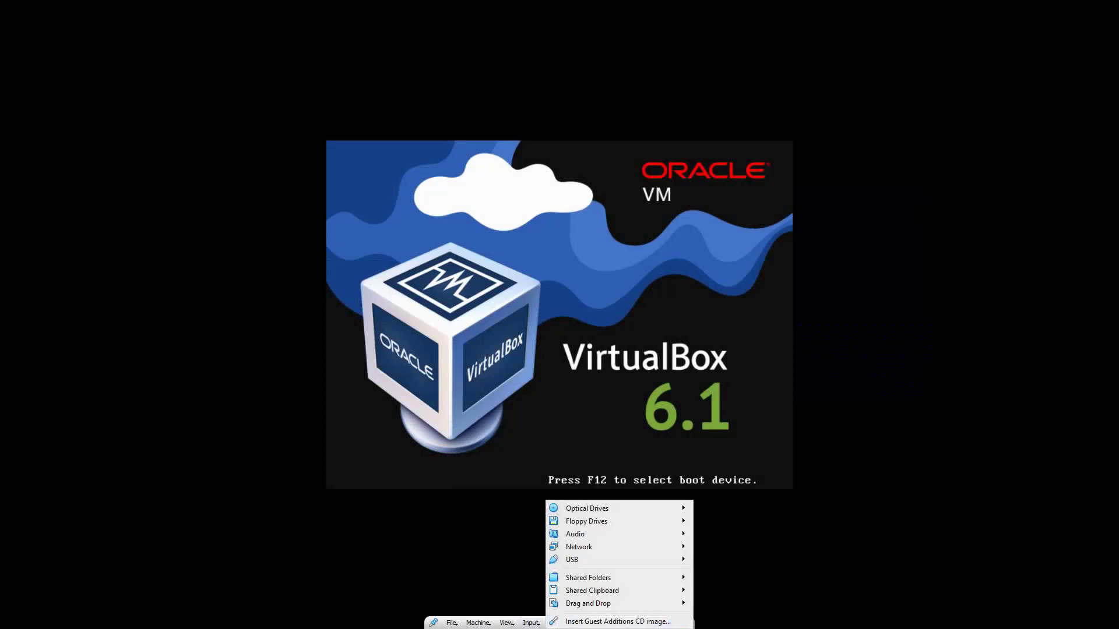
mouse_move(589, 520)
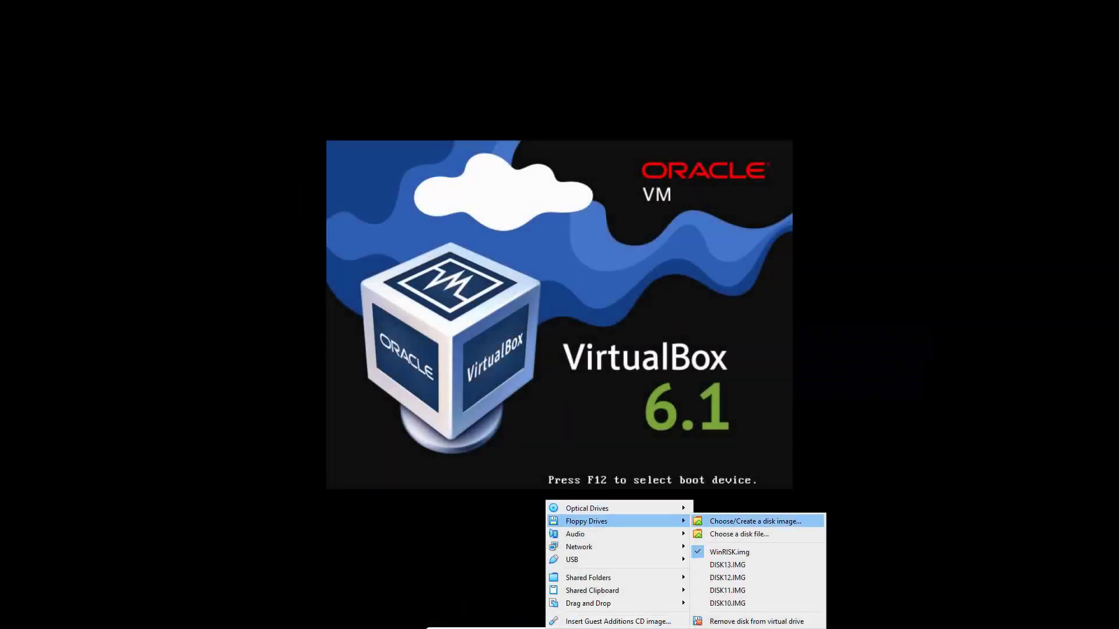
left_click(757, 621)
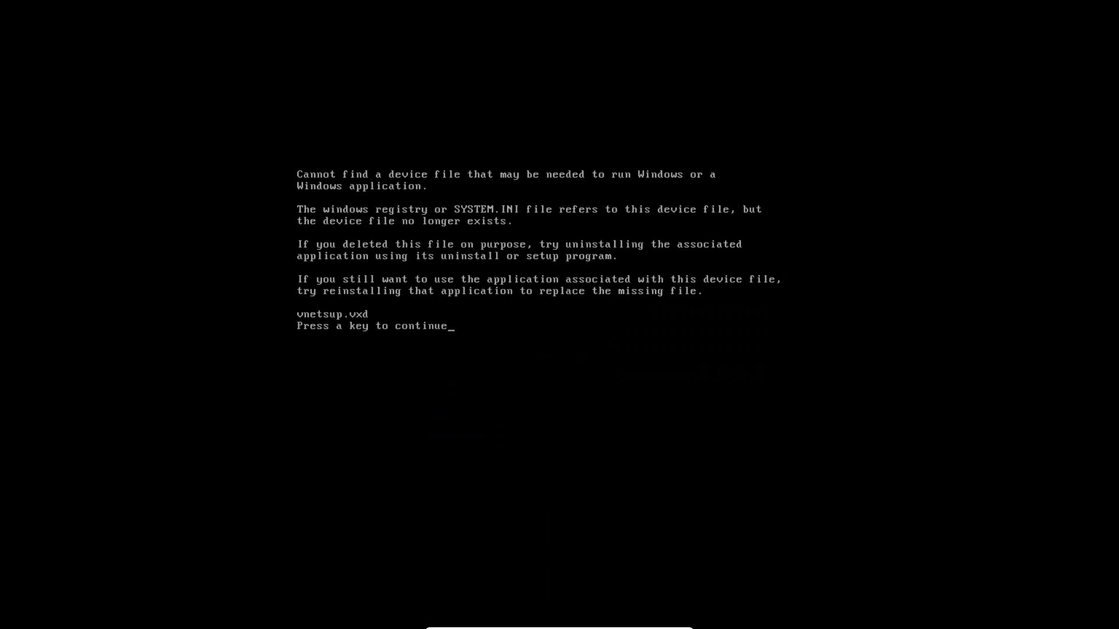
key("Return")
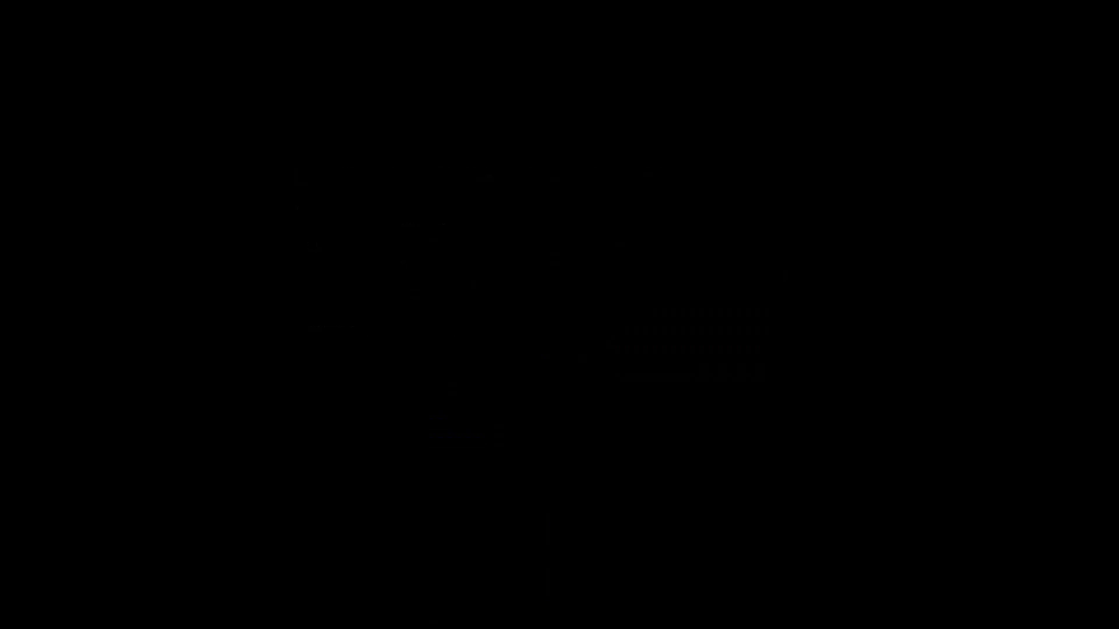
Continue booting Windows 95 past the missing-file and networking errors, and close the Welcome screen.
key("ctrl+shift+Escape")
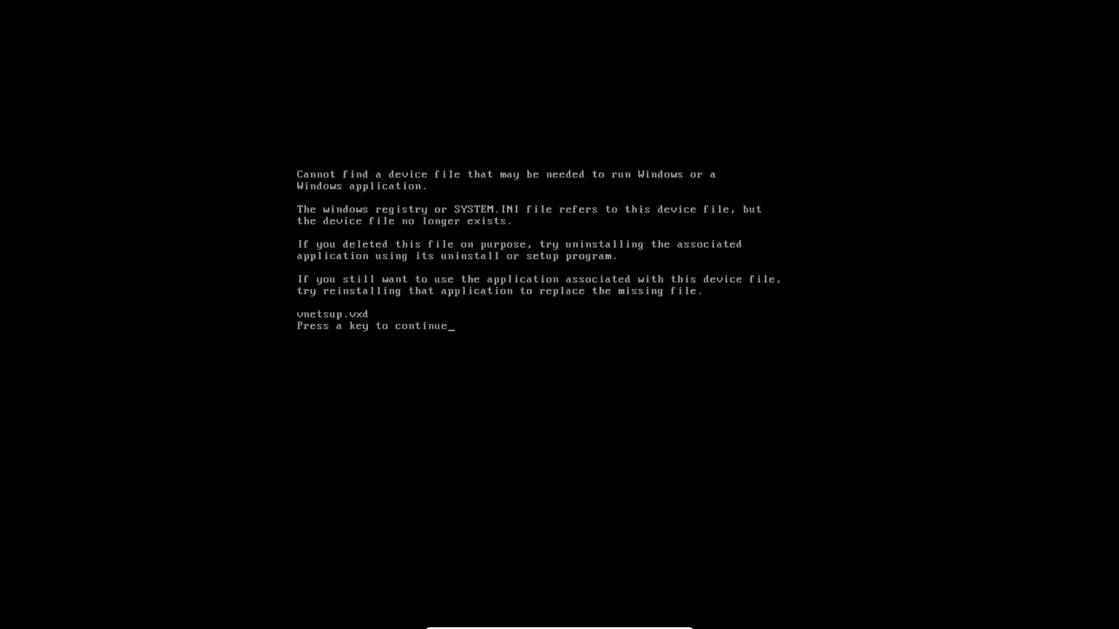
key("Return")
key("Return")
key("Return")
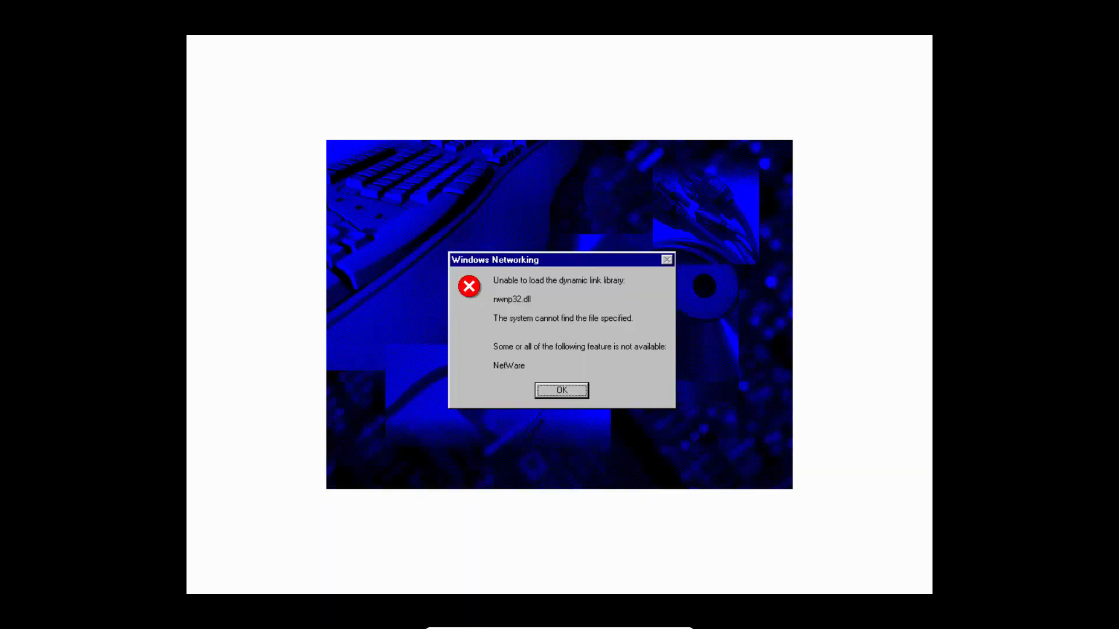
left_click(557, 396)
left_click(556, 395)
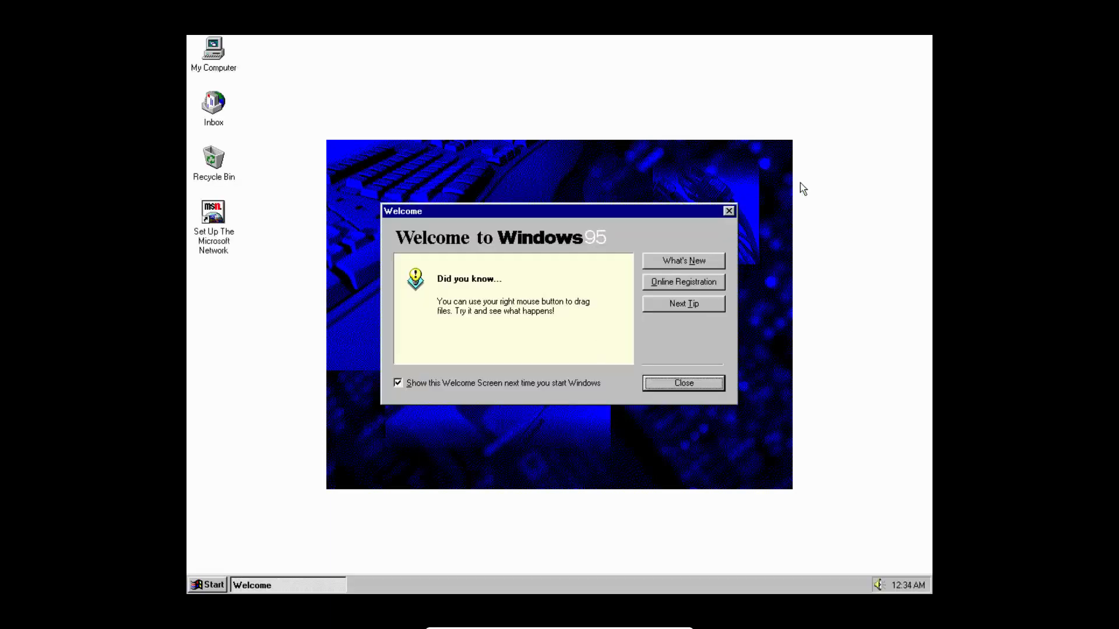
left_click(670, 383)
left_click_drag(311, 412, 198, 528)
left_click_drag(352, 515, 327, 490)
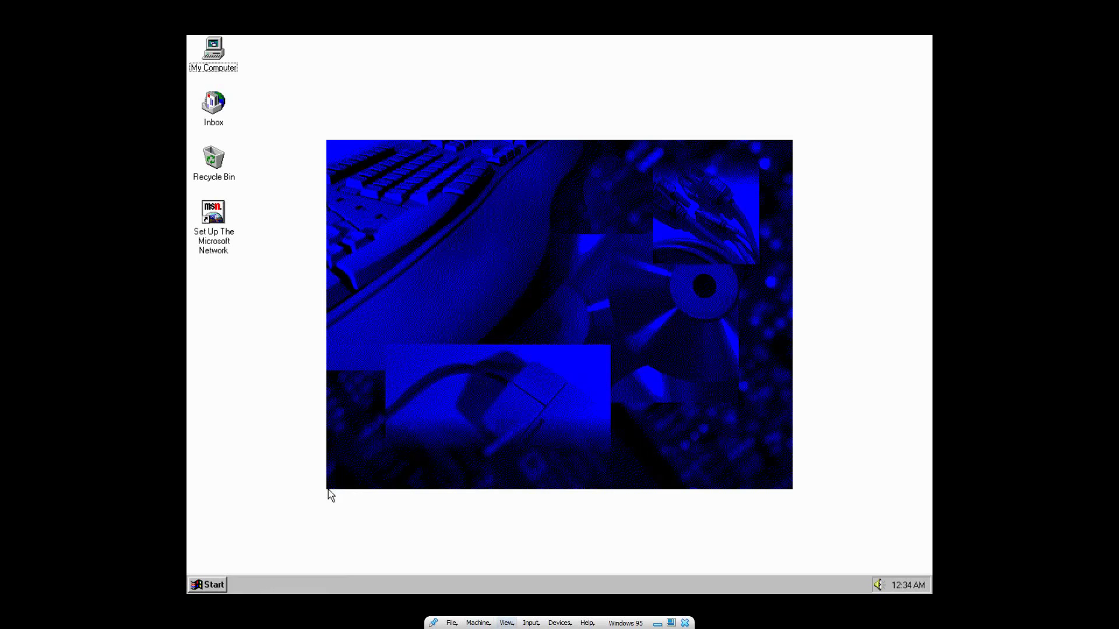
key("alt+Tab")
key("alt+Tab")
key("alt+Tab")
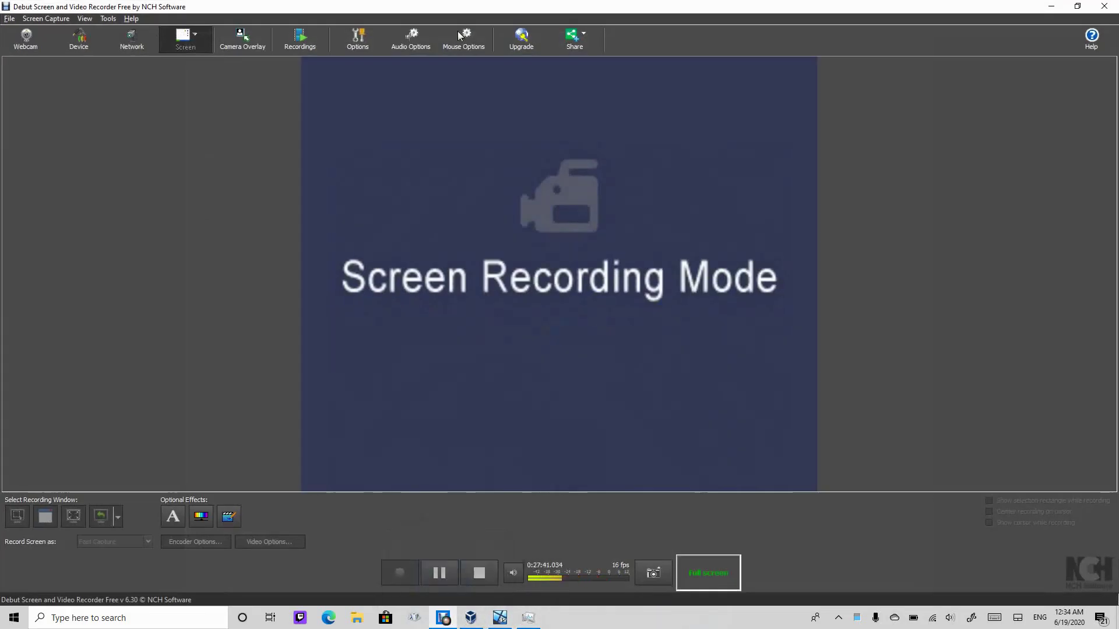
key("alt+Tab")
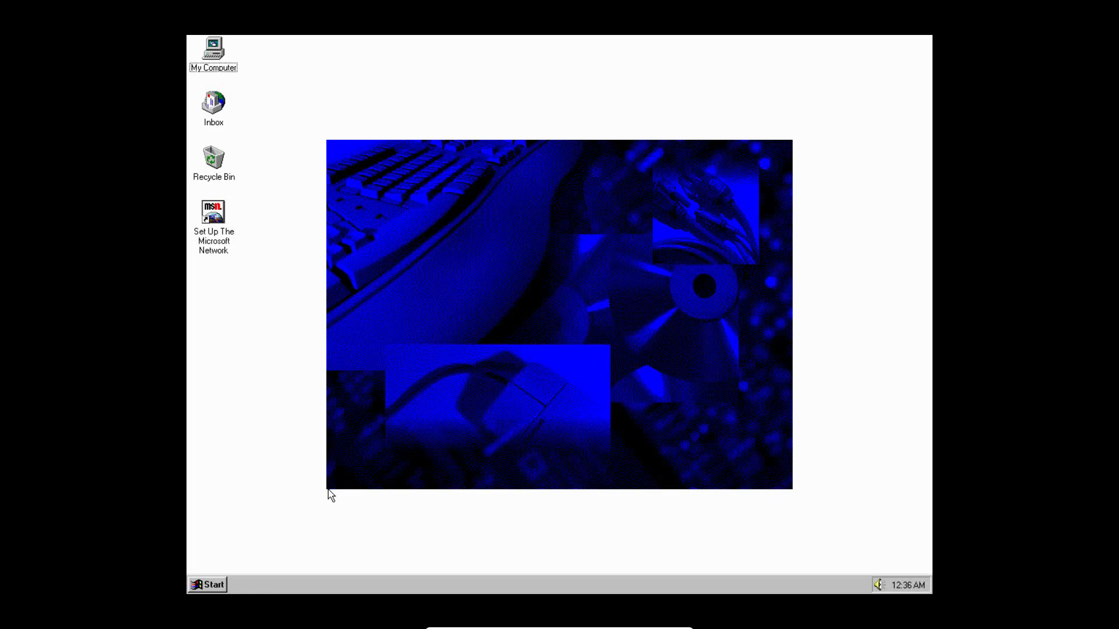
Switch the Windows 95 virtual machine out of full-screen mode into a normal window.
left_click(506, 622)
key("Up")
key("Return")
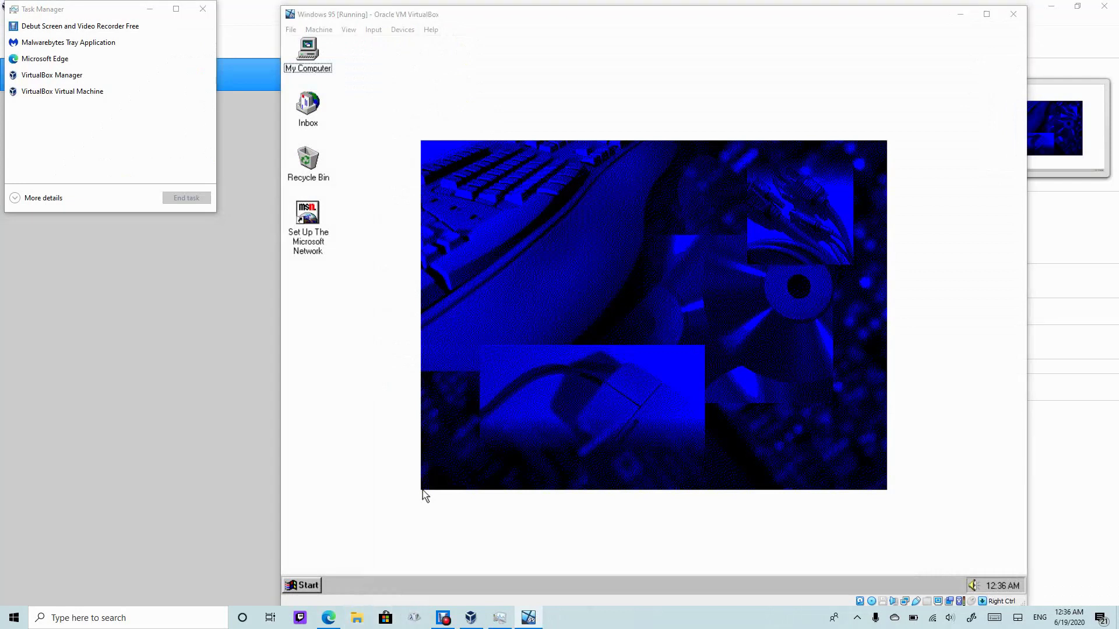
Open File Explorer on the host and browse to Desktop > VIDEO YT > Downloads.
key("super+e")
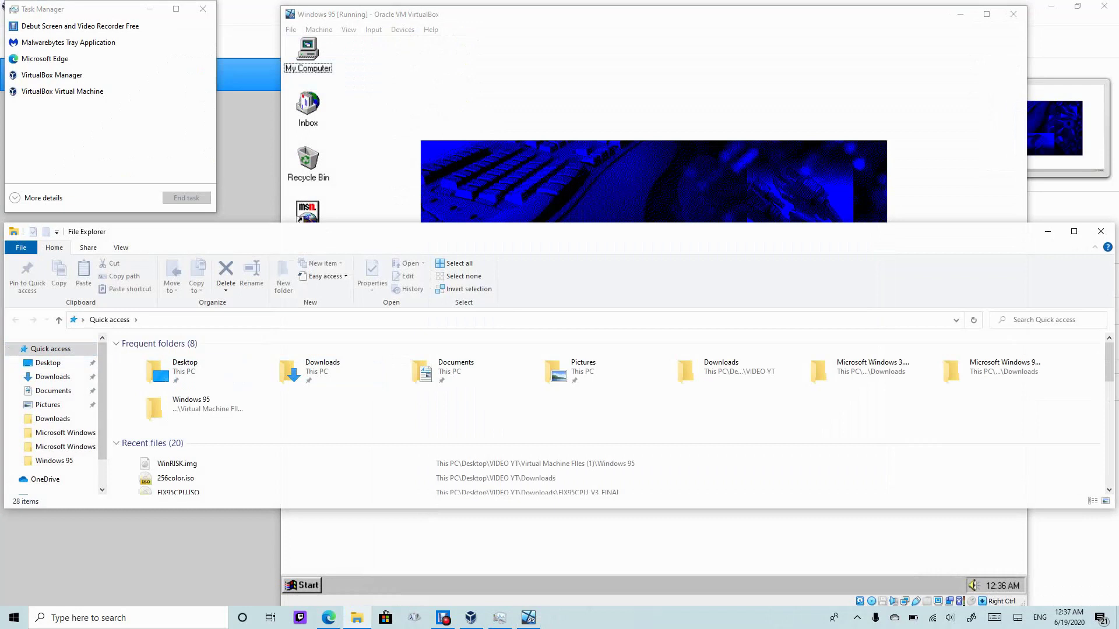
scroll(49, 455, "down", 2)
left_click(42, 460)
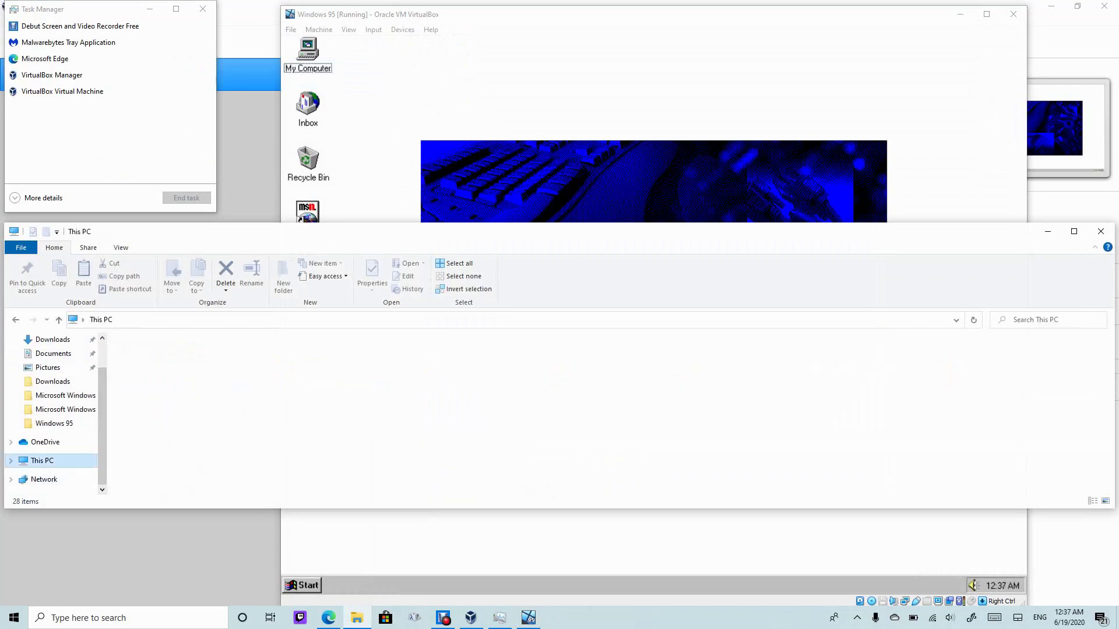
double_click(321, 367)
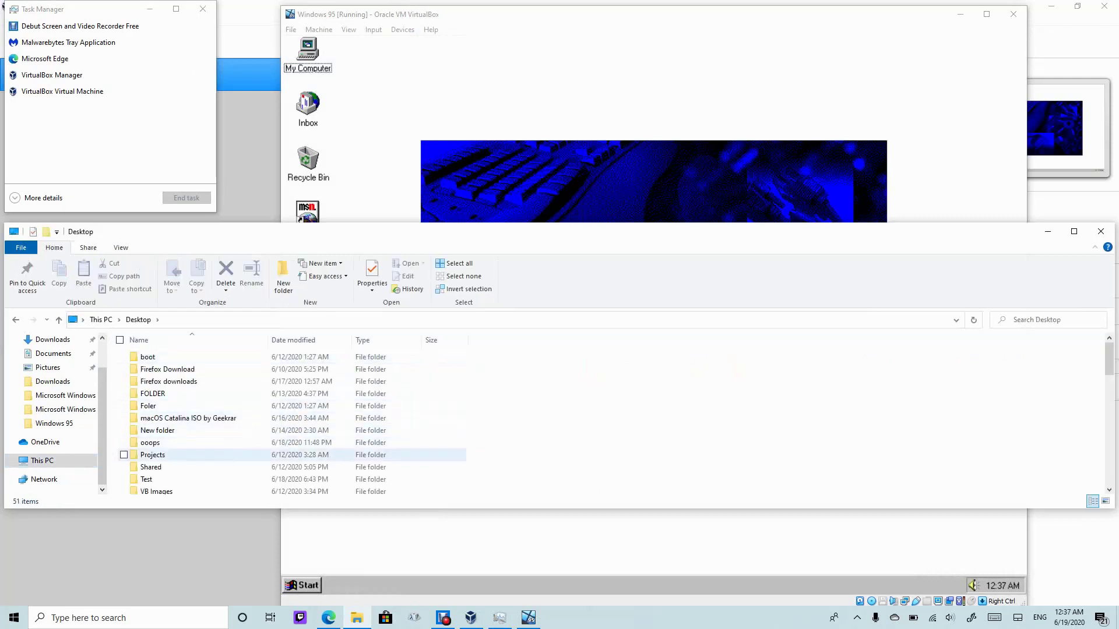
left_click(169, 455)
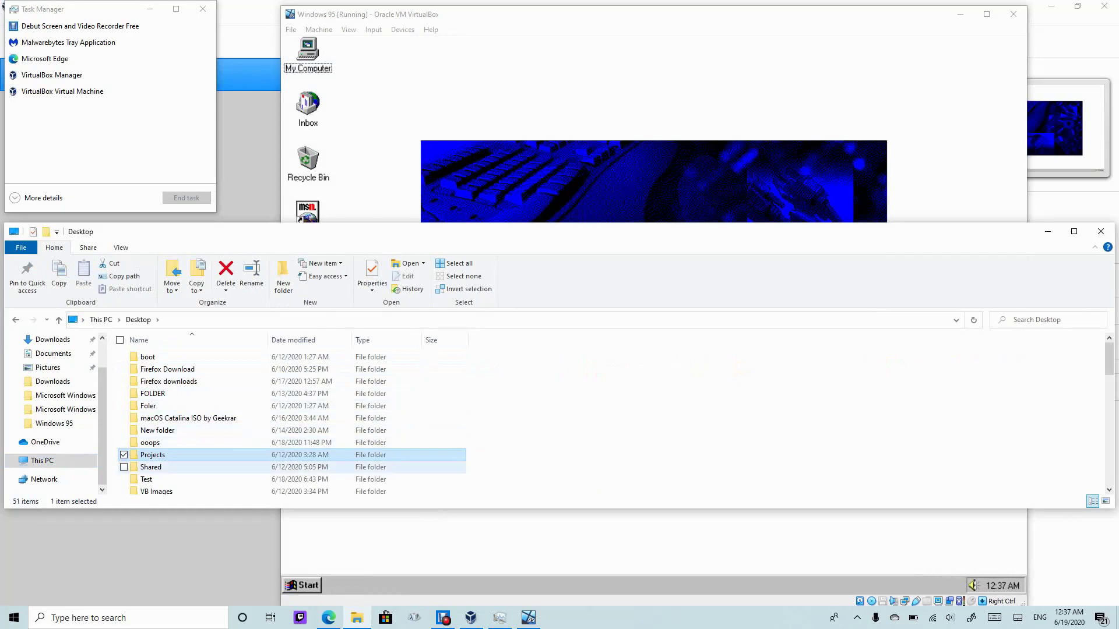
scroll(262, 408, "down", 4)
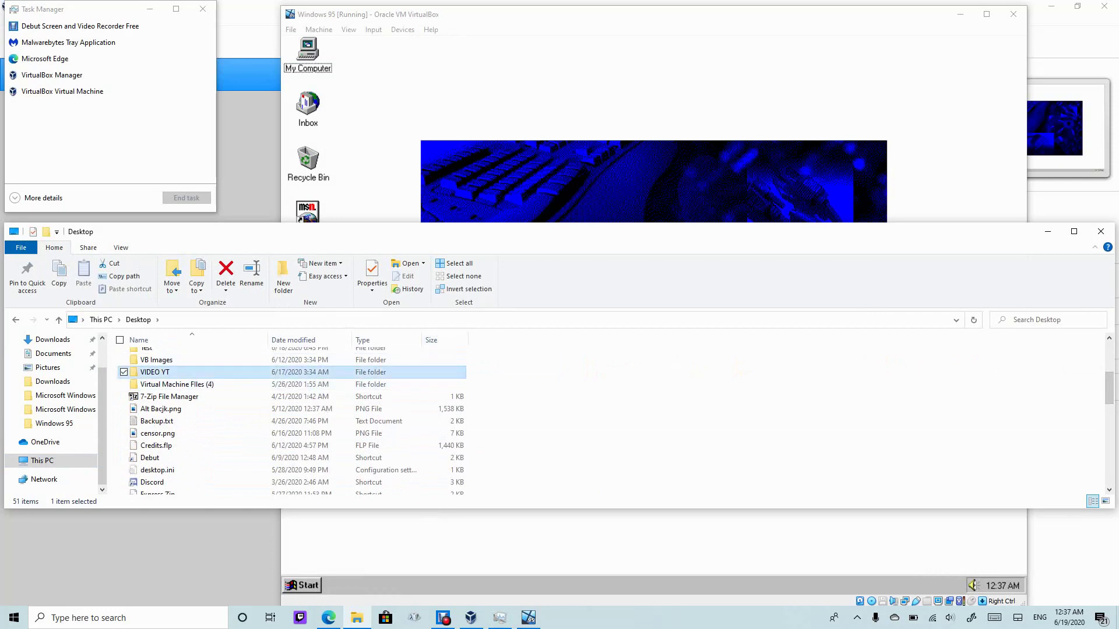
double_click(157, 371)
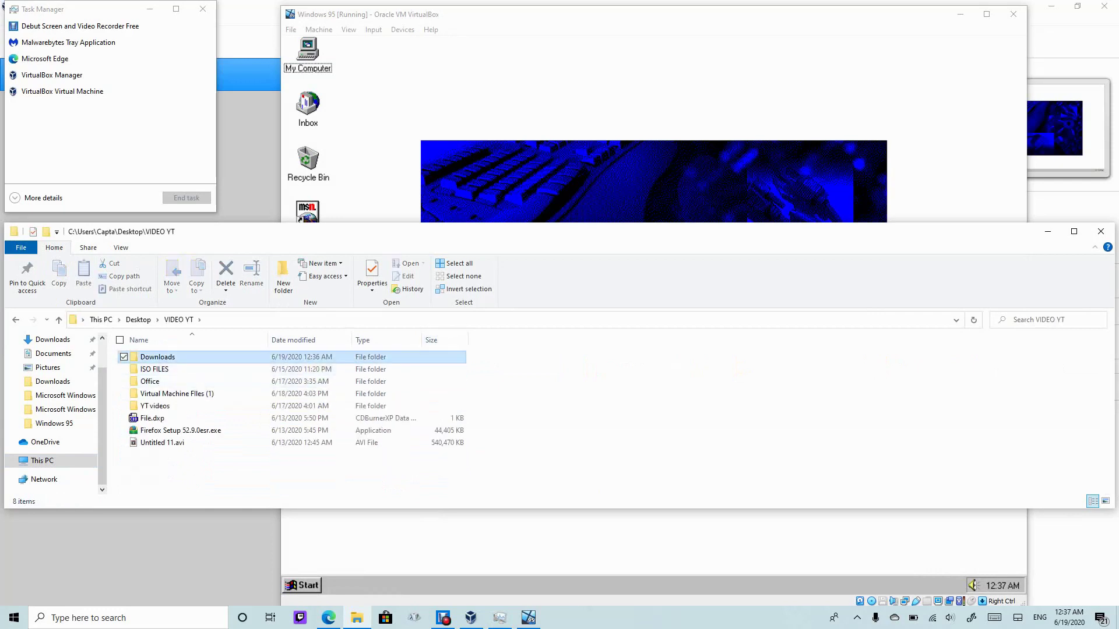
double_click(157, 356)
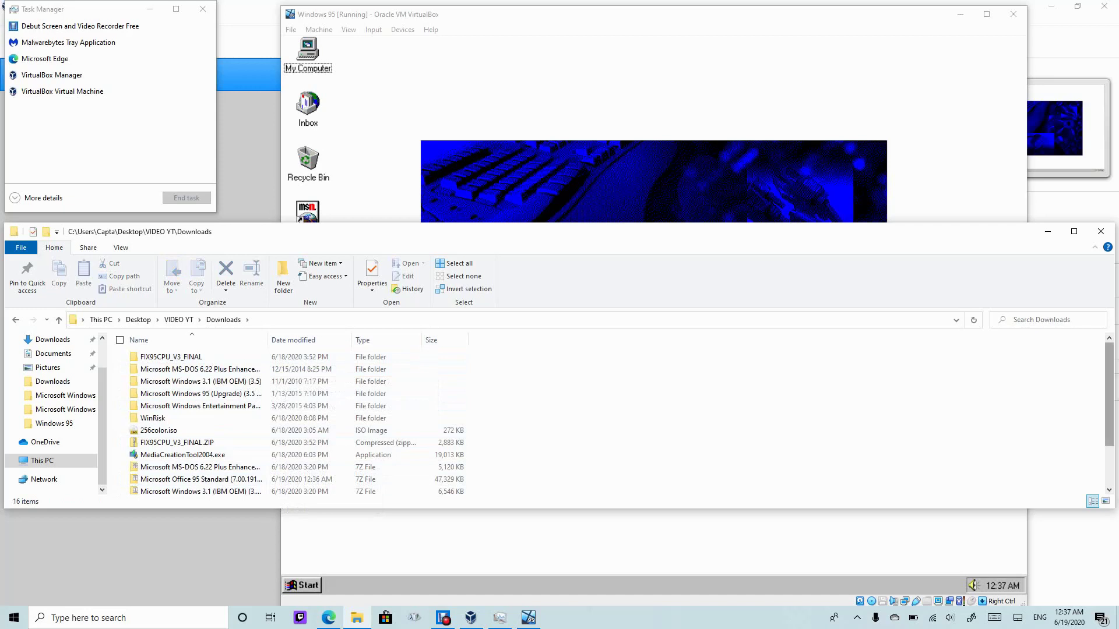
Extract the Microsoft Office 95 Standard (7.00.1911) 7z archive into Downloads with 7-Zip, and close the archive window.
scroll(224, 425, "down", 2)
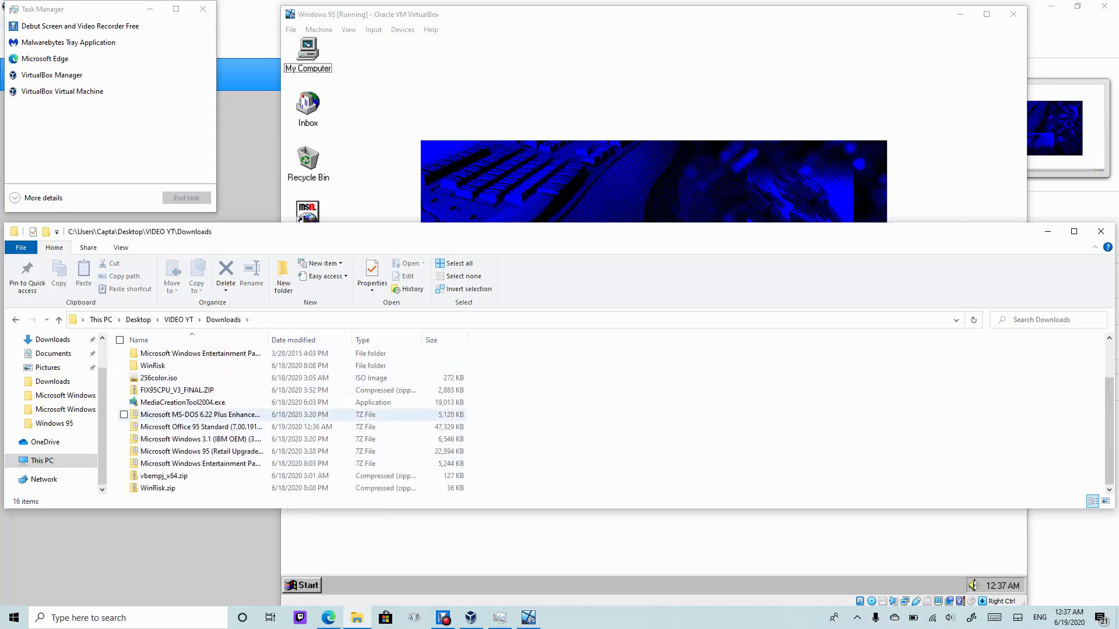
left_click(224, 426)
right_click(227, 426)
left_click(105, 217)
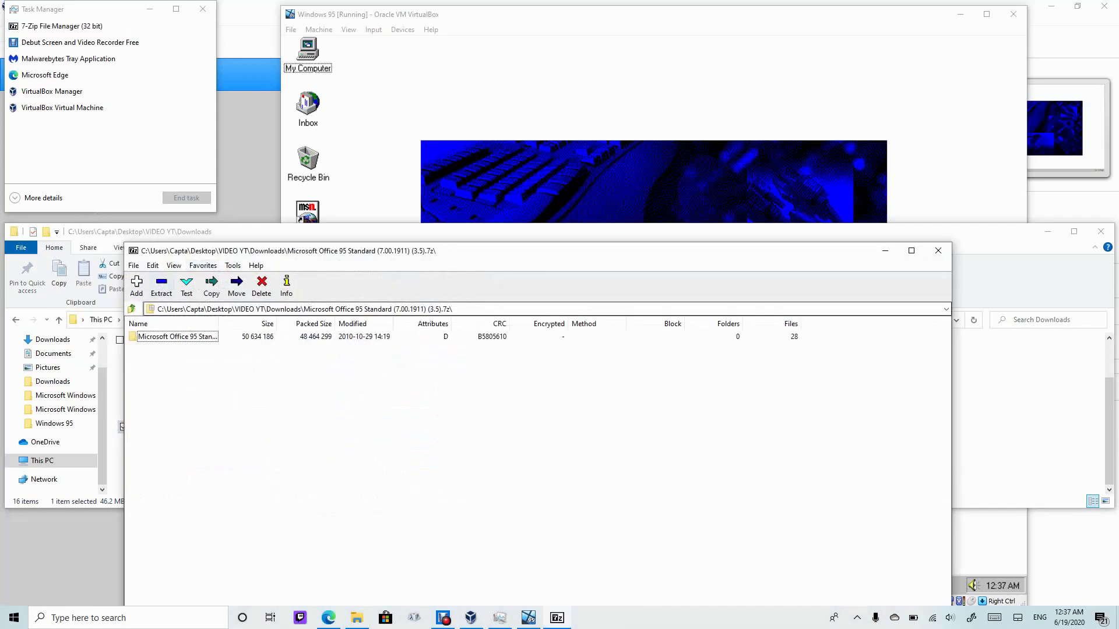
key("F5")
key("Return")
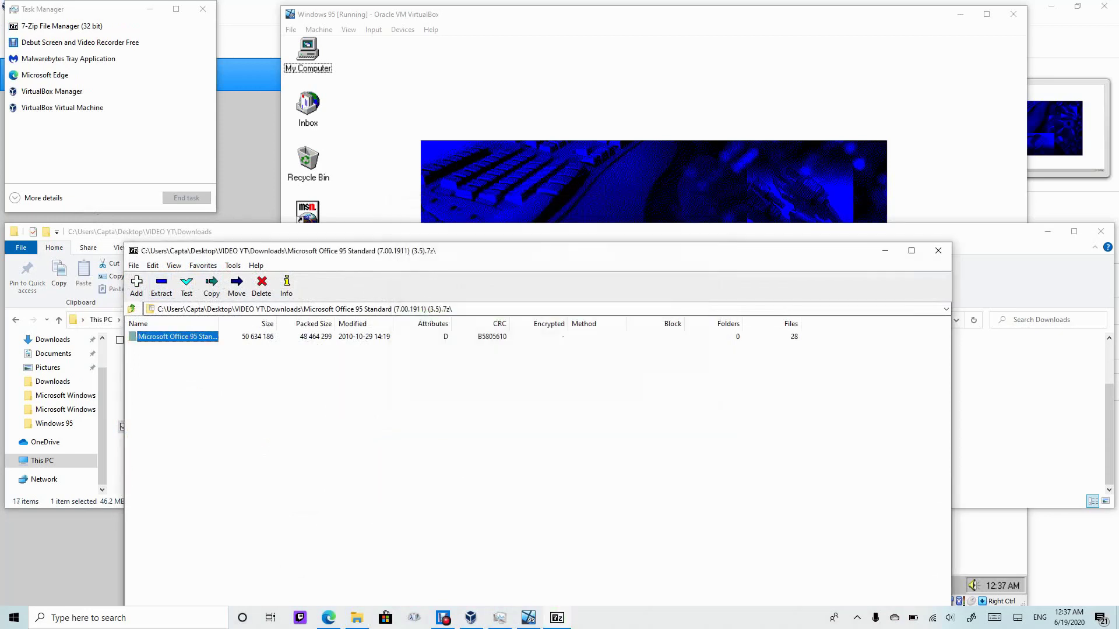
left_click(938, 251)
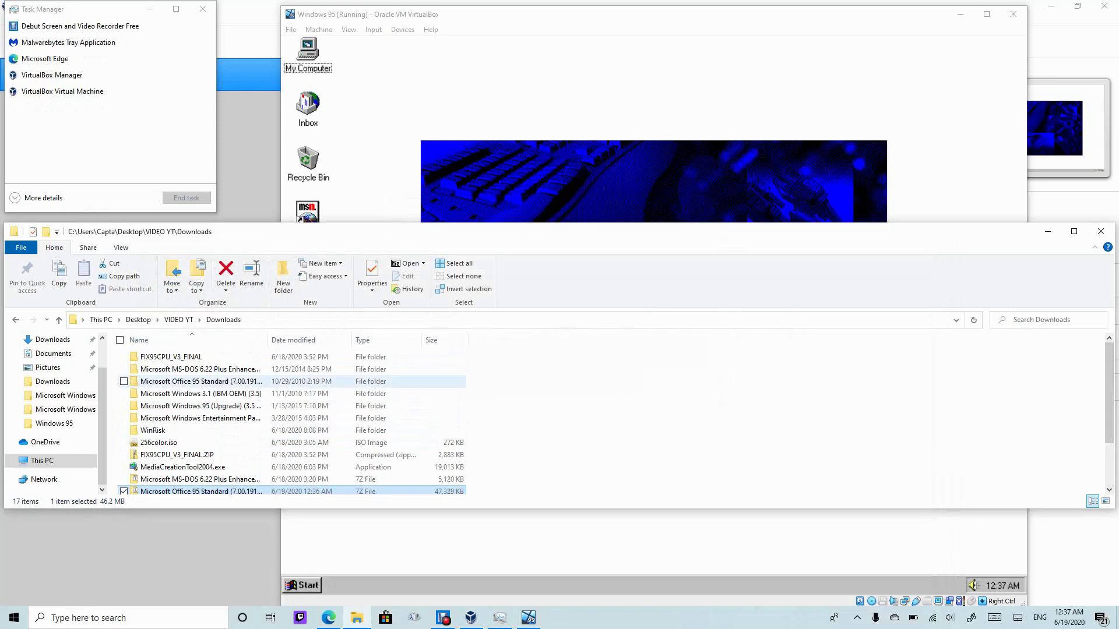
Open the extracted Microsoft Office 95 Standard folder and look over its floppy disk images and other files.
left_click(198, 381)
key("Return")
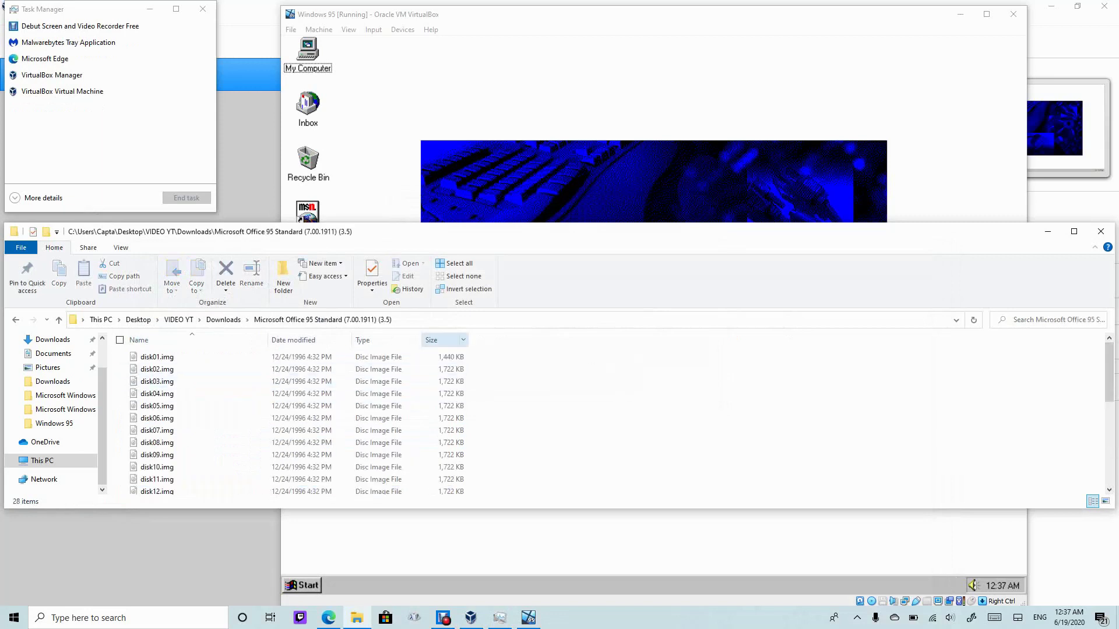
left_click_drag(536, 414, 449, 514)
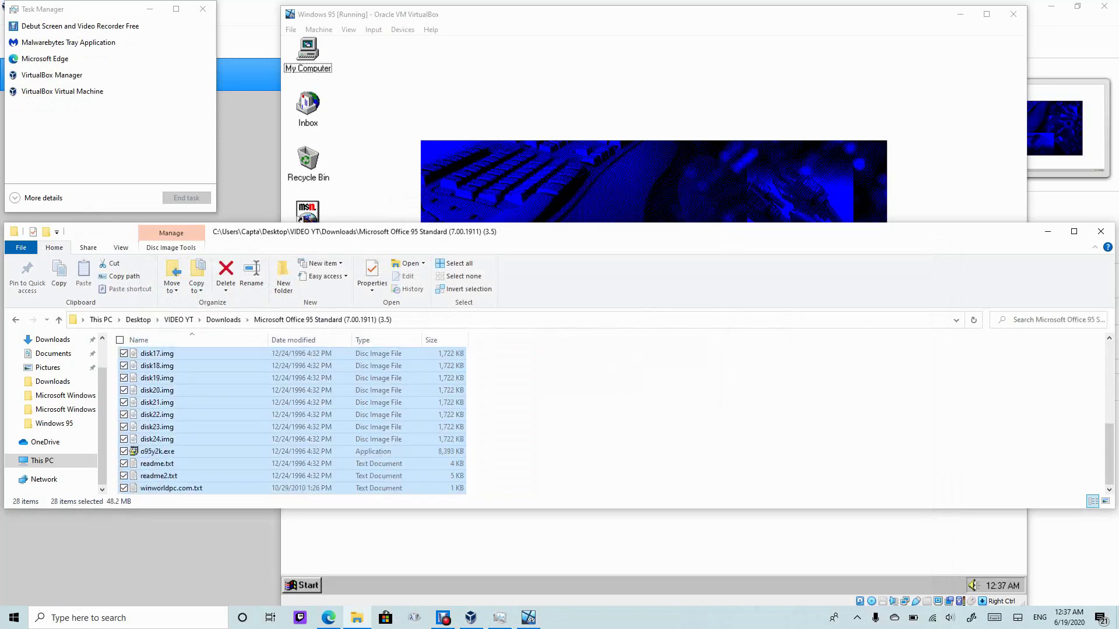
left_click(448, 513)
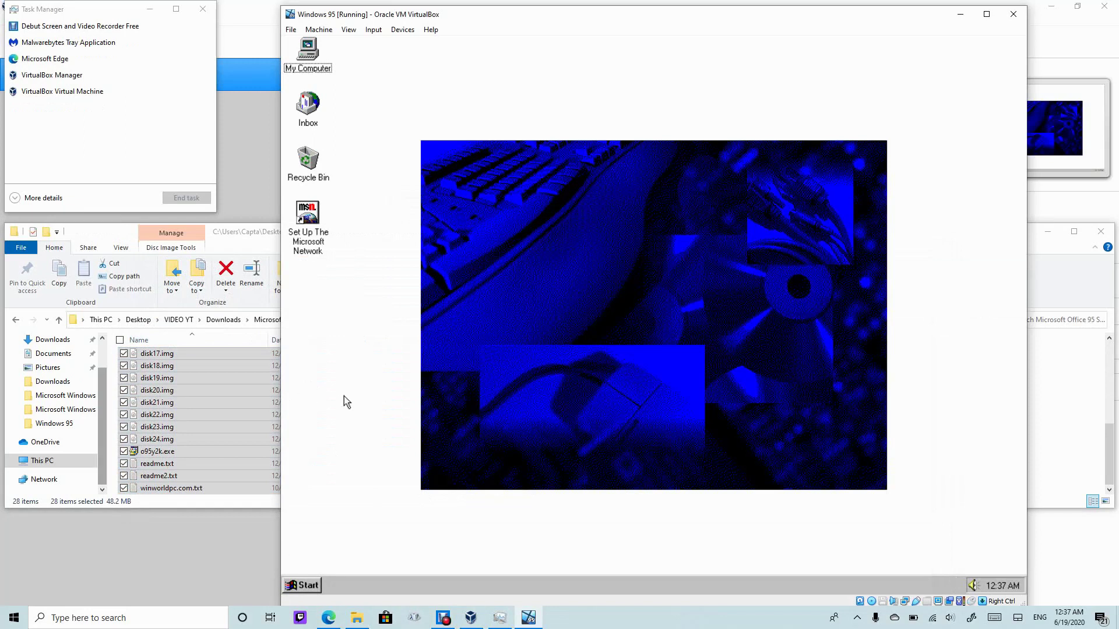
left_click(262, 463)
left_click(157, 451)
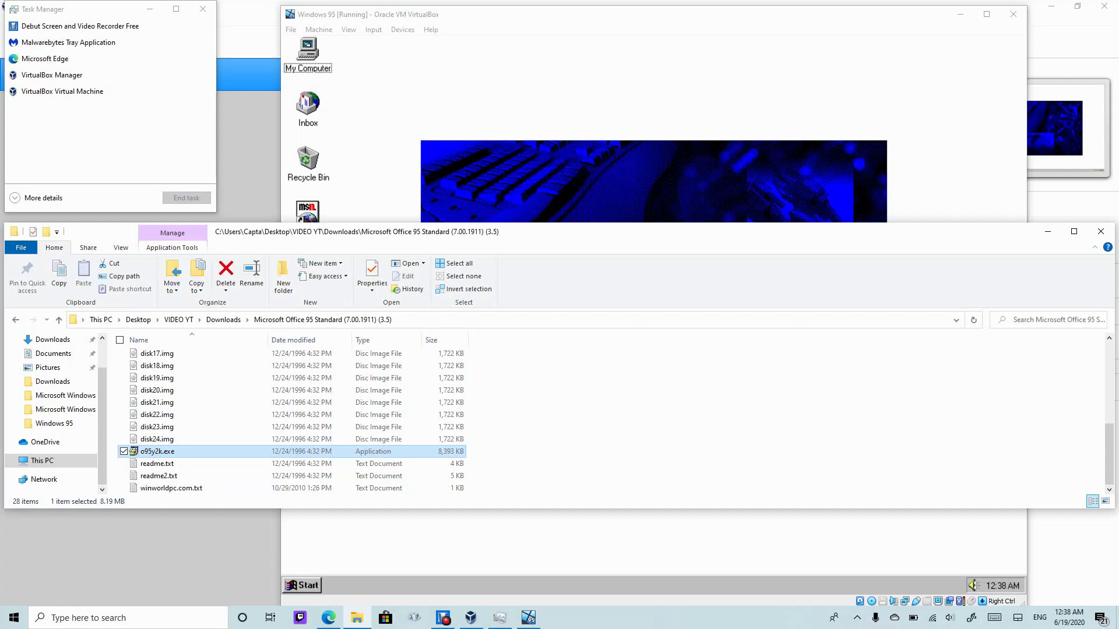
scroll(291, 419, "up", 5)
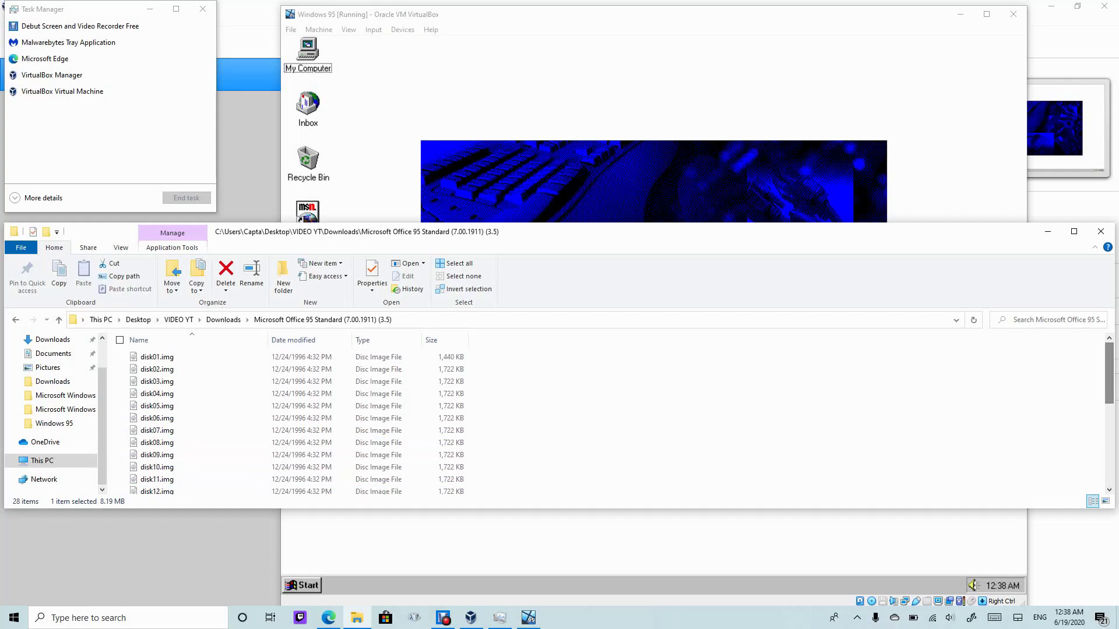
key("alt+Tab")
right_click(344, 396)
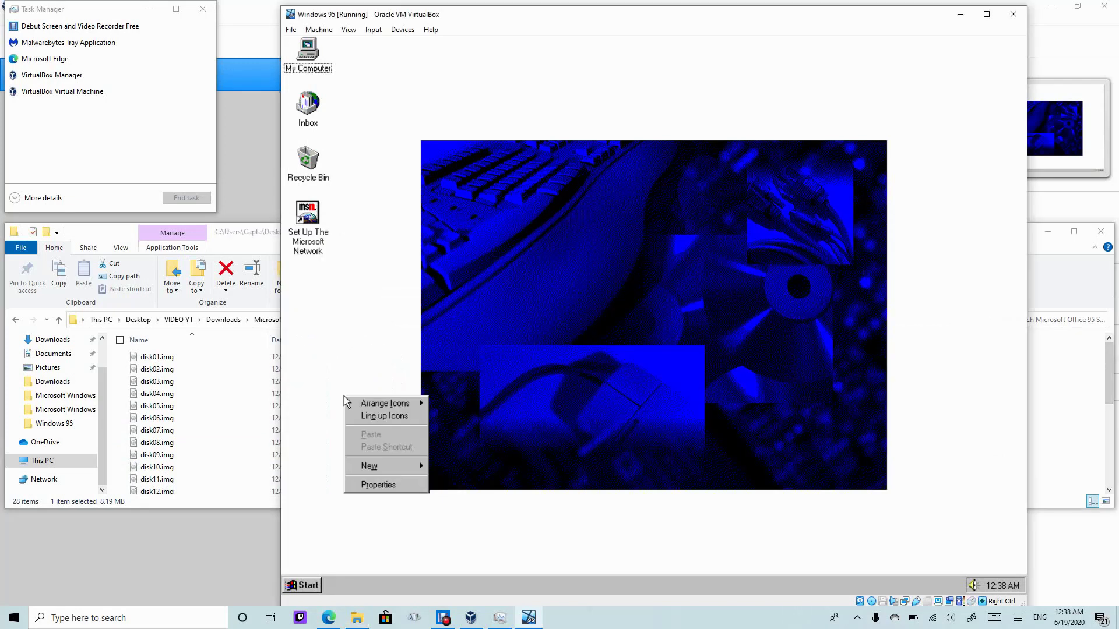
key("Down")
key("Right")
key("Right")
key("Right")
key("Down")
key("Down")
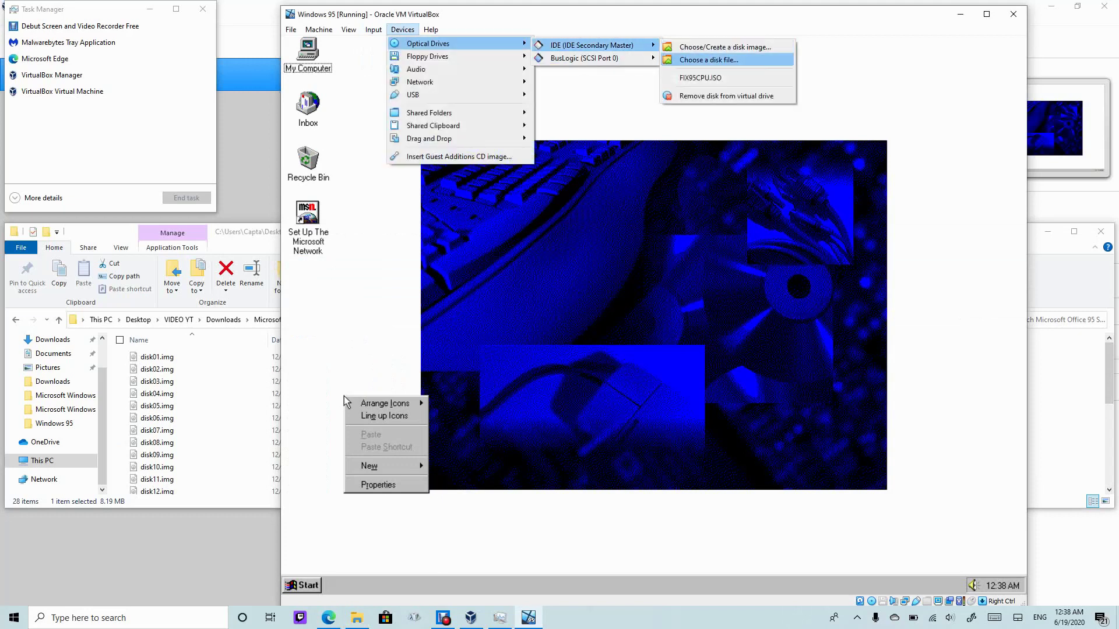
key("Return")
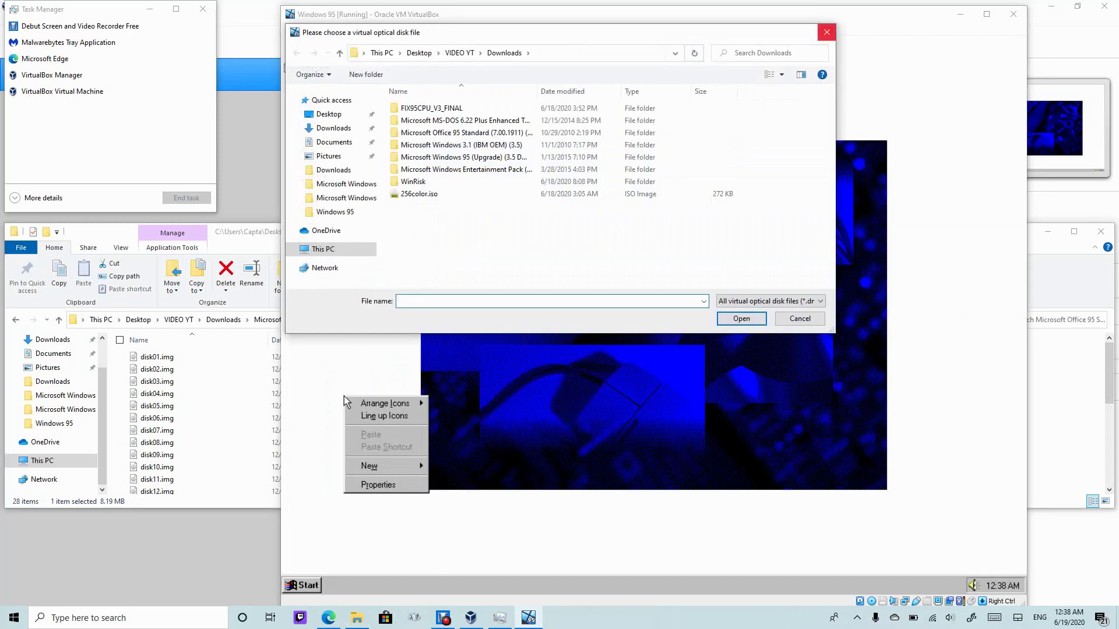
key("Escape")
Insert disk01.img from the VIDEO YT > Downloads > Microsoft Office 95 Standard folder into the virtual machine's floppy drive.
key("Right")
key("Down")
key("Down")
key("Right")
key("Down")
key("Return")
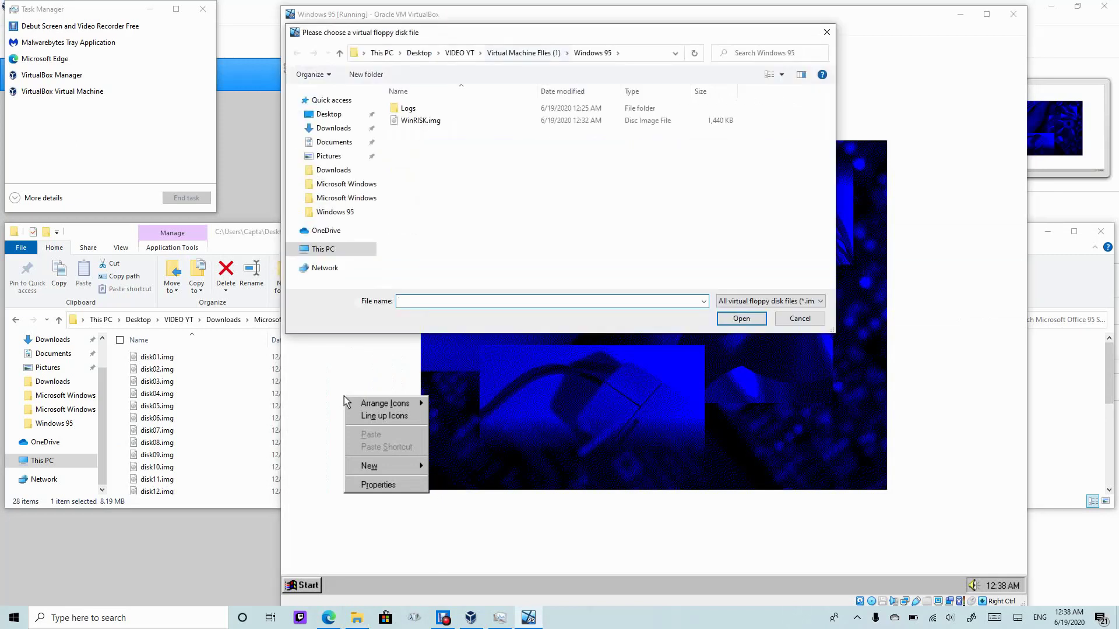
key("alt+Up")
key("alt+Up")
key("Home")
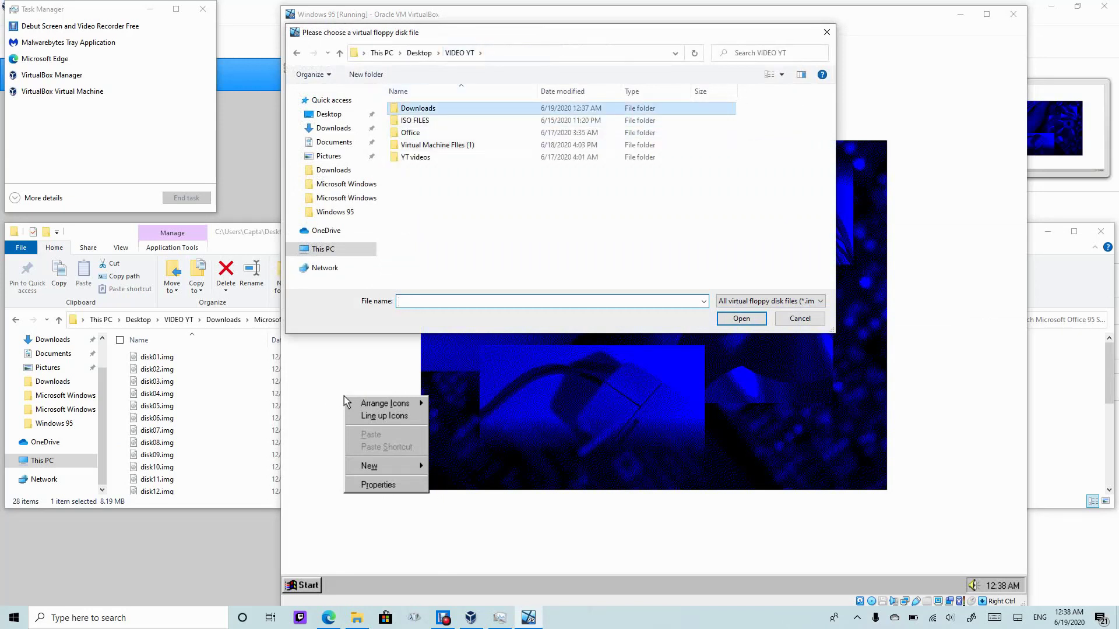
key("Return")
key("Down")
key("Down")
key("Return")
key("Home")
key("Return")
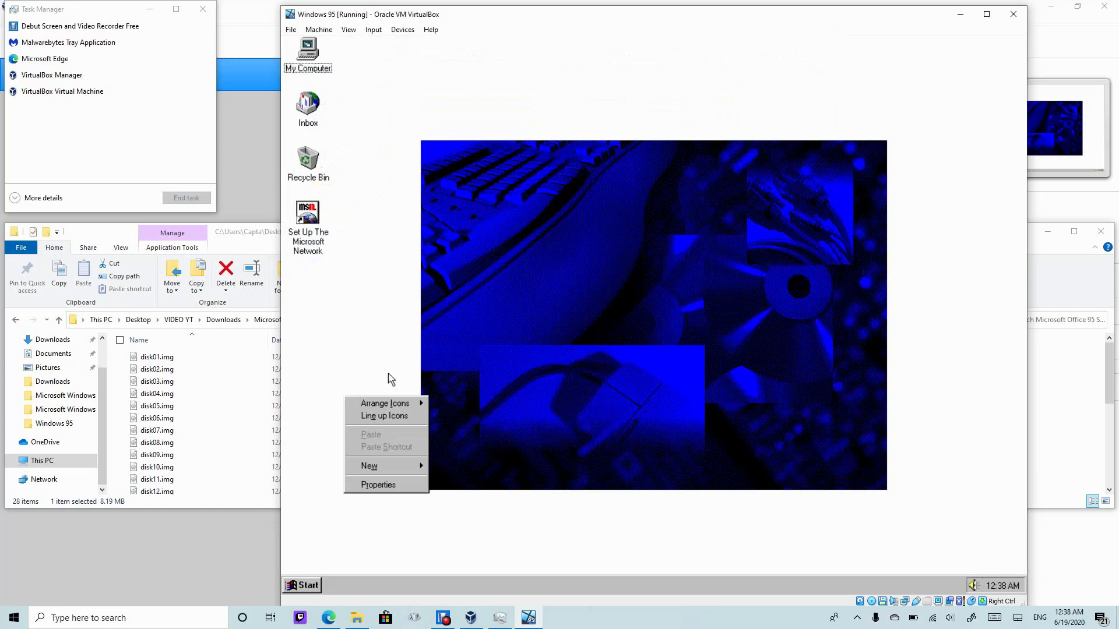
Open the 3½ Floppy (A:) drive in Windows 95 and launch the Office 95 Setup program.
left_click(393, 338)
double_click(309, 50)
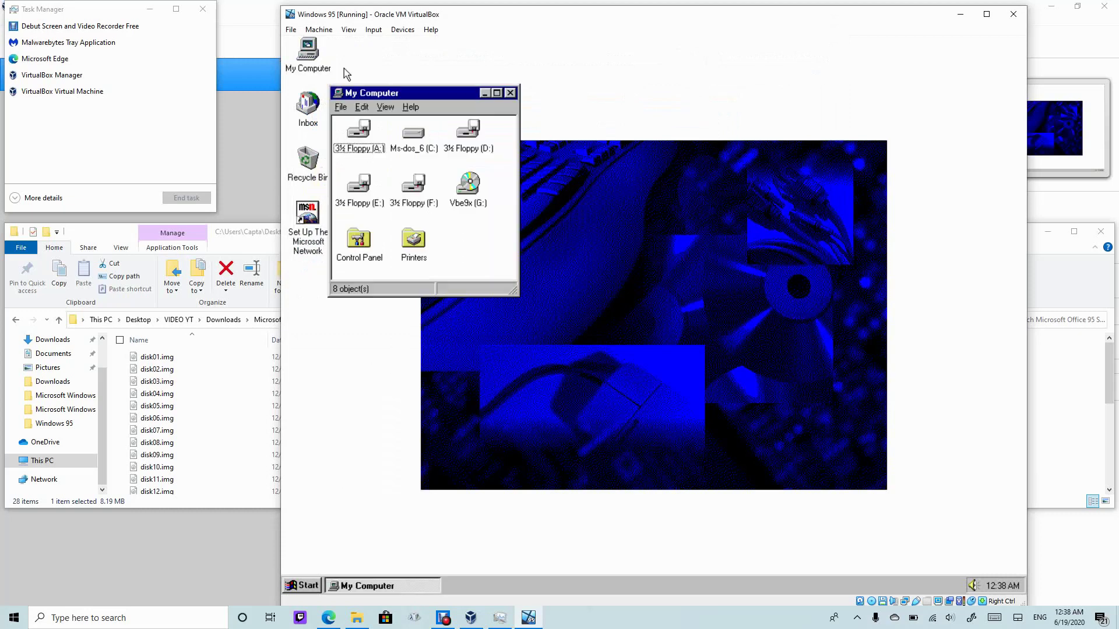
double_click(359, 133)
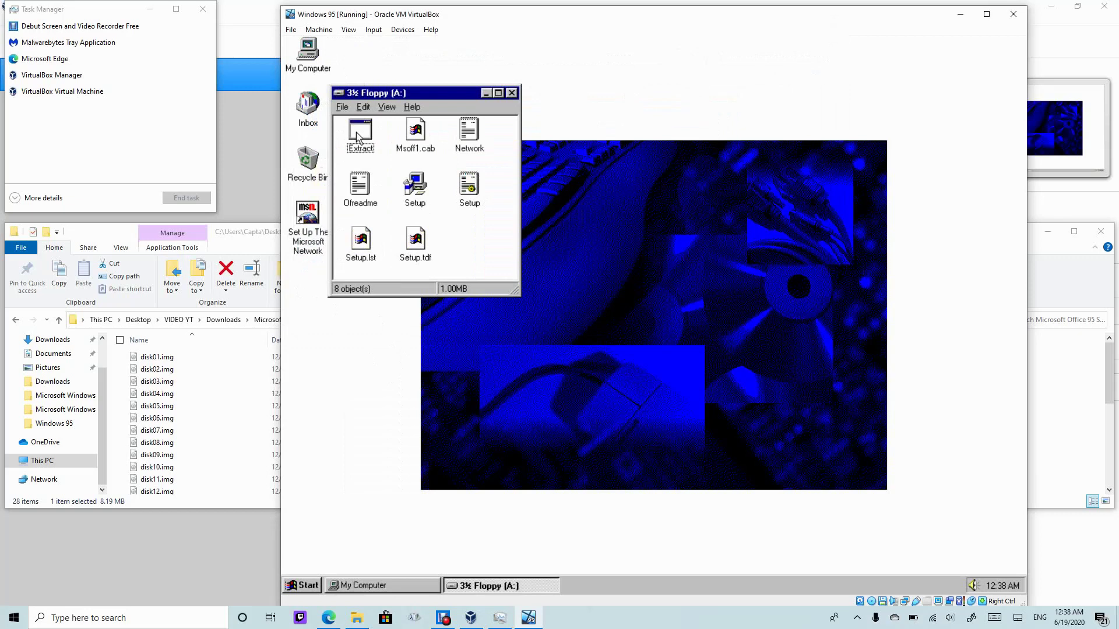
double_click(411, 190)
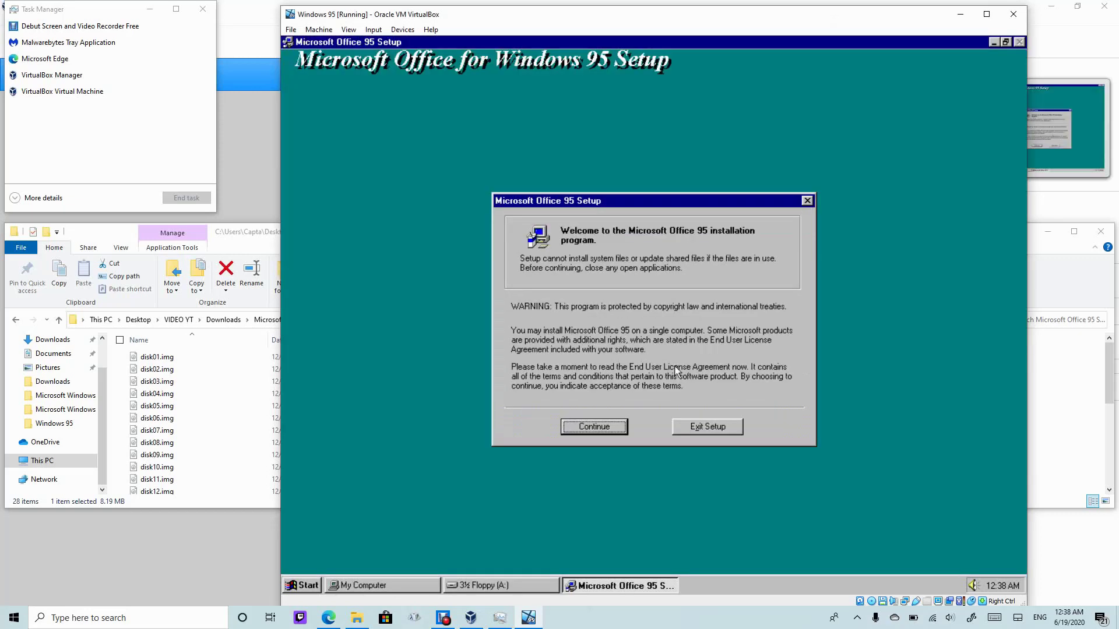
Continue Office 95 Setup past the welcome notice, accept the prefilled name and organization, and acknowledge the product ID.
left_click(595, 426)
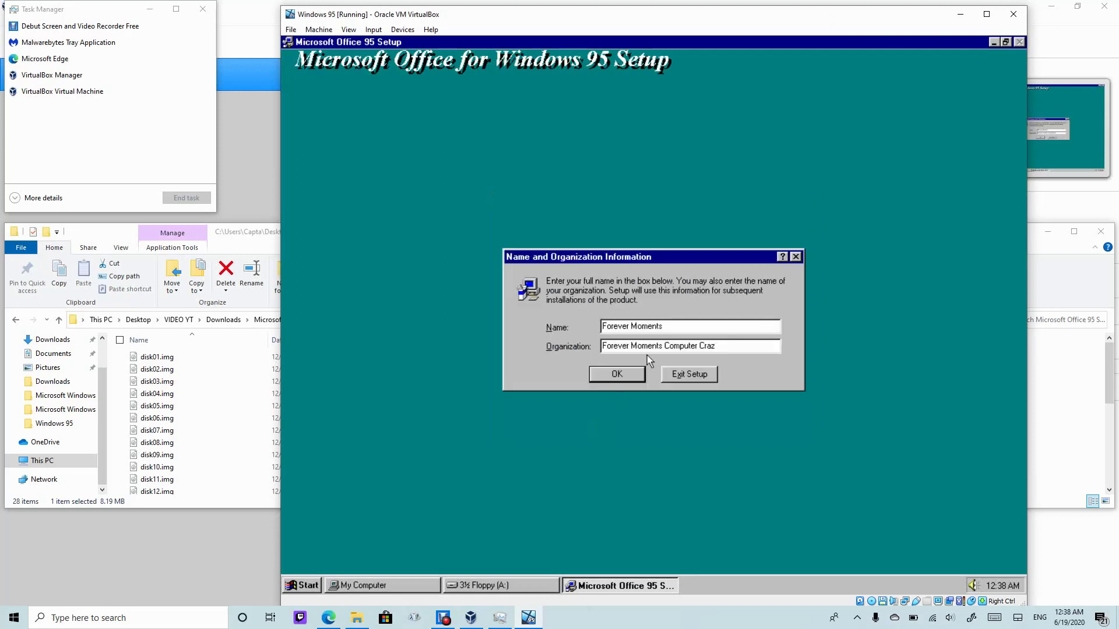
left_click(635, 377)
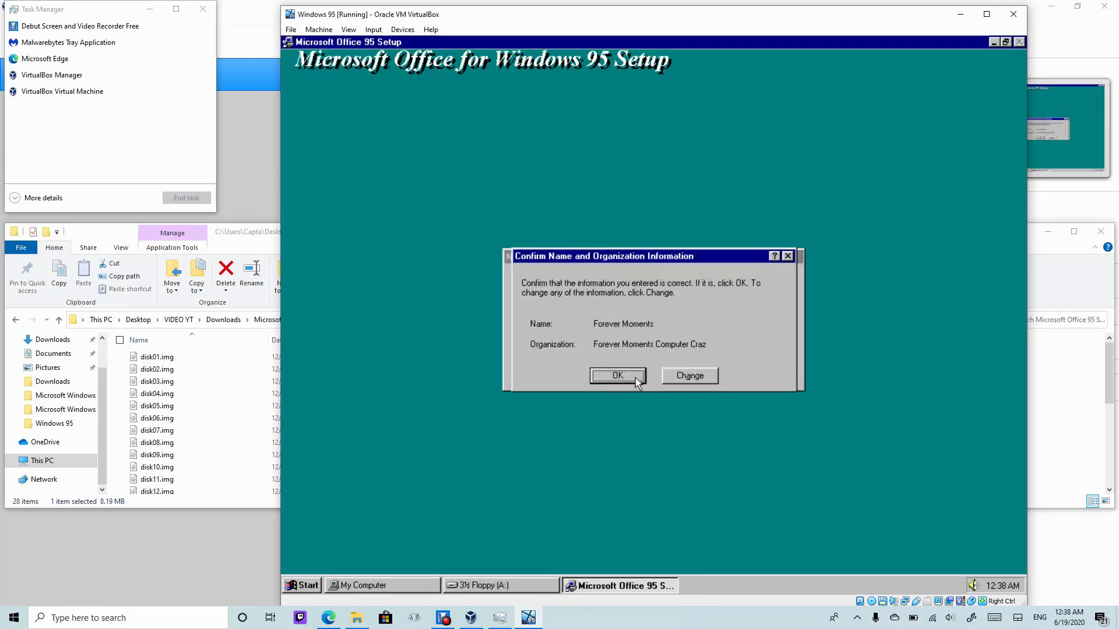
left_click(636, 377)
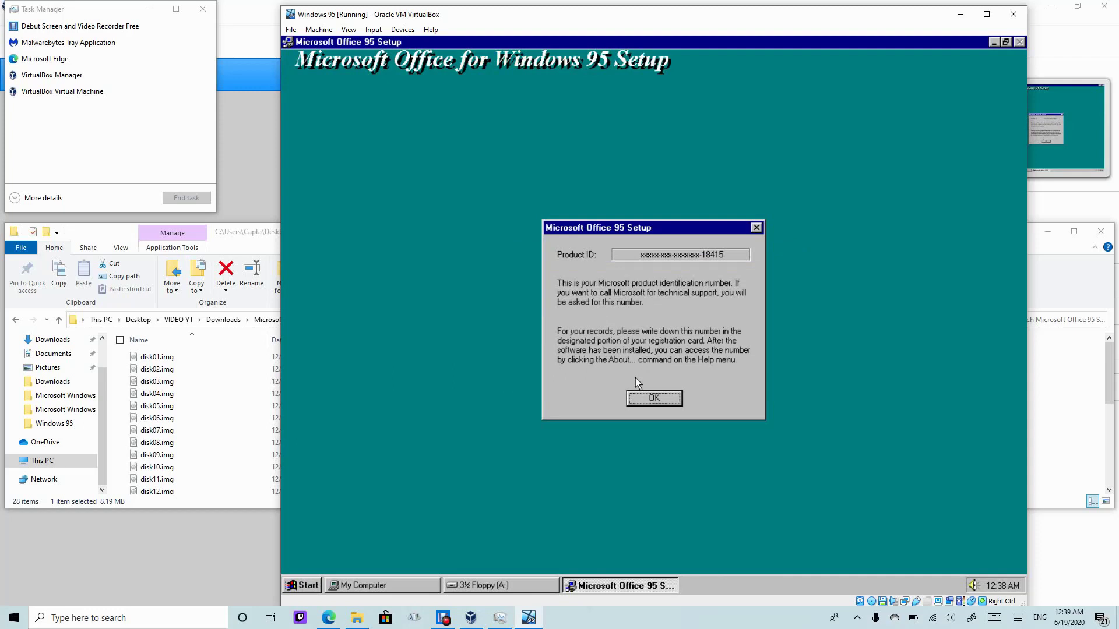
left_click(642, 398)
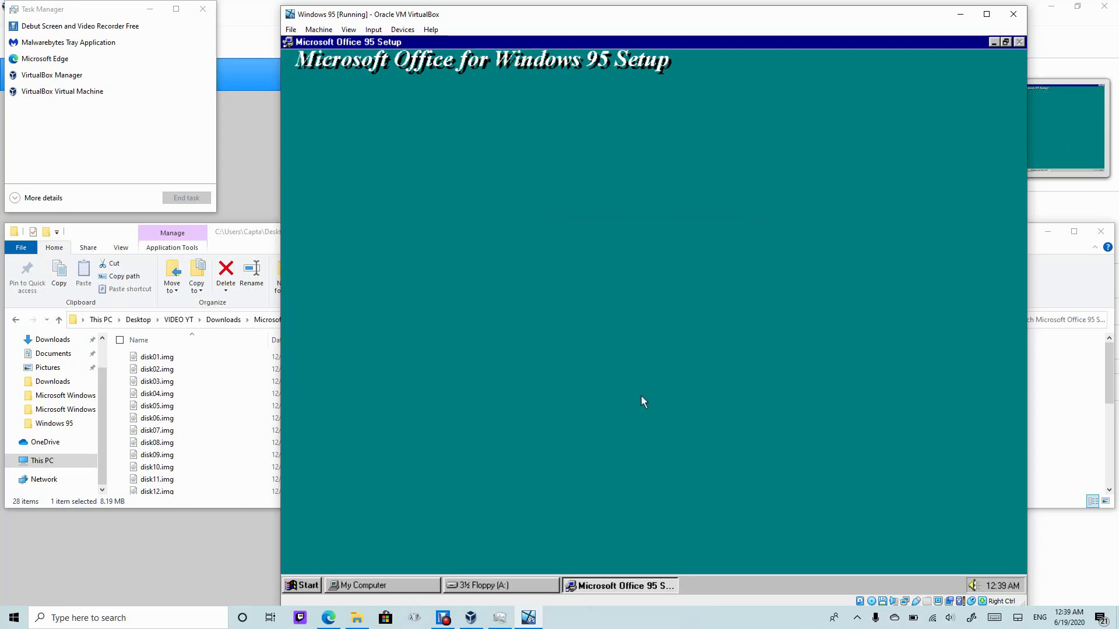